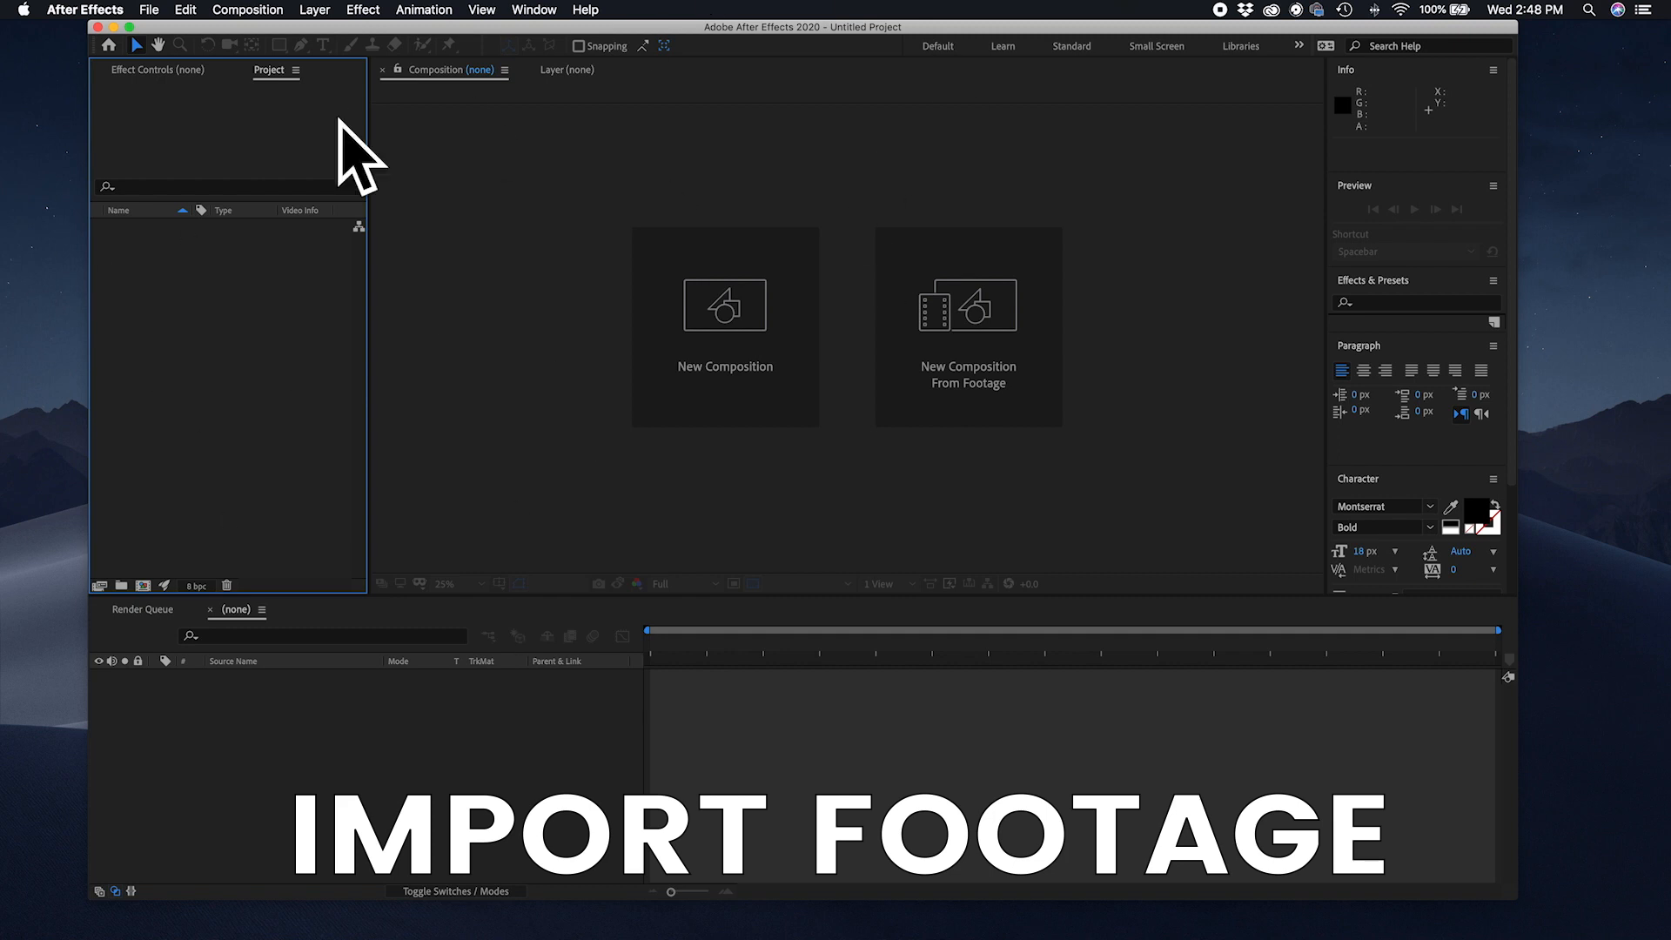
Step: Import the 2021 1min.mov video clip from the Desktop into the project
{"action": "left_click", "coordinate": [240, 306]}
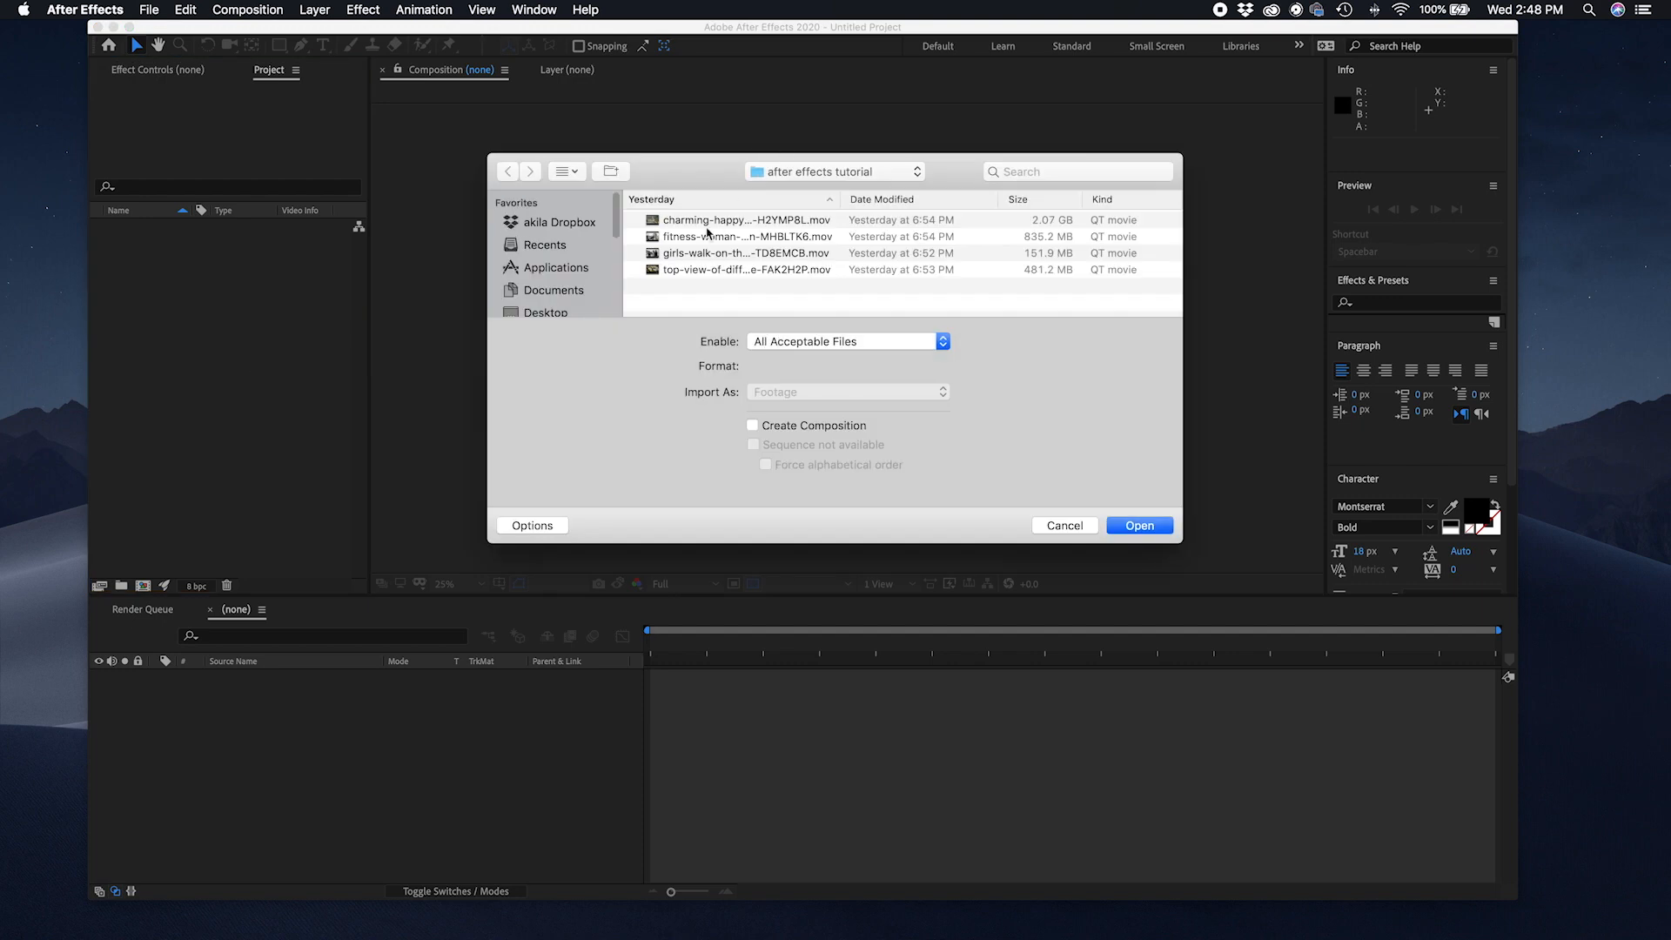
{"action": "left_click", "coordinate": [791, 175]}
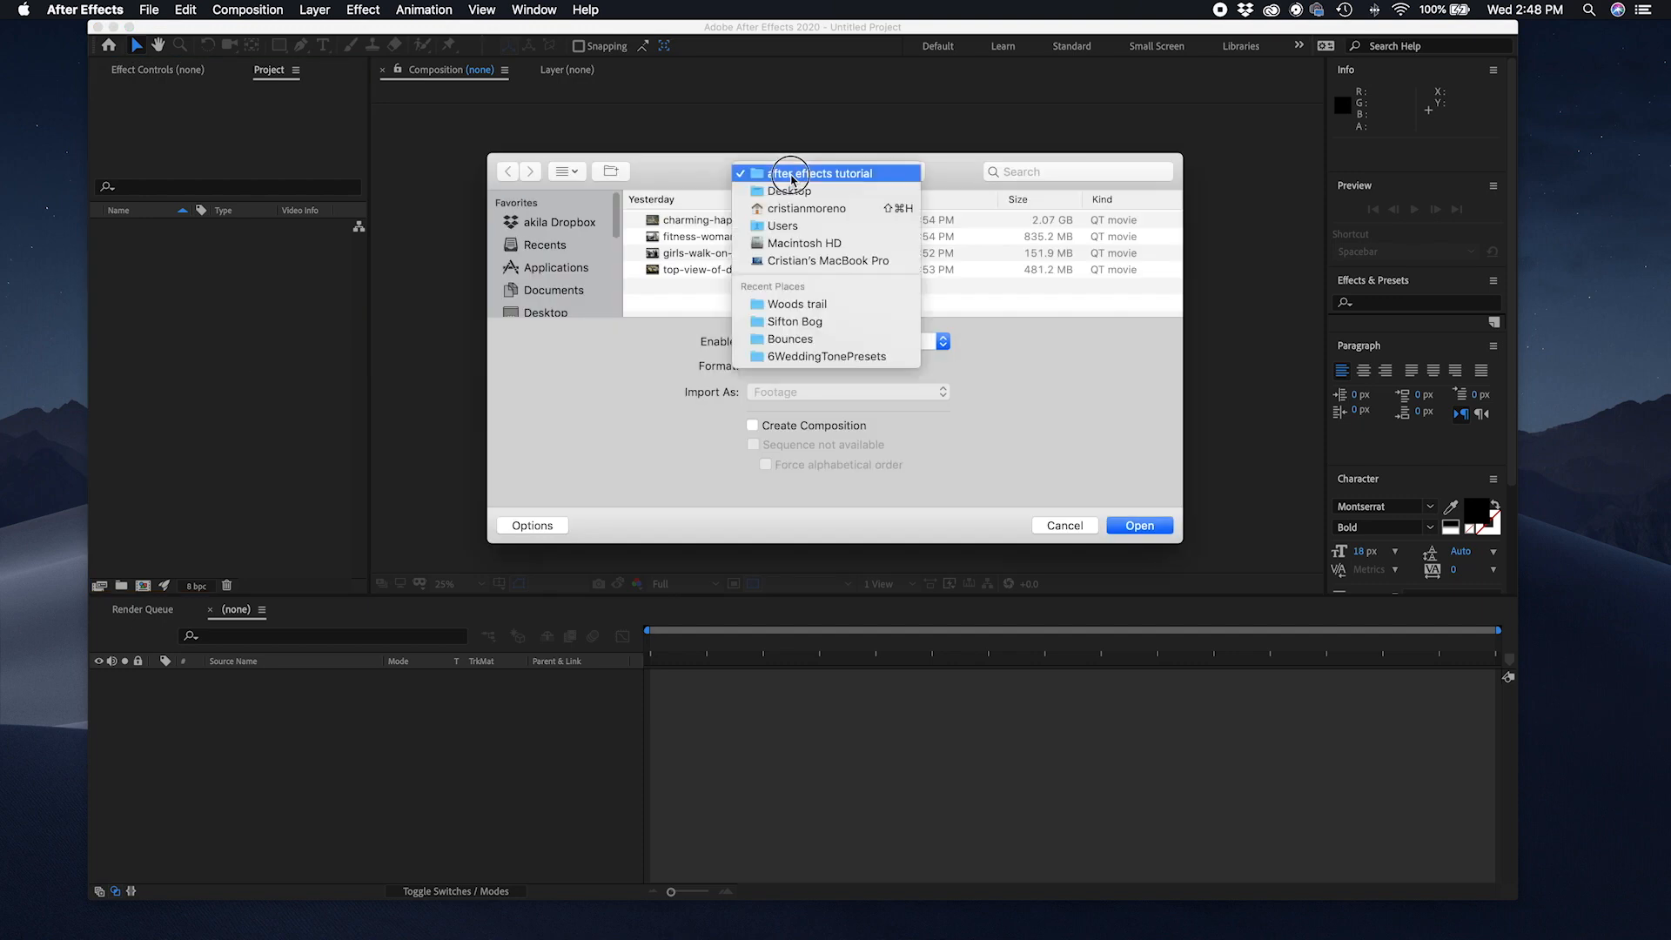
{"action": "left_click", "coordinate": [796, 194]}
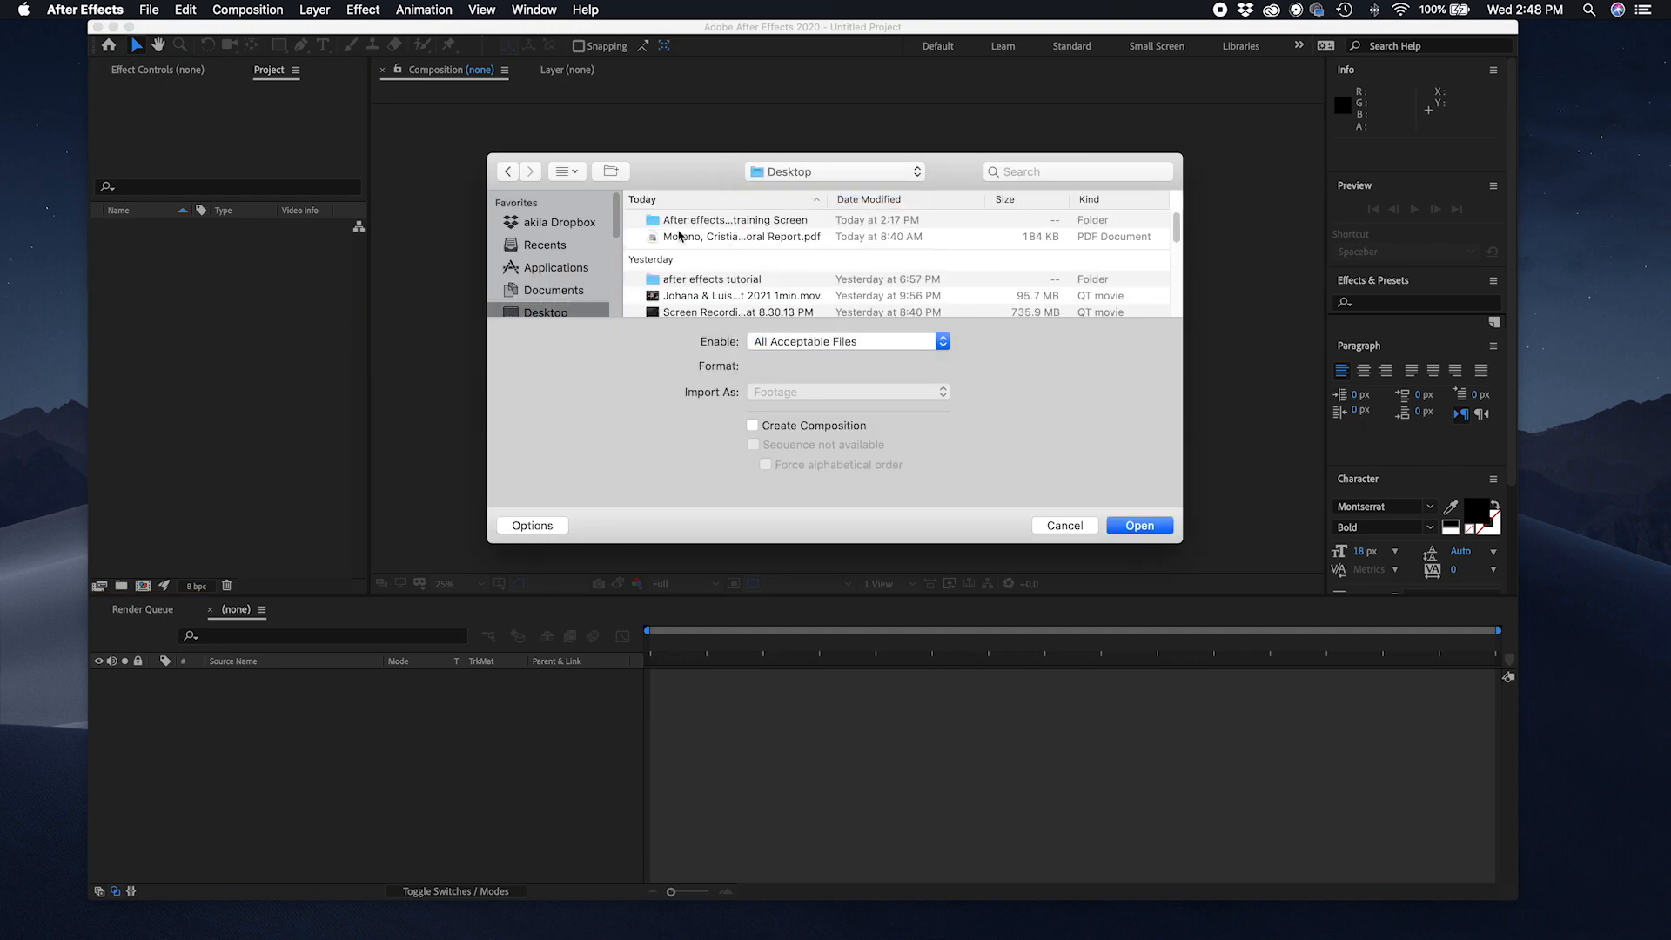
{"action": "left_click", "coordinate": [775, 298]}
{"action": "left_click", "coordinate": [1137, 526]}
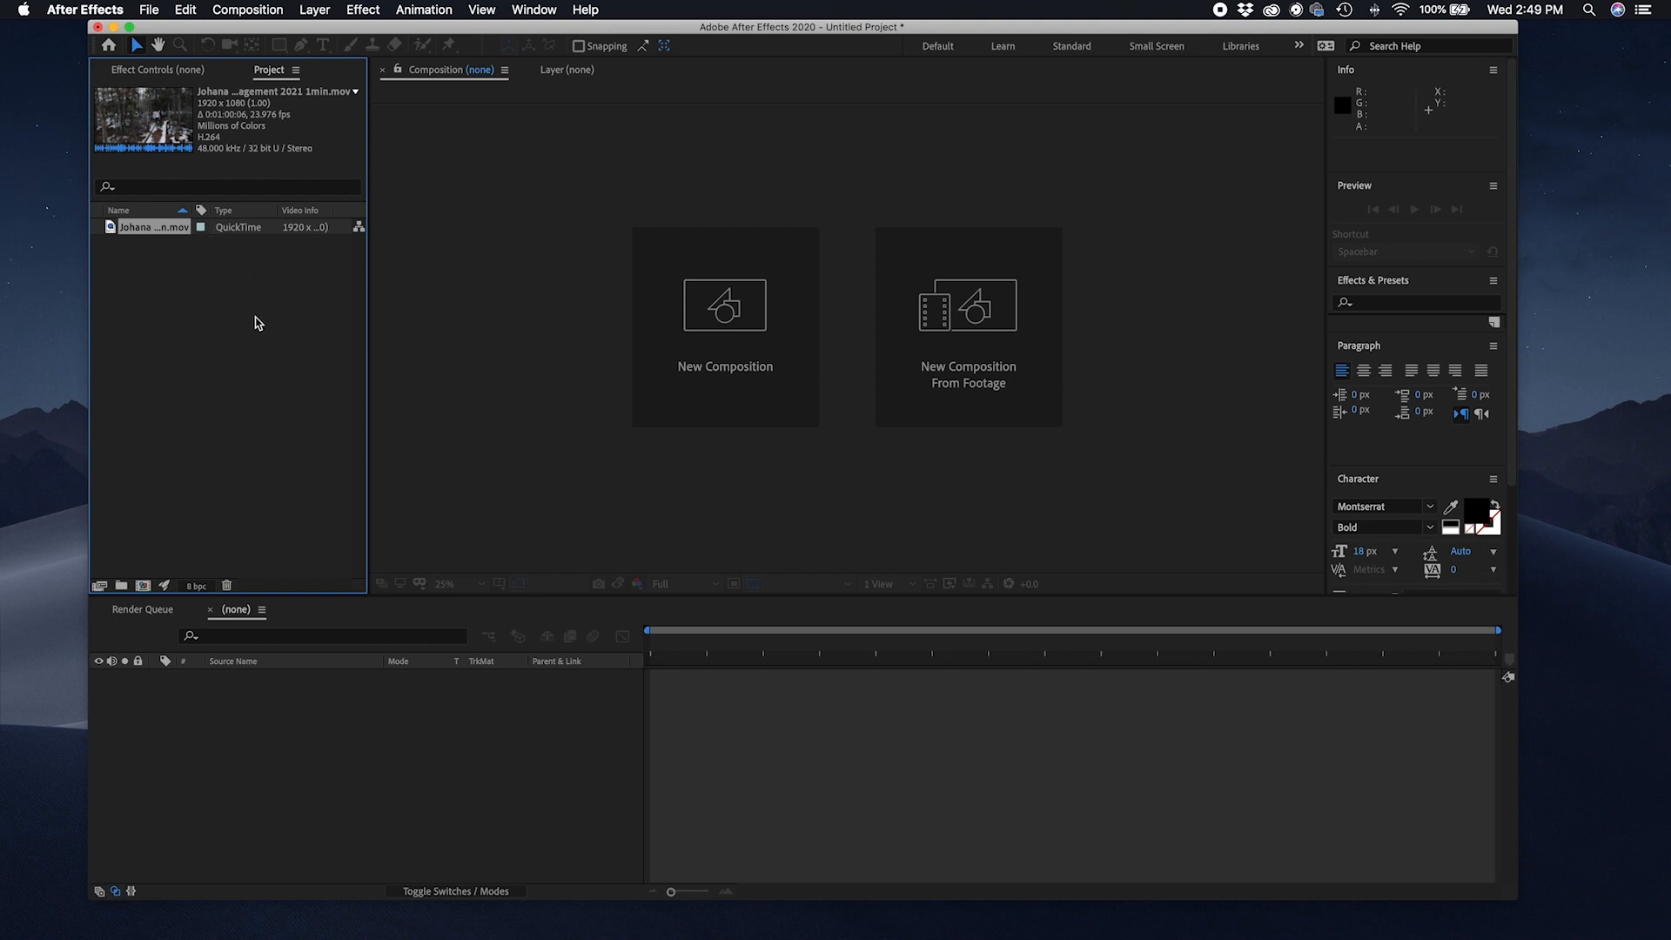
Step: Select several Desktop files and folders together in the import dialog
{"action": "double_click", "coordinate": [214, 343]}
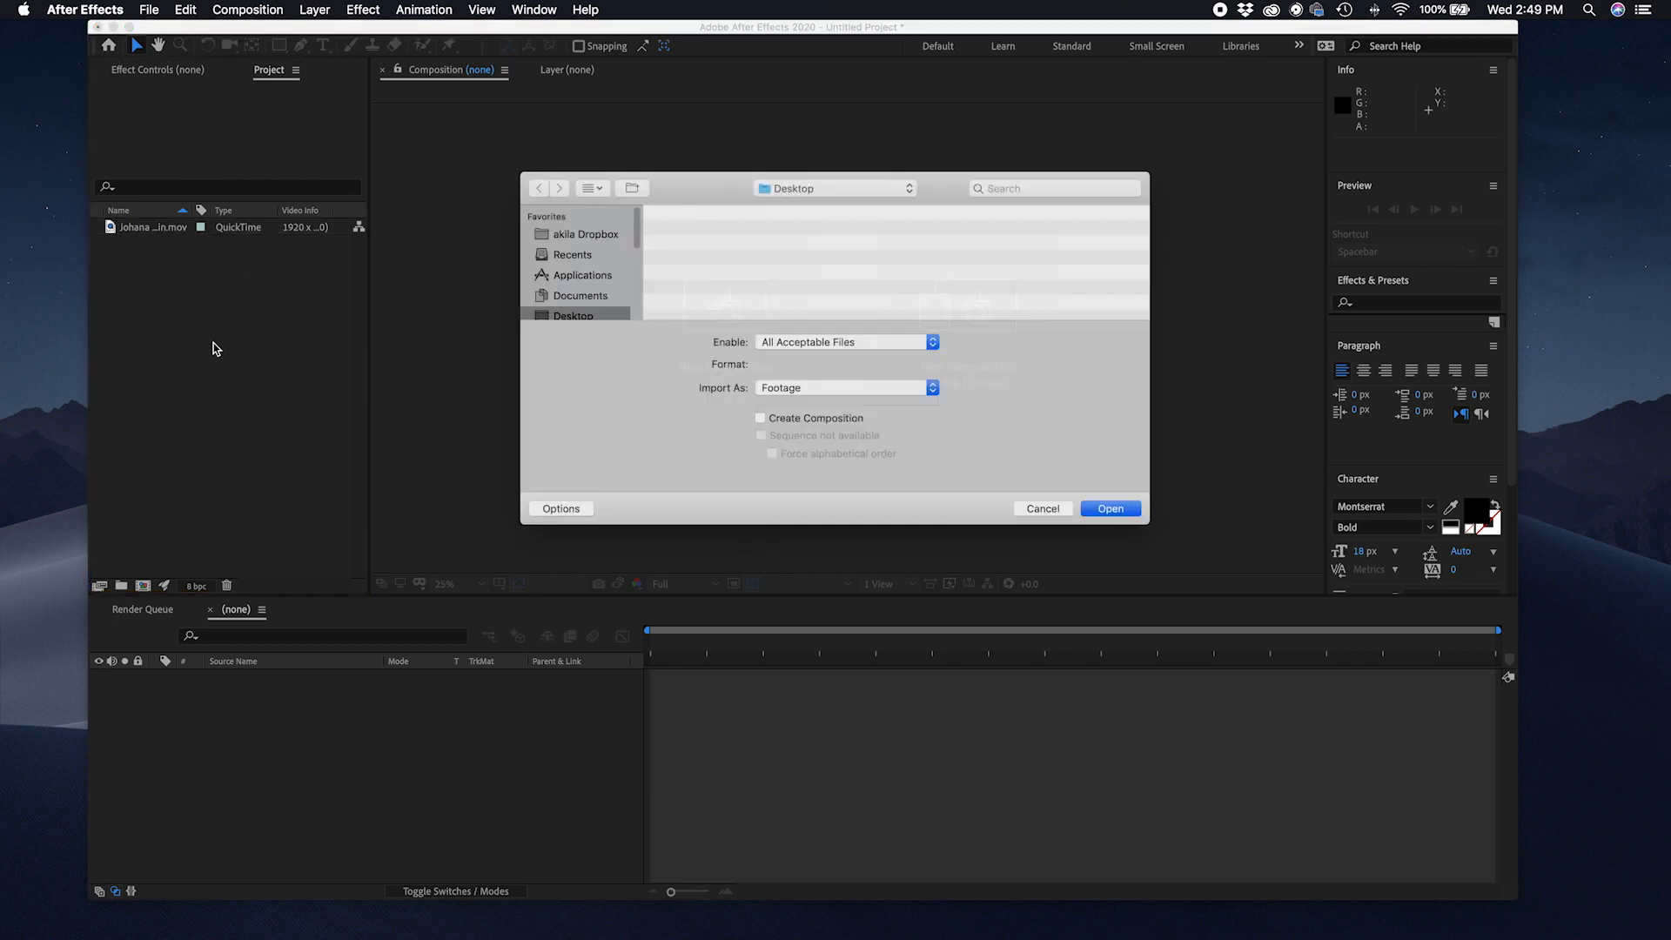
{"action": "scroll", "coordinate": [747, 250], "scroll_direction": "down", "scroll_amount": 5}
{"action": "scroll", "coordinate": [747, 261], "scroll_direction": "up", "scroll_amount": 5}
{"action": "scroll", "coordinate": [696, 263], "scroll_direction": "down", "scroll_amount": 1}
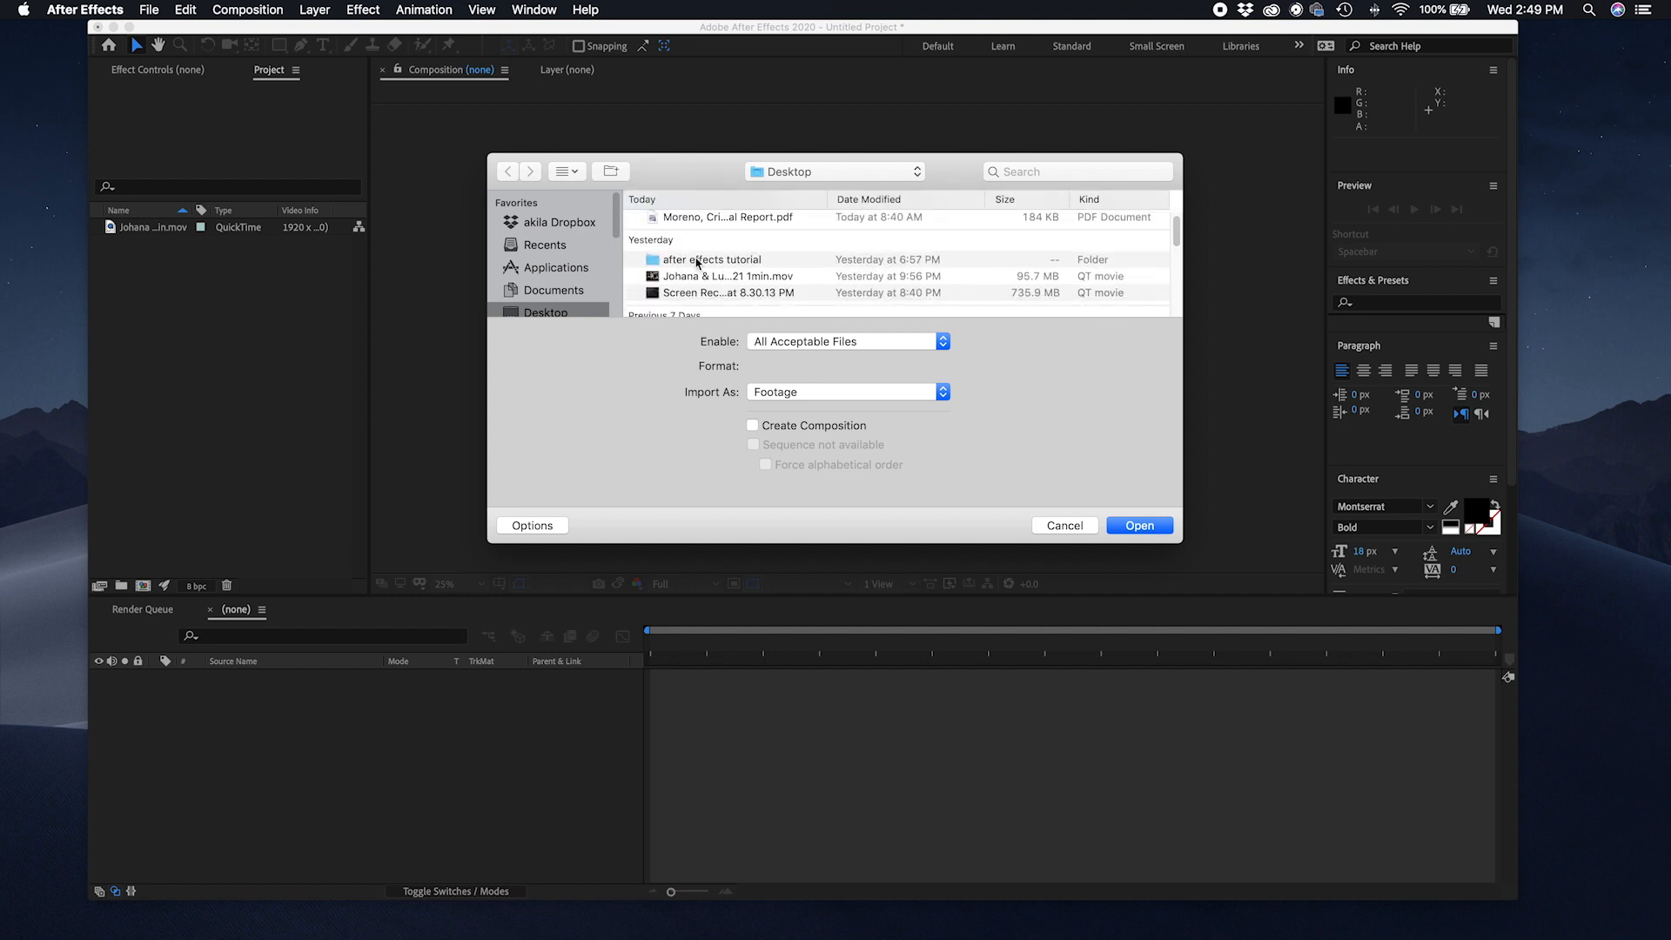
{"action": "scroll", "coordinate": [696, 263], "scroll_direction": "up", "scroll_amount": 1}
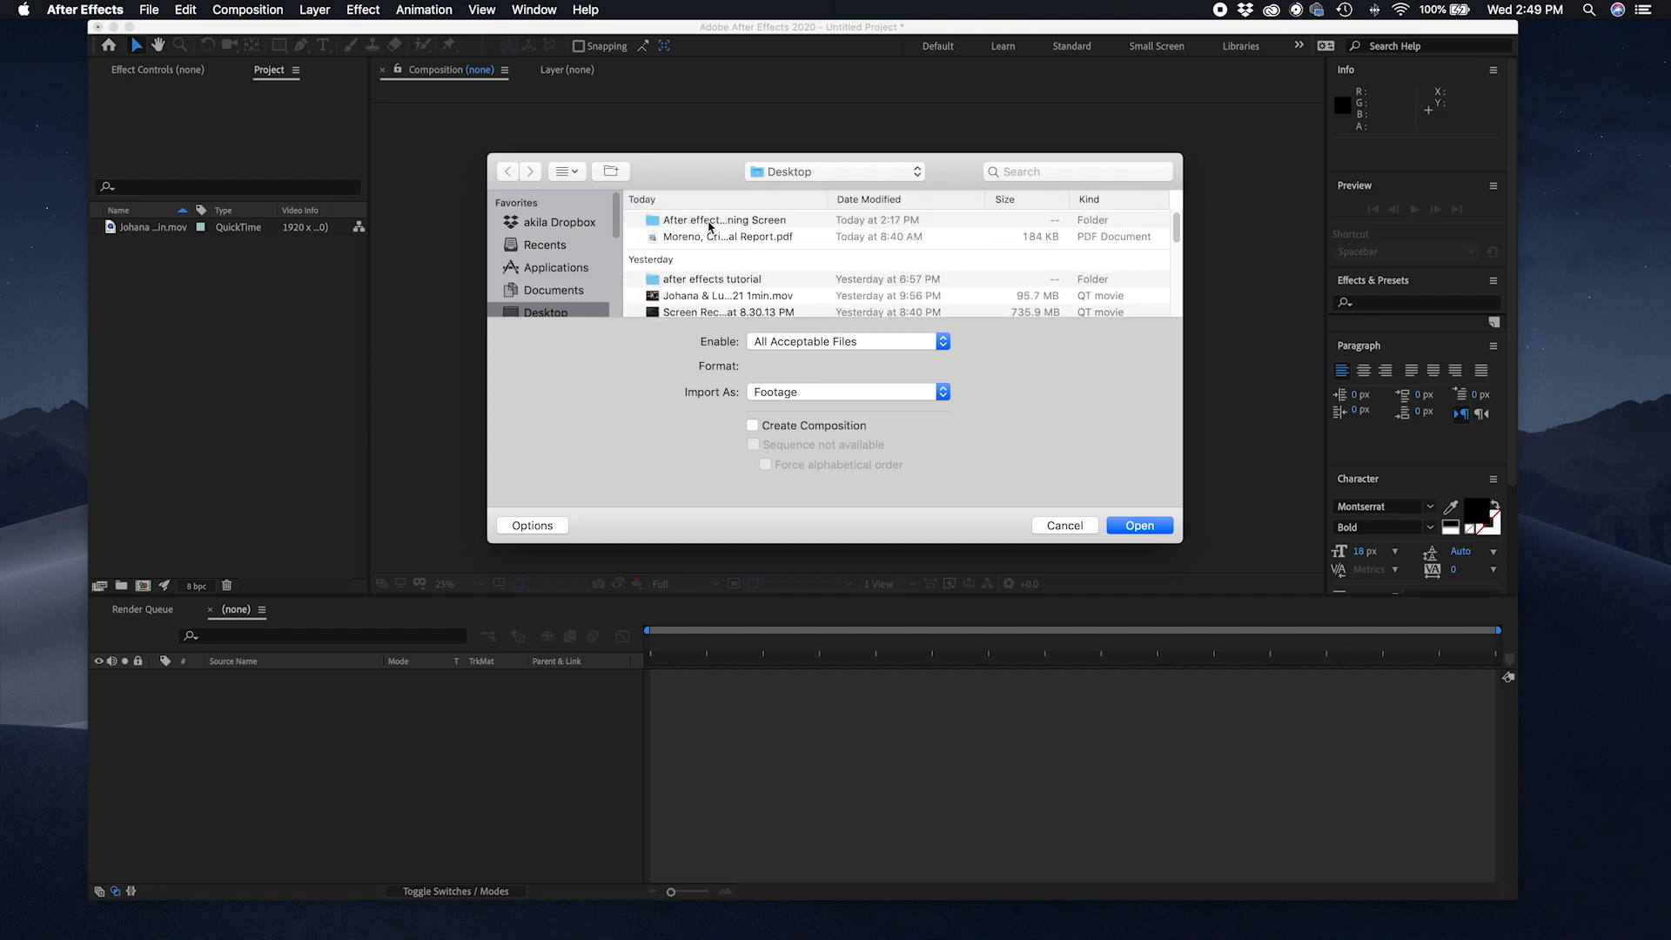
{"action": "left_click", "coordinate": [708, 224]}
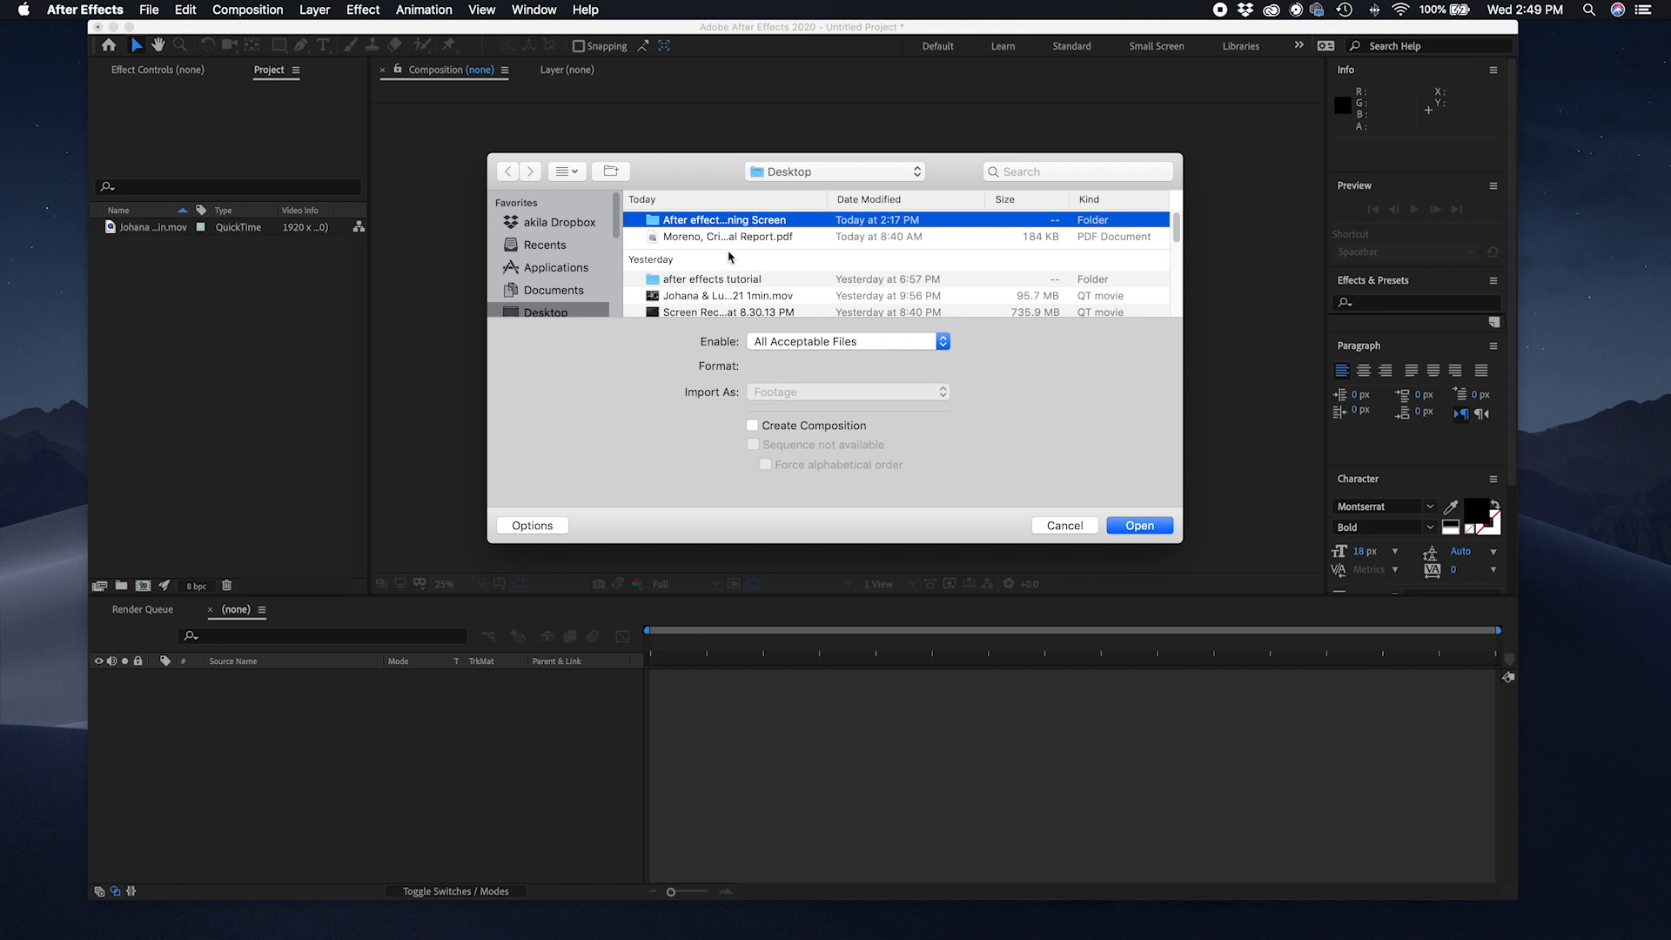
{"action": "left_click", "coordinate": [731, 237], "text": "shift"}
{"action": "left_click", "coordinate": [744, 281], "text": "shift"}
{"action": "left_click", "coordinate": [746, 296], "text": "shift"}
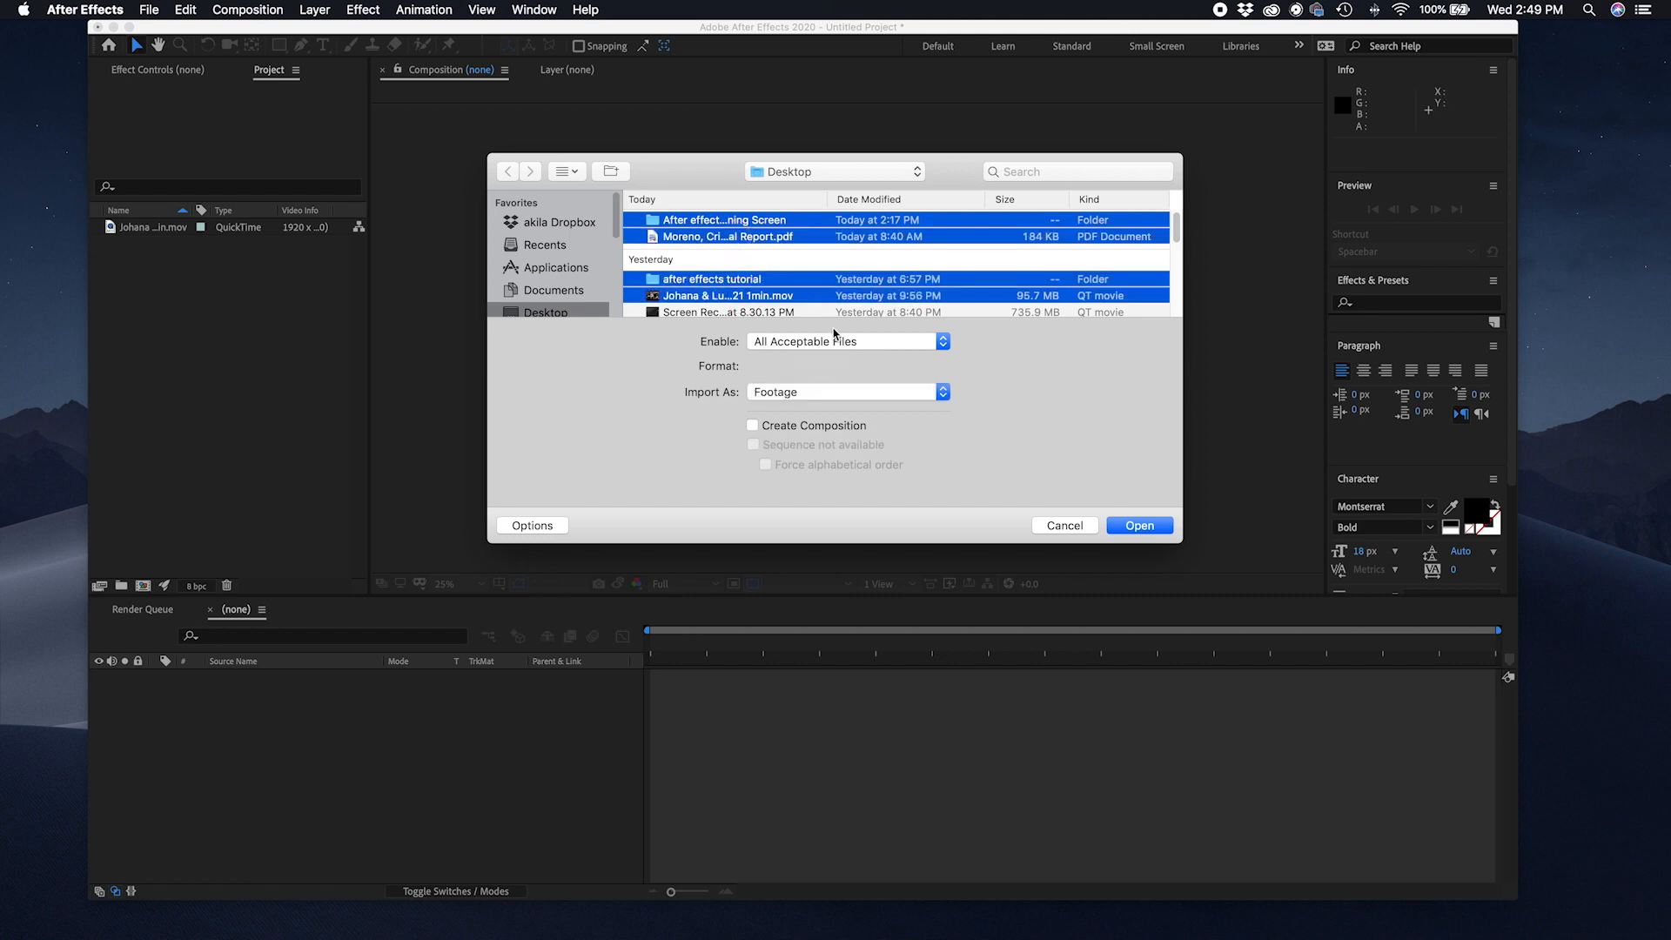
{"action": "left_click", "coordinate": [772, 301], "text": "super"}
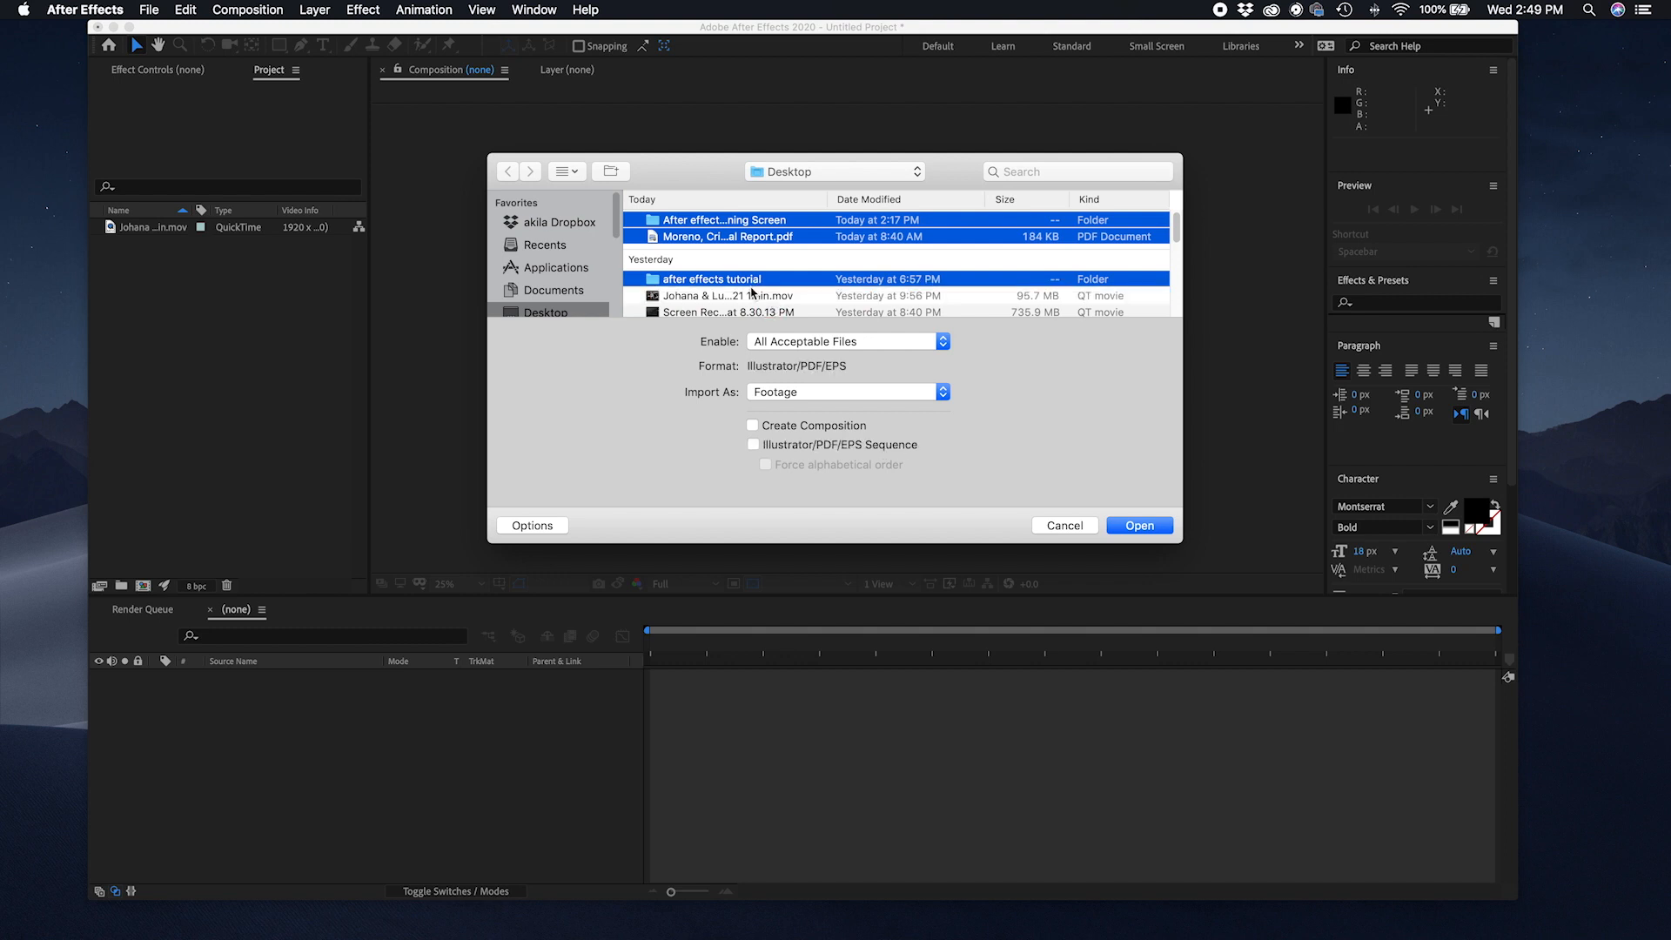
{"action": "left_click", "coordinate": [739, 236], "text": "super"}
{"action": "left_click", "coordinate": [731, 226], "text": "super"}
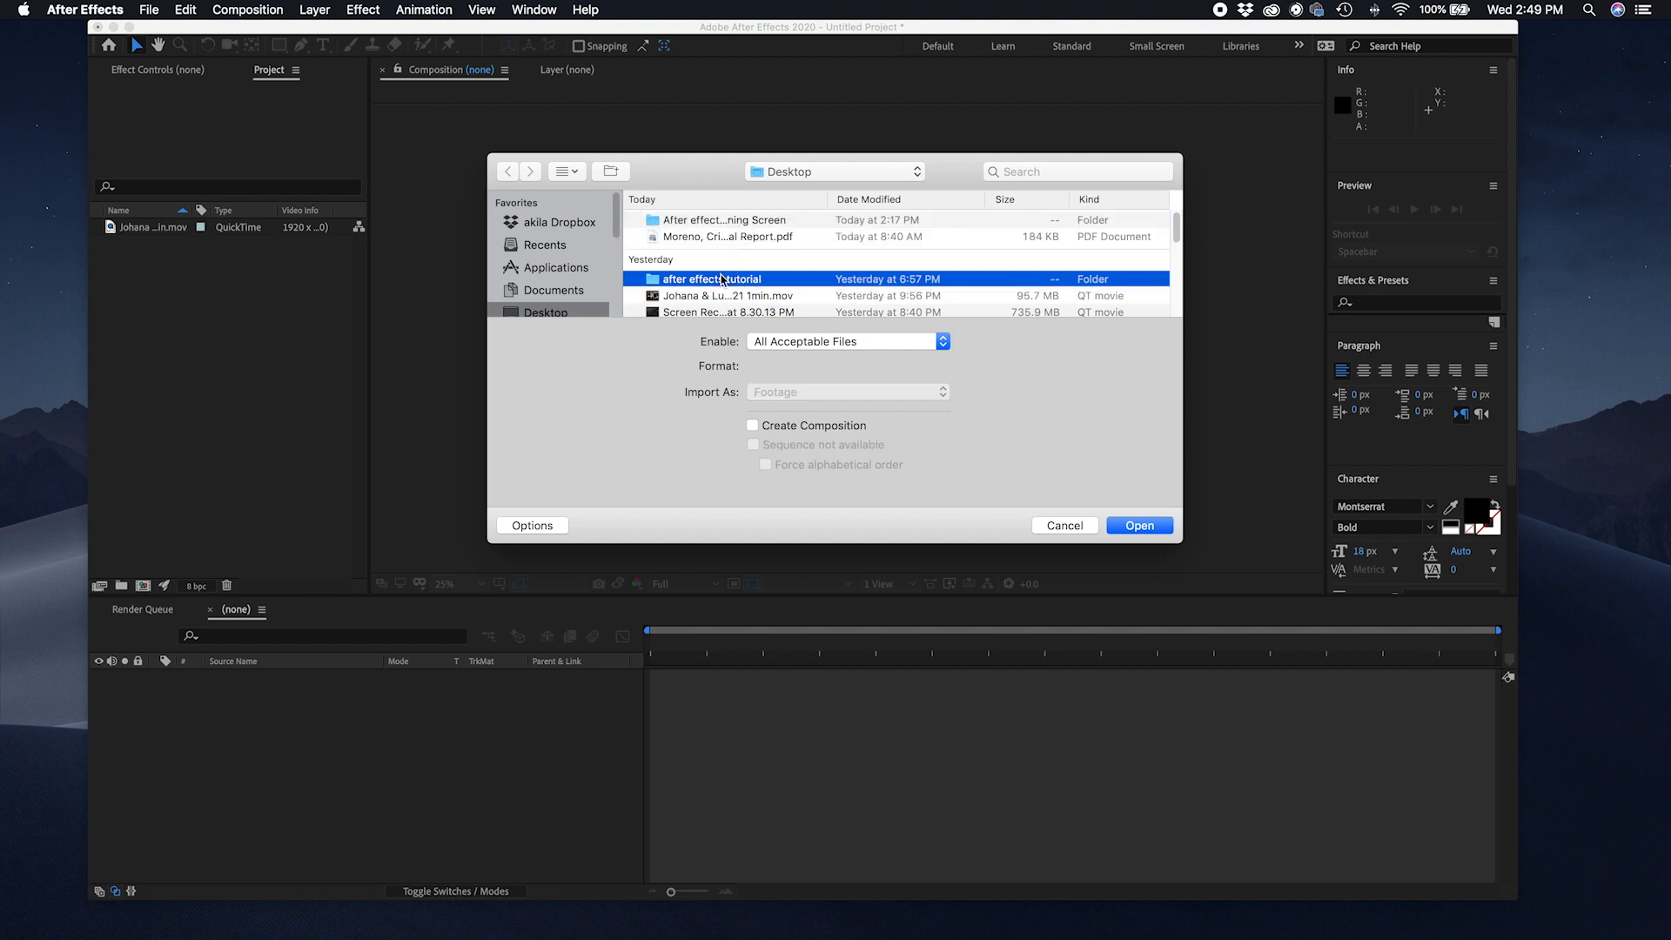
Step: Import the after effects tutorial folder from the Desktop
{"action": "left_click", "coordinate": [722, 278], "text": "super"}
{"action": "left_click", "coordinate": [754, 280]}
{"action": "left_click", "coordinate": [1138, 526]}
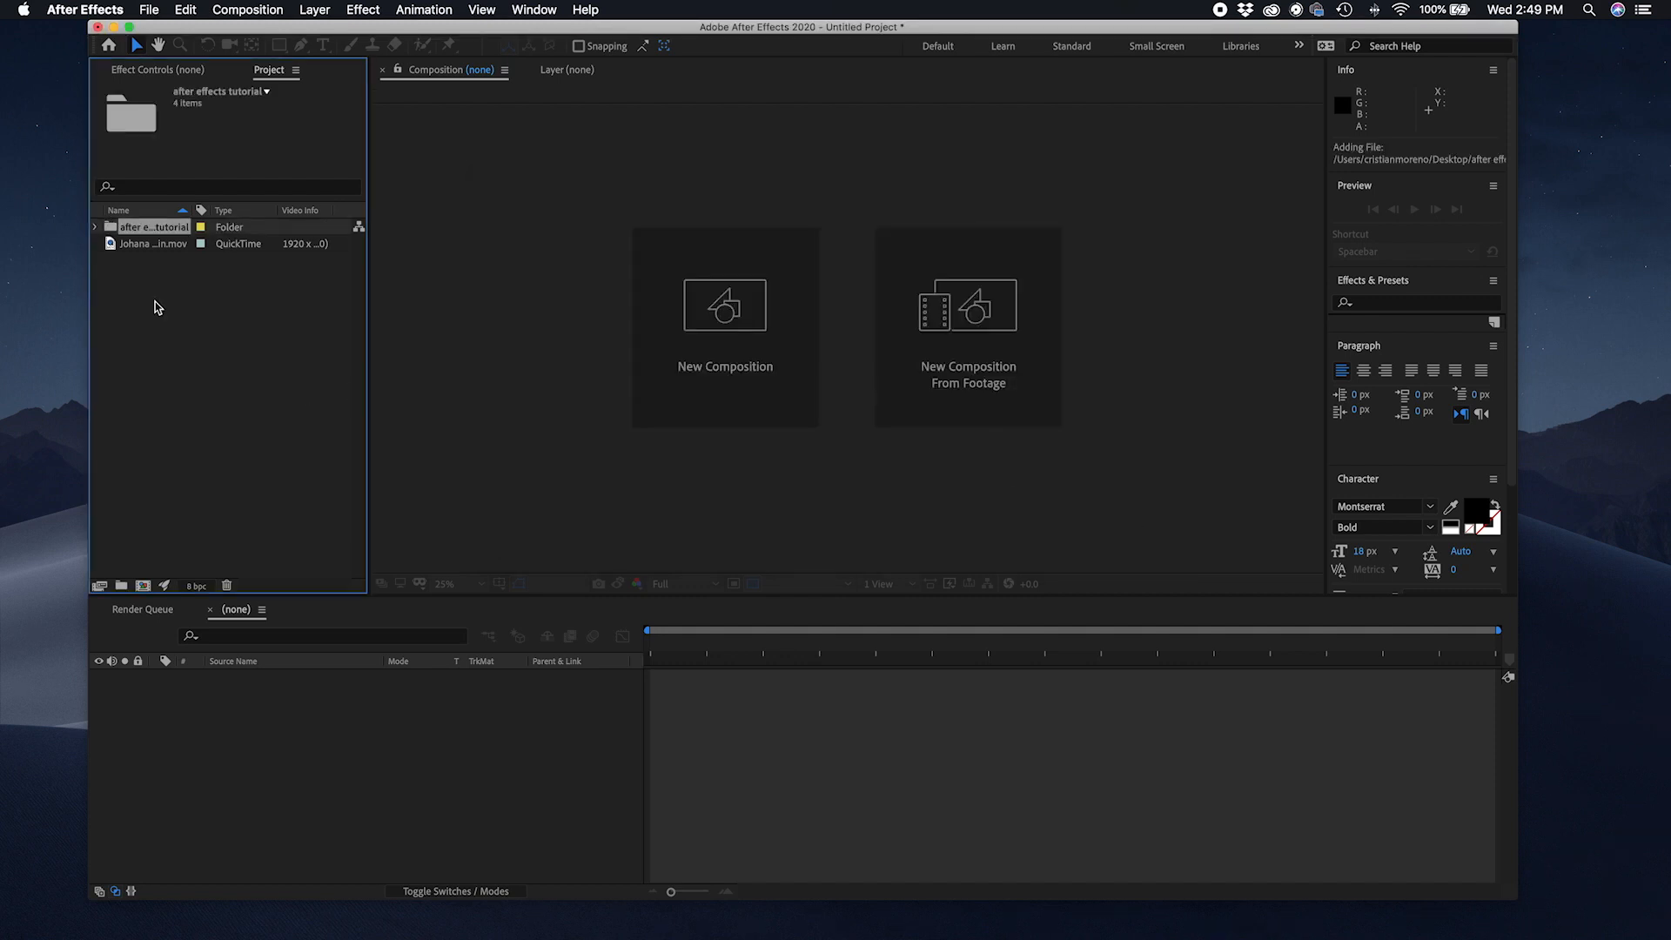
Step: Expand the after effects tutorial folder and inspect each imported clip's details in turn
{"action": "left_click", "coordinate": [92, 226]}
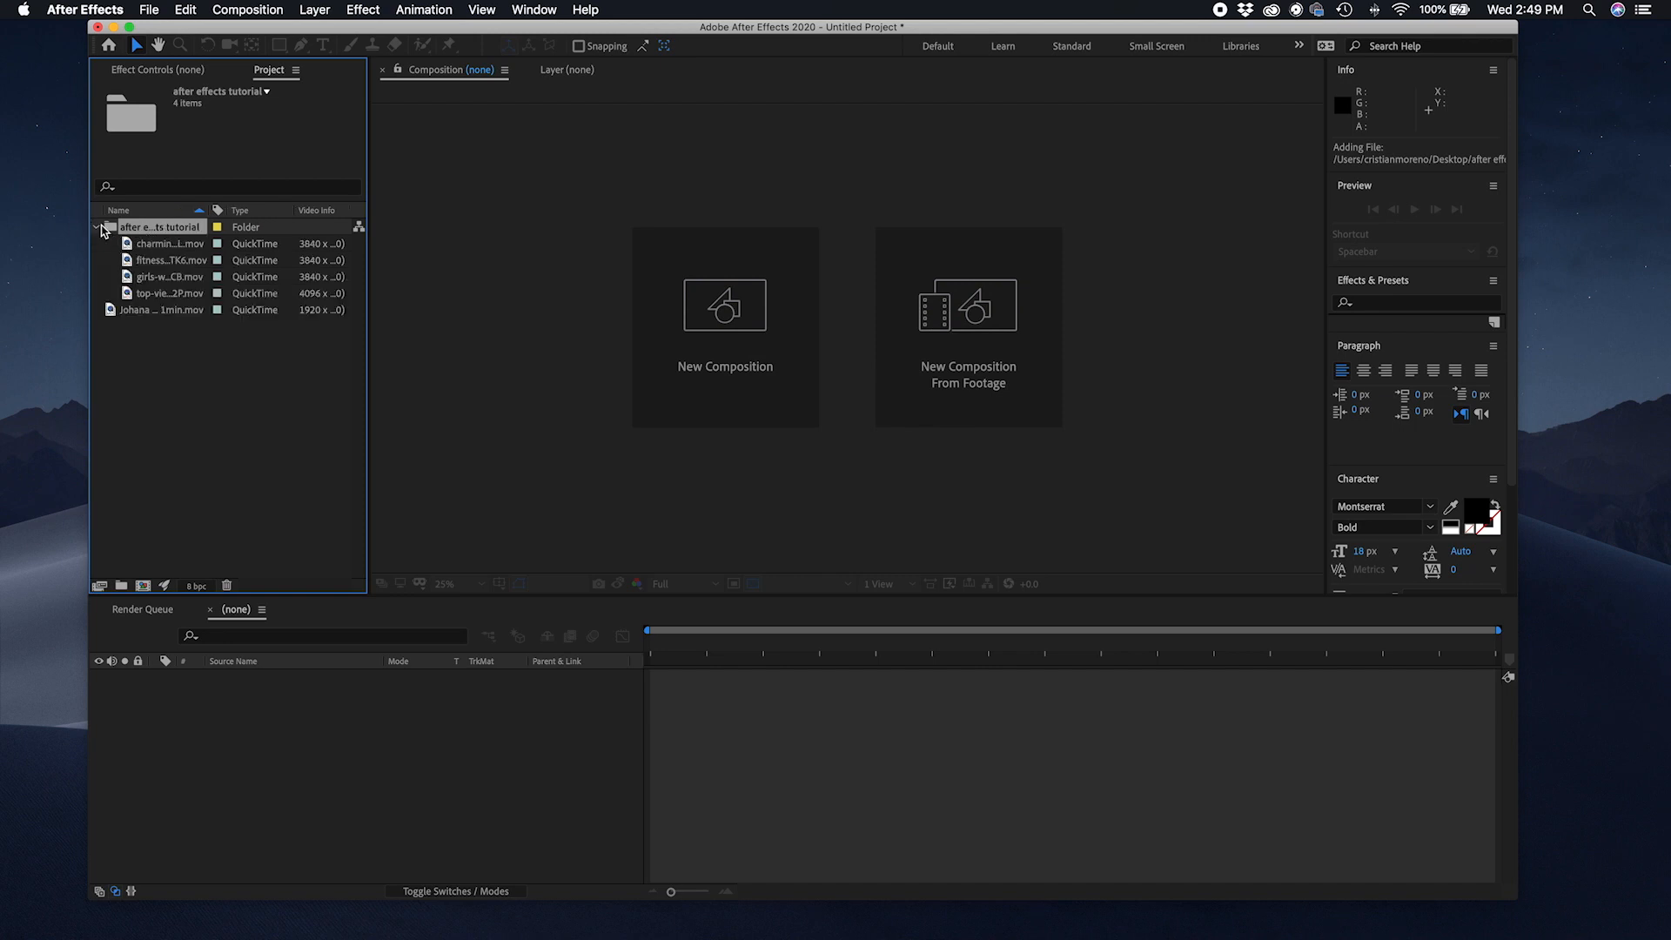
{"action": "left_click", "coordinate": [198, 248]}
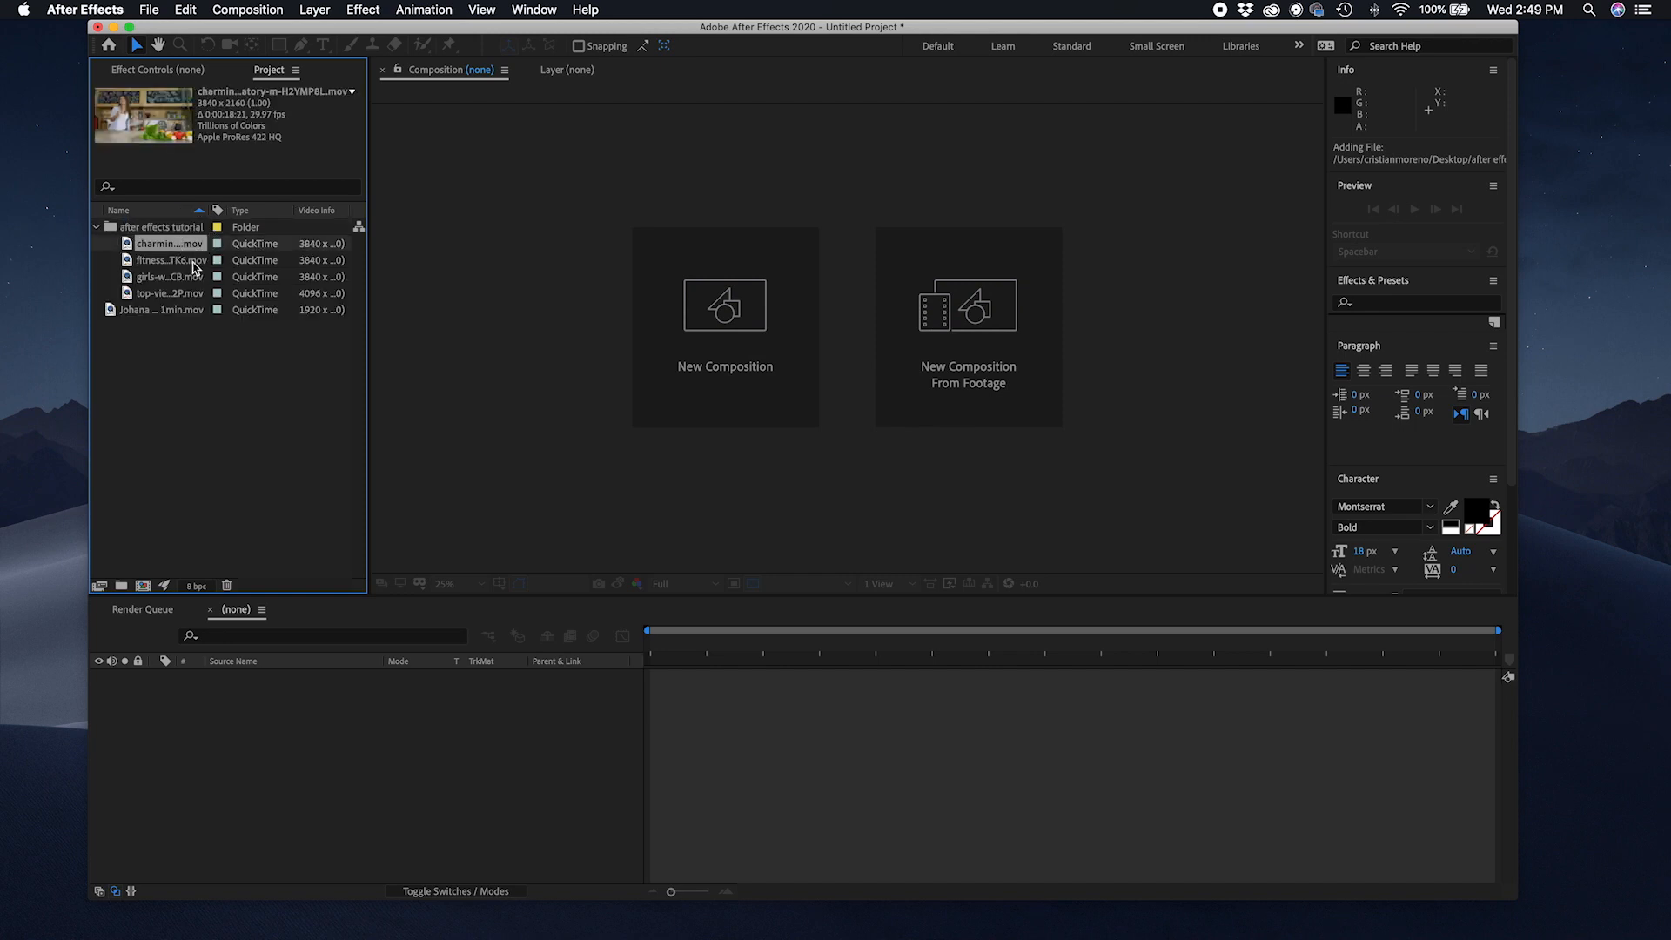
{"action": "left_click", "coordinate": [193, 260]}
{"action": "left_click", "coordinate": [187, 277]}
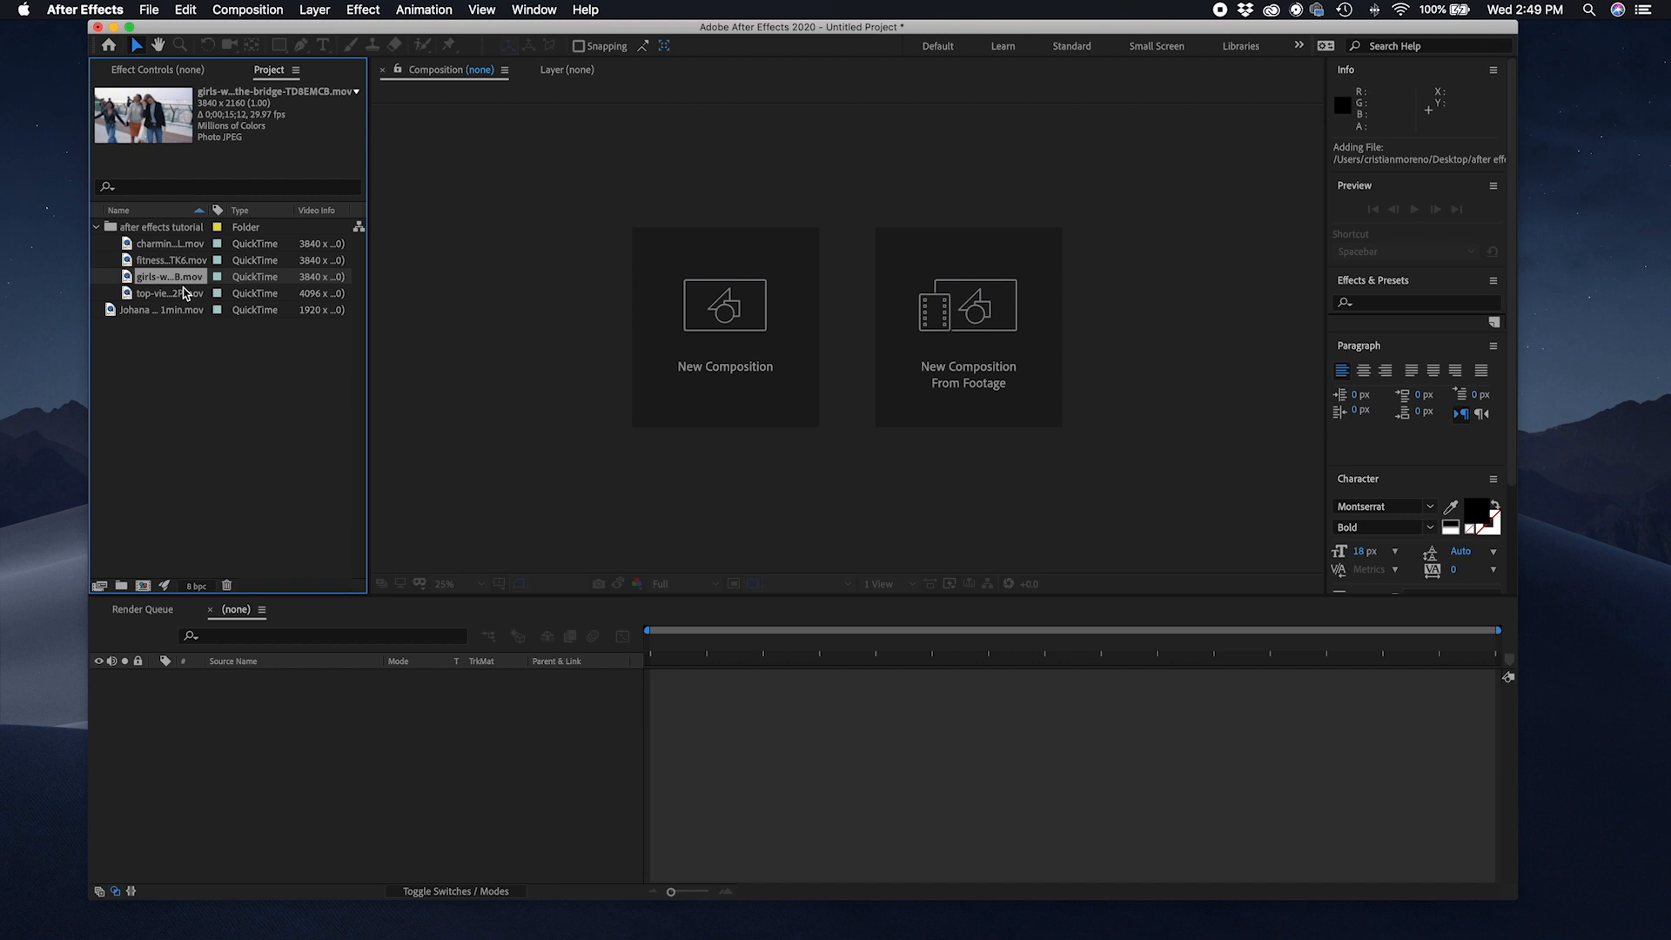
{"action": "left_click", "coordinate": [182, 295]}
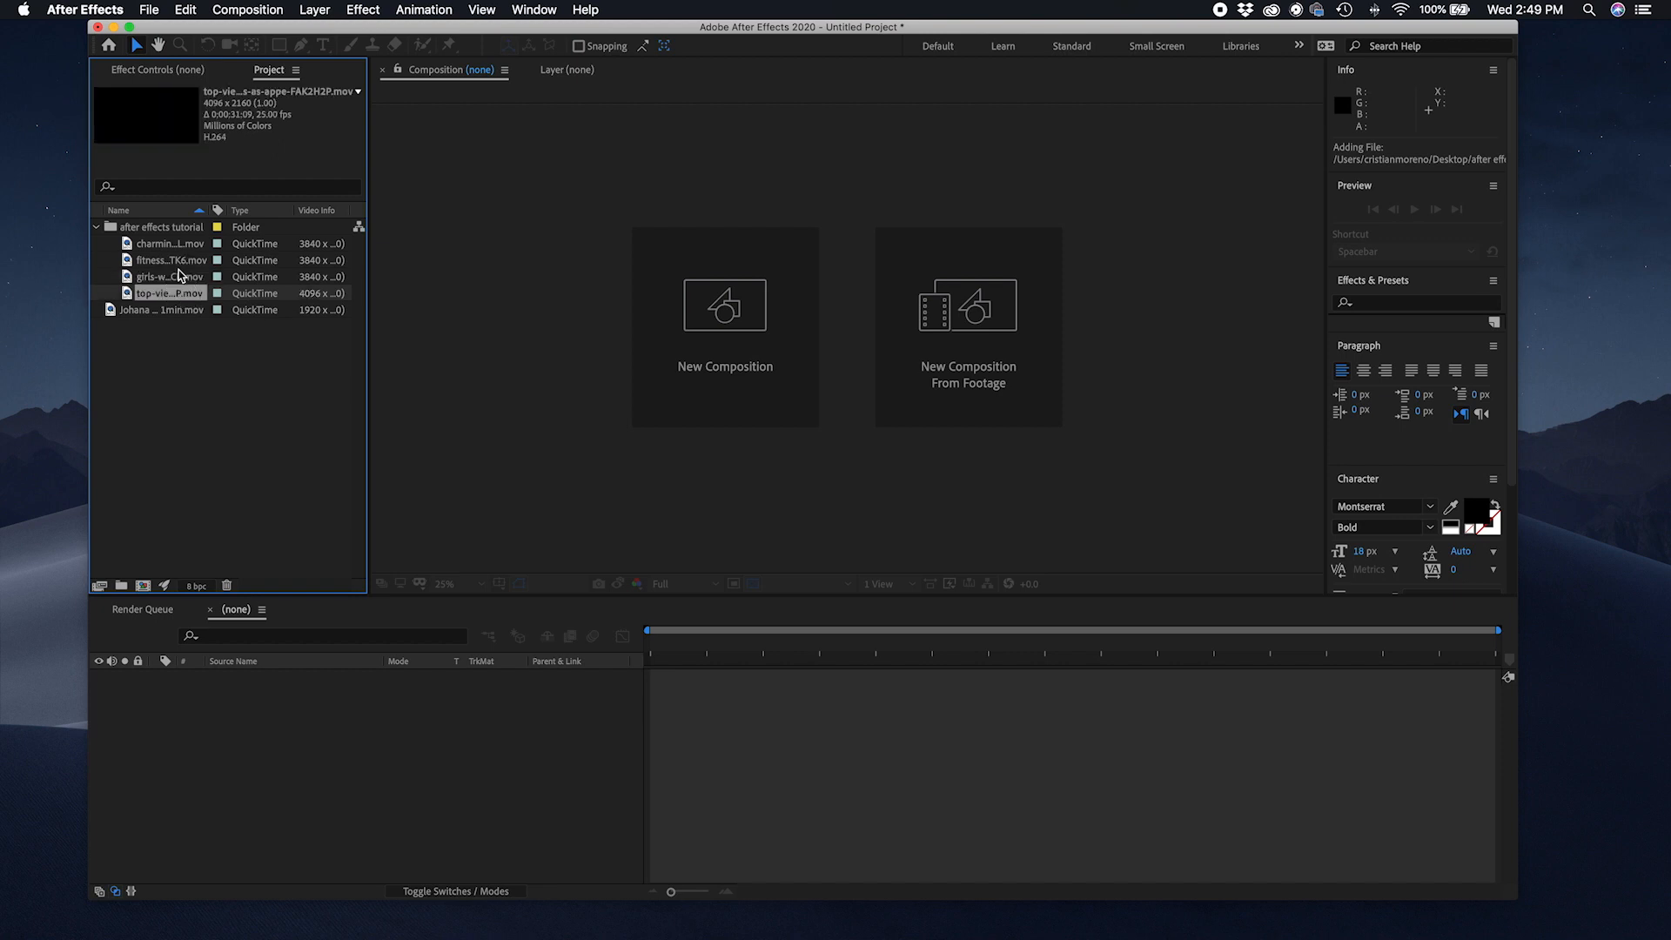
{"action": "left_click", "coordinate": [179, 277]}
{"action": "left_click", "coordinate": [171, 245]}
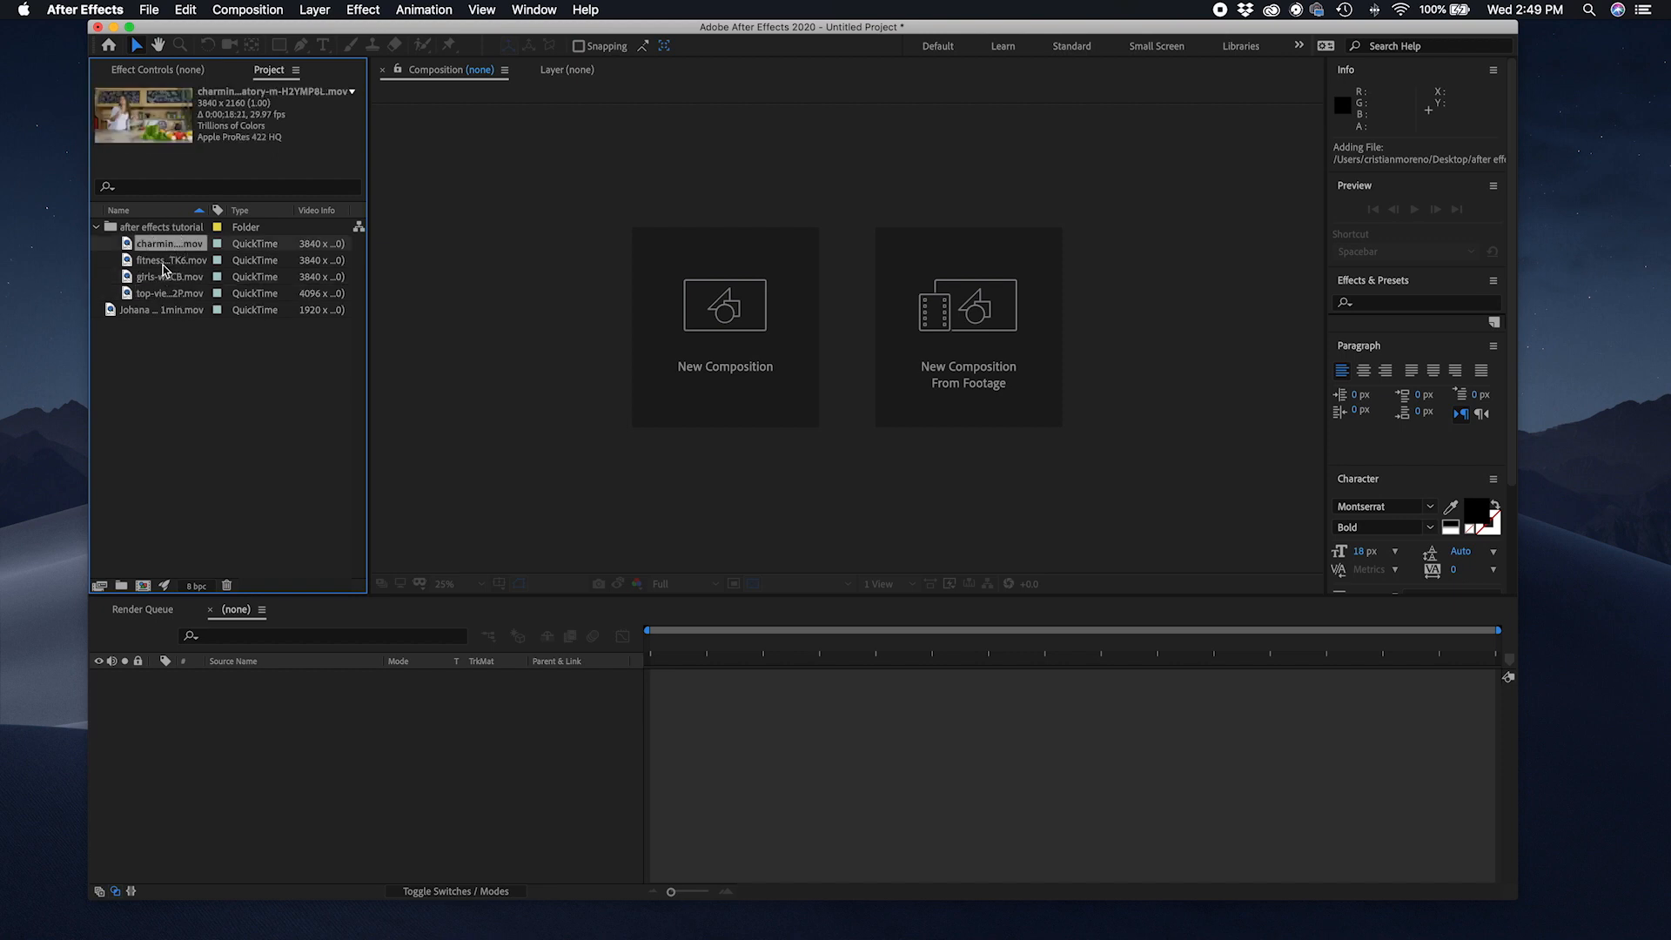
{"action": "left_click", "coordinate": [164, 276]}
{"action": "left_click", "coordinate": [166, 360]}
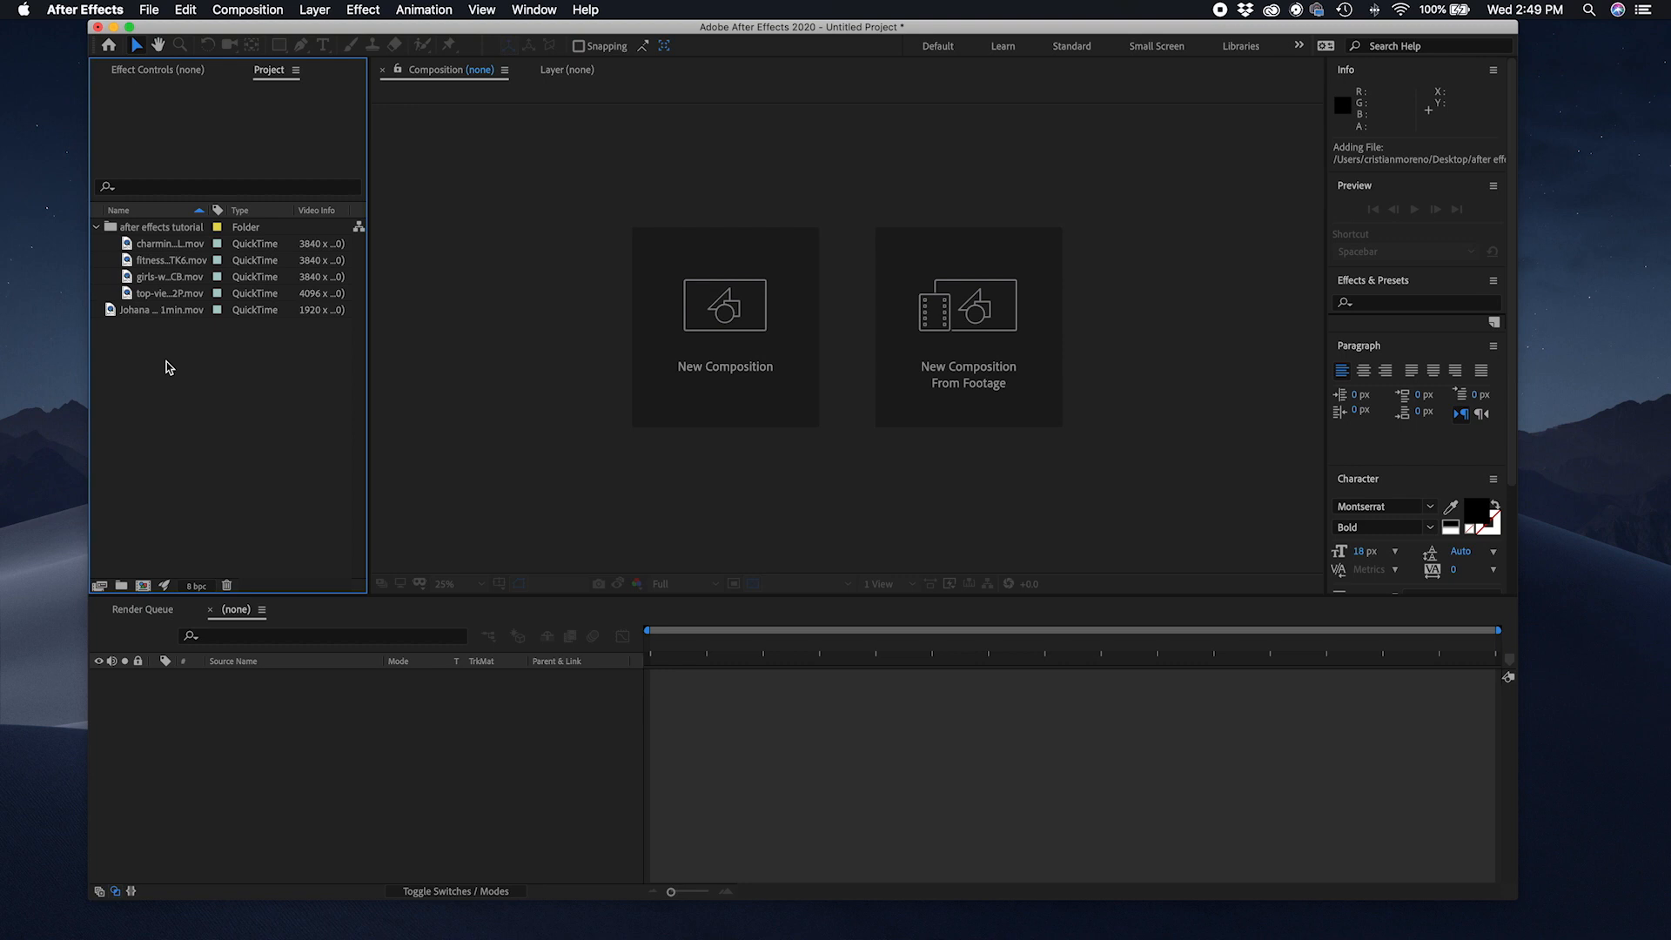
Step: Open Interpret Footage for the charming clip, review its Main Options and Color Management, and cancel
{"action": "right_click", "coordinate": [180, 252]}
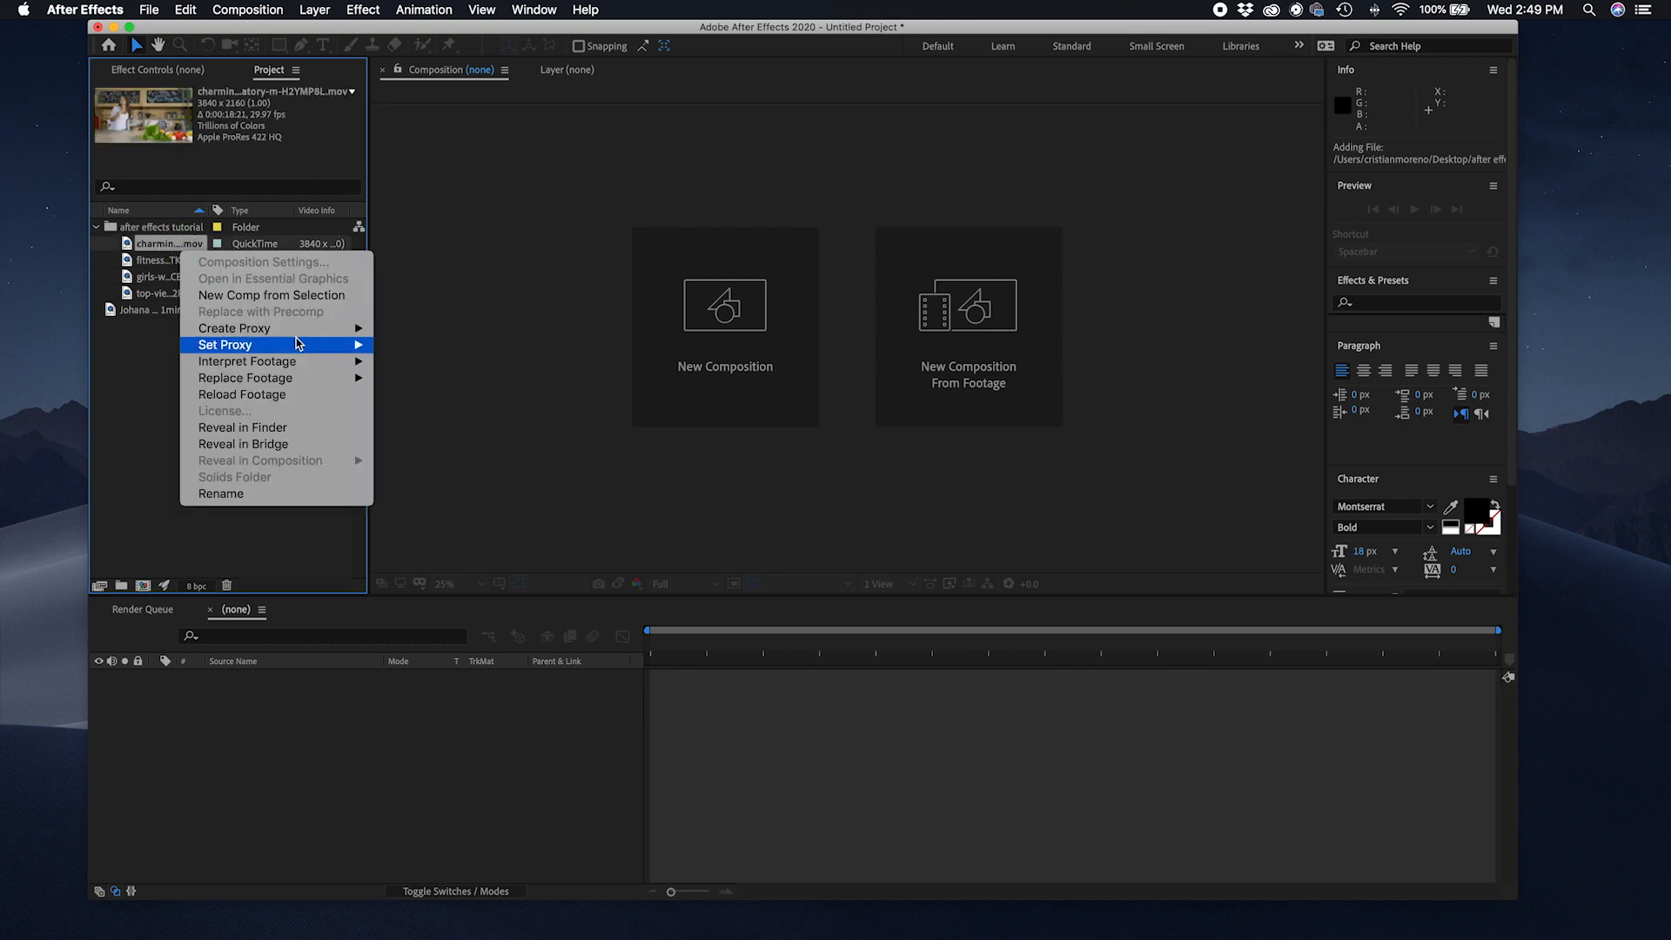
{"action": "mouse_move", "coordinate": [294, 364]}
{"action": "left_click", "coordinate": [406, 360]}
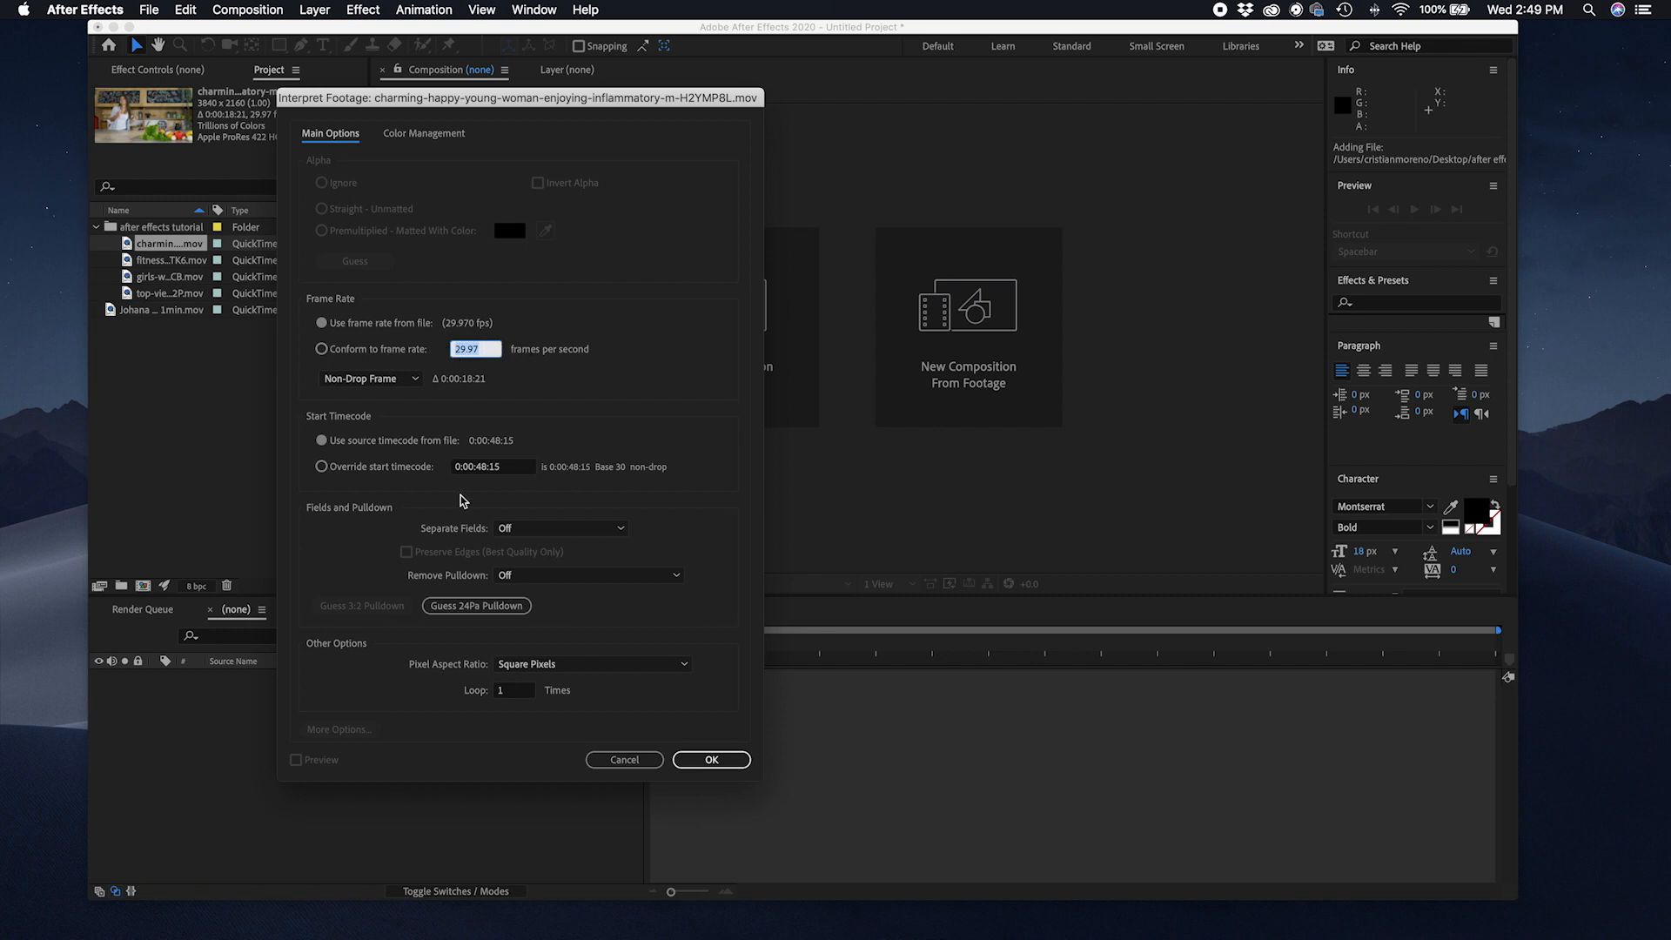
{"action": "left_click", "coordinate": [408, 138]}
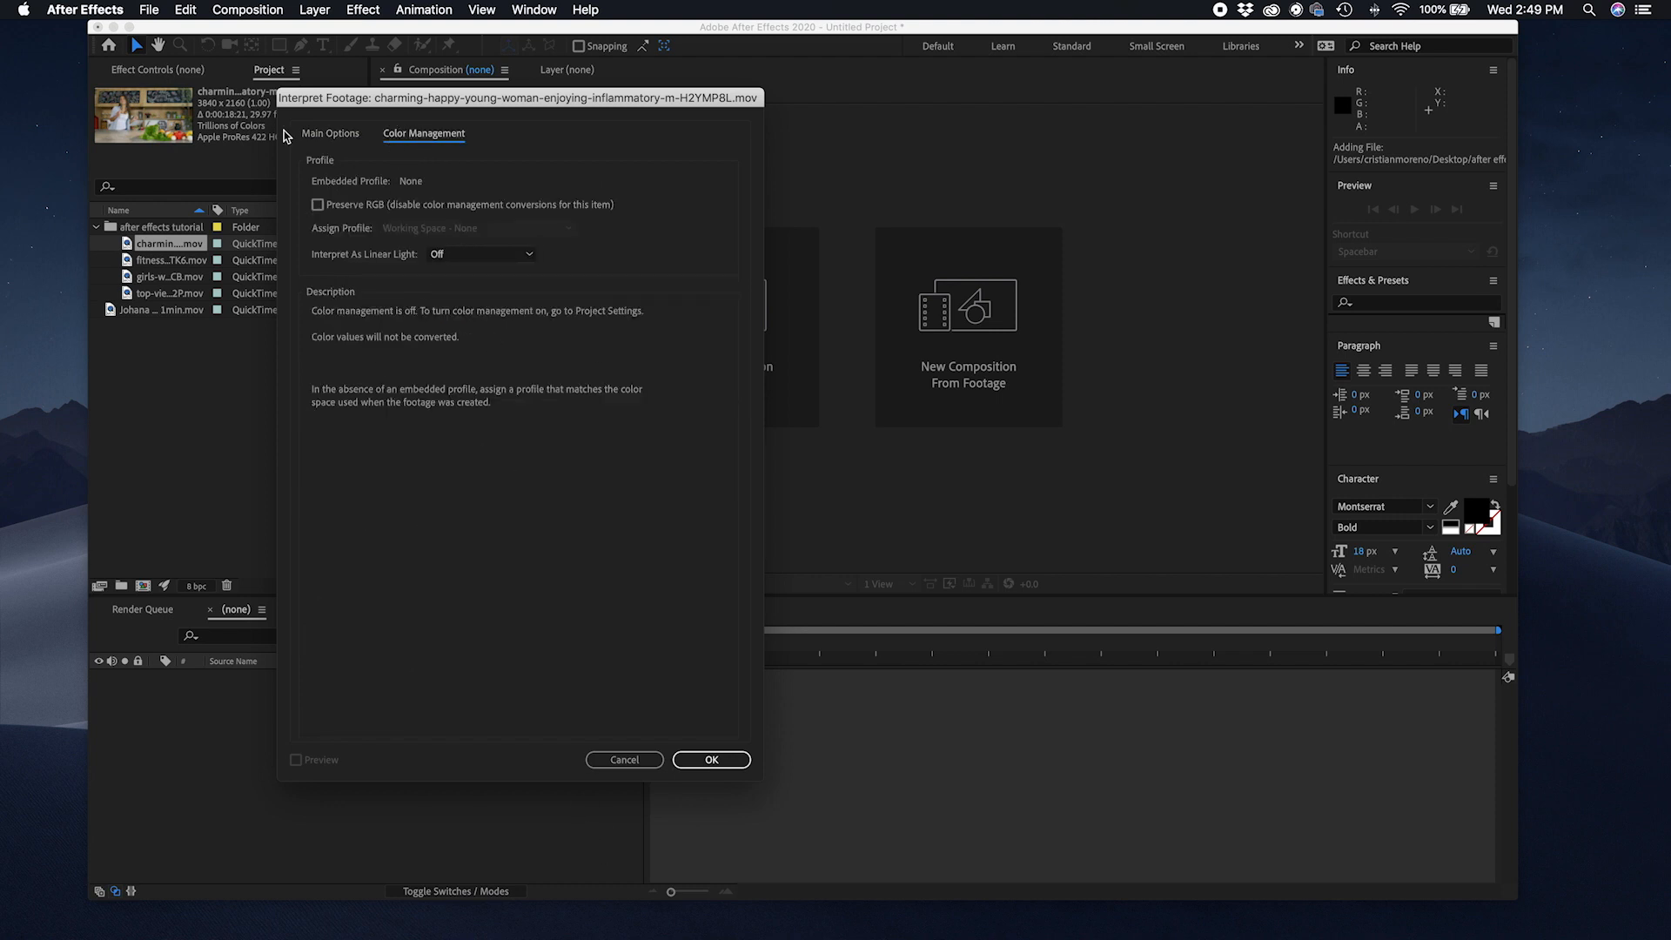
{"action": "left_click", "coordinate": [327, 136]}
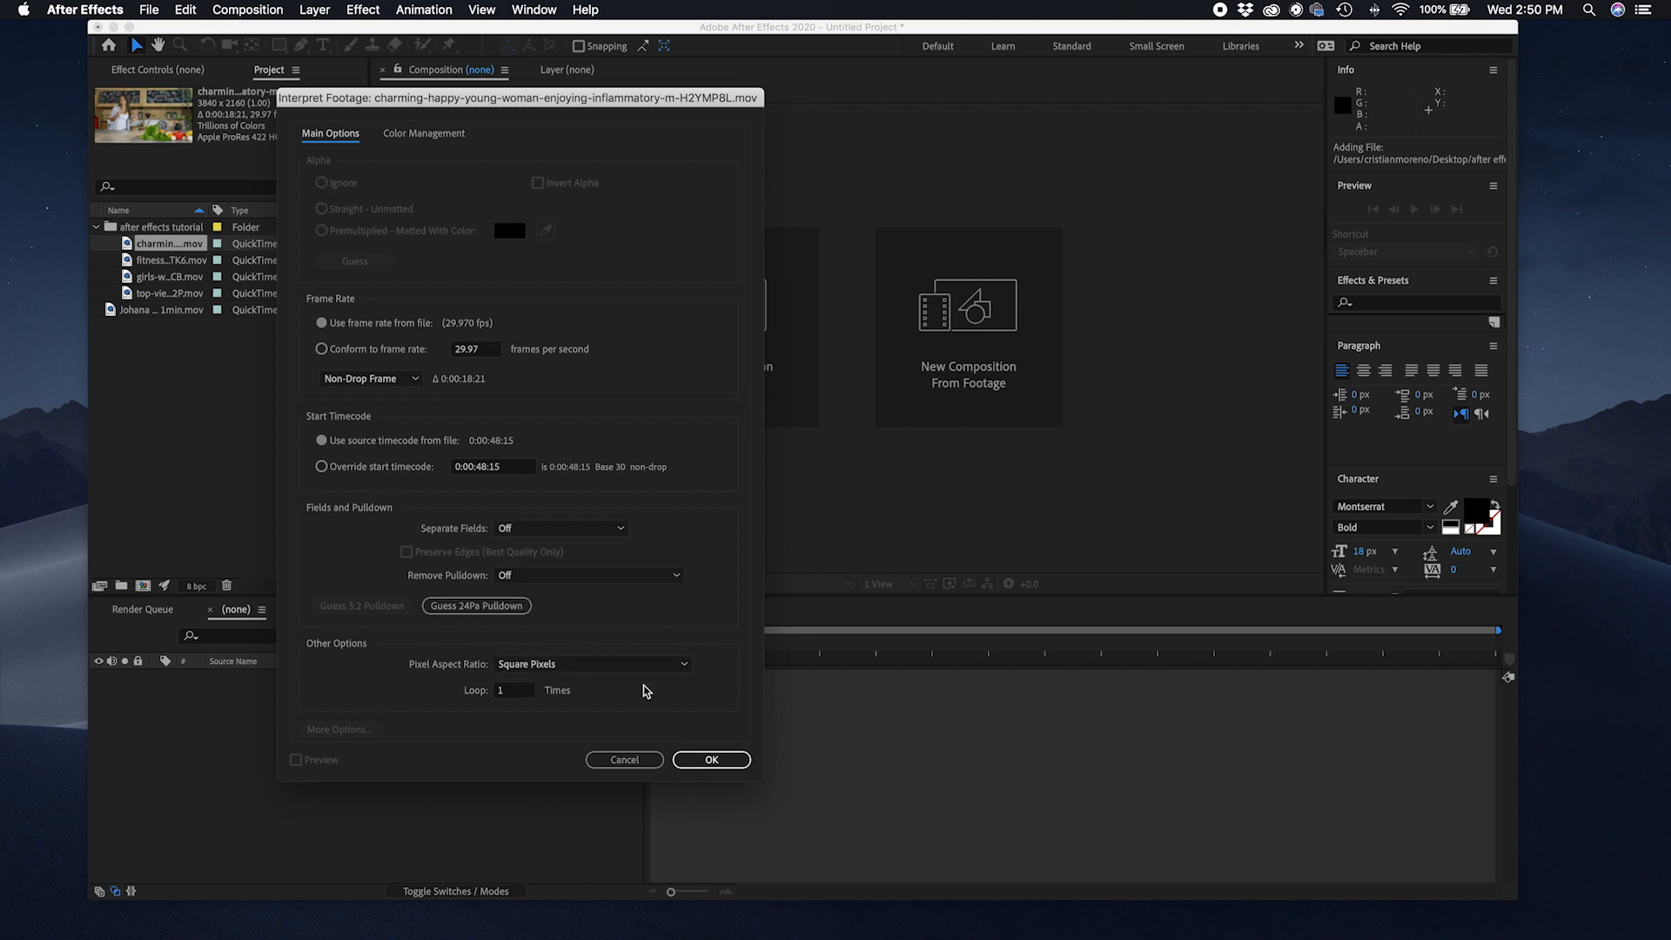
{"action": "left_click", "coordinate": [624, 760]}
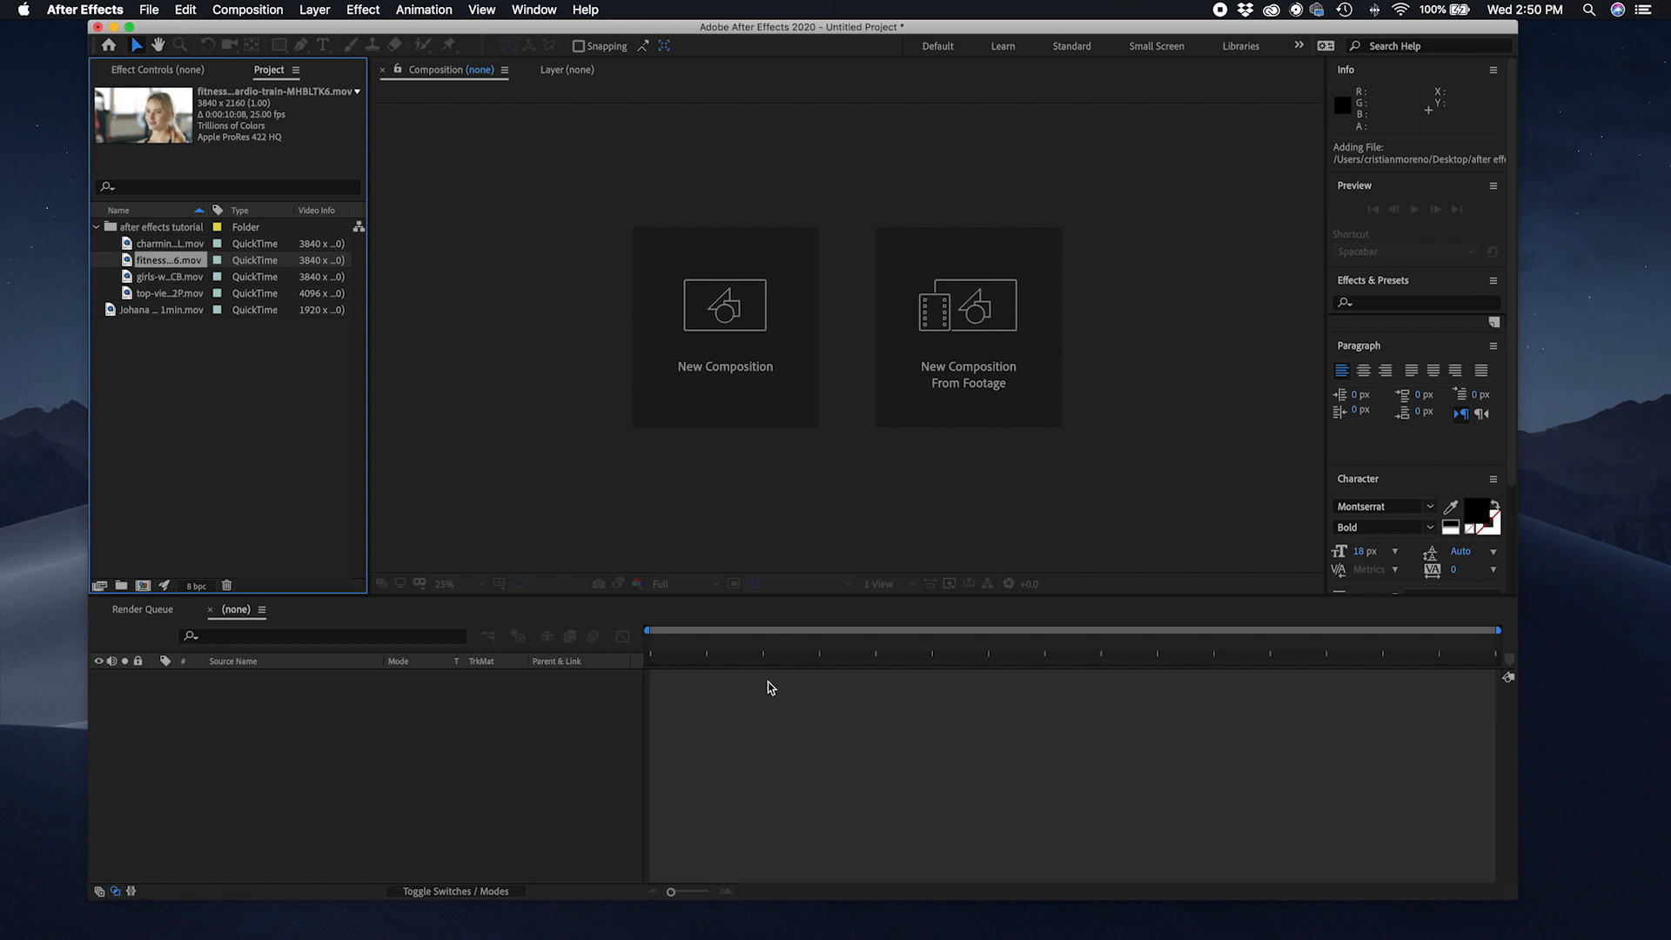
Step: Reveal the fitness clip in Finder and close the Finder window
{"action": "right_click", "coordinate": [170, 264]}
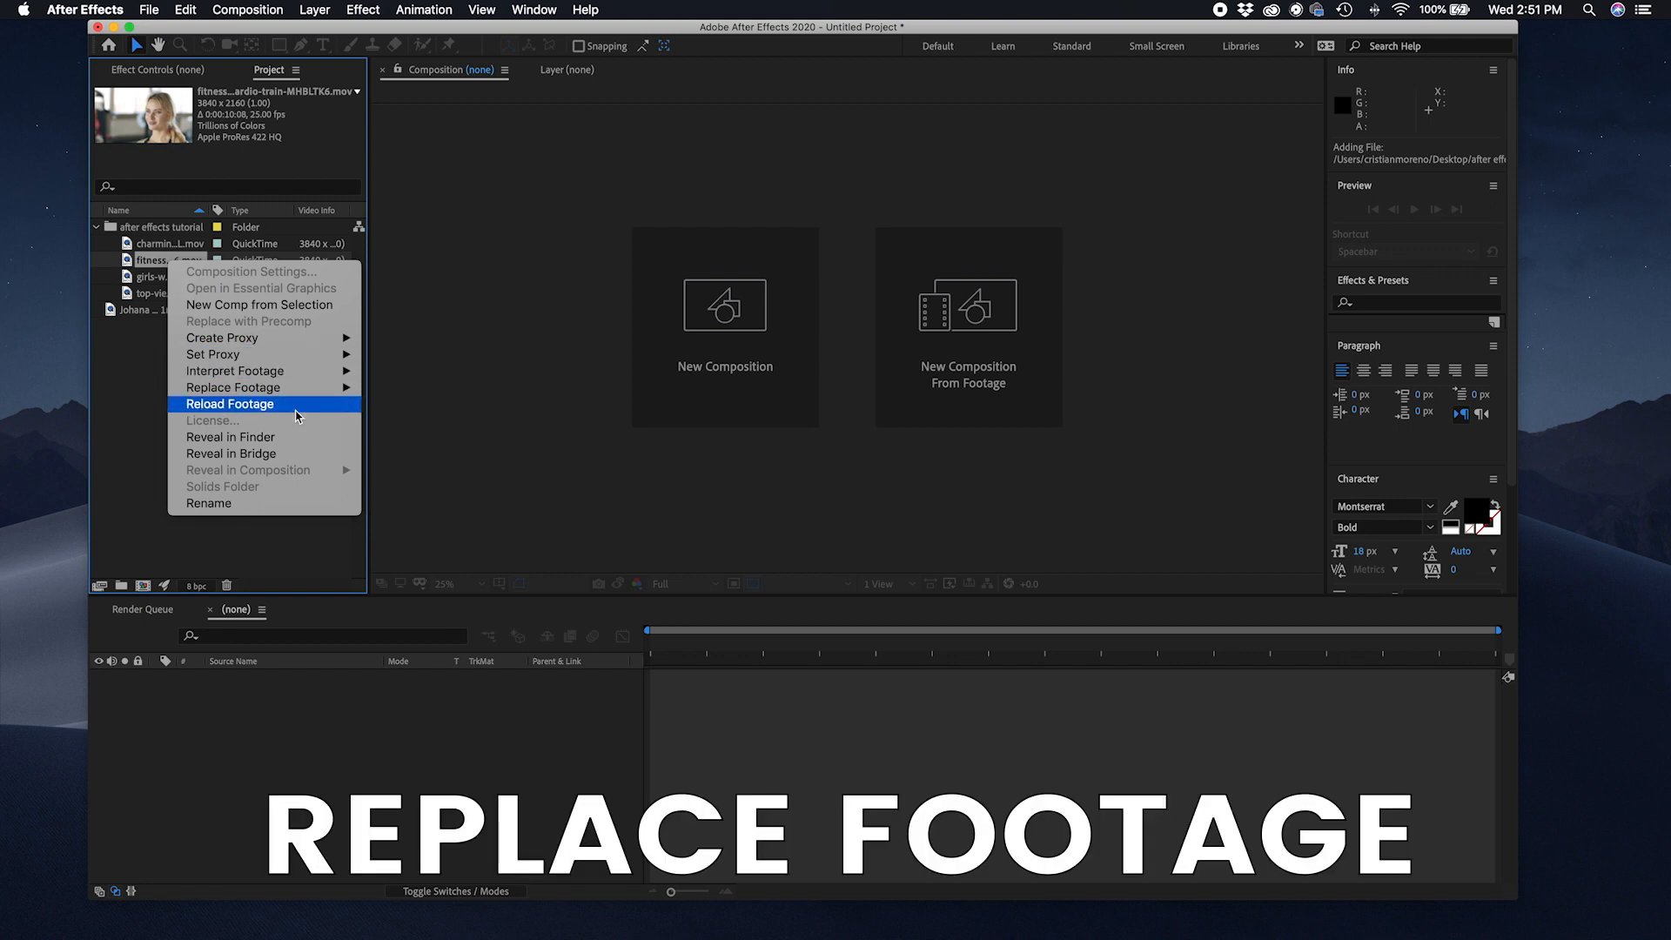
{"action": "mouse_move", "coordinate": [296, 389]}
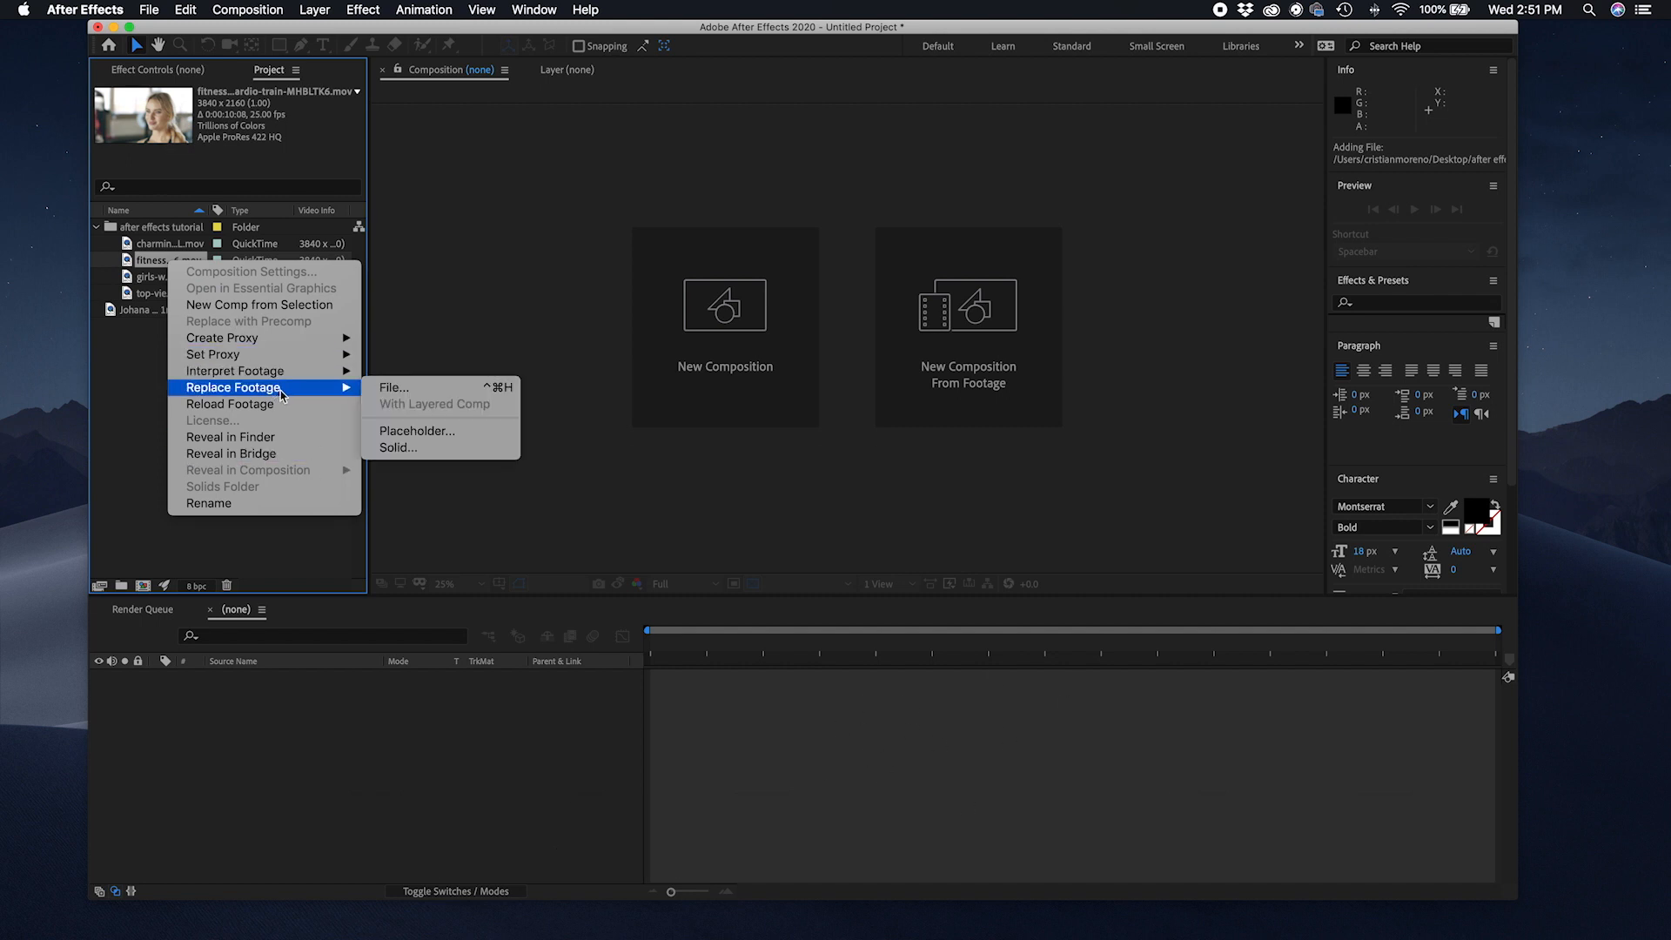
{"action": "left_click", "coordinate": [261, 437]}
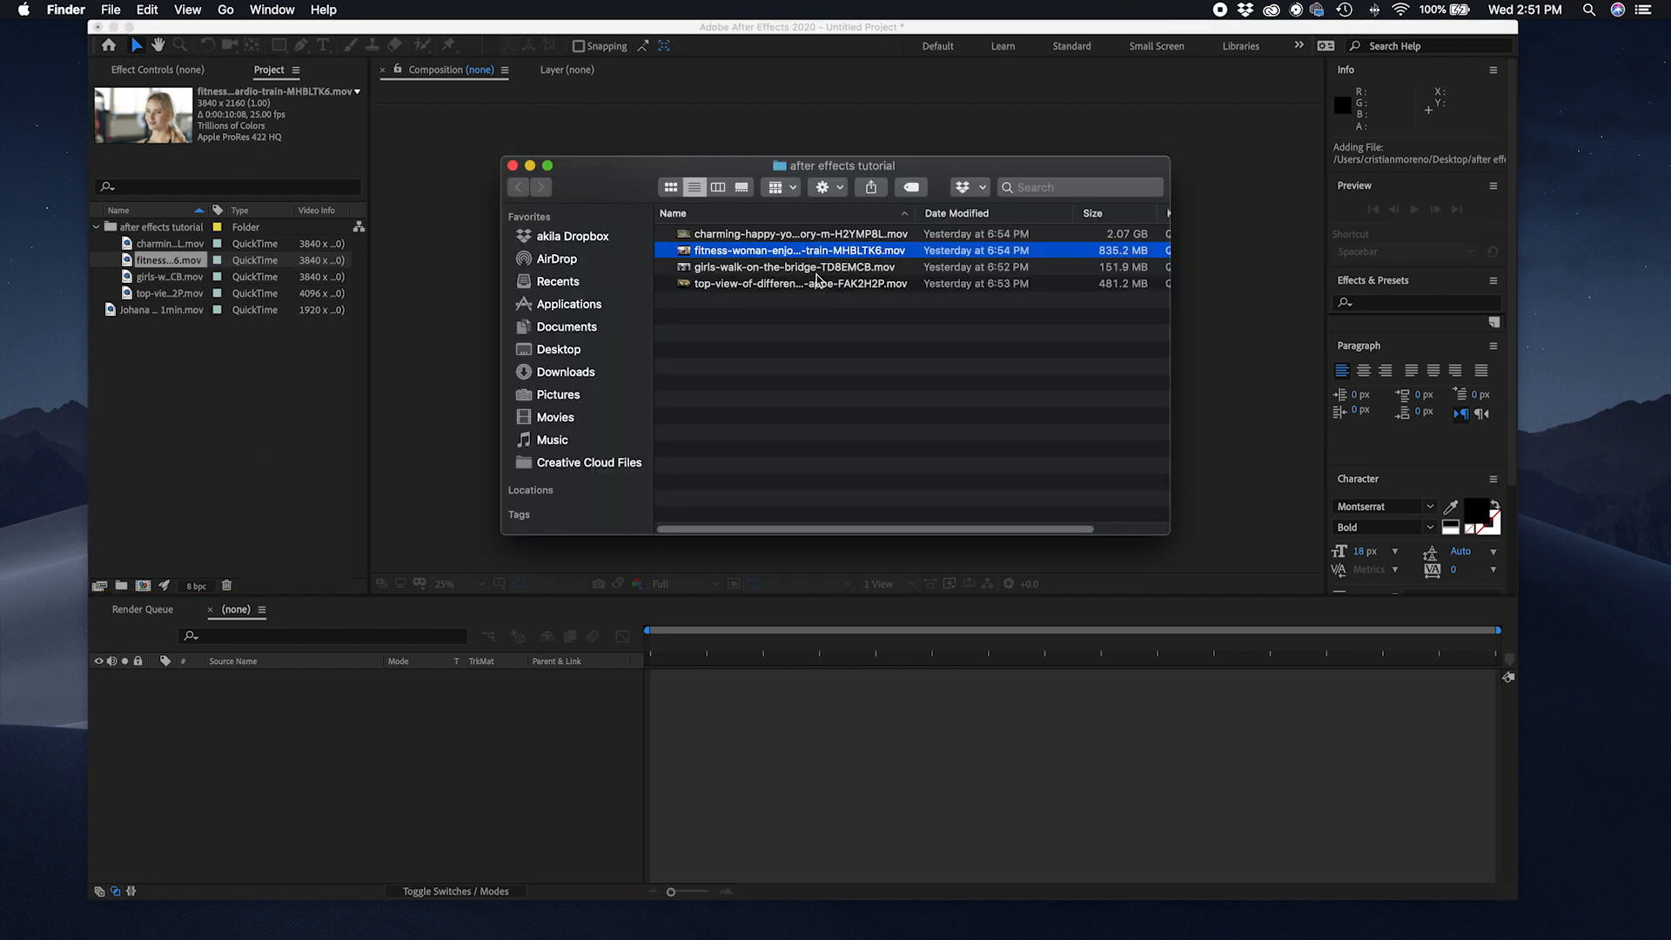
{"action": "left_click", "coordinate": [513, 167]}
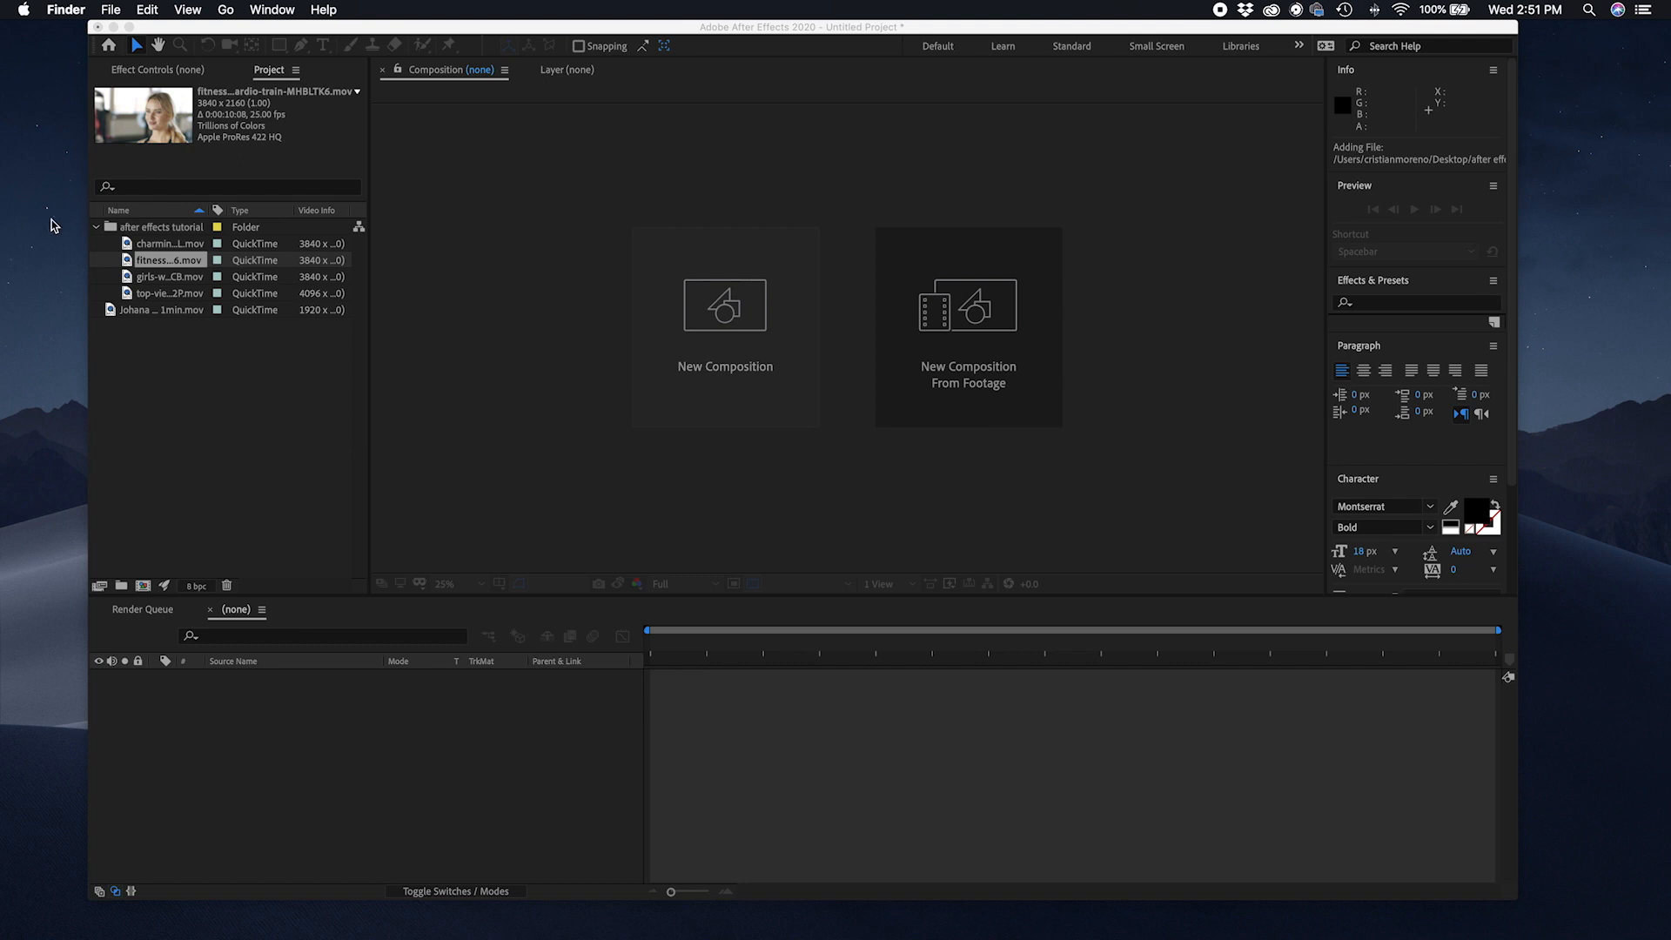
Step: Rename the fitness clip as woman drinking water
{"action": "left_click", "coordinate": [150, 266]}
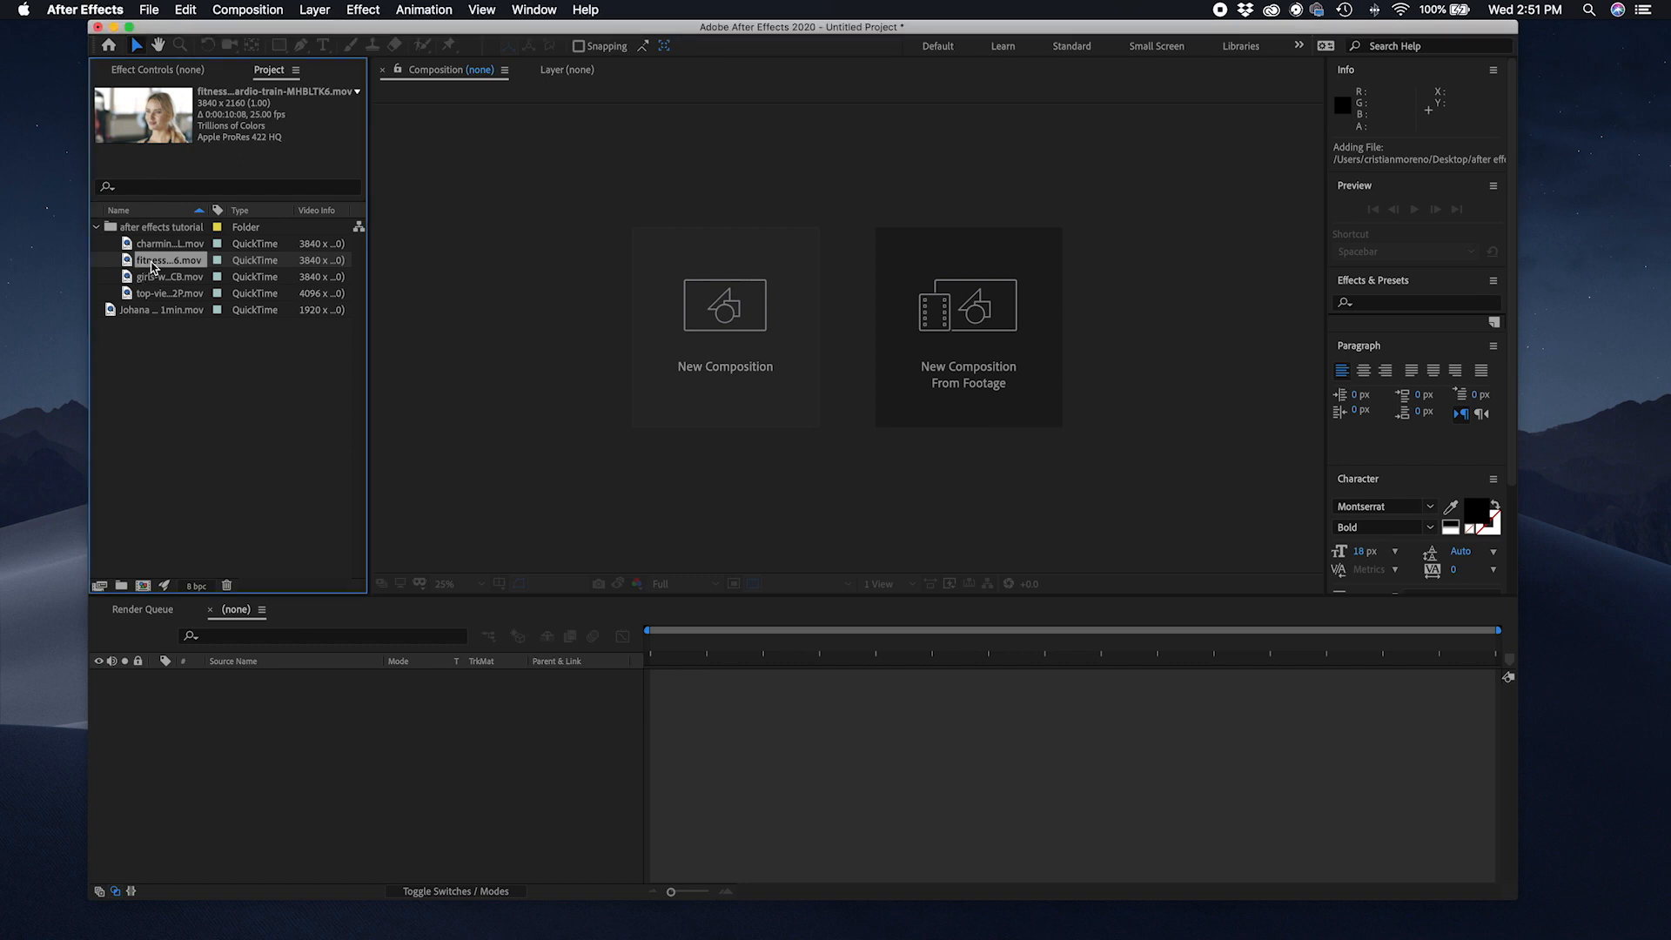
{"action": "key", "text": "Return"}
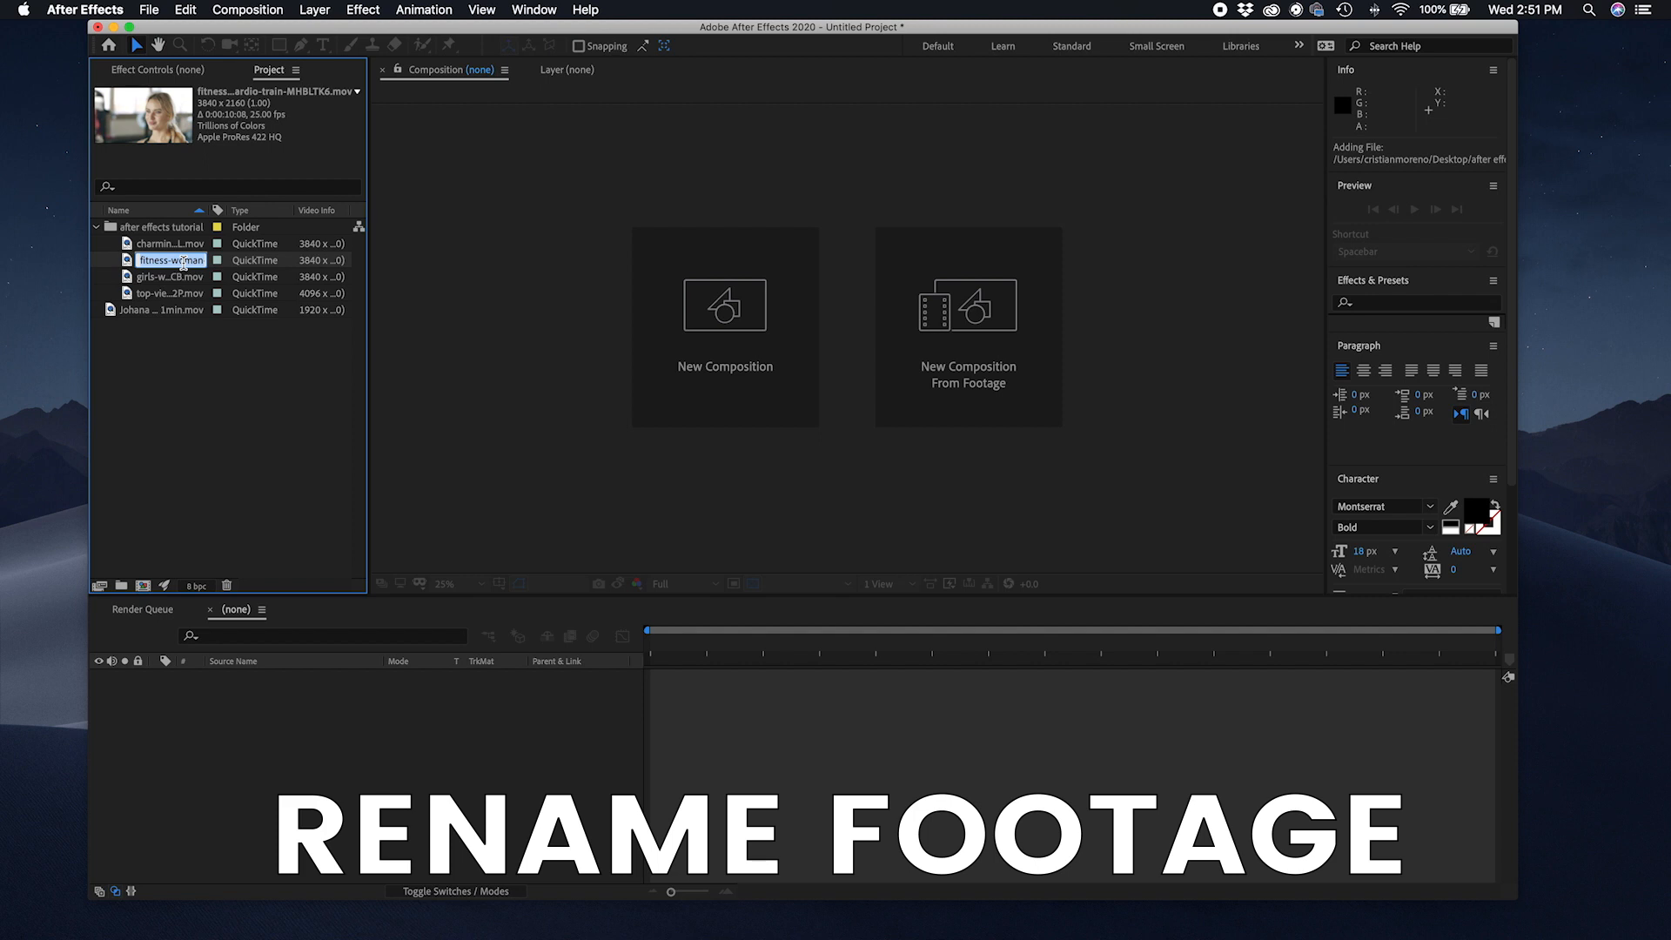
{"action": "type", "text": "woman"}
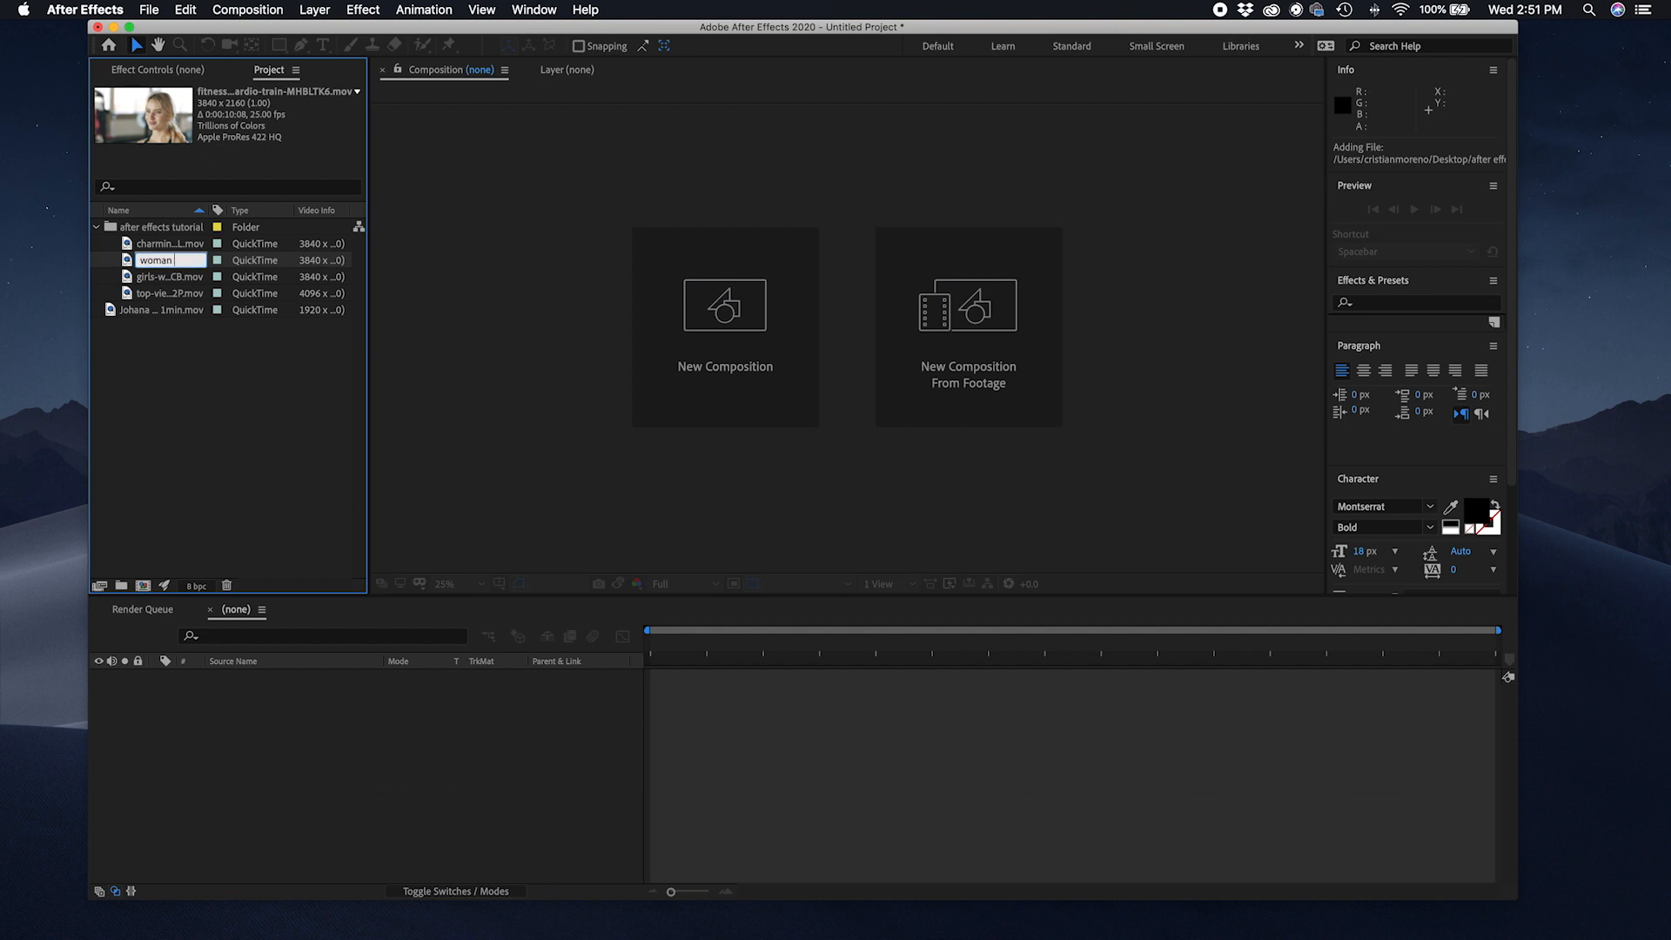
{"action": "type", "text": " drinking water"}
{"action": "key", "text": "Return"}
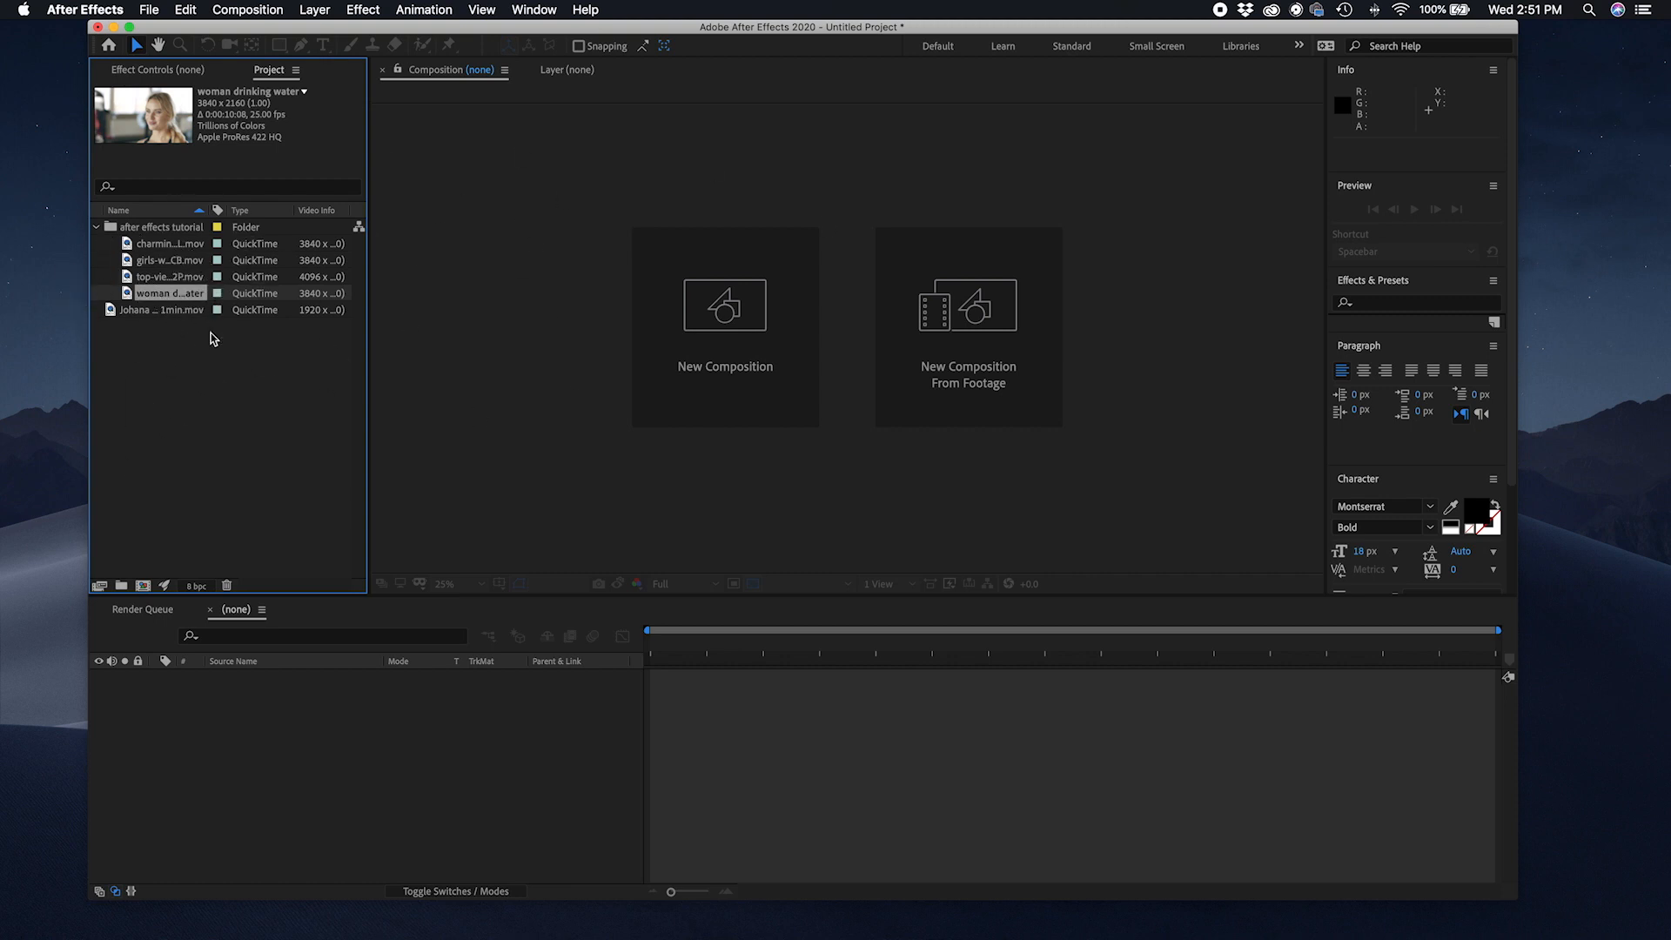
Step: Start a new composition and keep Square Pixels as its pixel aspect ratio
{"action": "left_click", "coordinate": [217, 442]}
{"action": "left_click", "coordinate": [209, 373]}
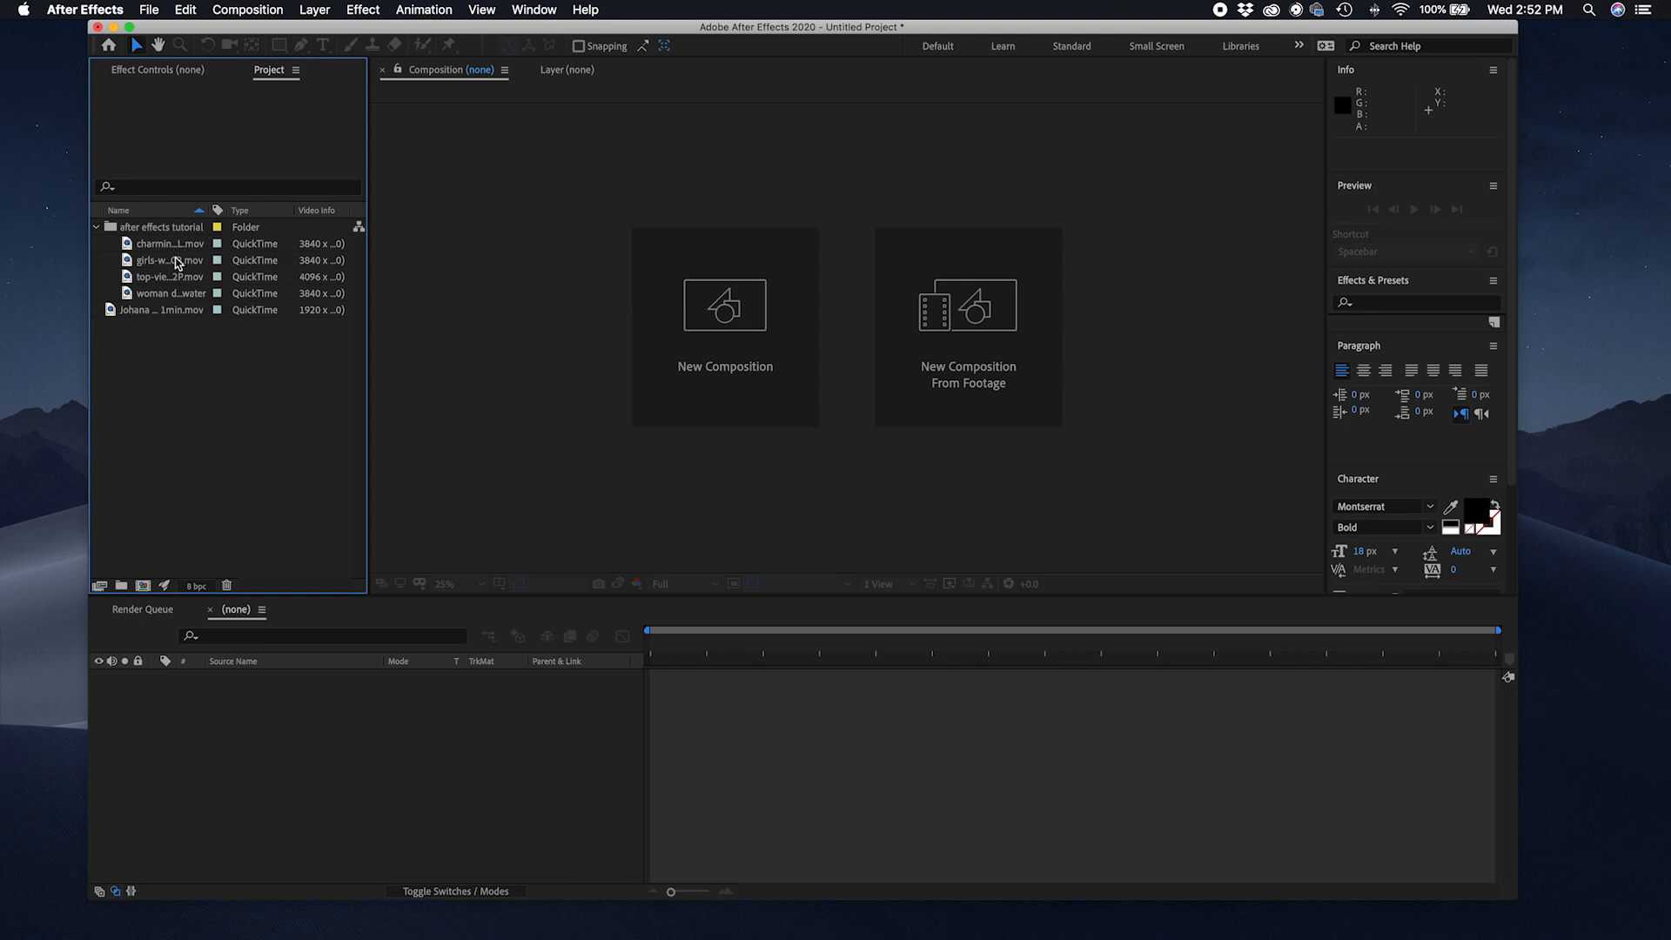
{"action": "left_click", "coordinate": [177, 263]}
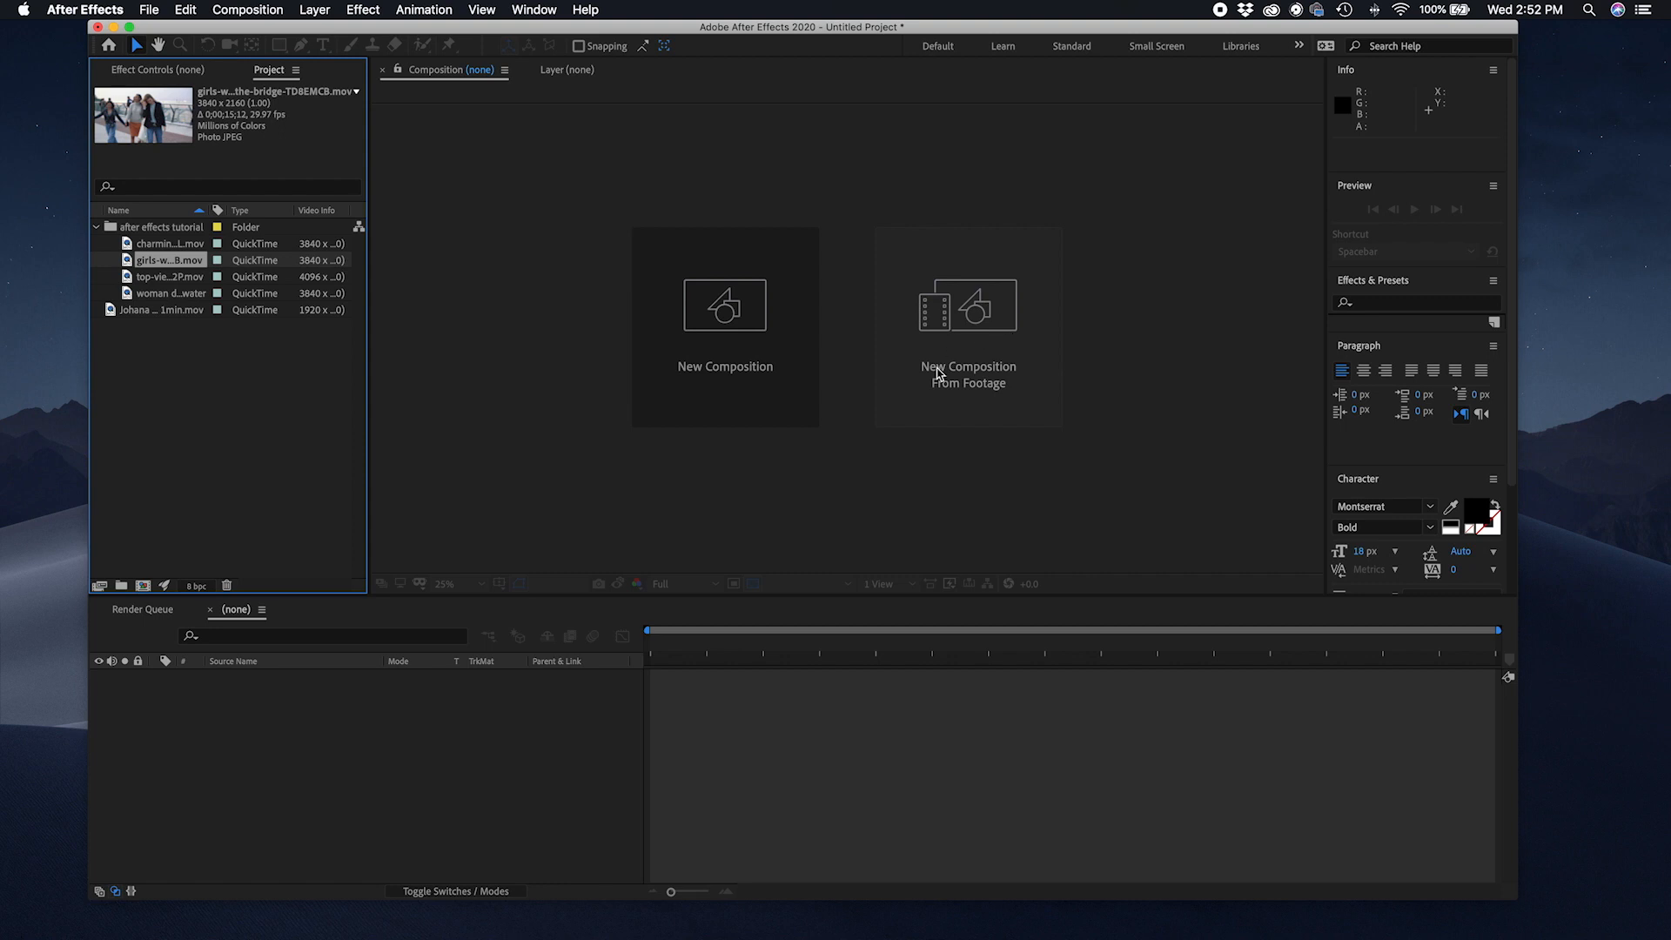
{"action": "left_click", "coordinate": [740, 347]}
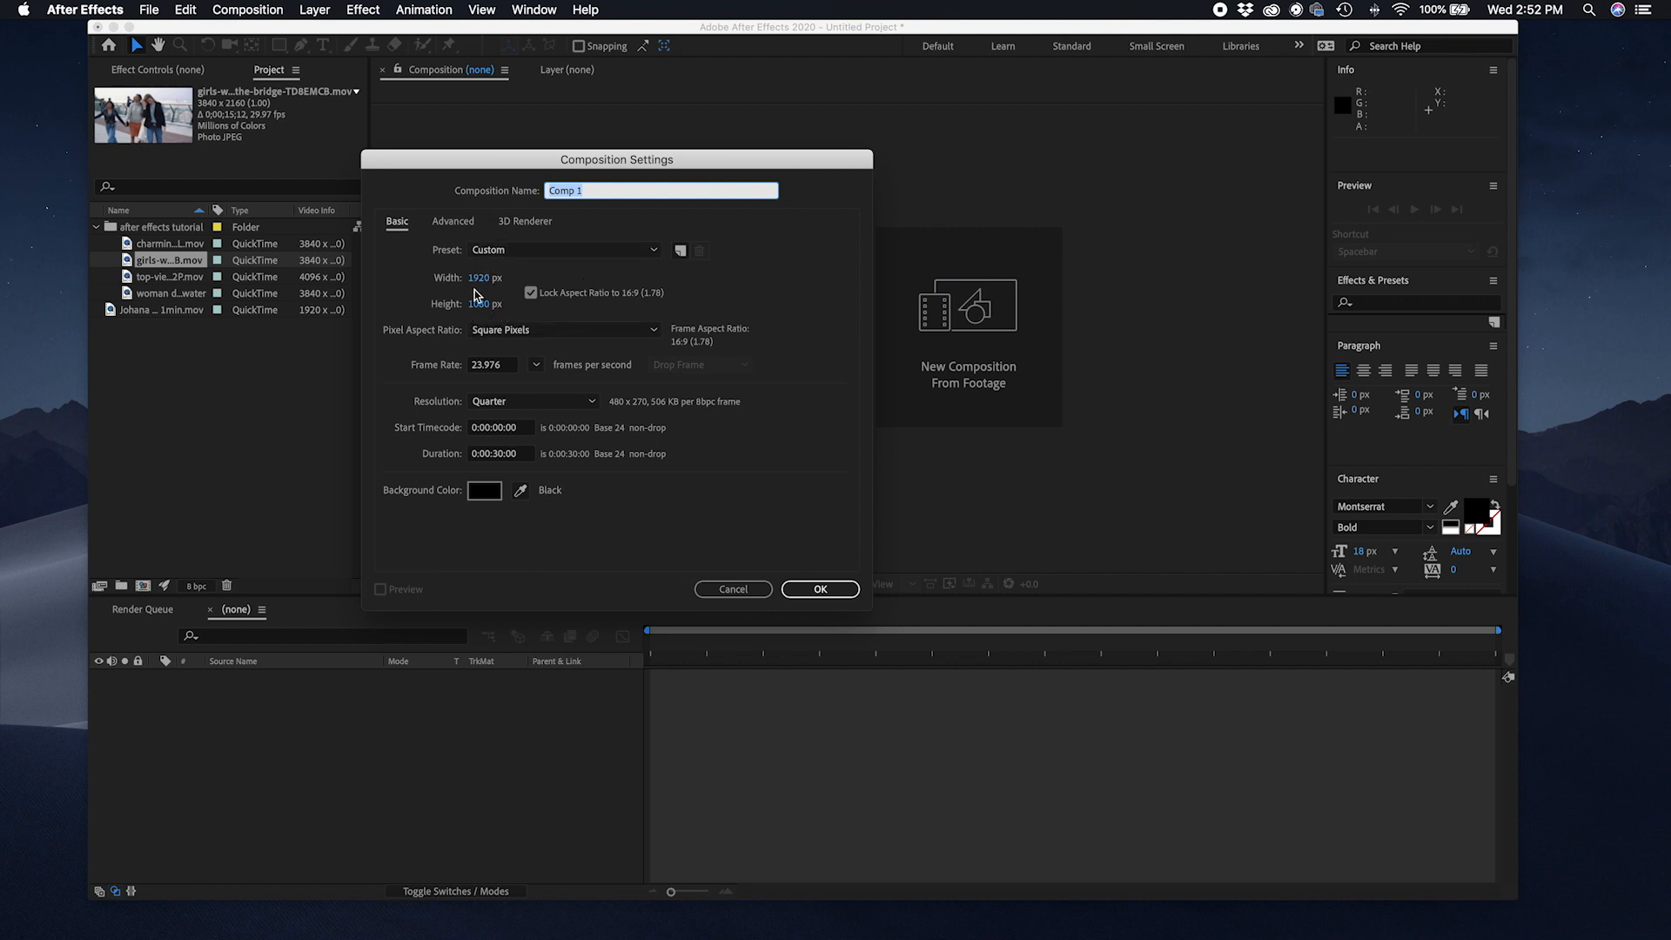
{"action": "left_click", "coordinate": [533, 332]}
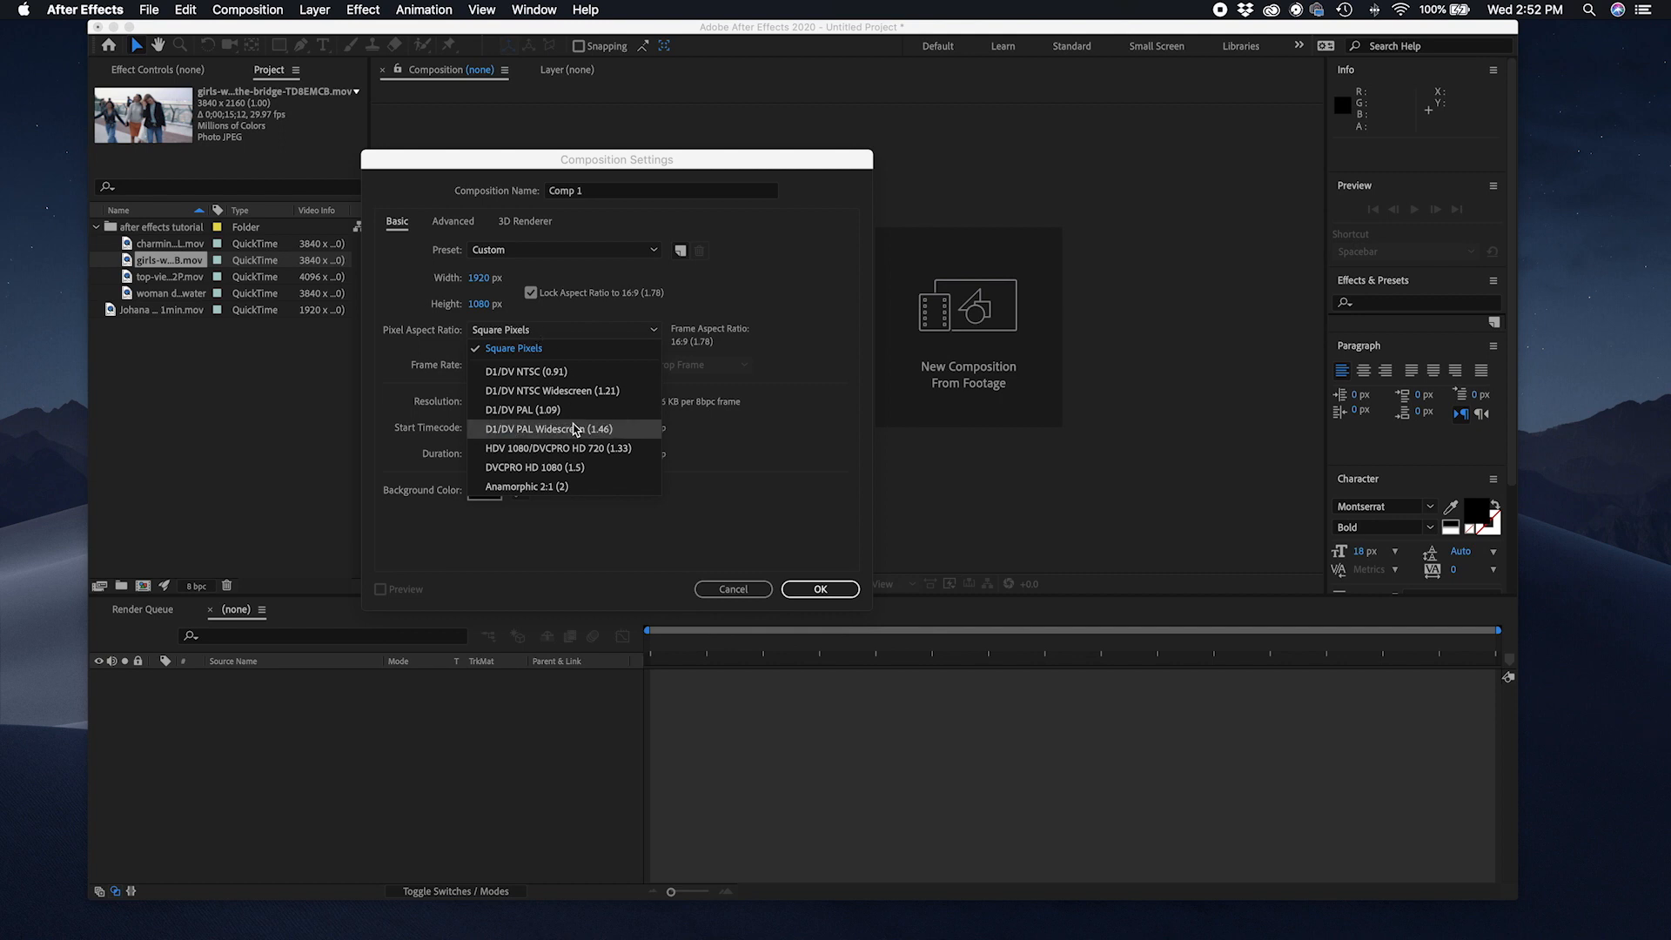
{"action": "left_click", "coordinate": [567, 348]}
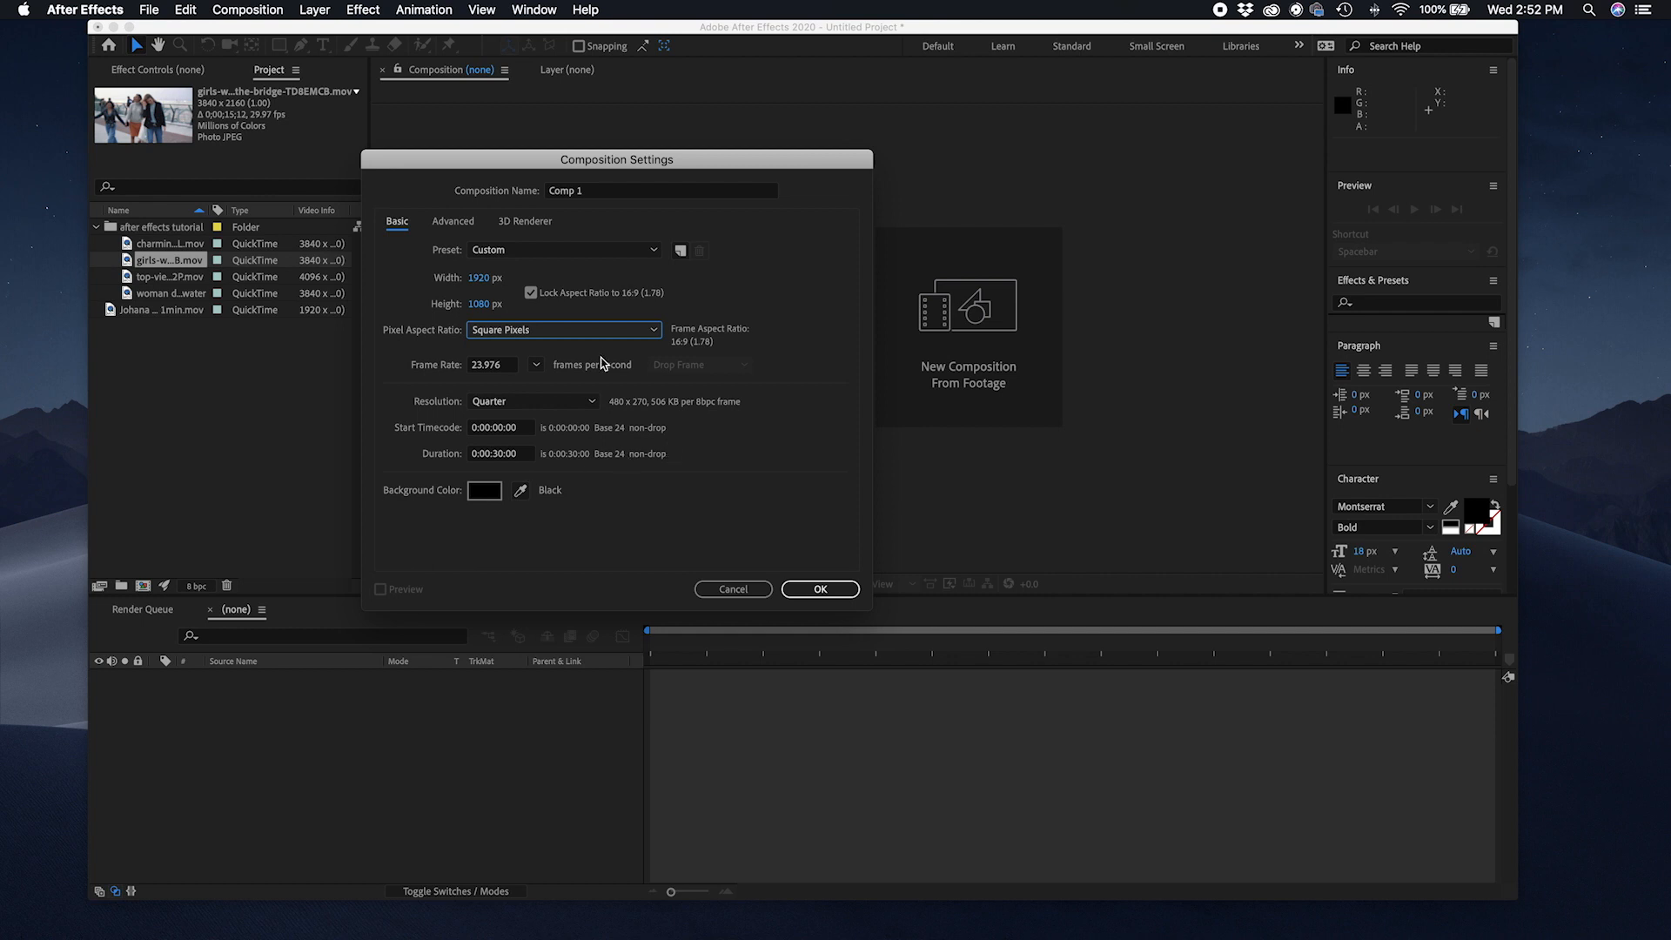
Step: Browse the Advanced and 3D Renderer tabs of the composition settings, then return to Basic
{"action": "left_click", "coordinate": [454, 224]}
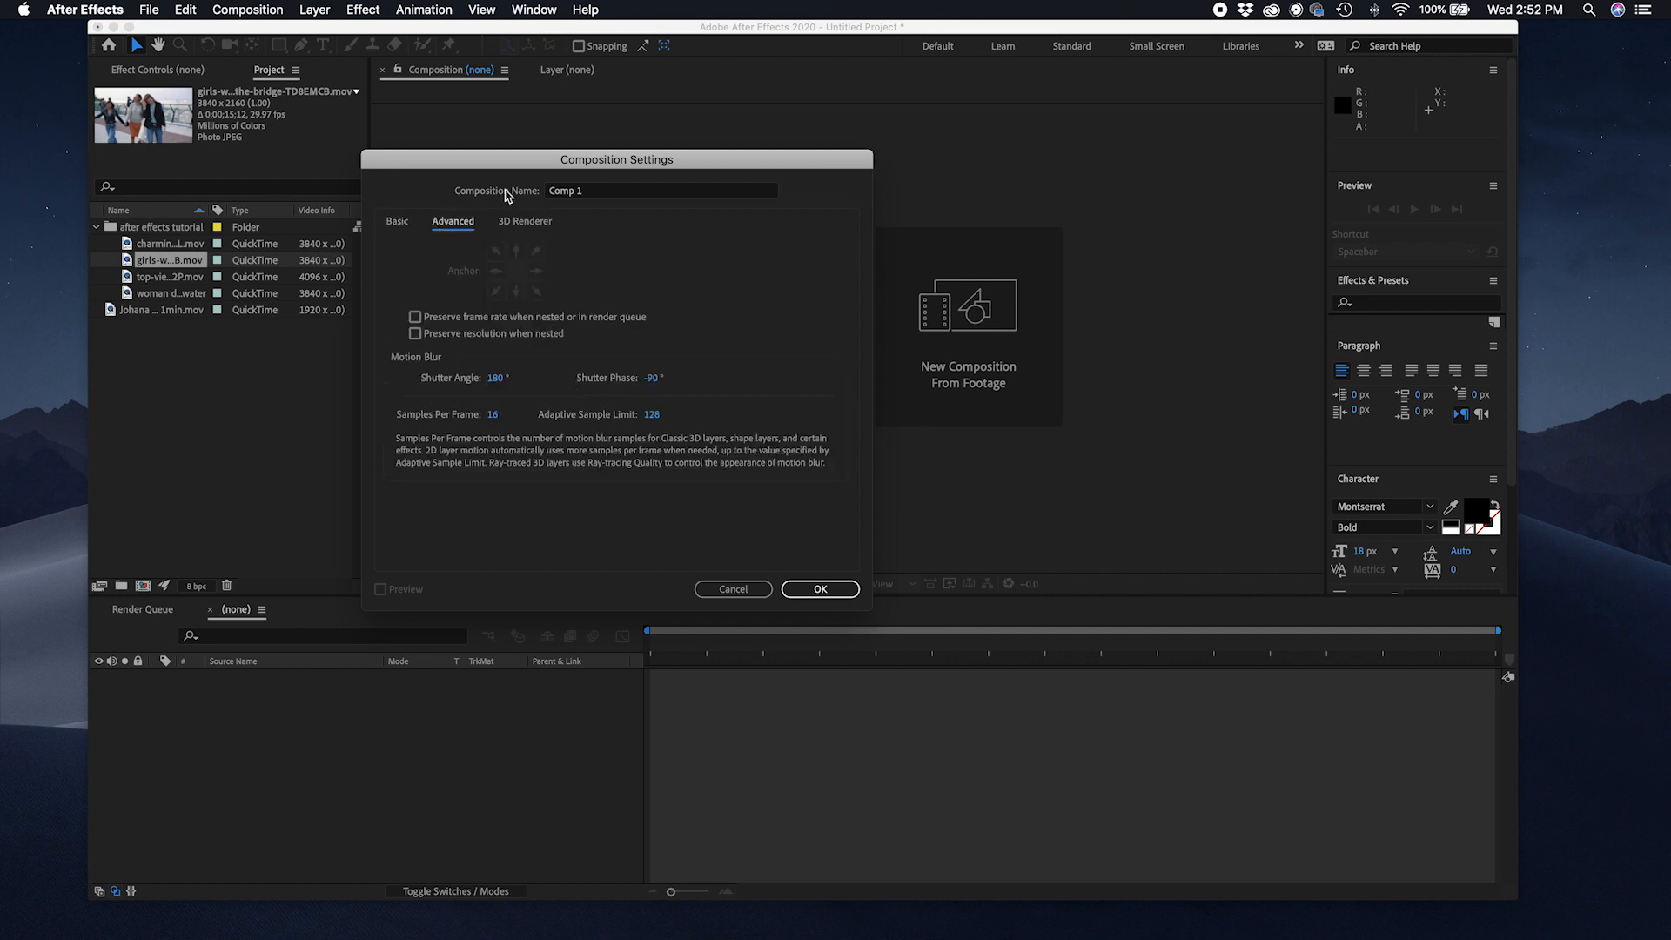
{"action": "left_click", "coordinate": [518, 222]}
{"action": "left_click", "coordinate": [440, 222]}
{"action": "left_click", "coordinate": [388, 224]}
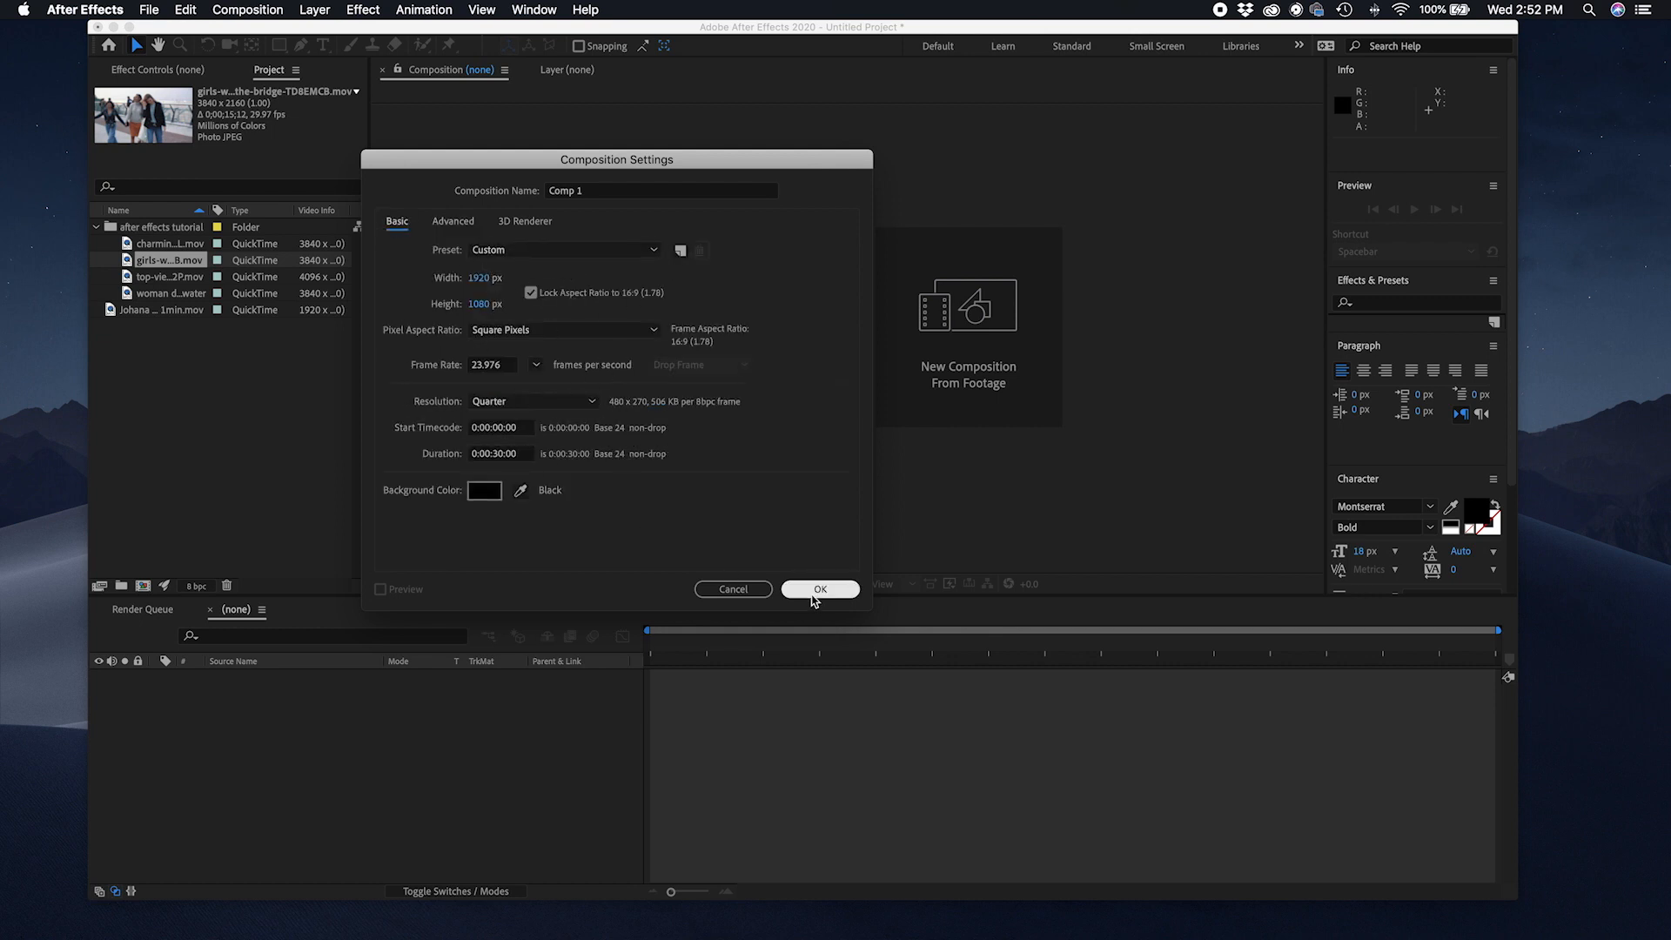
Step: Keep black as the background colour and create the 1920 × 1080, 23.976 fps composition
{"action": "left_click", "coordinate": [492, 498]}
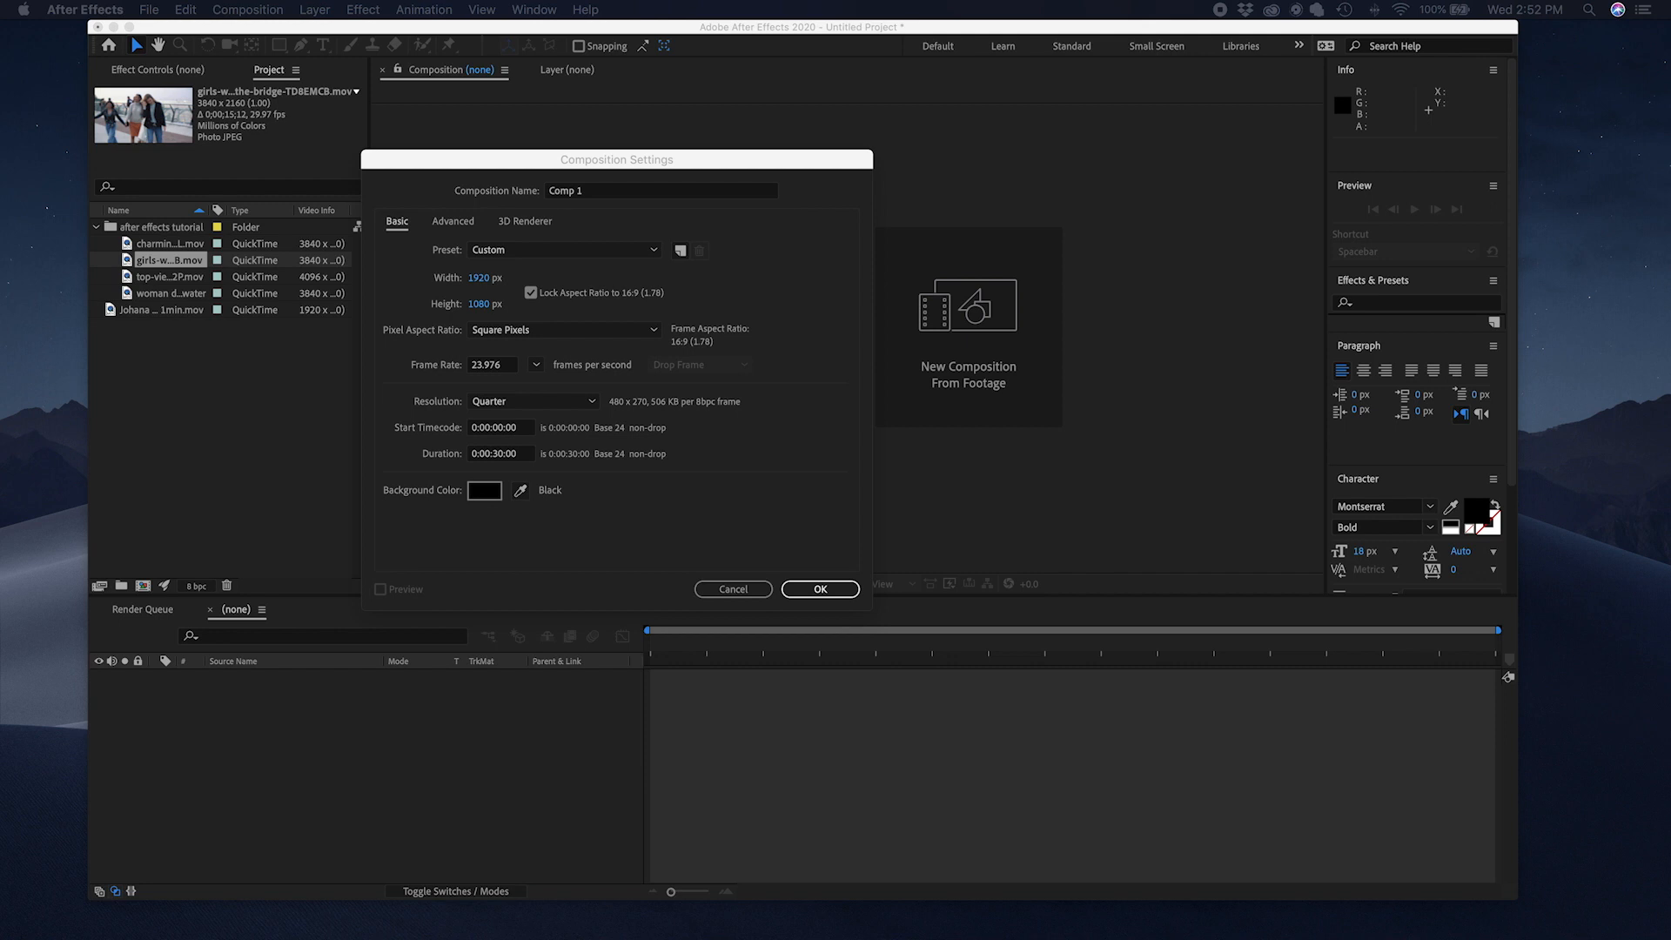
{"action": "left_click_drag", "start_coordinate": [902, 202], "coordinate": [731, 205]}
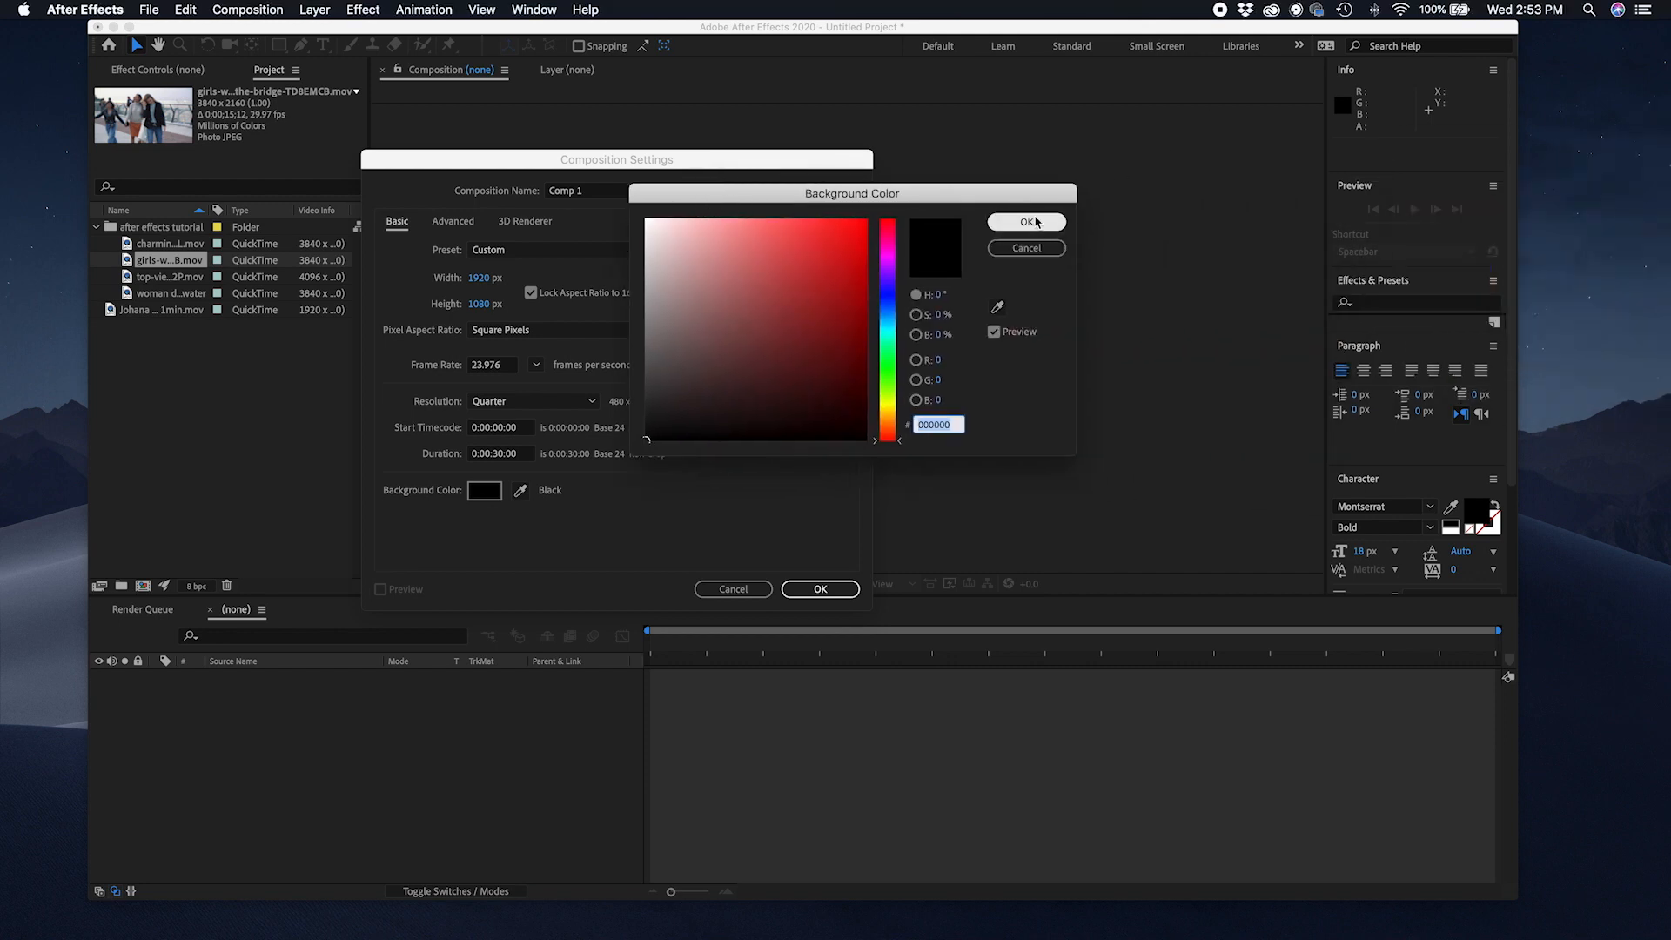
{"action": "left_click", "coordinate": [1030, 224]}
{"action": "left_click", "coordinate": [805, 592]}
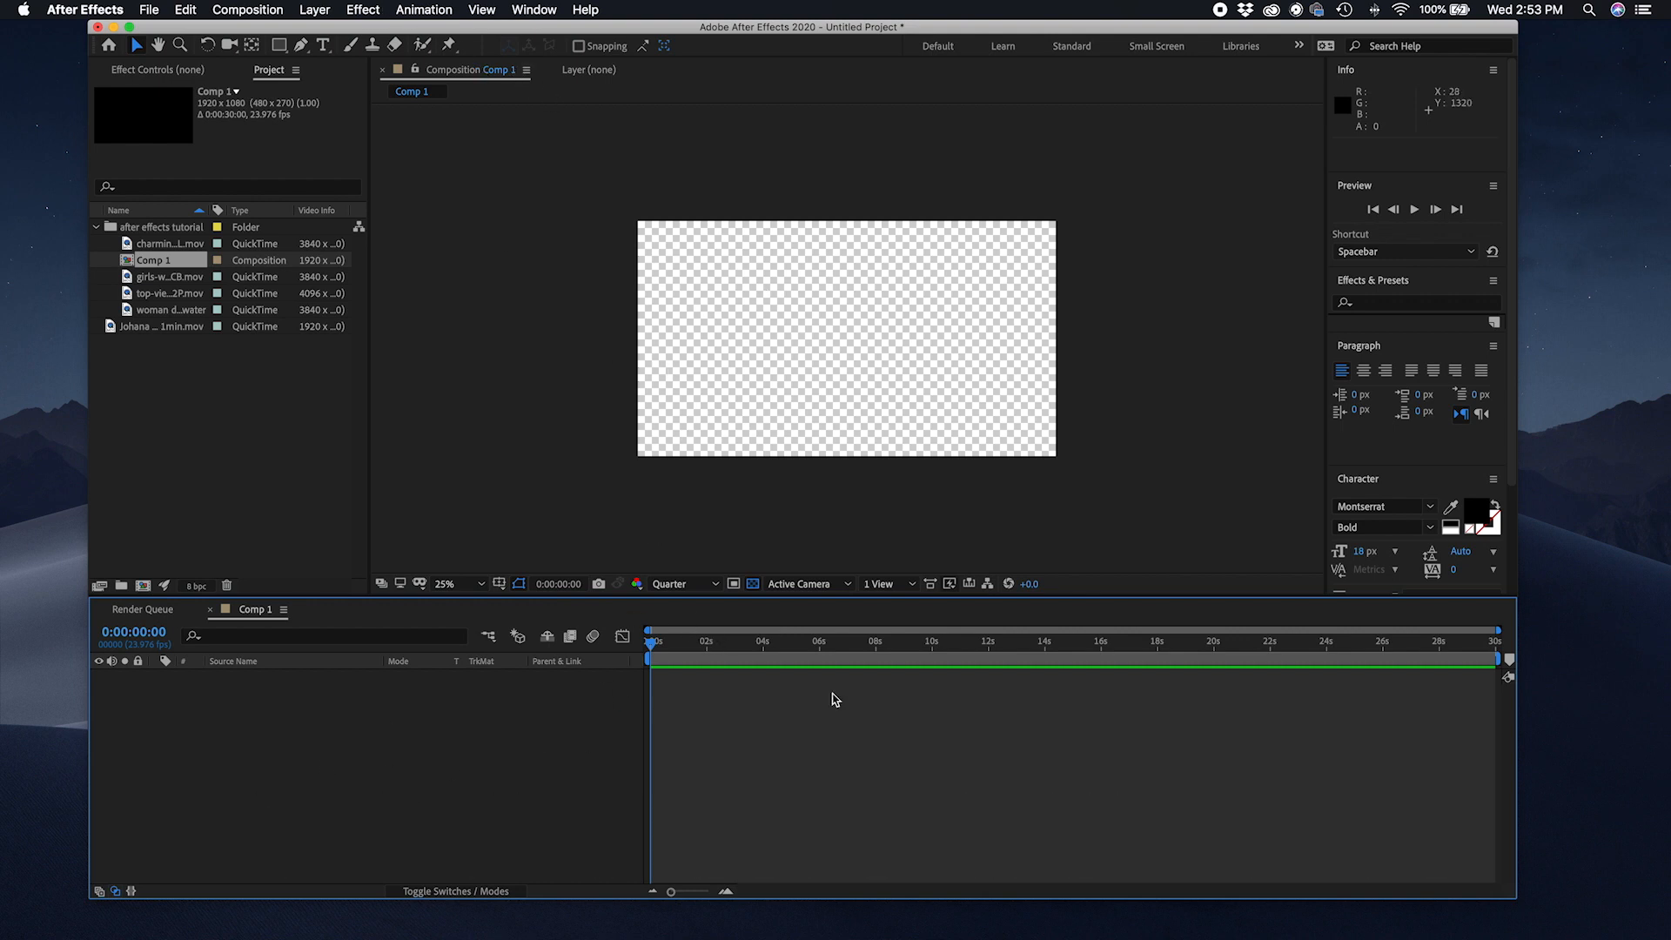
Step: Add the top-view sandwich clip to the composition and delete its layer
{"action": "left_click", "coordinate": [167, 277]}
{"action": "left_click", "coordinate": [181, 247]}
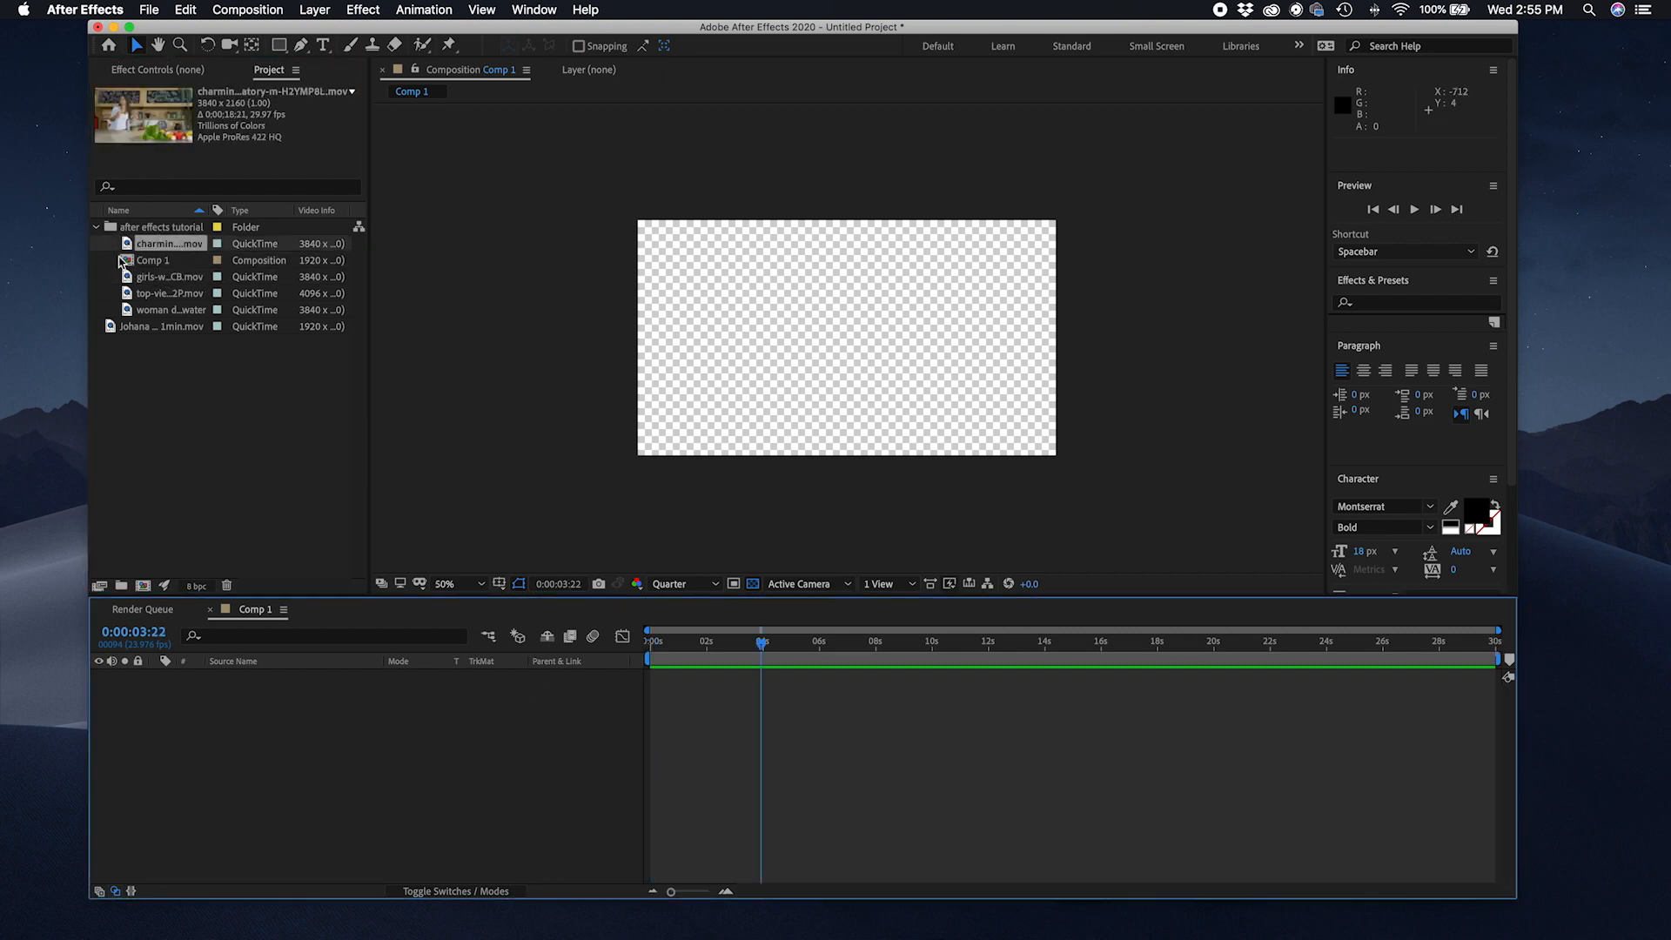
{"action": "left_click", "coordinate": [149, 279]}
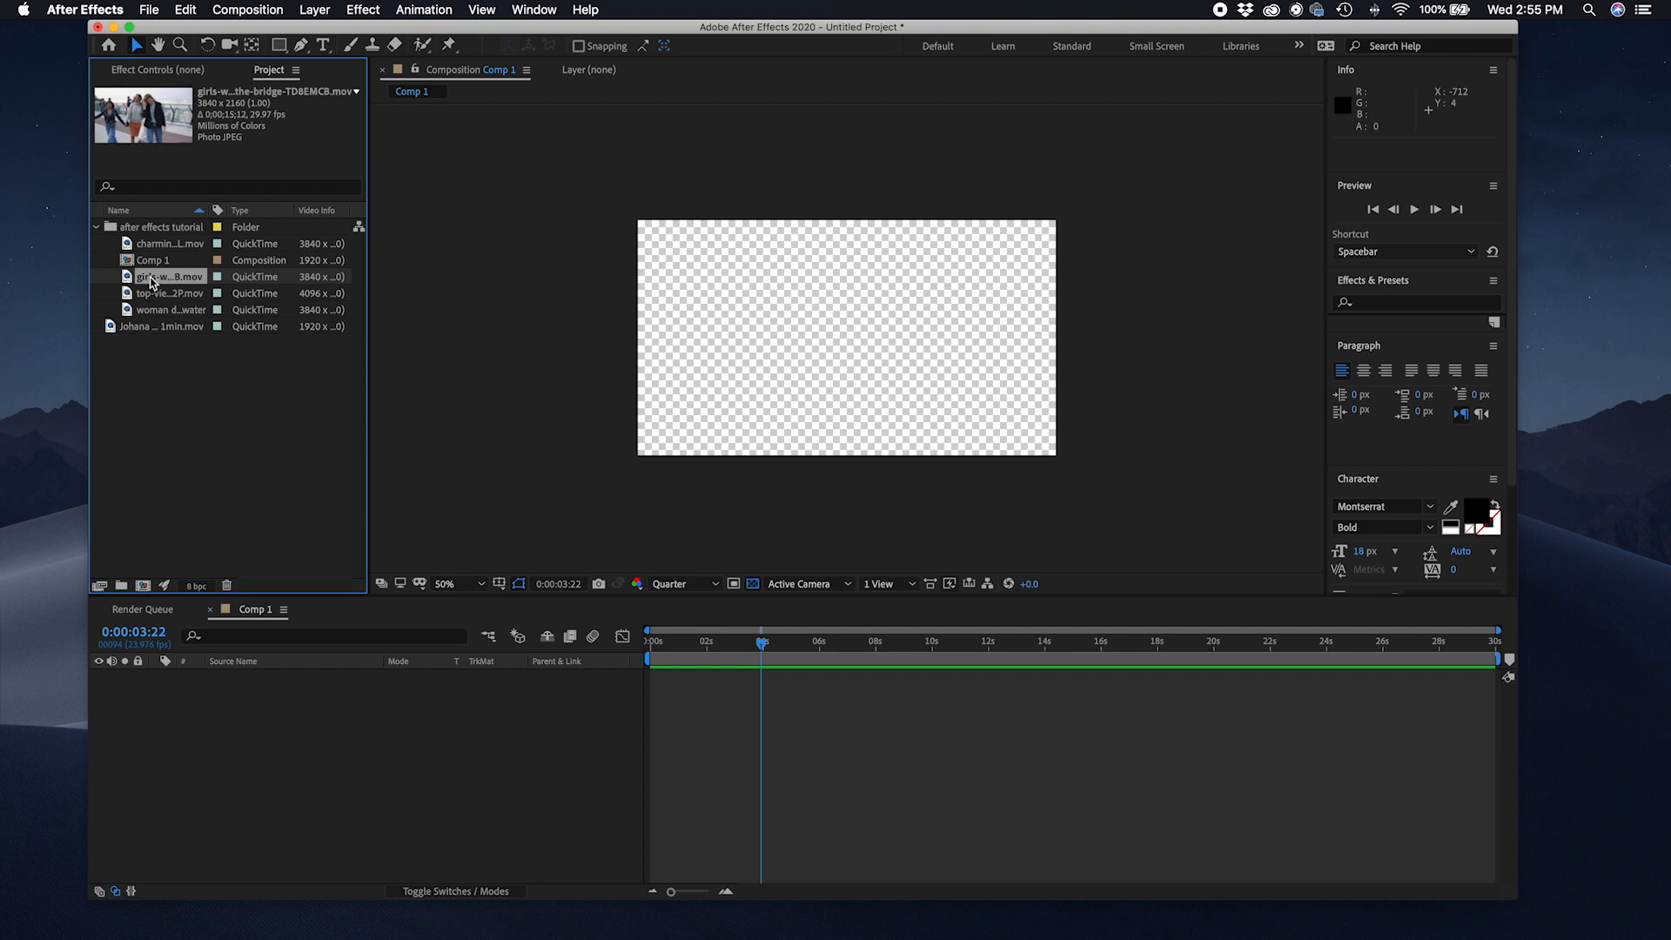
{"action": "left_click_drag", "start_coordinate": [150, 300], "coordinate": [808, 352]}
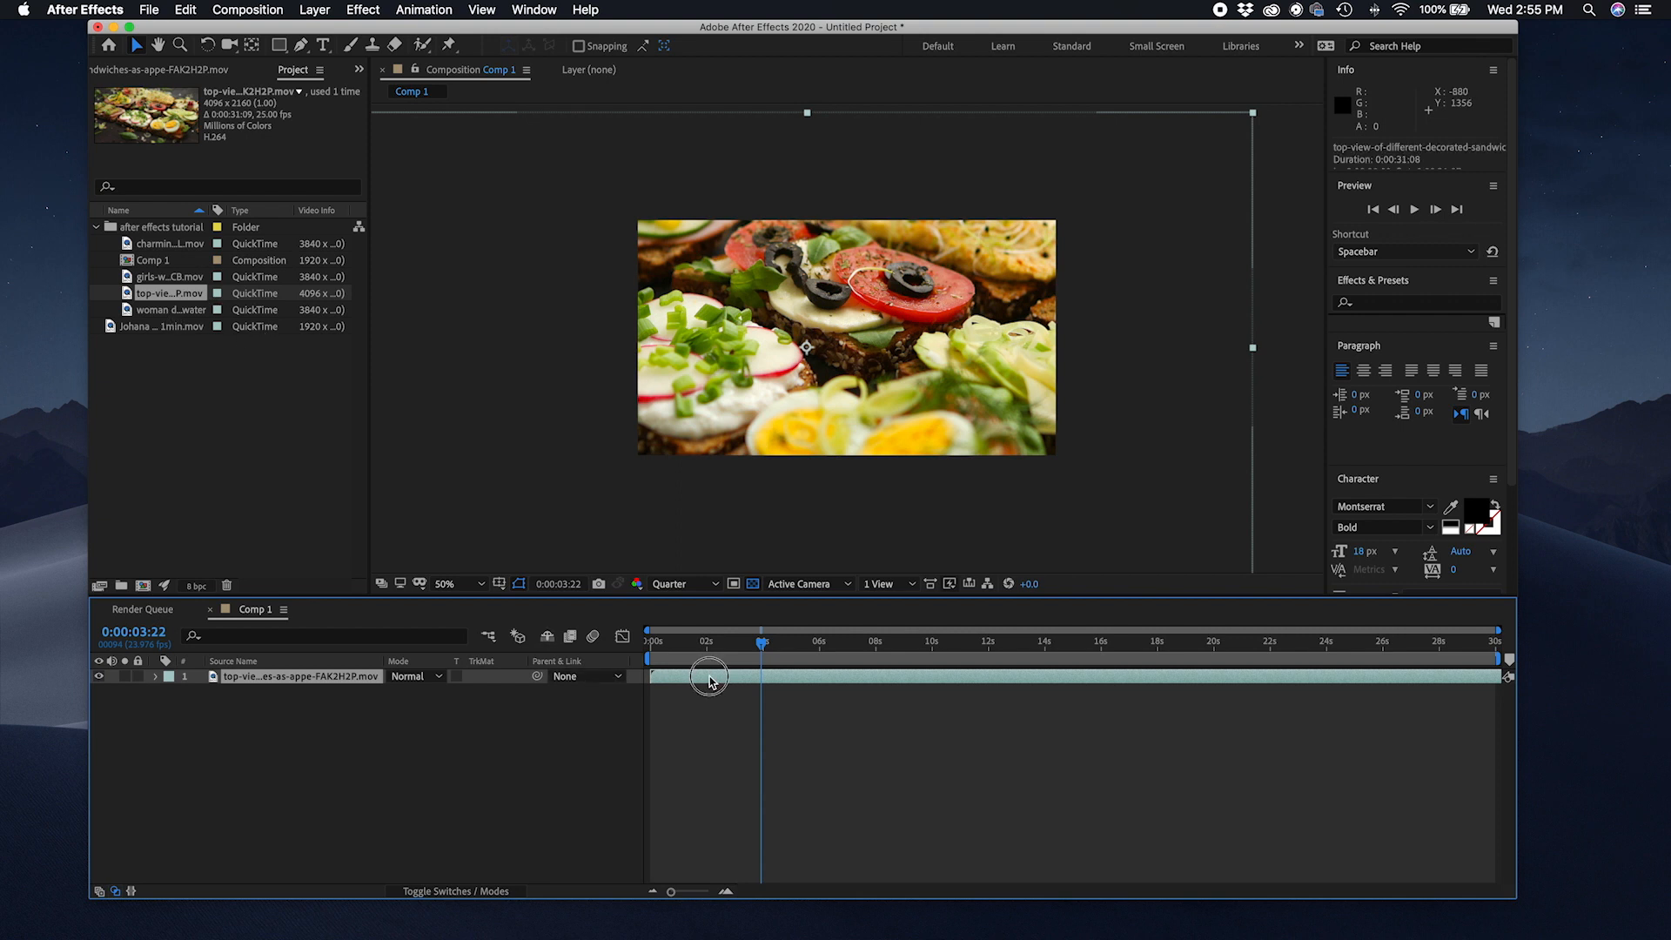
{"action": "key", "text": "Delete"}
Step: Add the woman drinking water clip to the timeline and preview it from the start
{"action": "left_click_drag", "start_coordinate": [140, 315], "coordinate": [672, 667]}
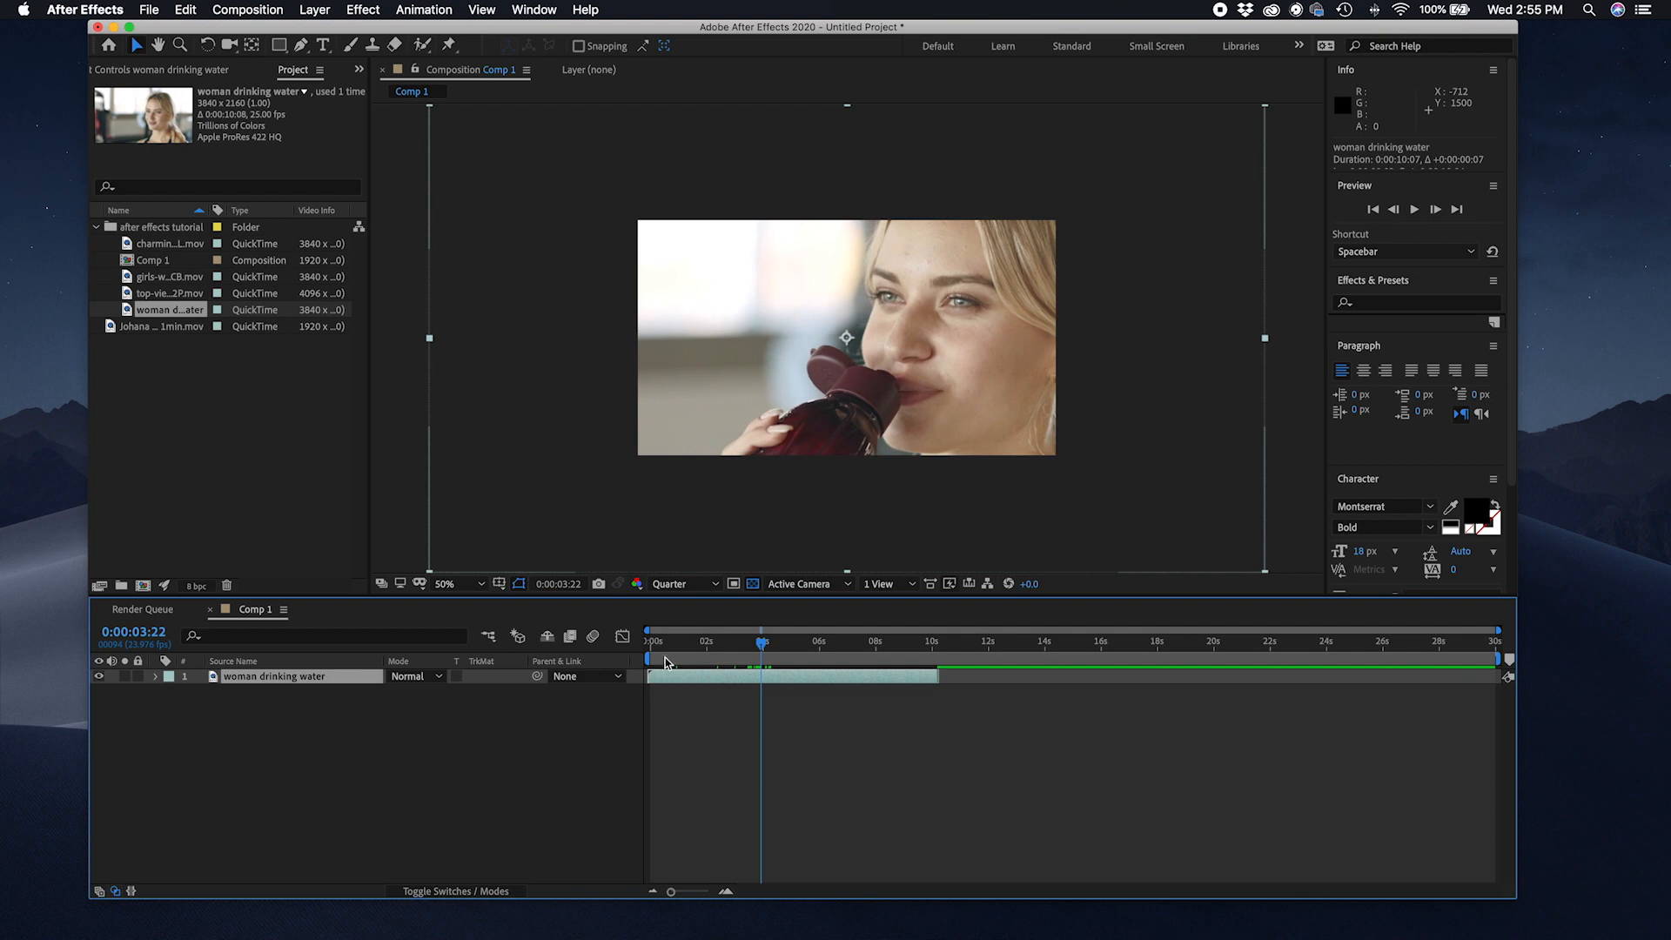
{"action": "left_click", "coordinate": [671, 646]}
{"action": "key", "text": "space"}
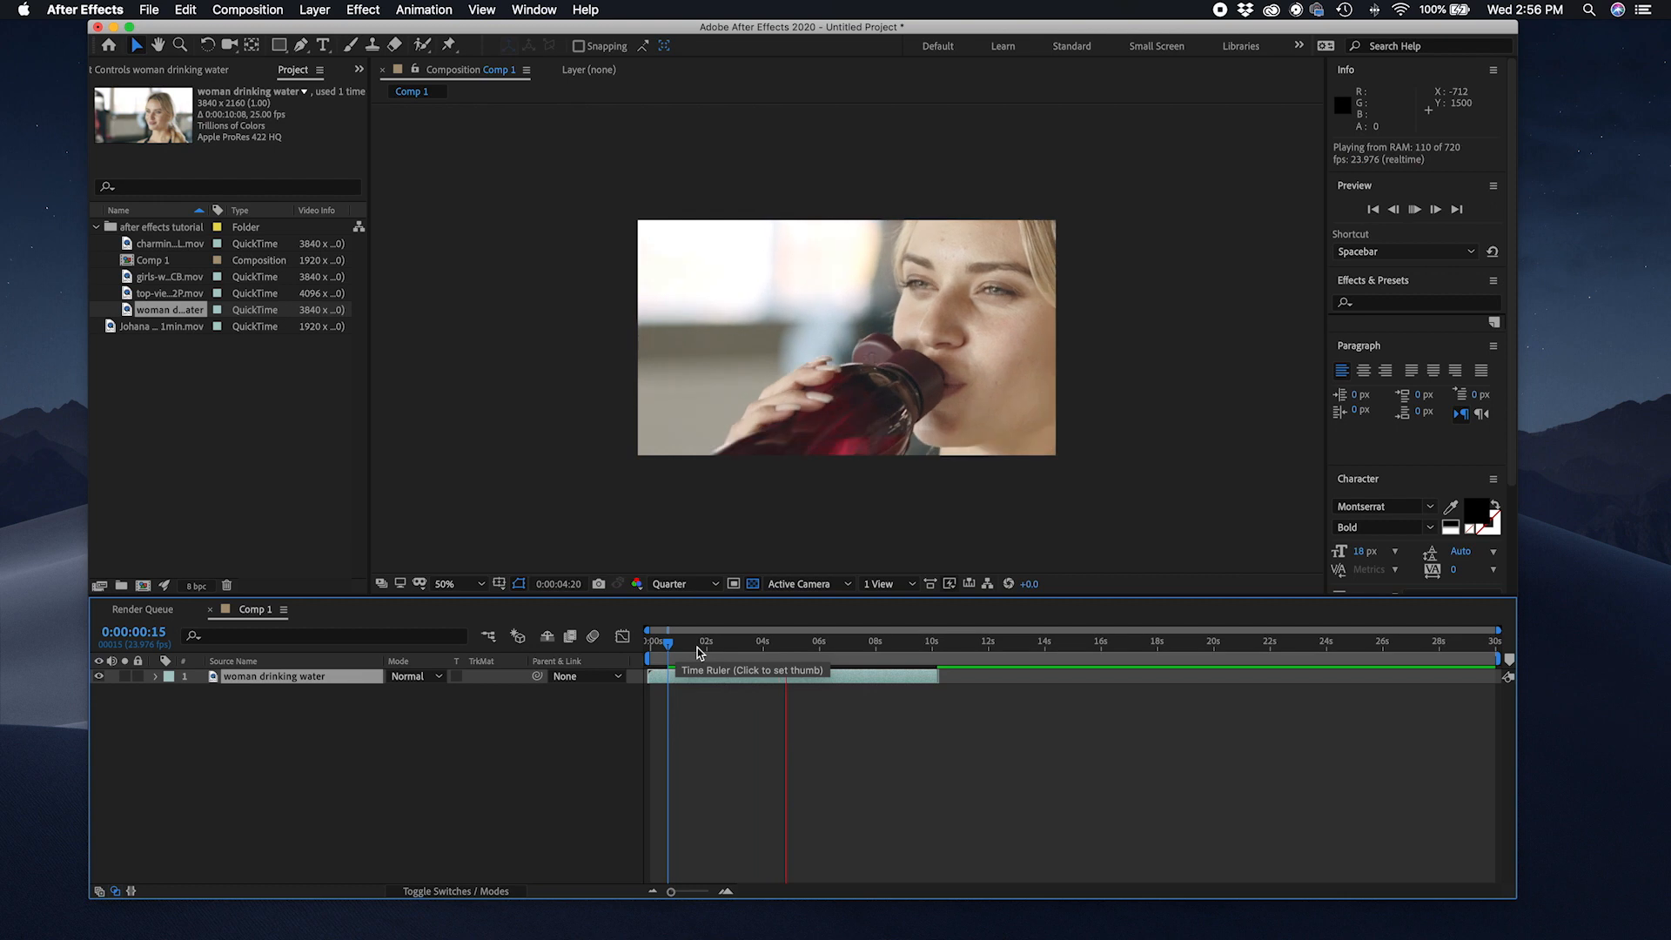
{"action": "key", "text": "space"}
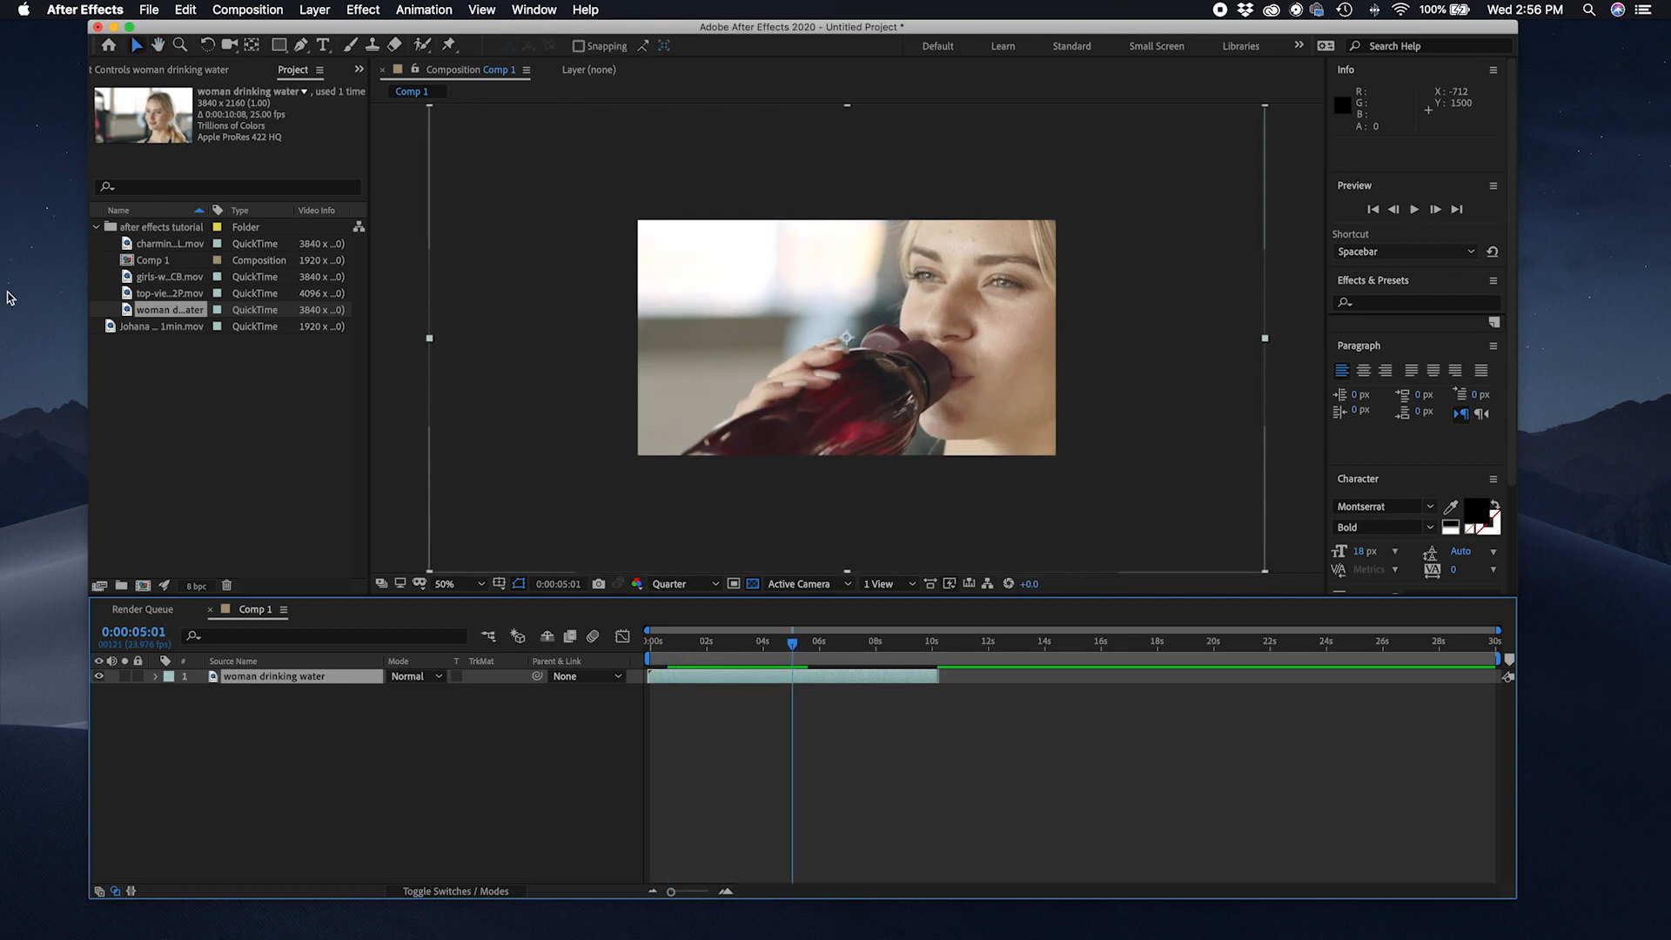
Step: Put the sandwich clip on the timeline, preview it while zooming the viewer, then delete the layer
{"action": "left_click_drag", "start_coordinate": [171, 294], "coordinate": [664, 675]}
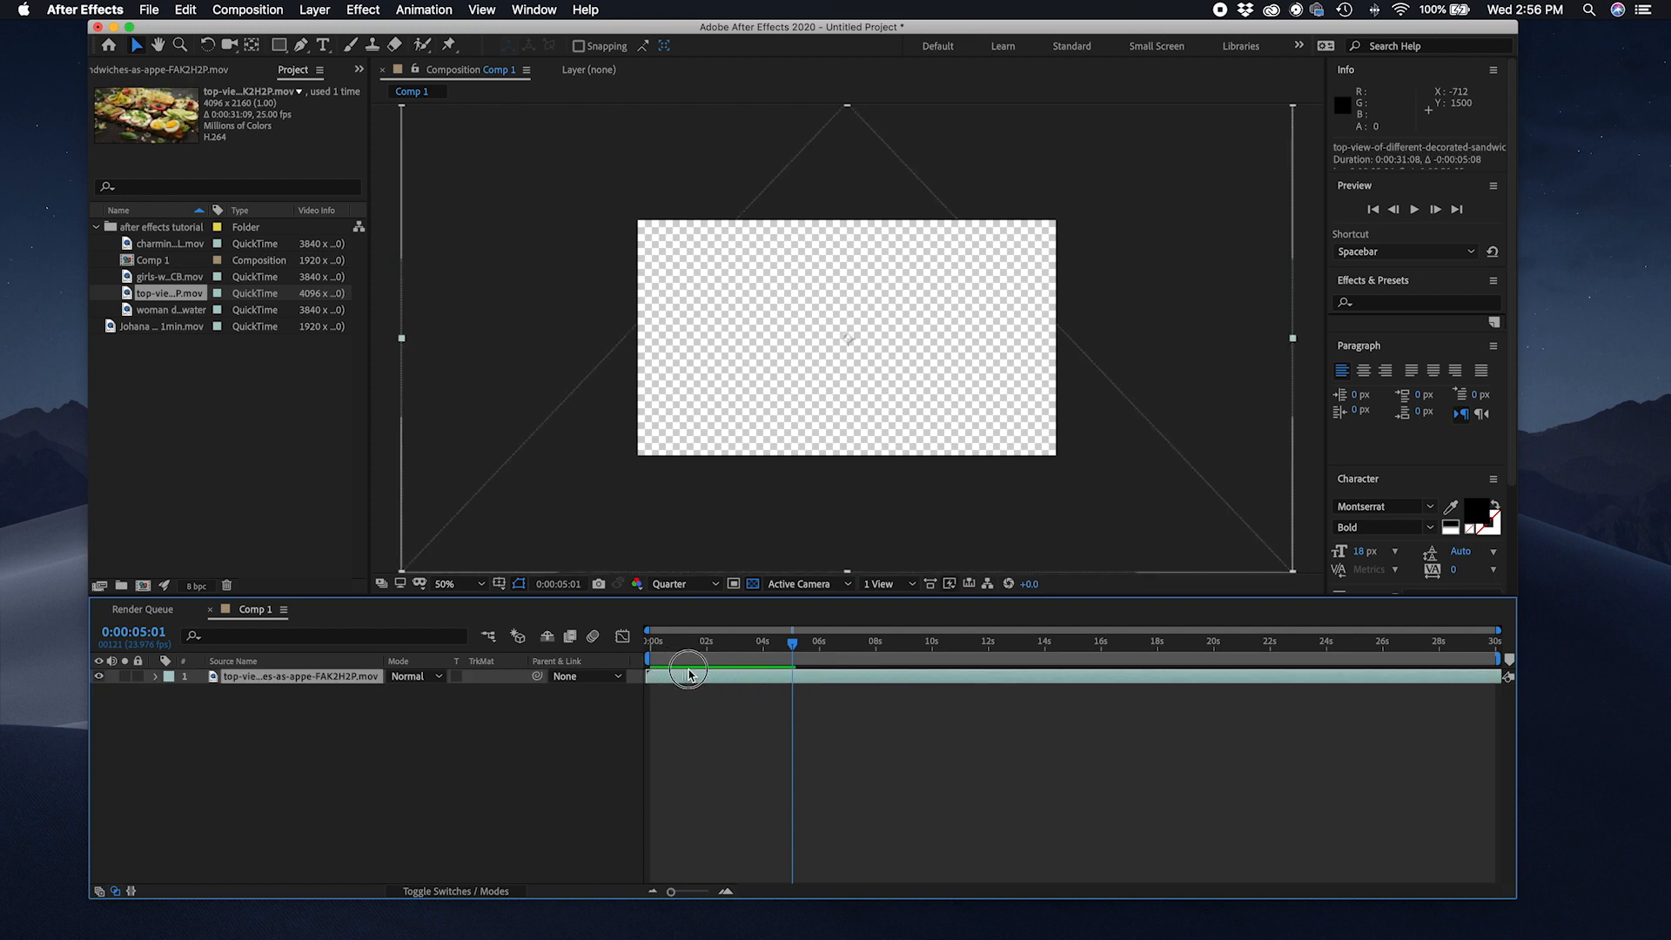
{"action": "left_click", "coordinate": [694, 644]}
{"action": "key", "text": "space"}
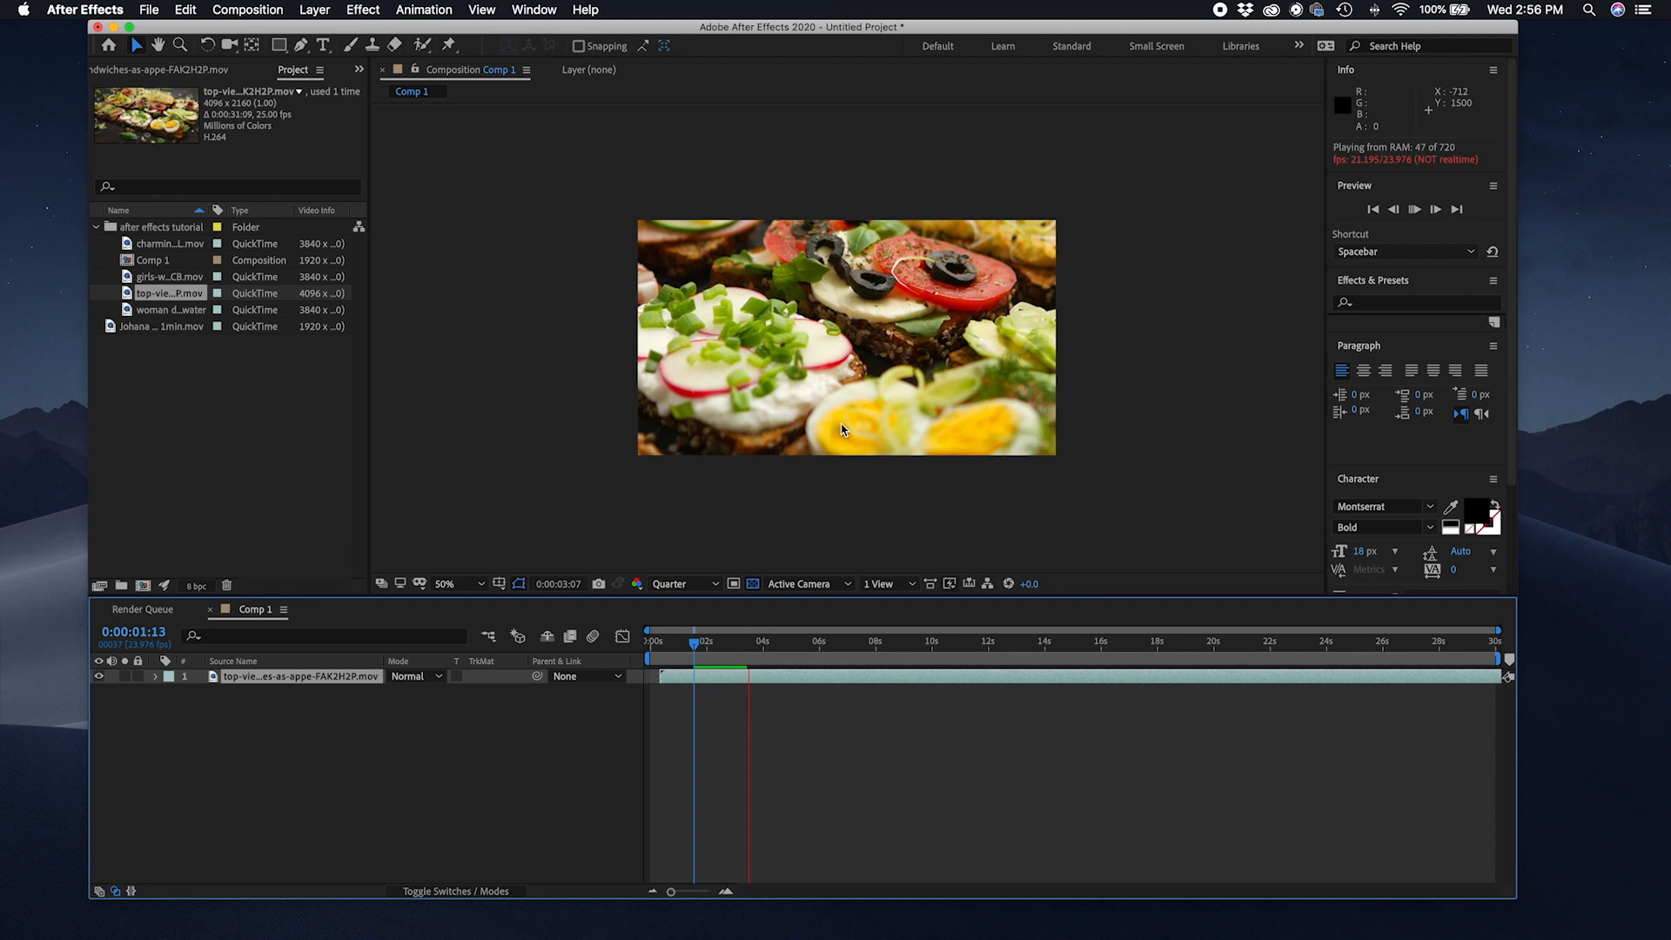
{"action": "key", "text": "comma"}
{"action": "key", "text": "period"}
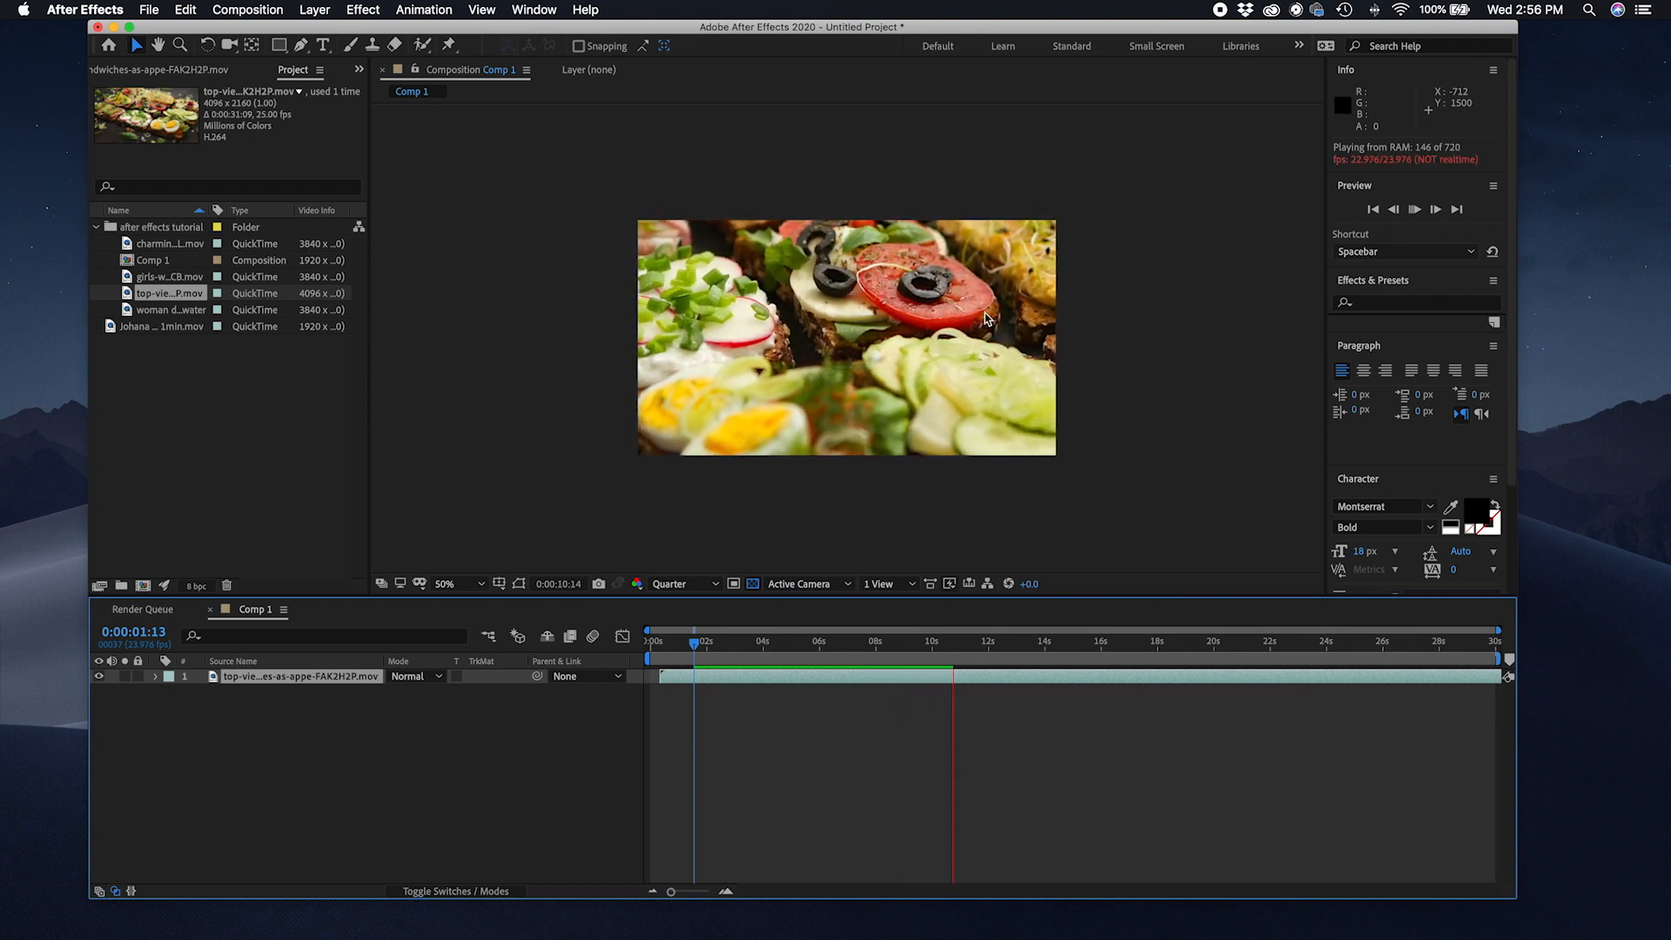
{"action": "left_click", "coordinate": [914, 544]}
{"action": "key", "text": "Delete"}
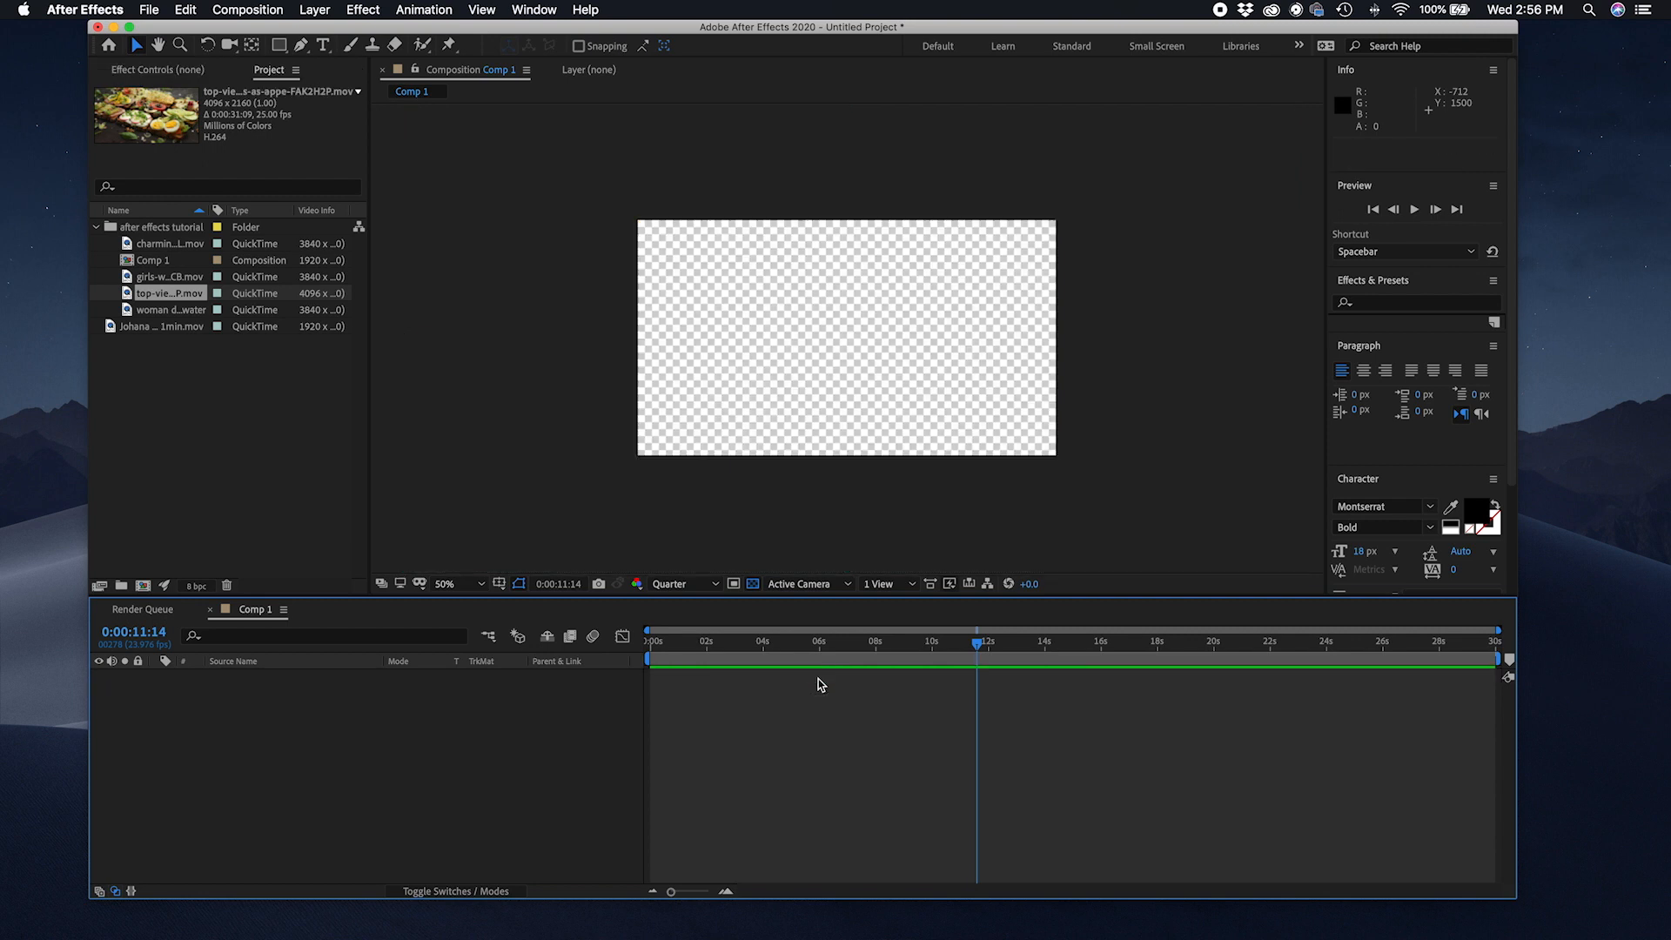
Step: Add the charming clip to the timeline and scale its layer down to fit the composition frame
{"action": "left_click_drag", "start_coordinate": [166, 244], "coordinate": [671, 684]}
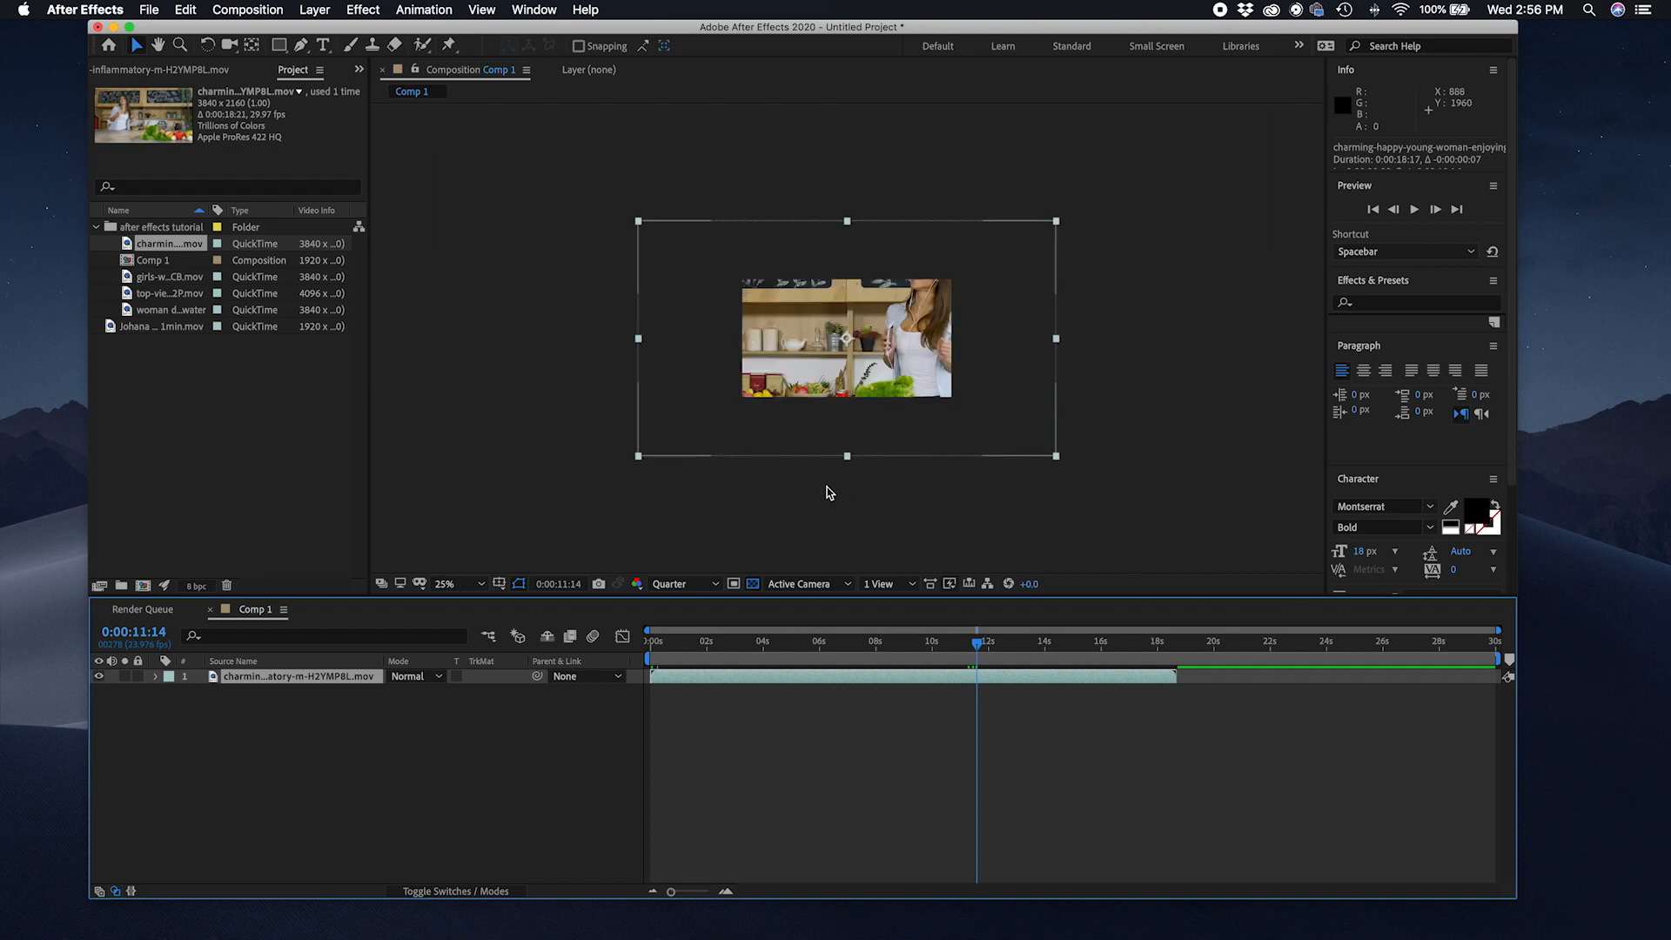
{"action": "left_click", "coordinate": [692, 642]}
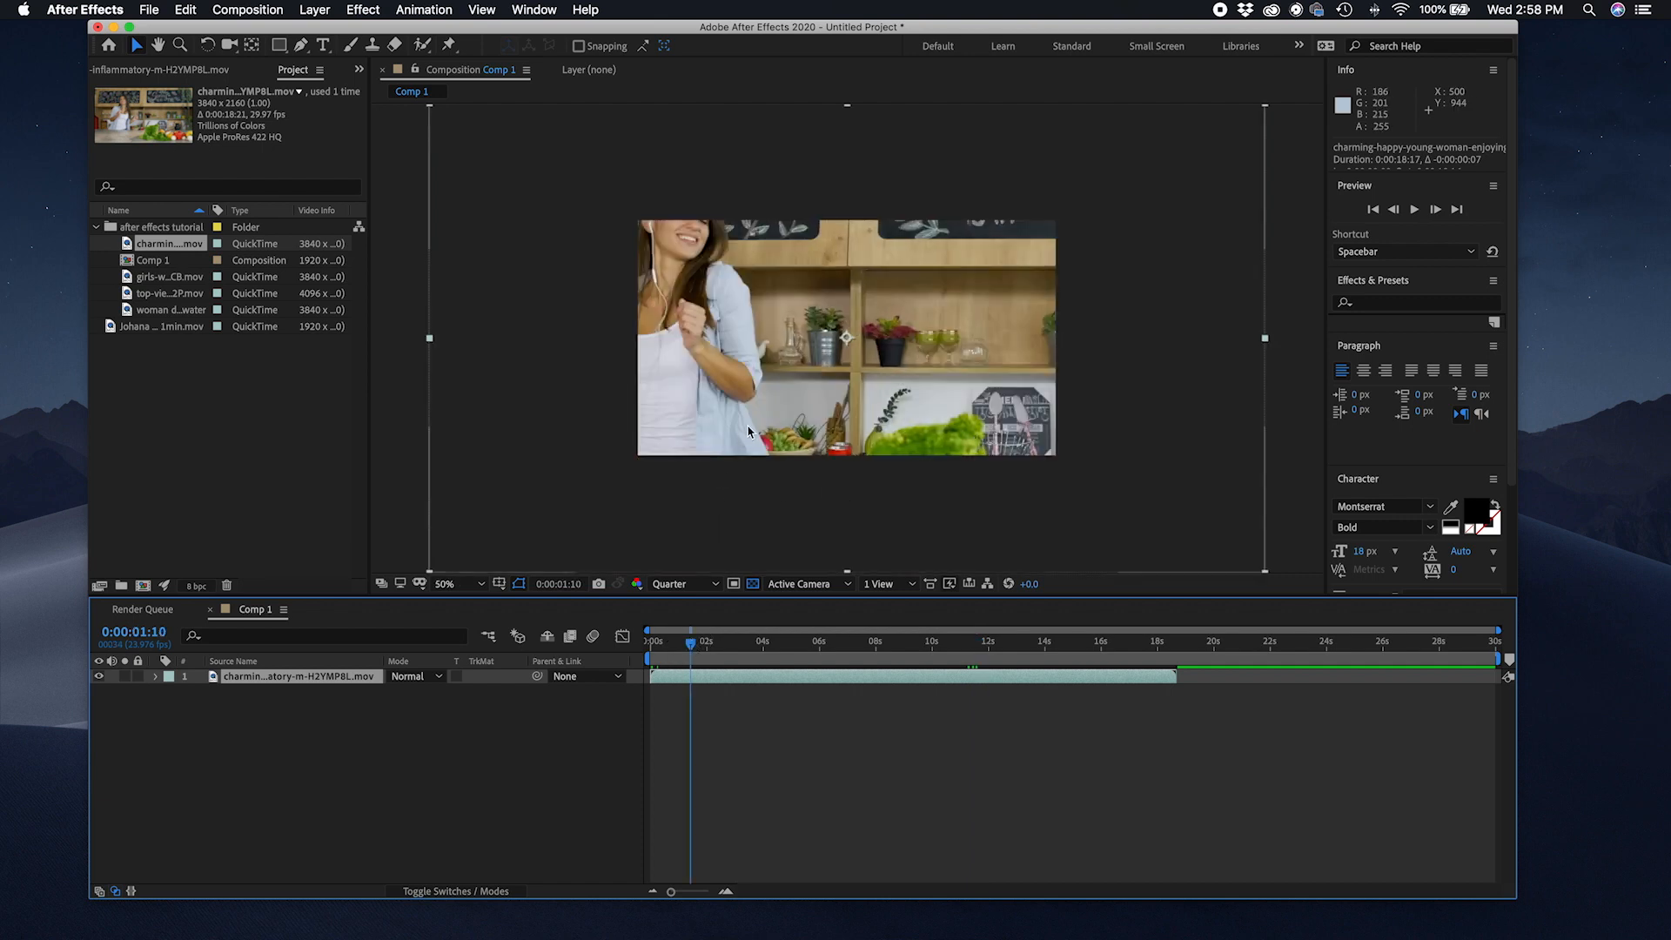
{"action": "key", "text": "comma"}
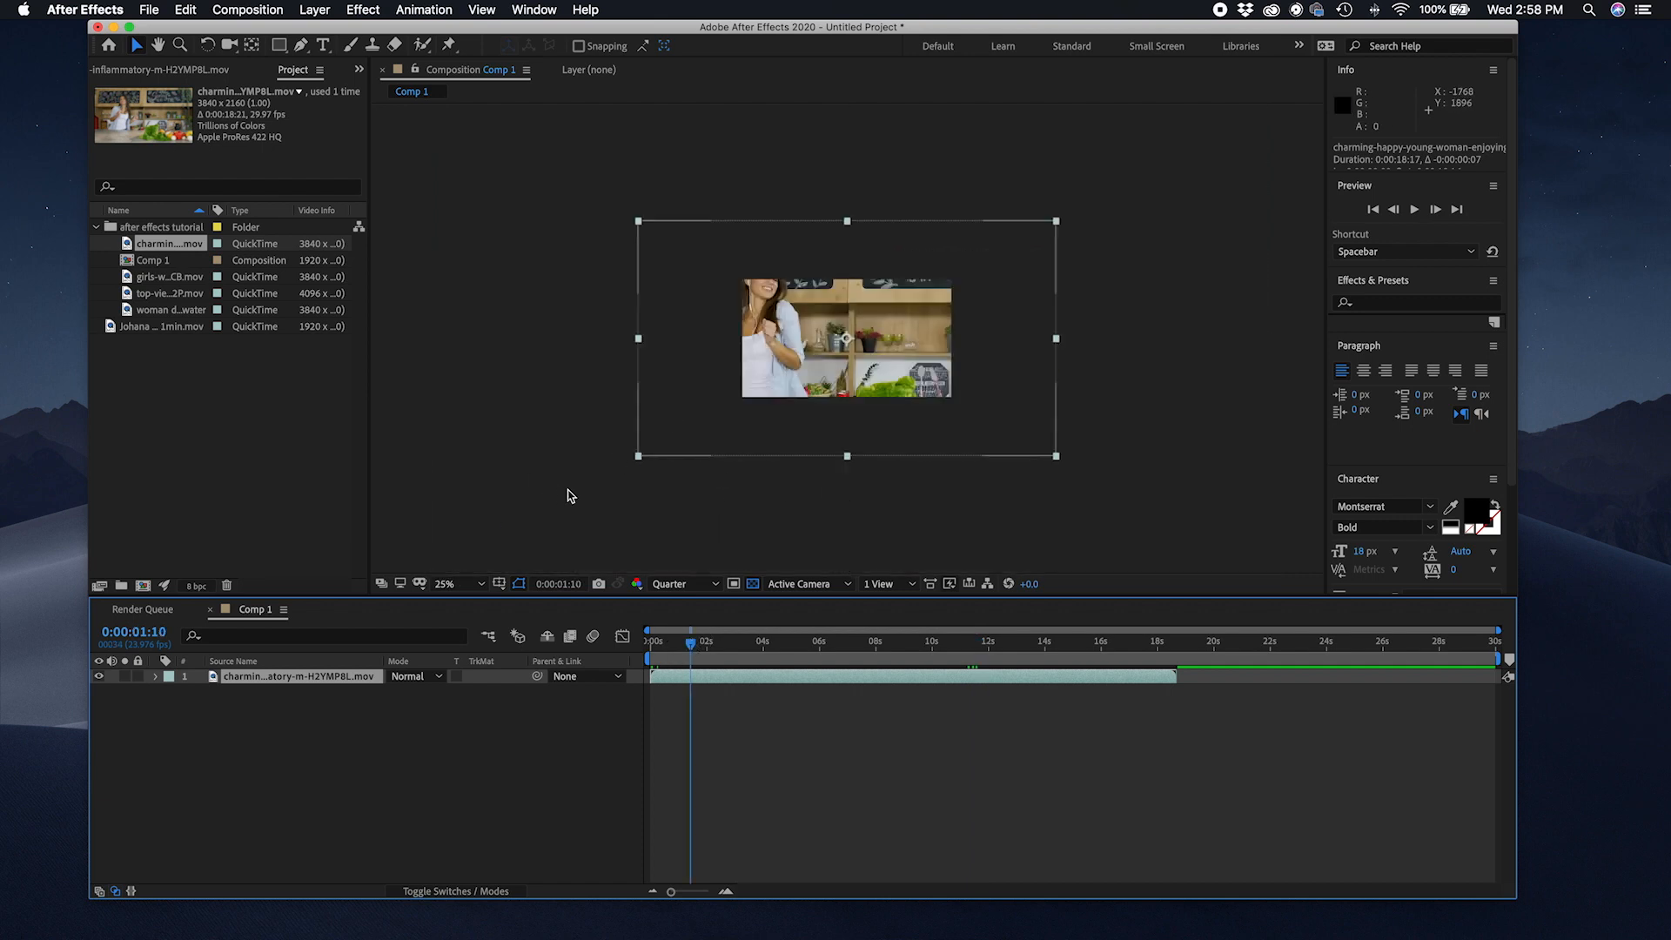
{"action": "left_click_drag", "start_coordinate": [638, 456], "coordinate": [739, 407]}
Step: Play the composition while zooming the viewer in and out
{"action": "key", "text": "space"}
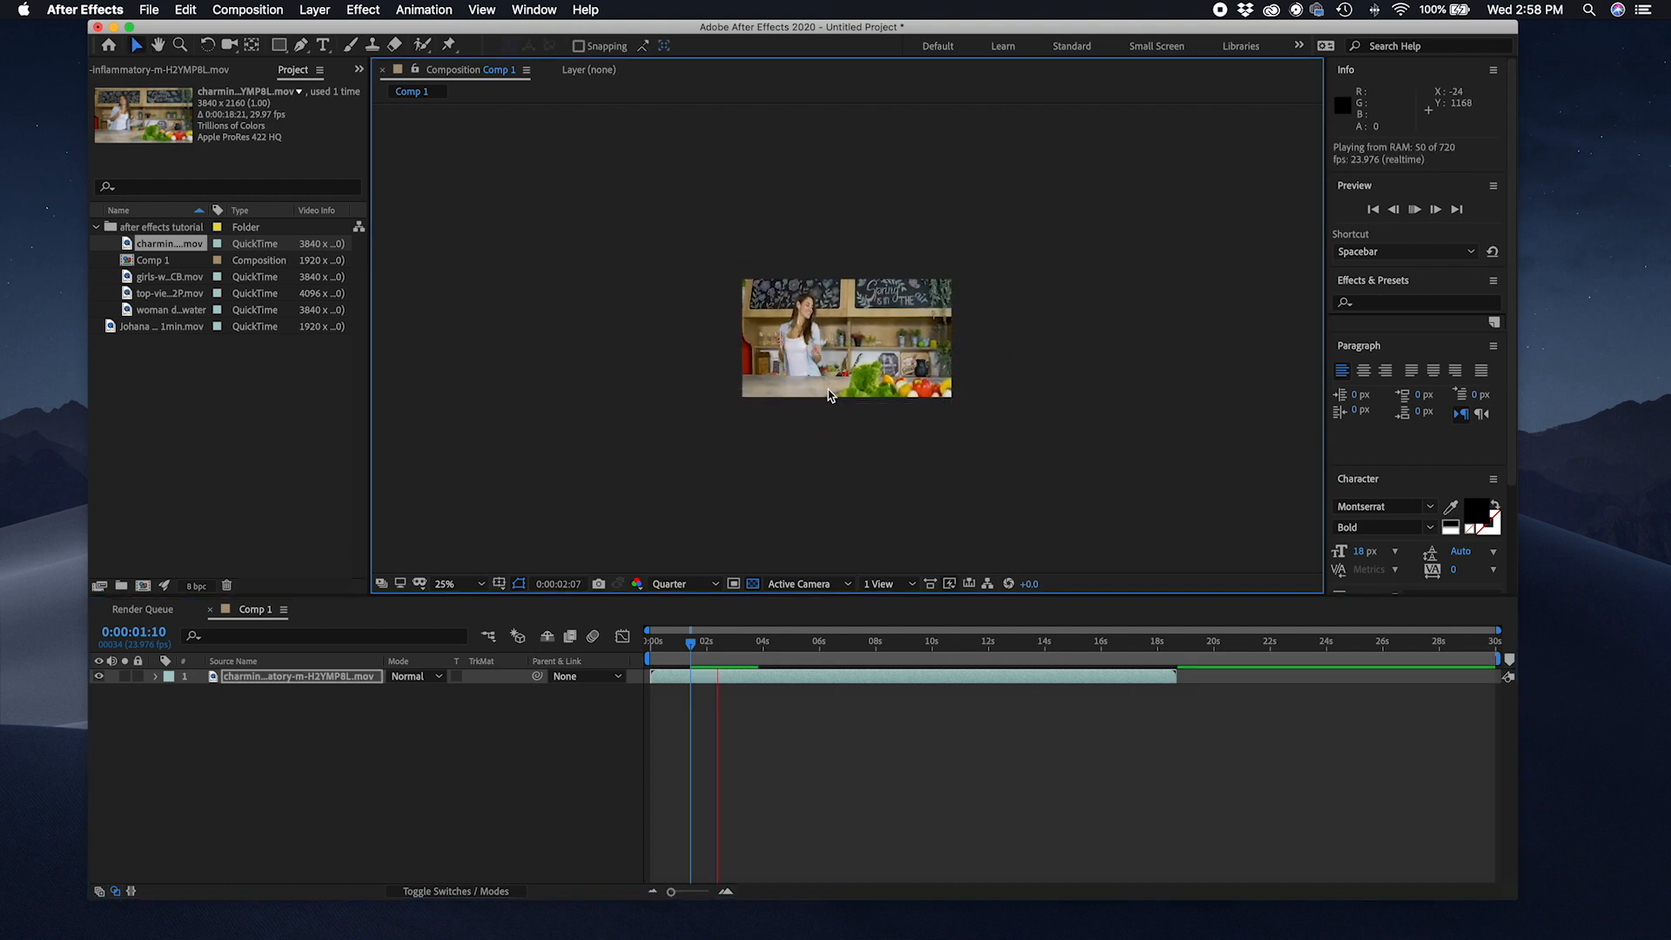
{"action": "key", "text": "period"}
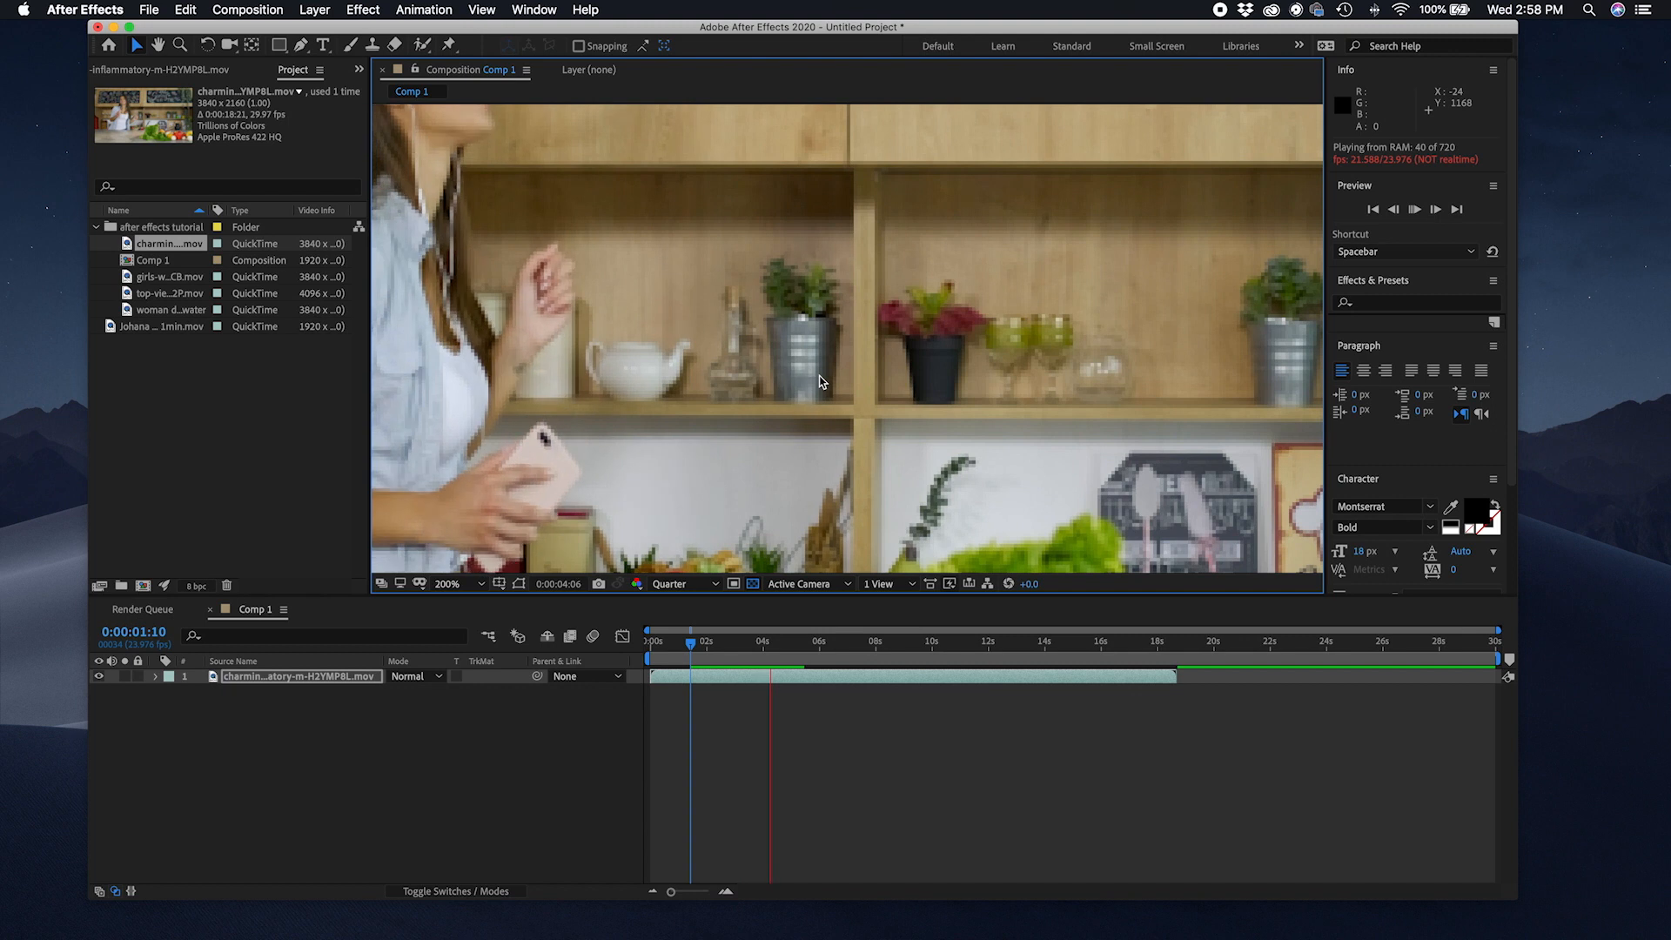
{"action": "key", "text": "period"}
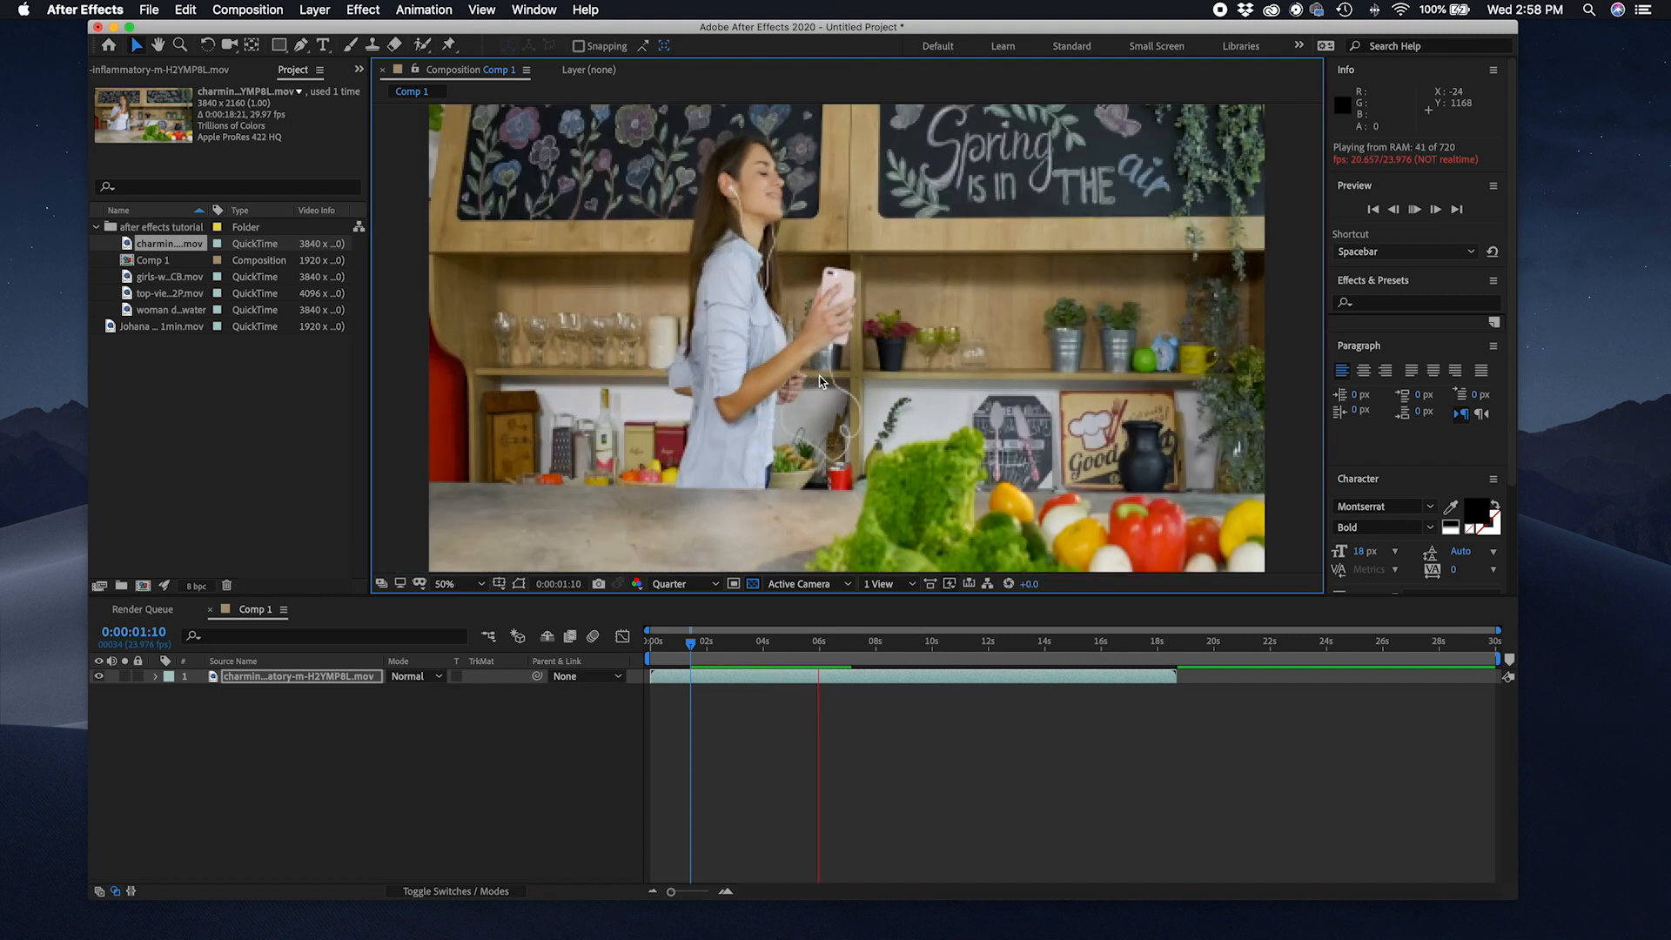
{"action": "key", "text": "comma"}
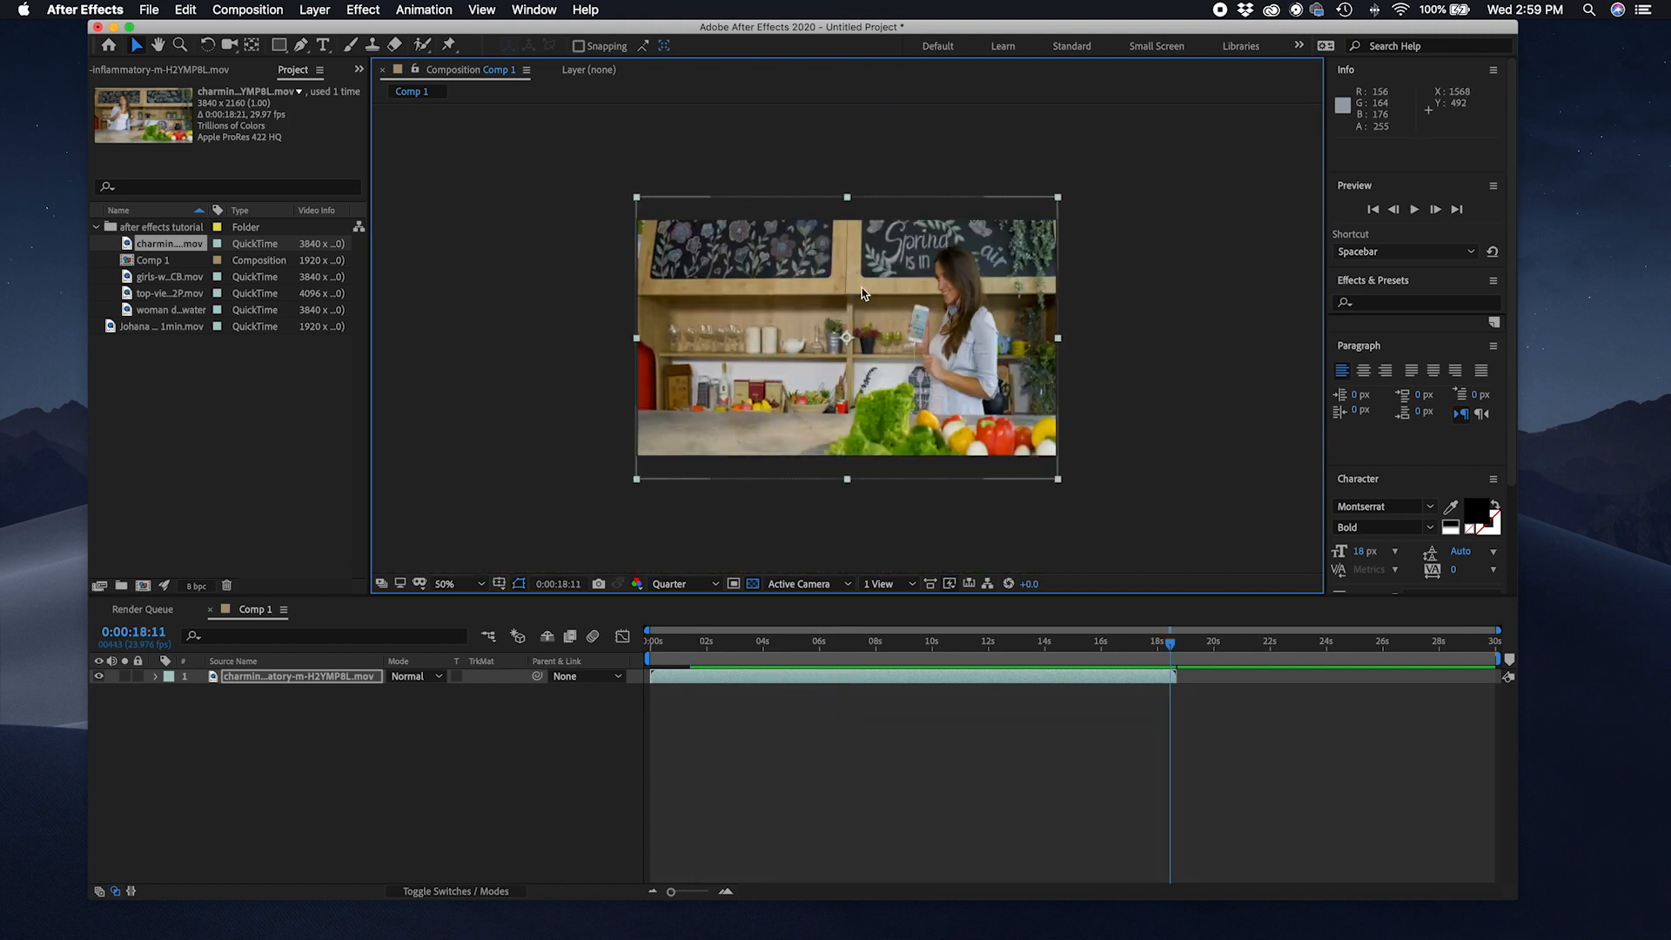
Step: Expand the Preview panel and play the composition from the beginning while zooming the viewer
{"action": "left_click", "coordinate": [1407, 188]}
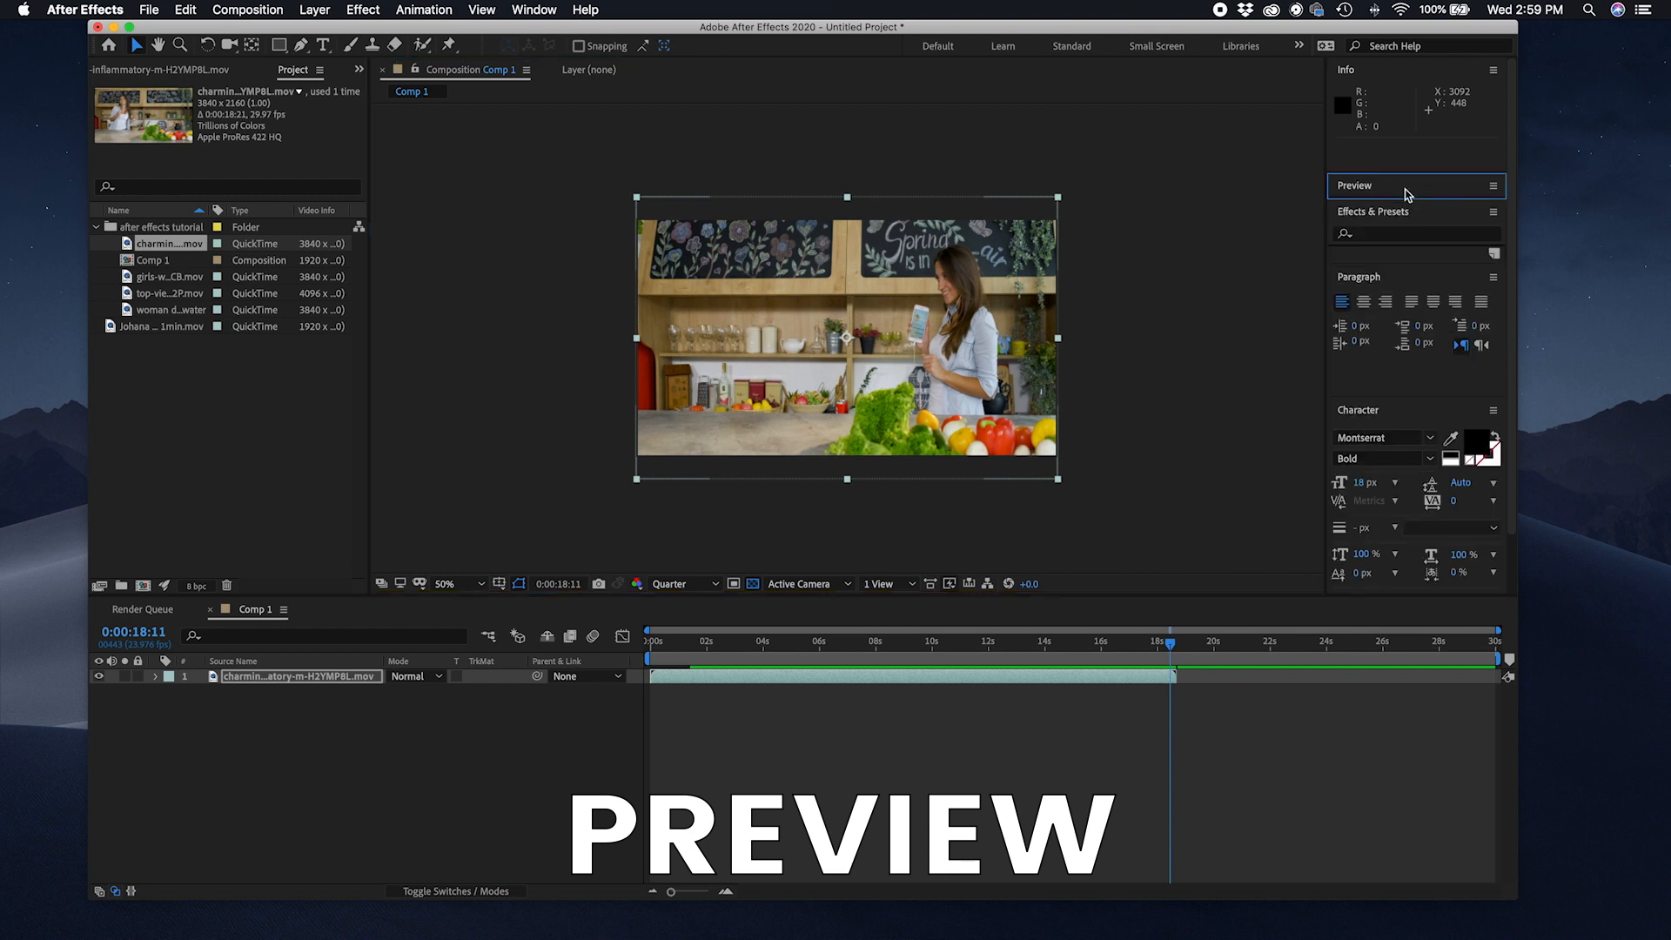
{"action": "left_click", "coordinate": [1407, 188]}
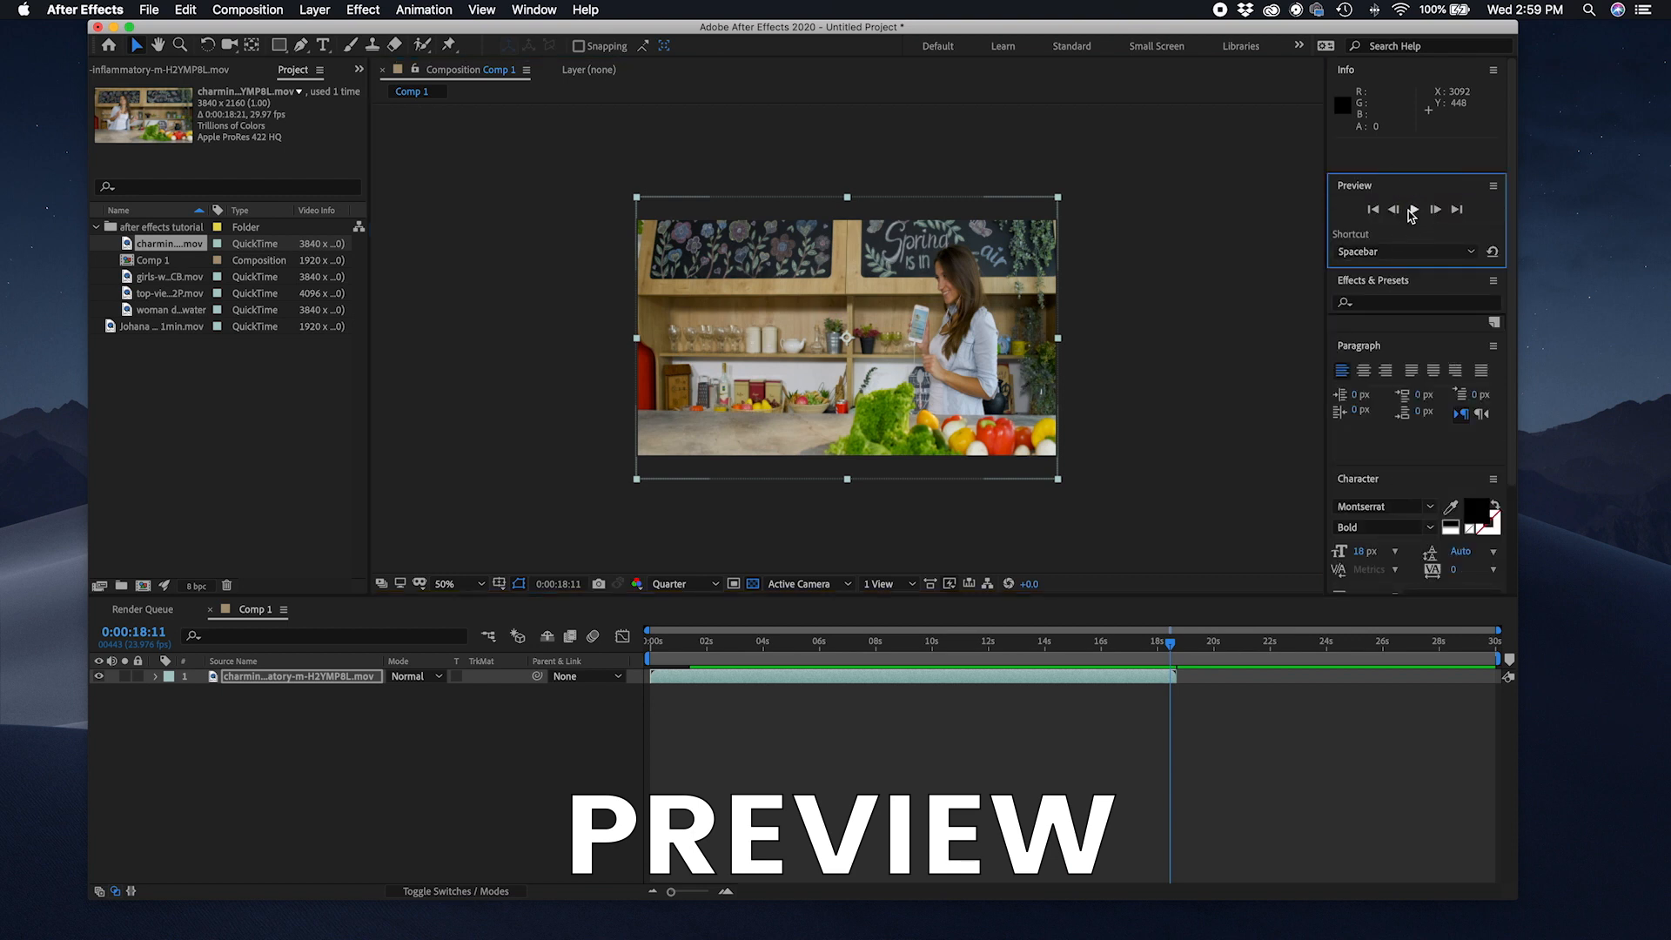
{"action": "left_click", "coordinate": [689, 644]}
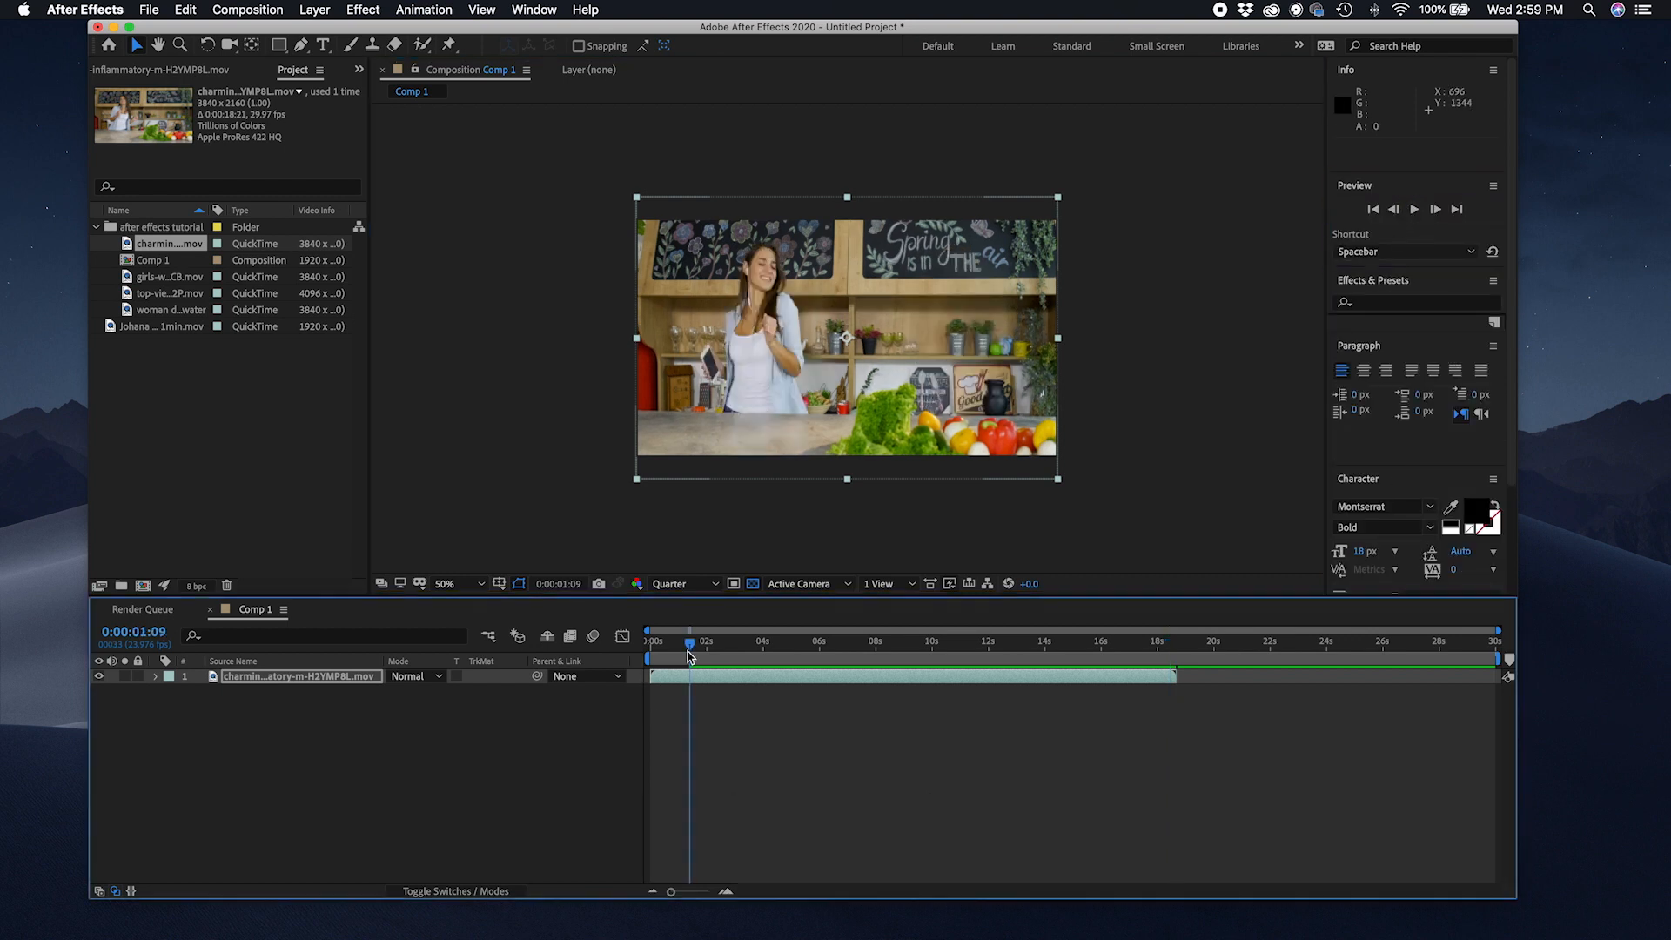
{"action": "key", "text": "space"}
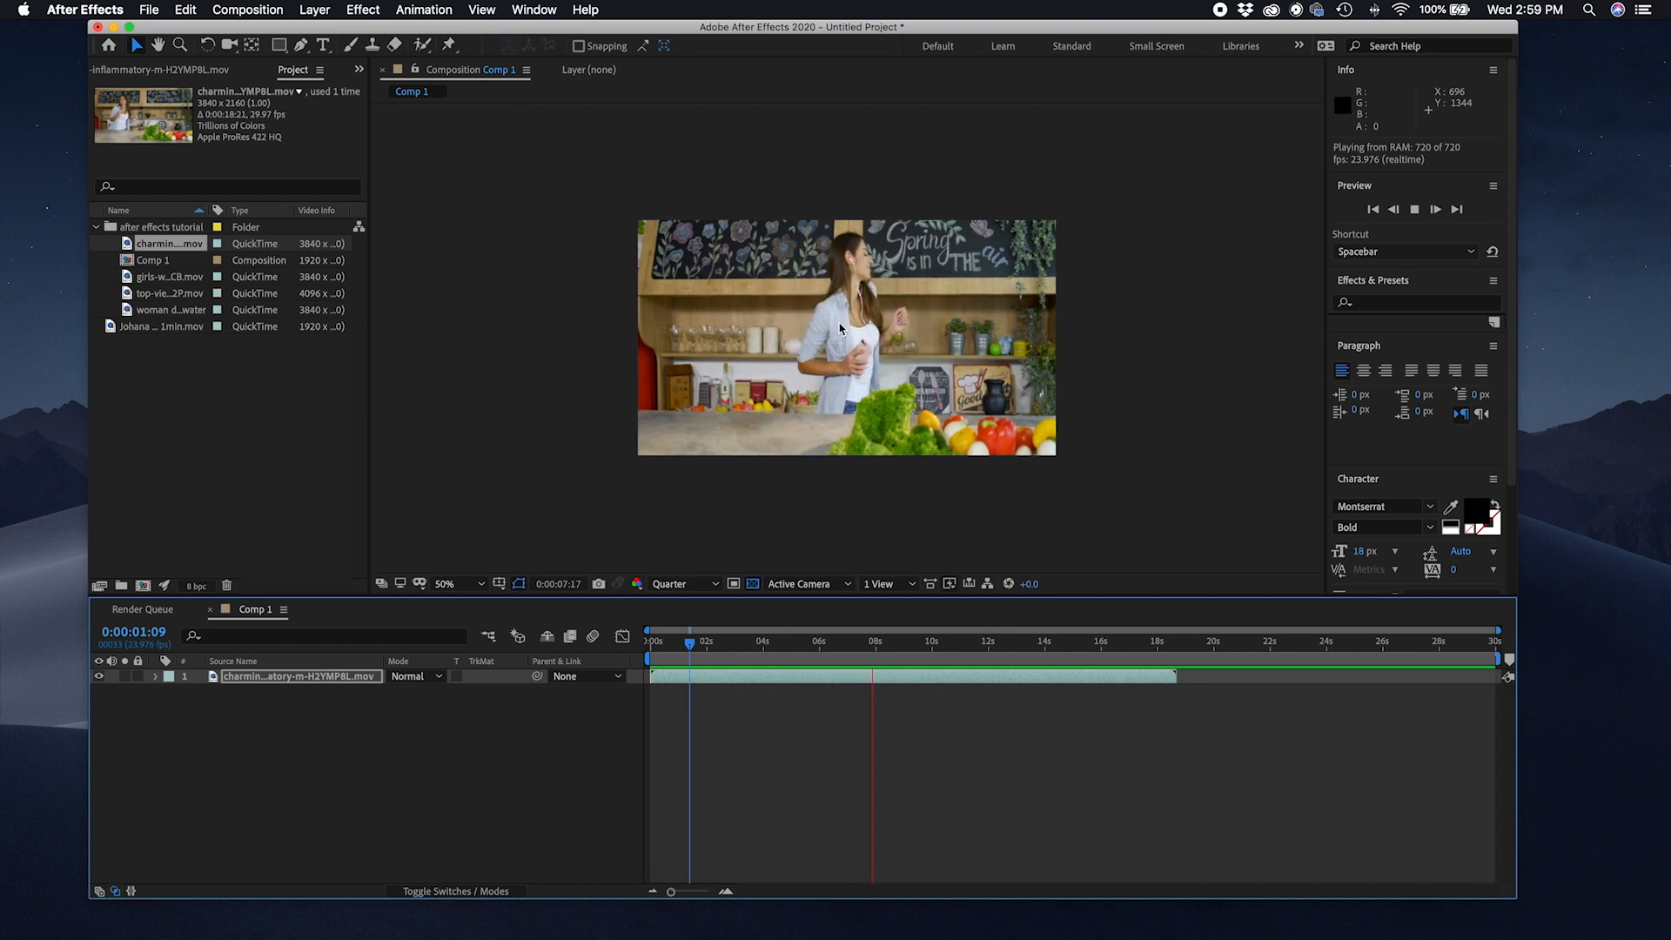
{"action": "scroll", "coordinate": [840, 327], "scroll_direction": "up", "scroll_amount": 3}
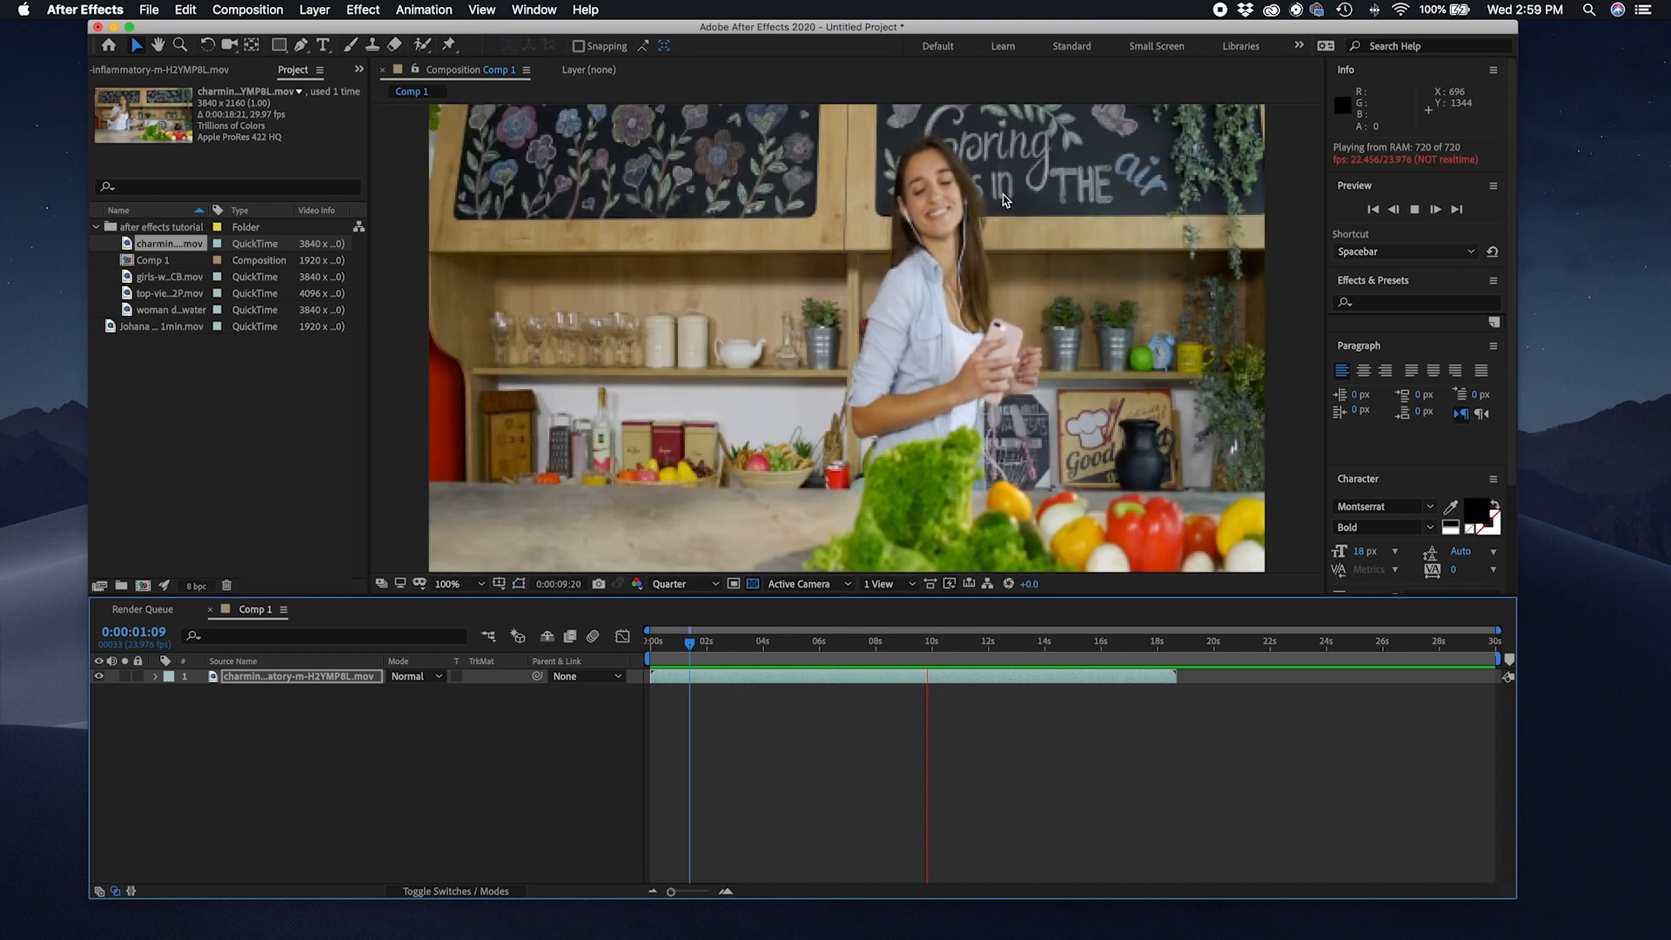
{"action": "scroll", "coordinate": [945, 238], "scroll_direction": "down", "scroll_amount": 3}
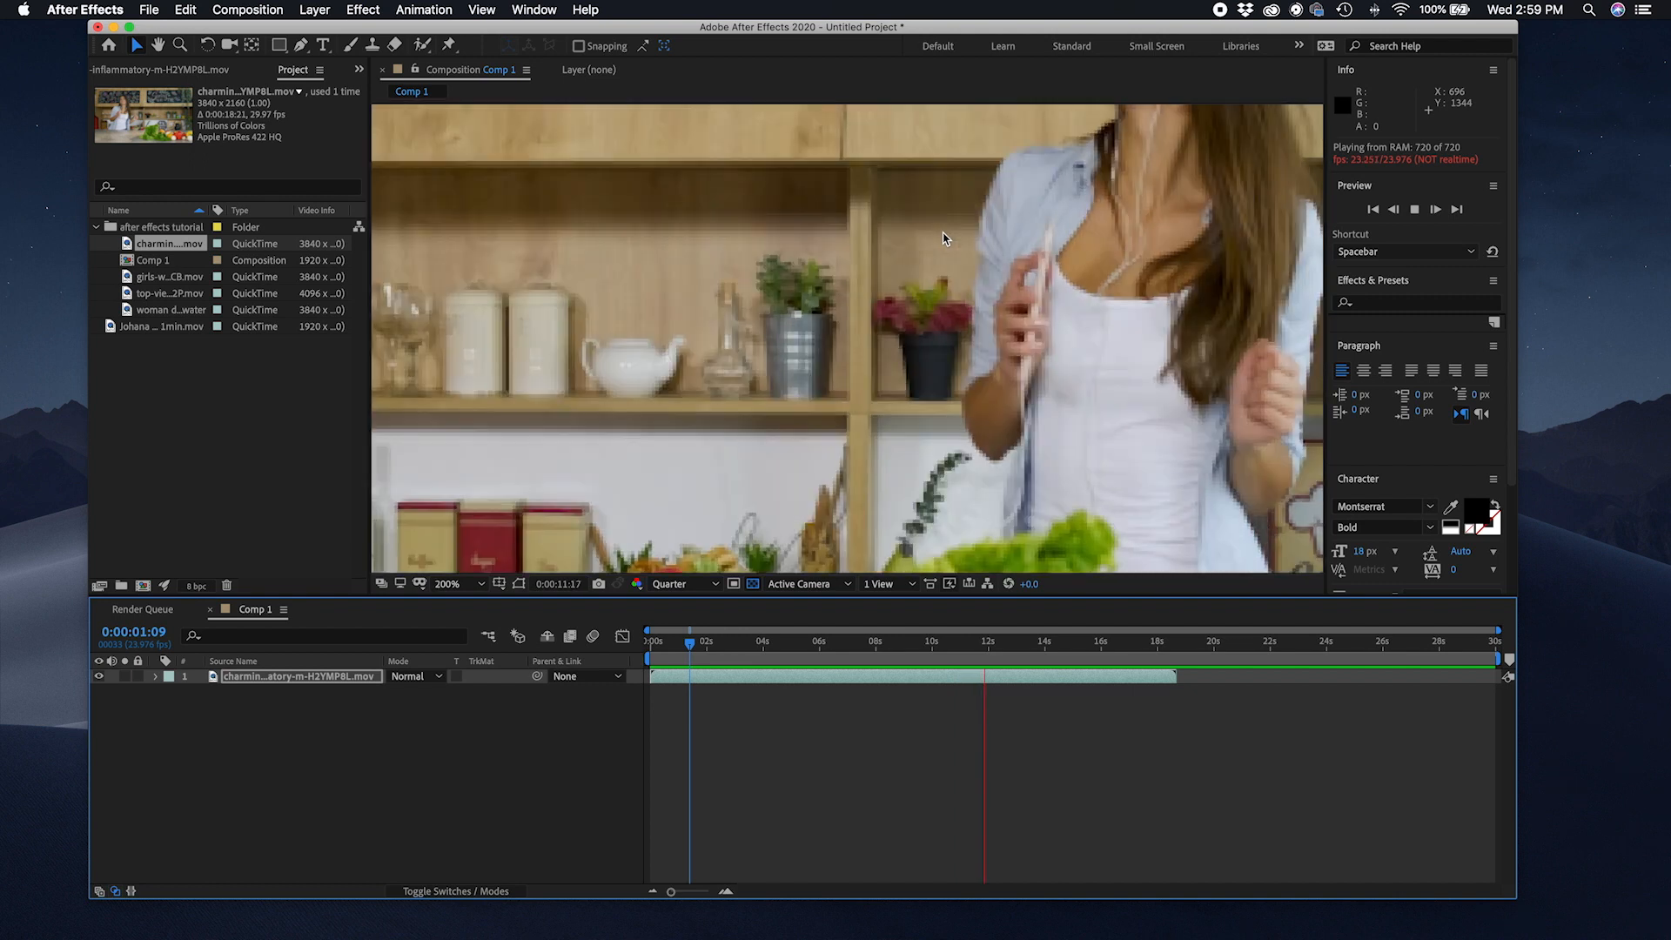
{"action": "scroll", "coordinate": [944, 238], "scroll_direction": "up", "scroll_amount": 1}
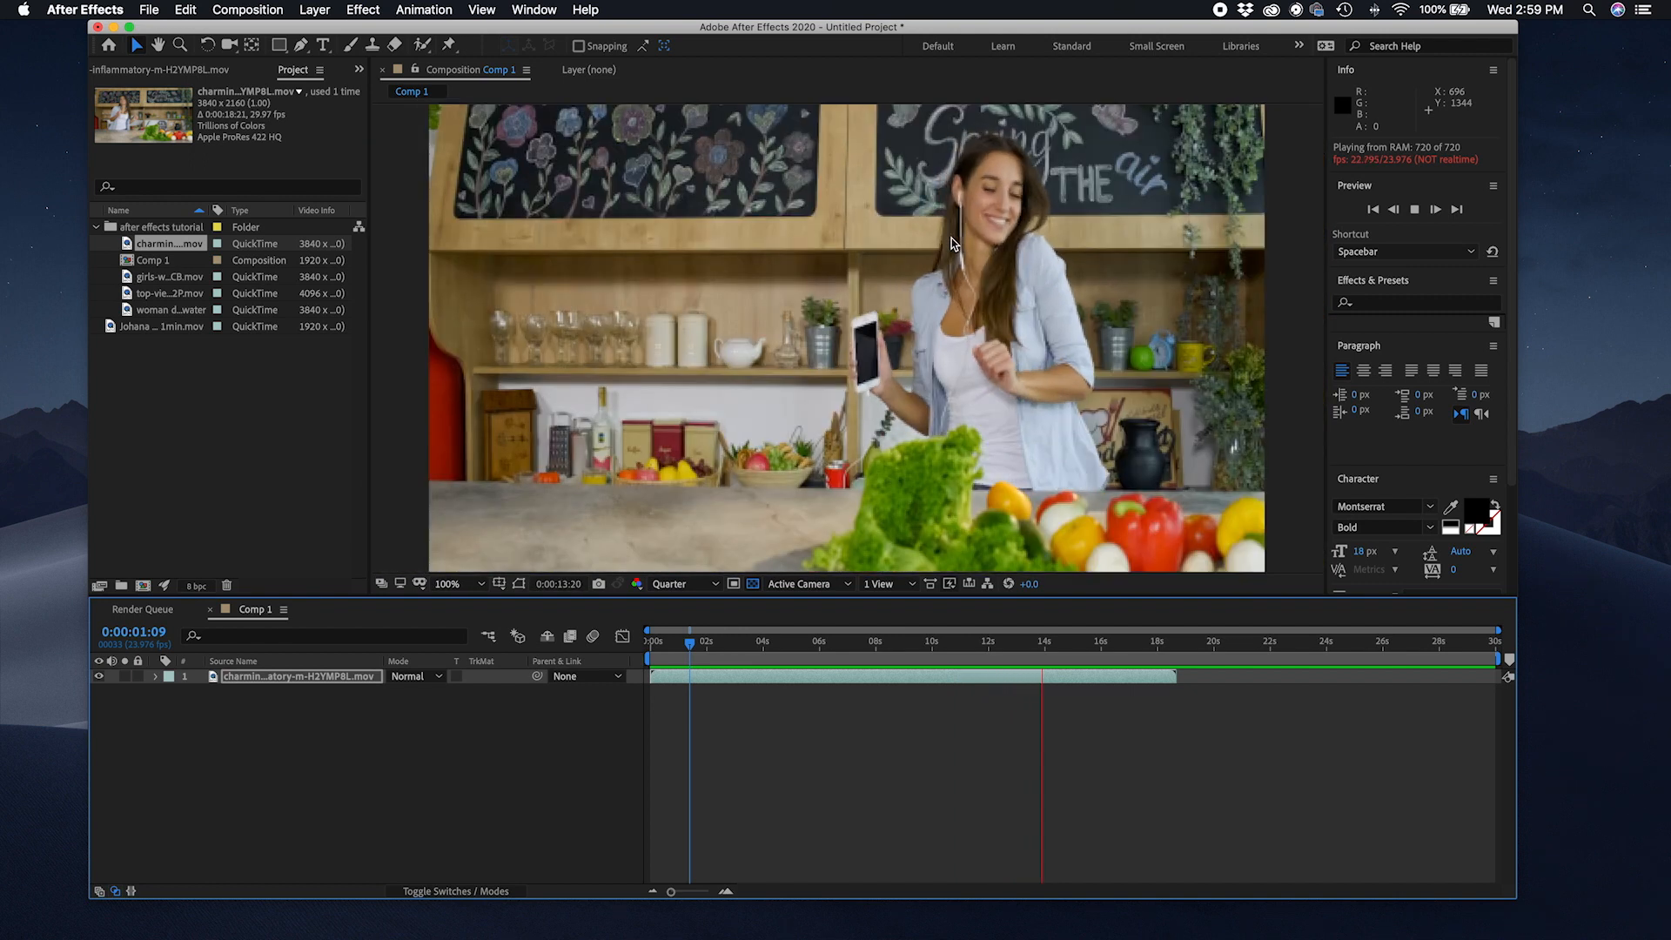
{"action": "scroll", "coordinate": [945, 238], "scroll_direction": "down", "scroll_amount": 1}
{"action": "key", "text": "space"}
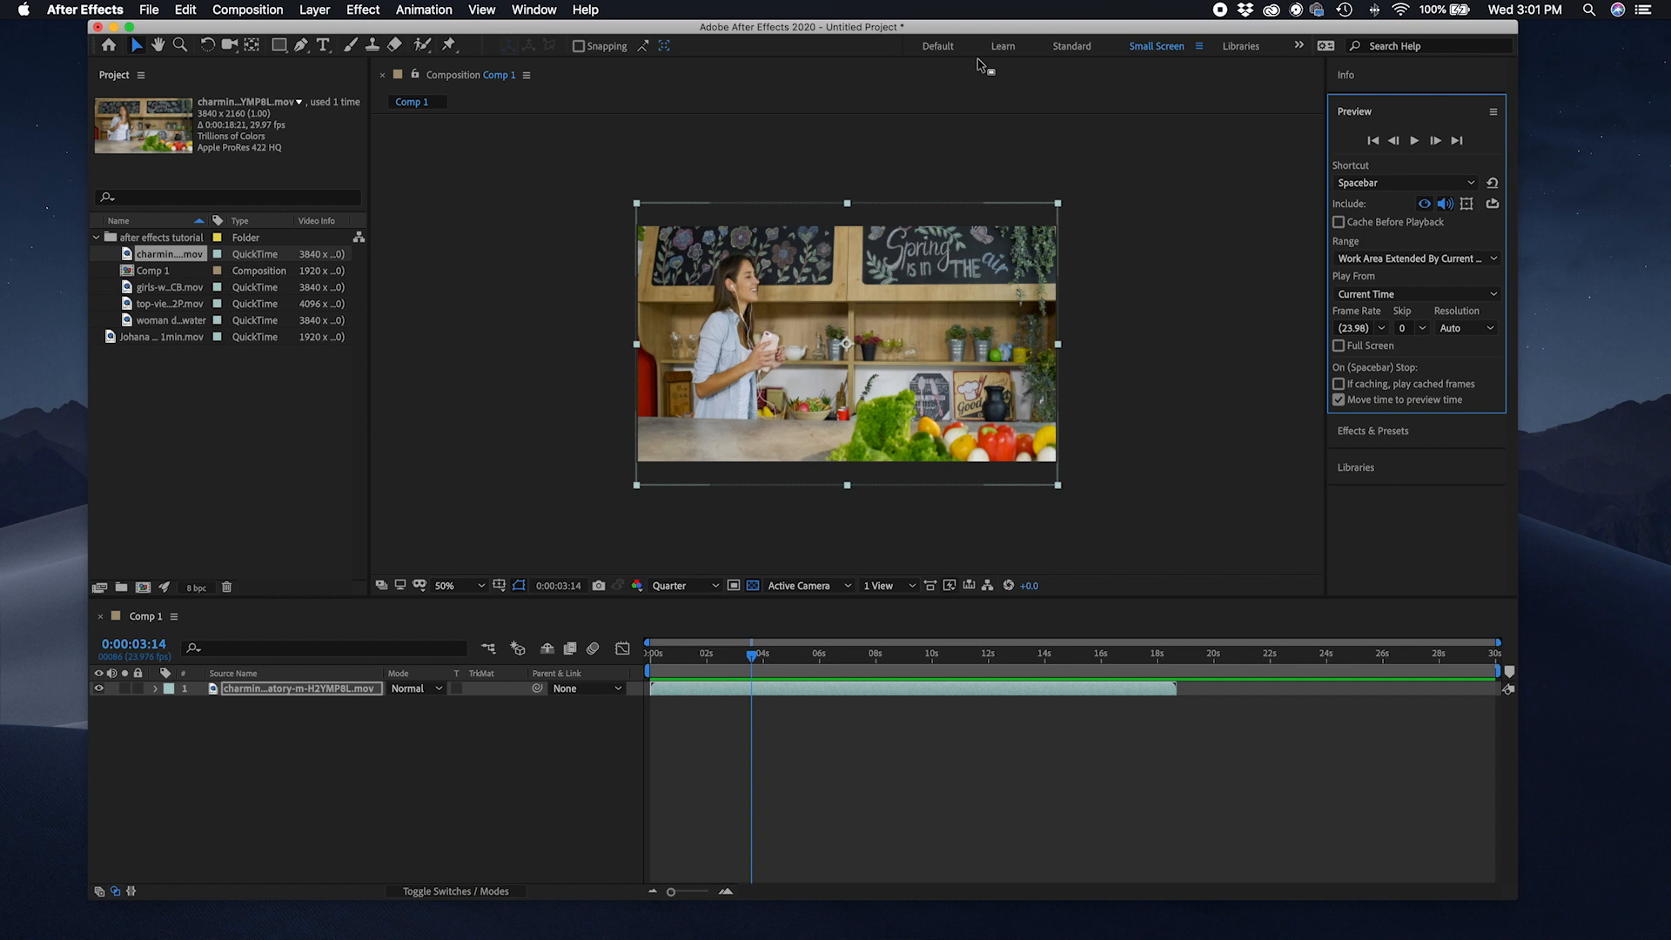
{"action": "left_click", "coordinate": [1301, 47]}
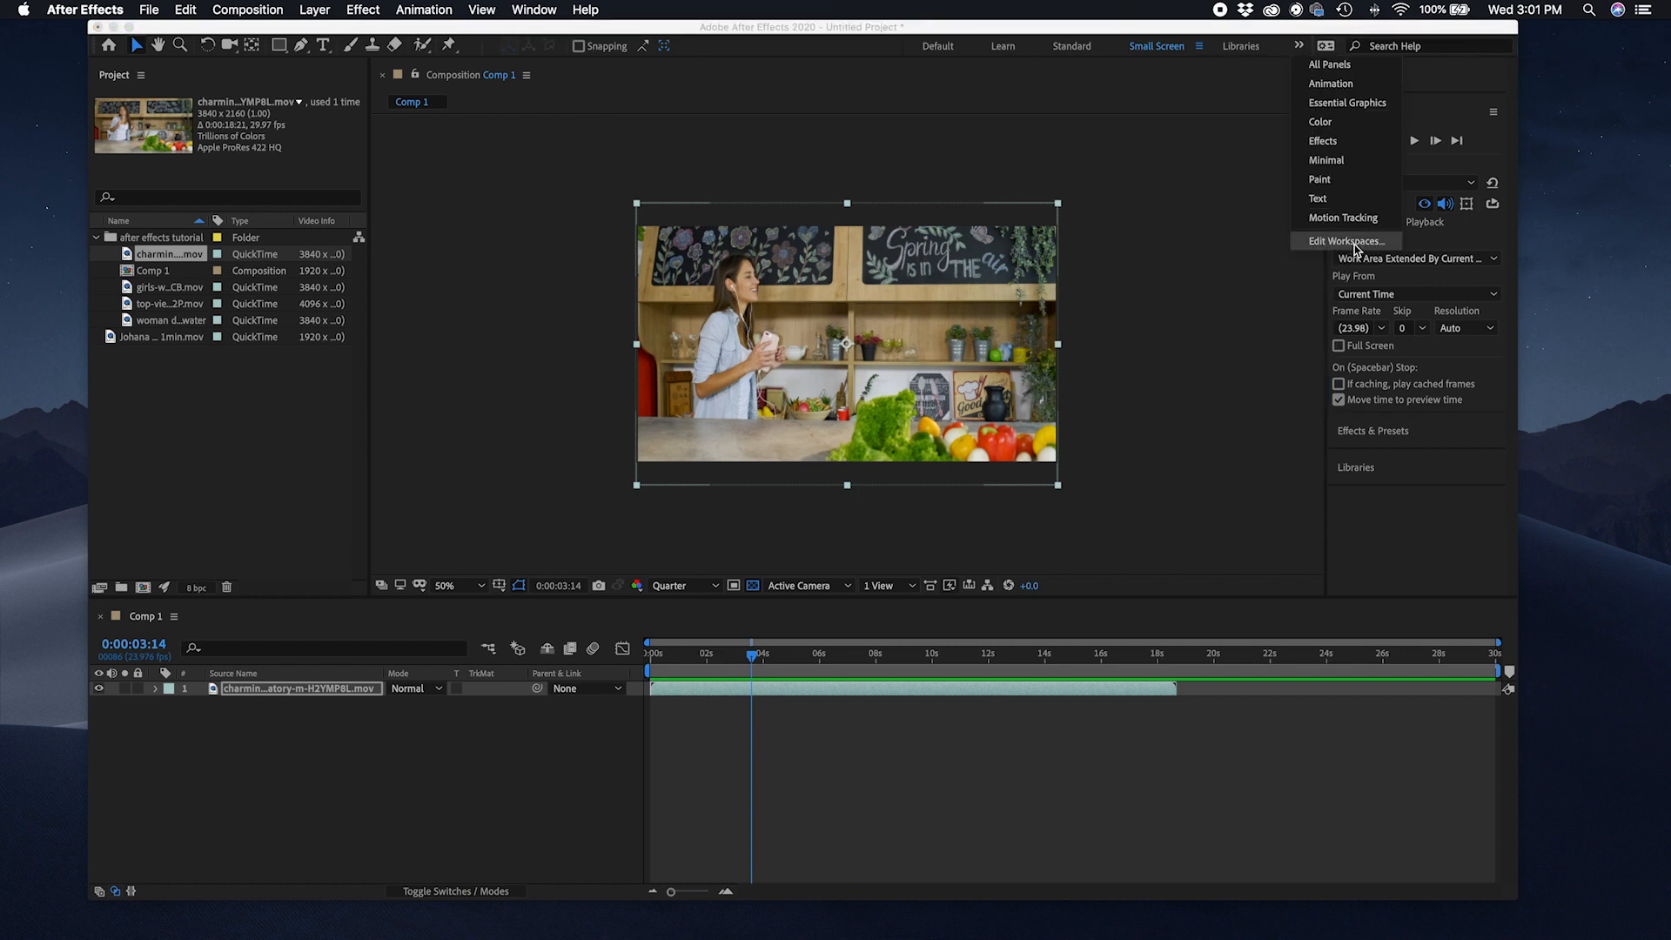
{"action": "left_click", "coordinate": [1151, 49]}
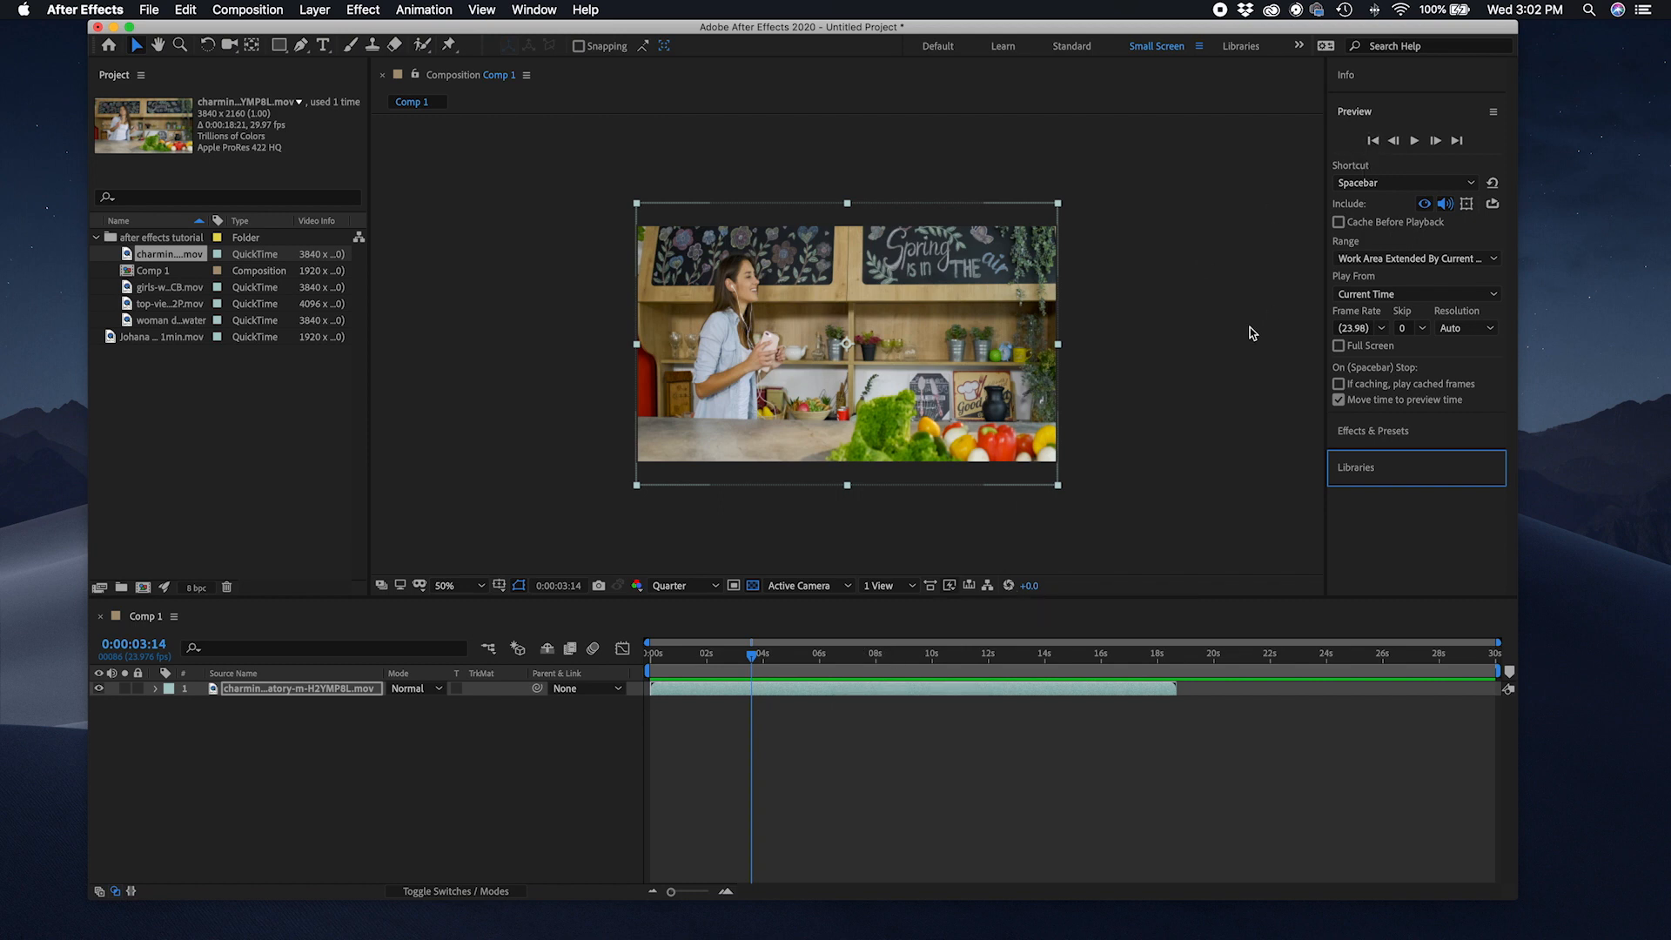
Step: Set the preview resolution to Full and play the composition from several points in the timeline
{"action": "left_click", "coordinate": [713, 586]}
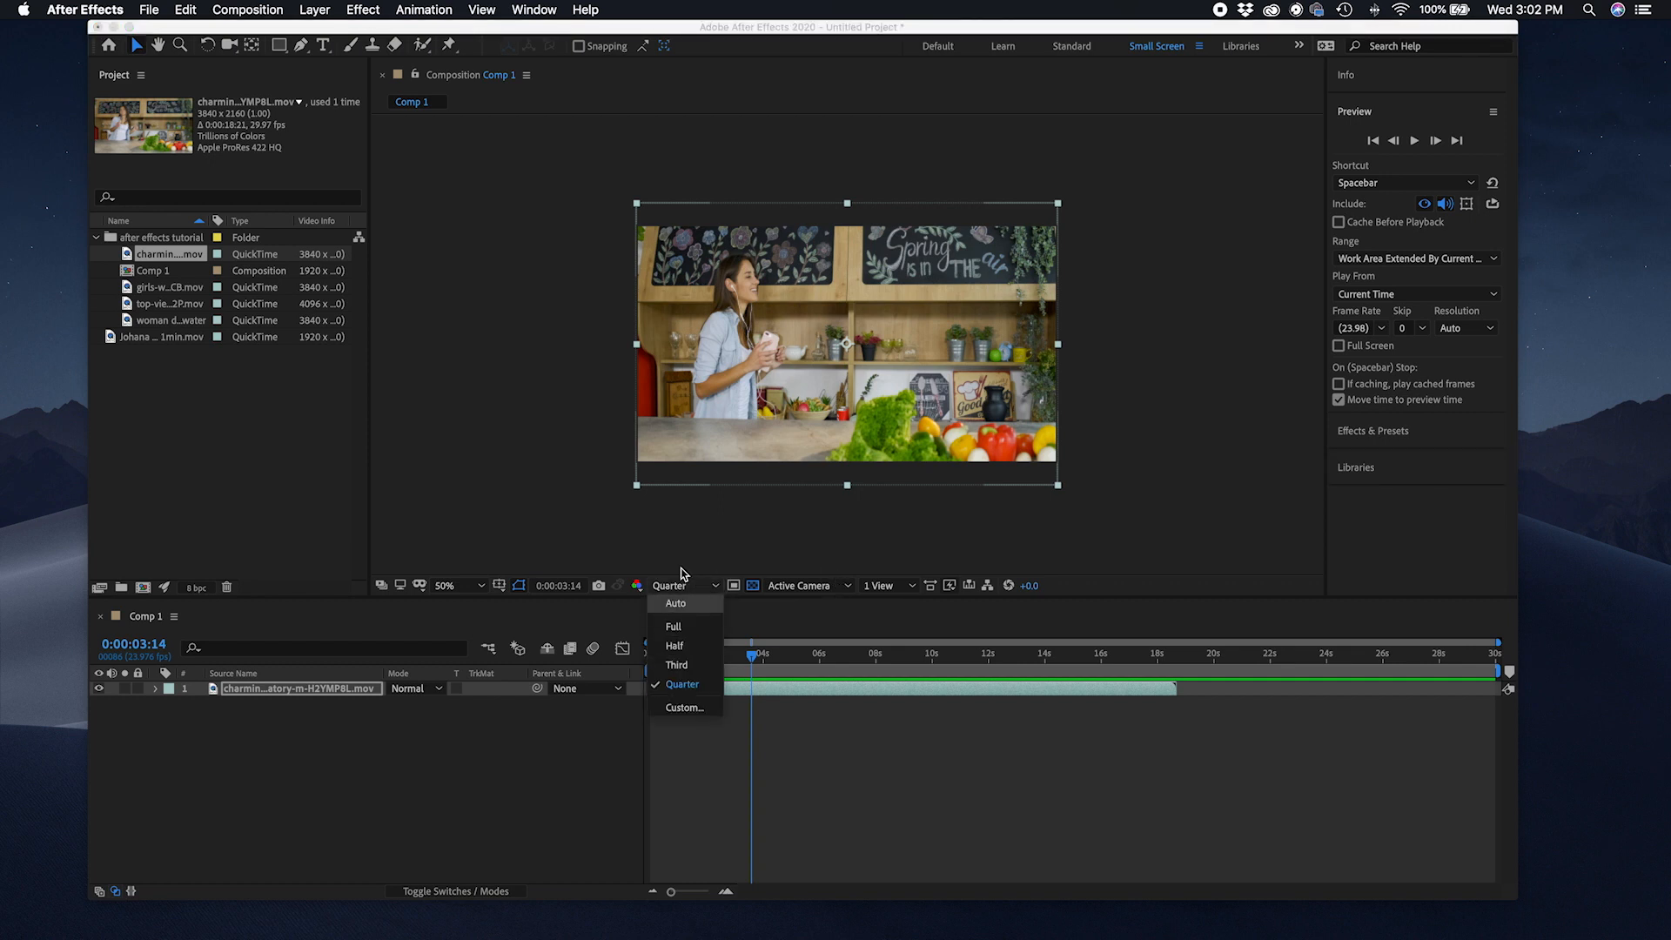
{"action": "left_click", "coordinate": [689, 632]}
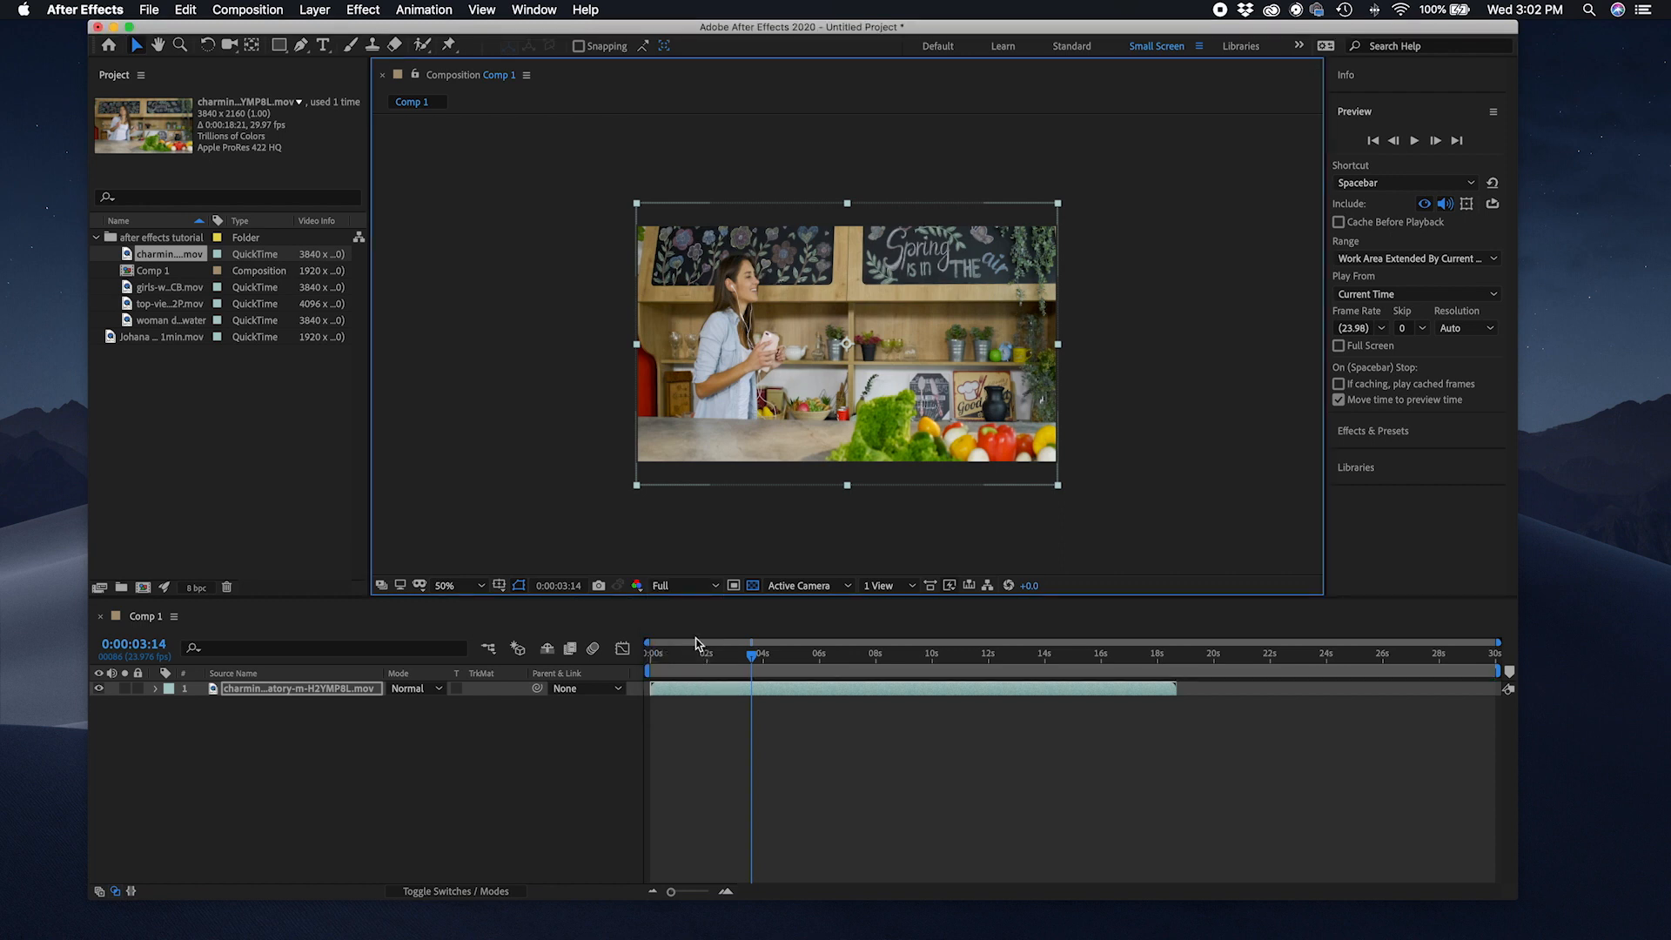
{"action": "key", "text": "space"}
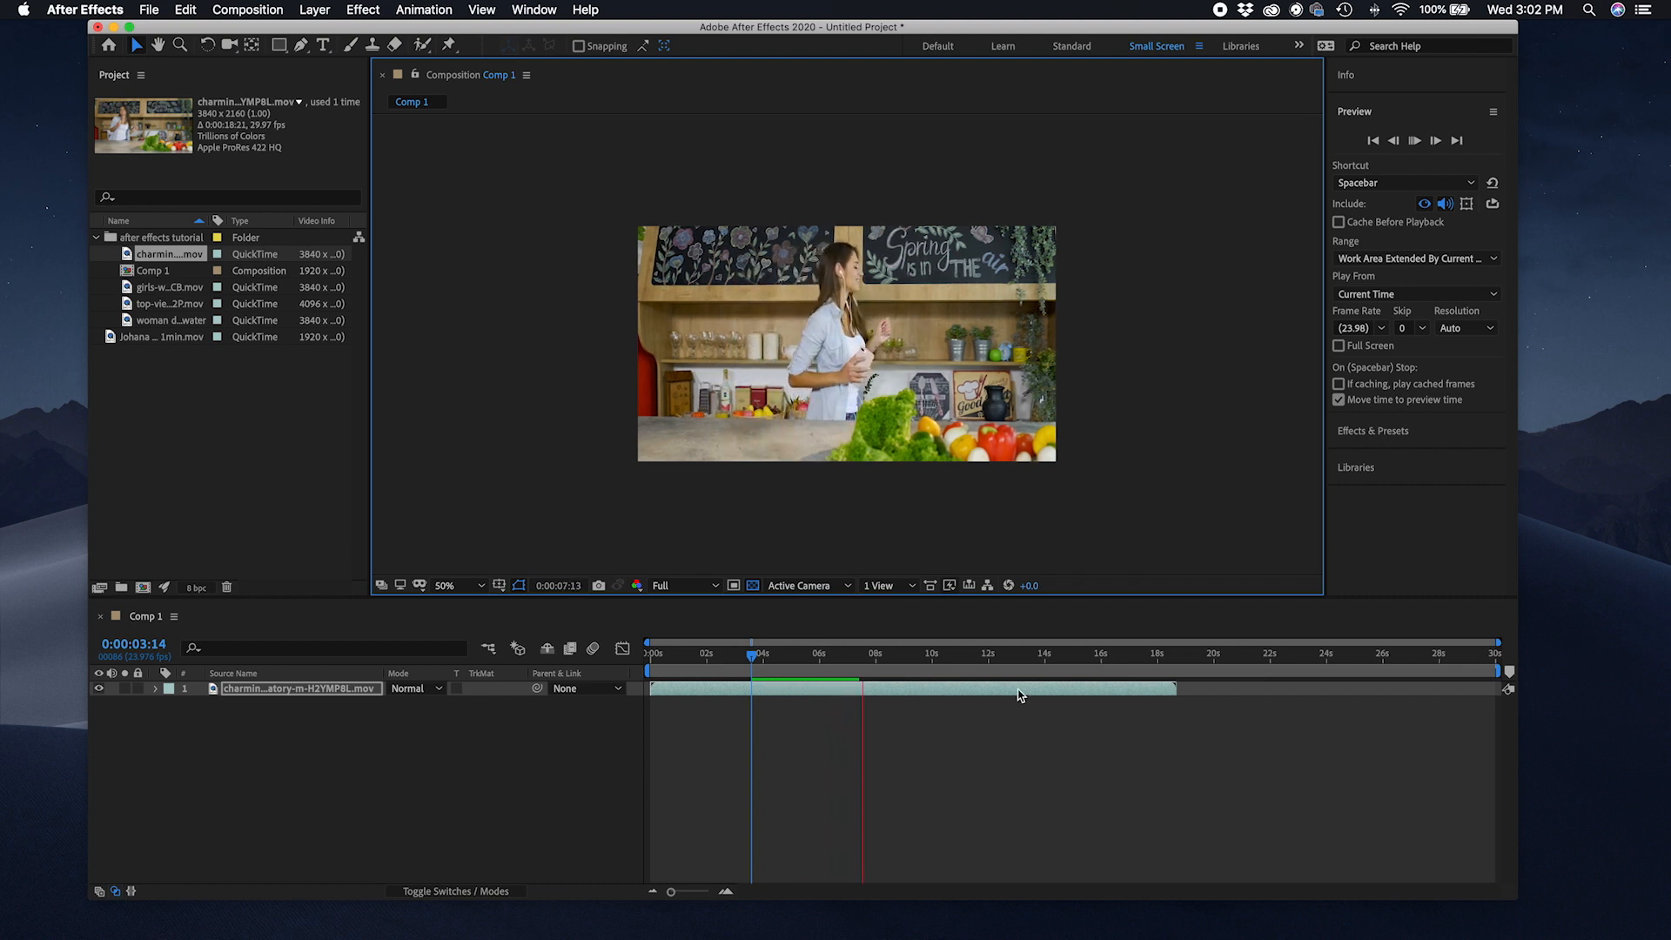
{"action": "left_click", "coordinate": [757, 687]}
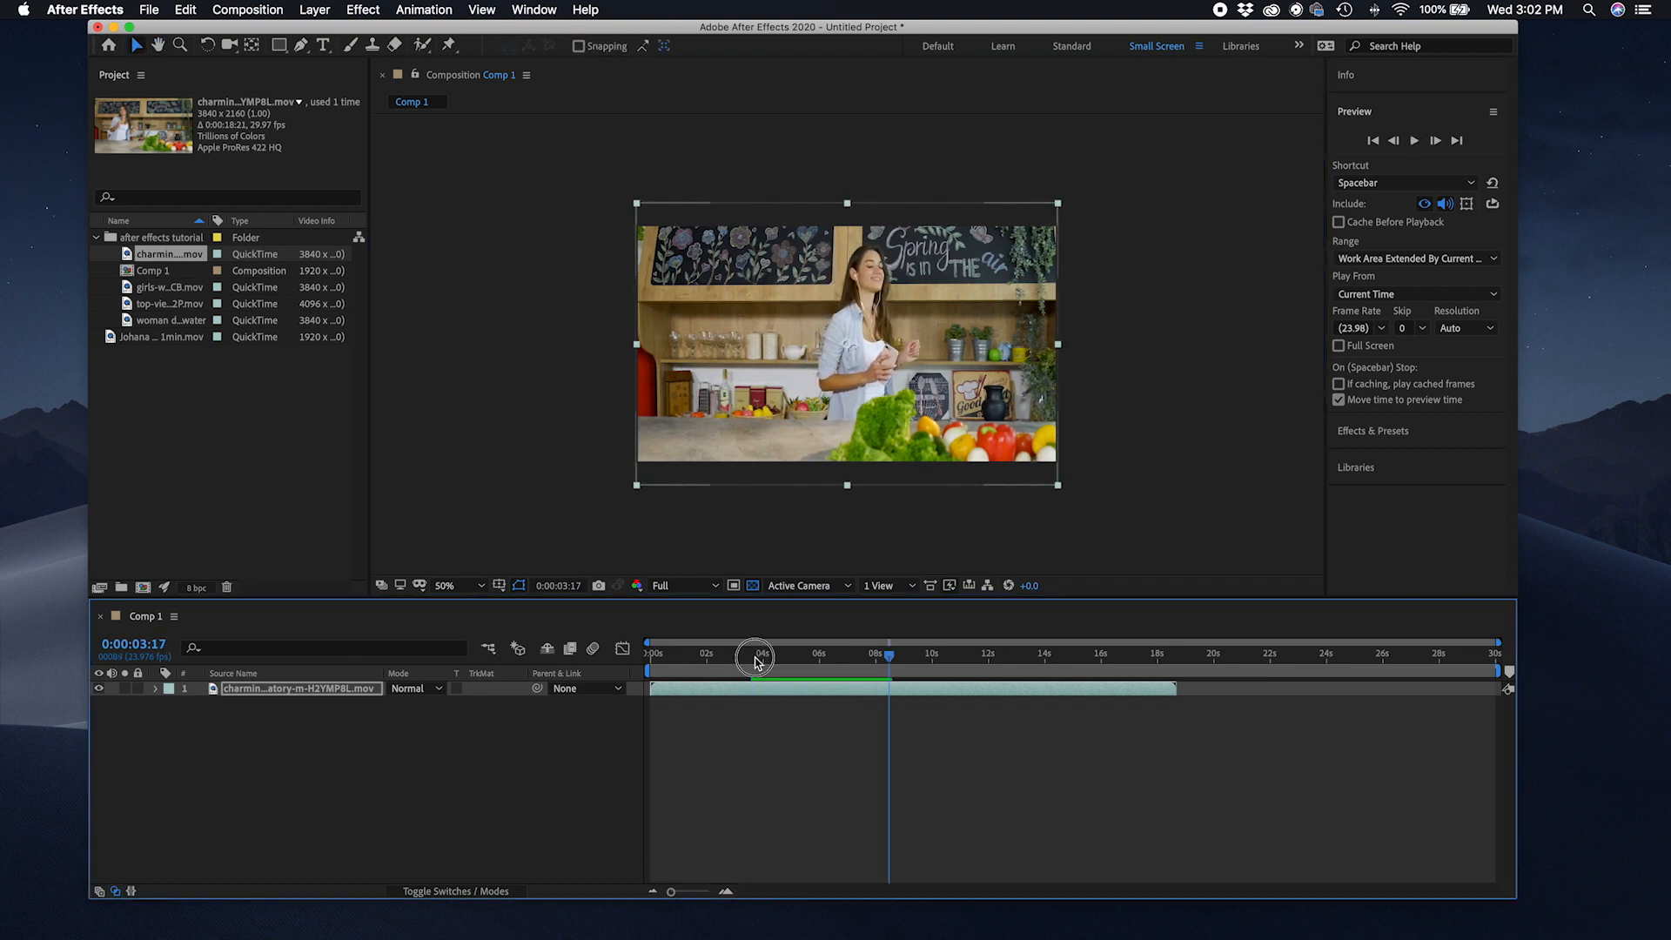
{"action": "left_click", "coordinate": [756, 653]}
{"action": "key", "text": "space"}
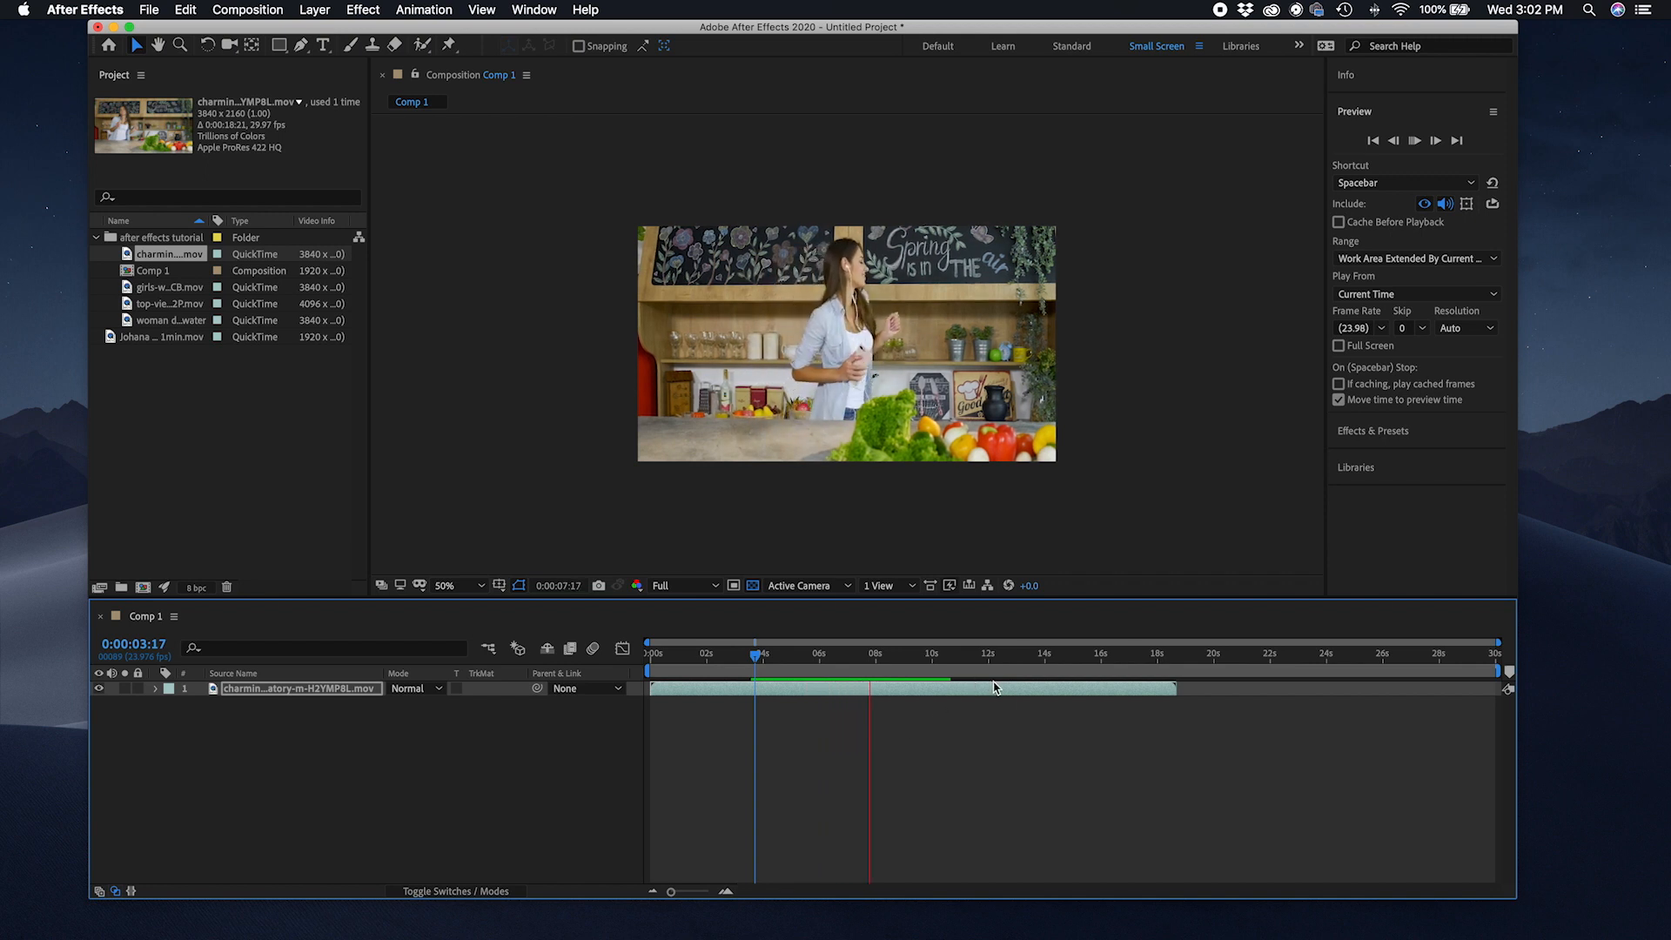
{"action": "left_click", "coordinate": [1077, 658]}
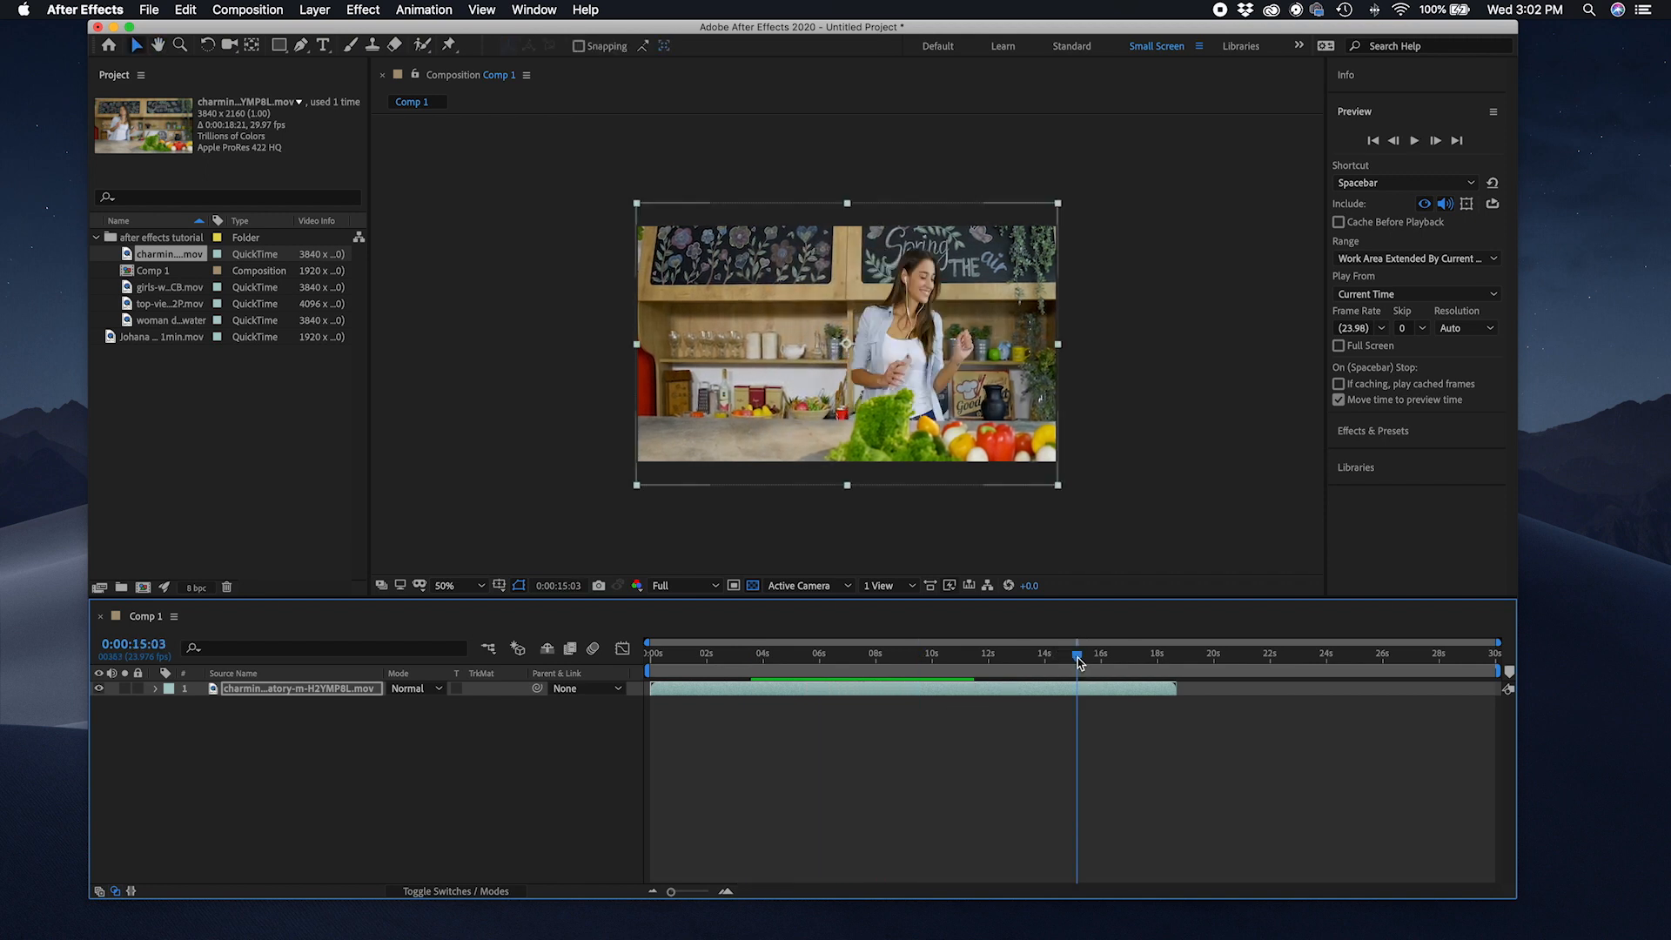
{"action": "key", "text": "space"}
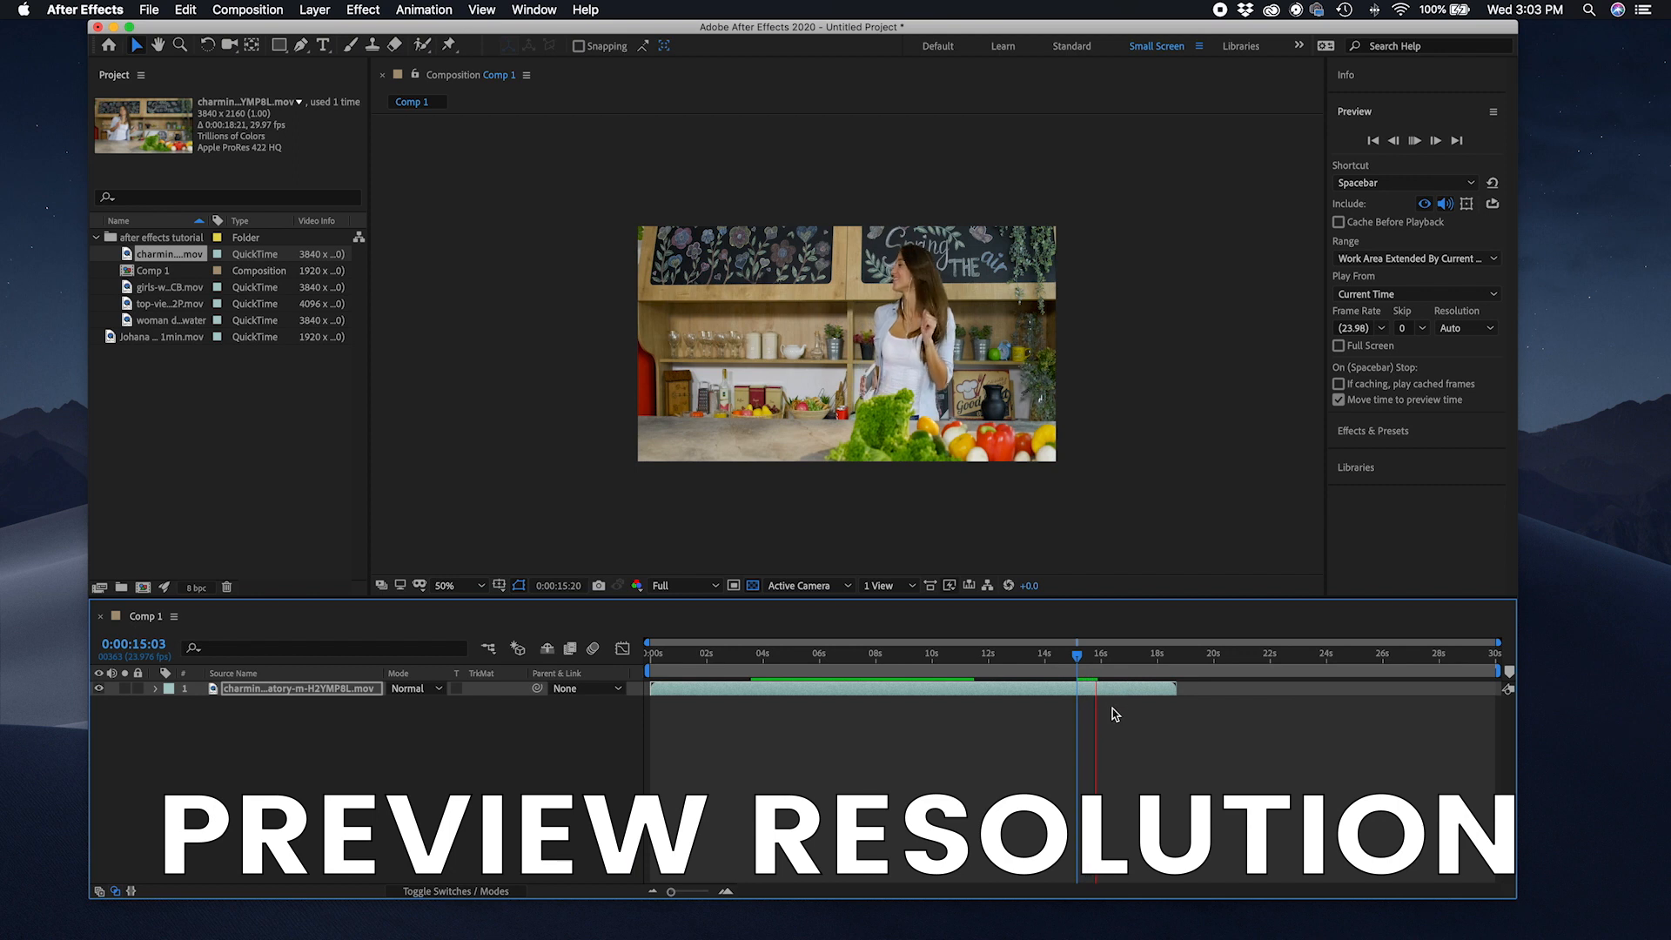
Step: Switch the preview resolution to Half and then to Third, playing the composition at each setting
{"action": "left_click", "coordinate": [692, 585]}
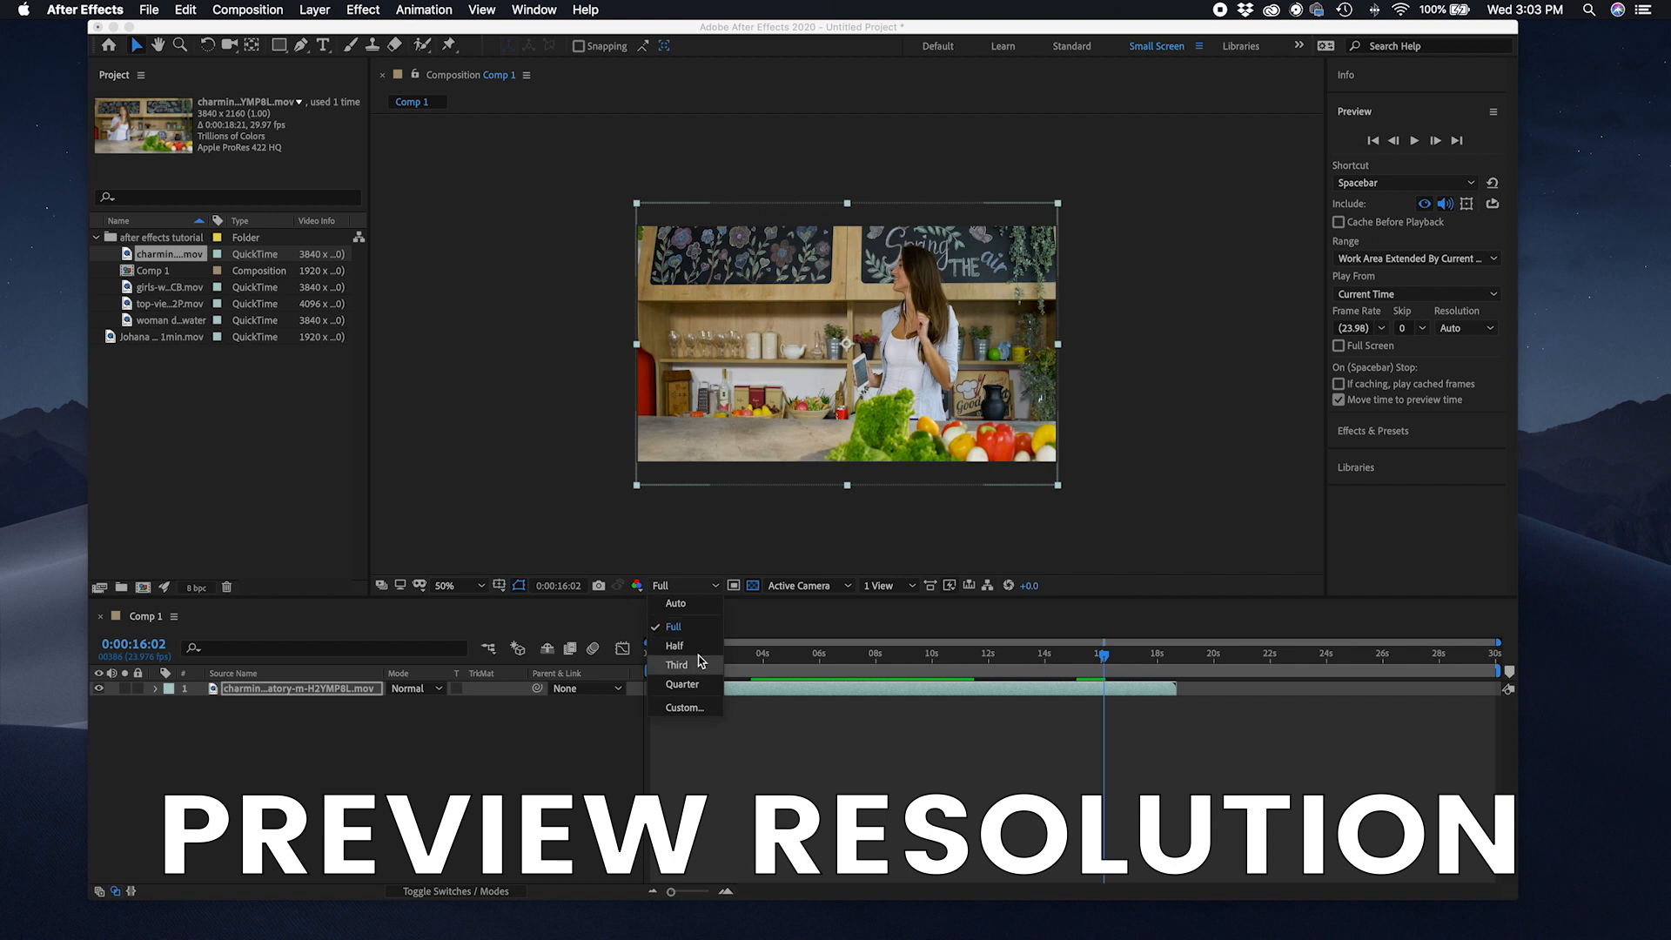
{"action": "left_click", "coordinate": [676, 646]}
{"action": "left_click", "coordinate": [716, 659]}
{"action": "key", "text": "space"}
{"action": "left_click", "coordinate": [688, 585]}
{"action": "left_click", "coordinate": [687, 672]}
{"action": "key", "text": "space"}
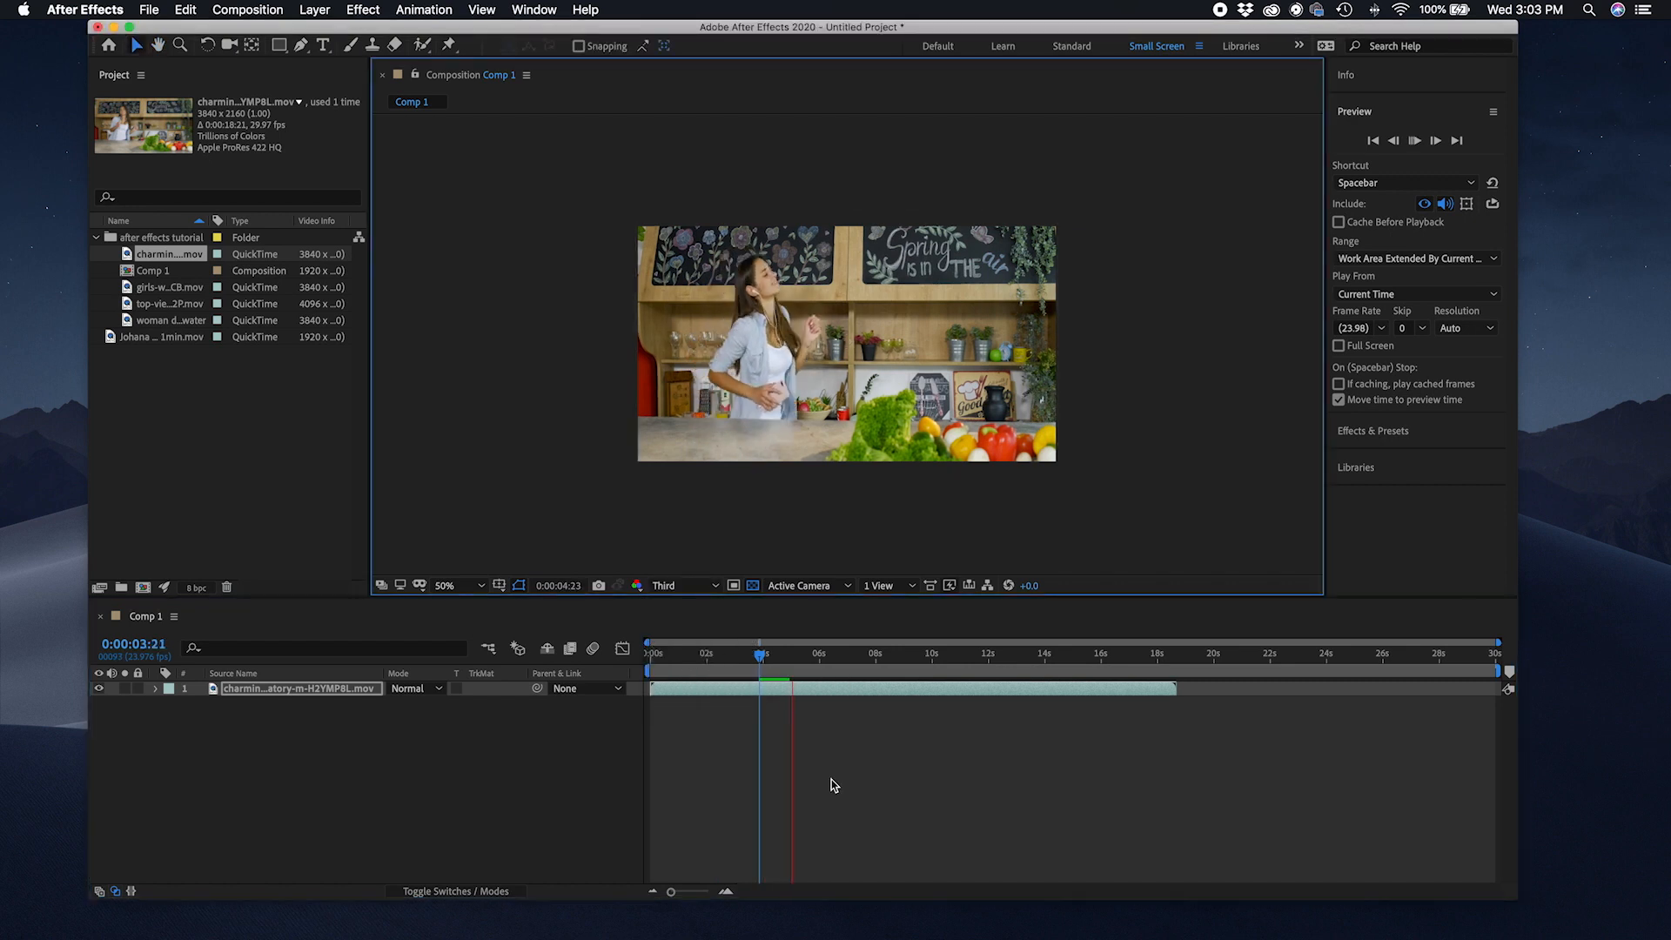
Step: Set the preview resolution to Quarter, play the composition, and move the current time to about 3 seconds
{"action": "left_click", "coordinate": [683, 585]}
{"action": "left_click", "coordinate": [694, 689]}
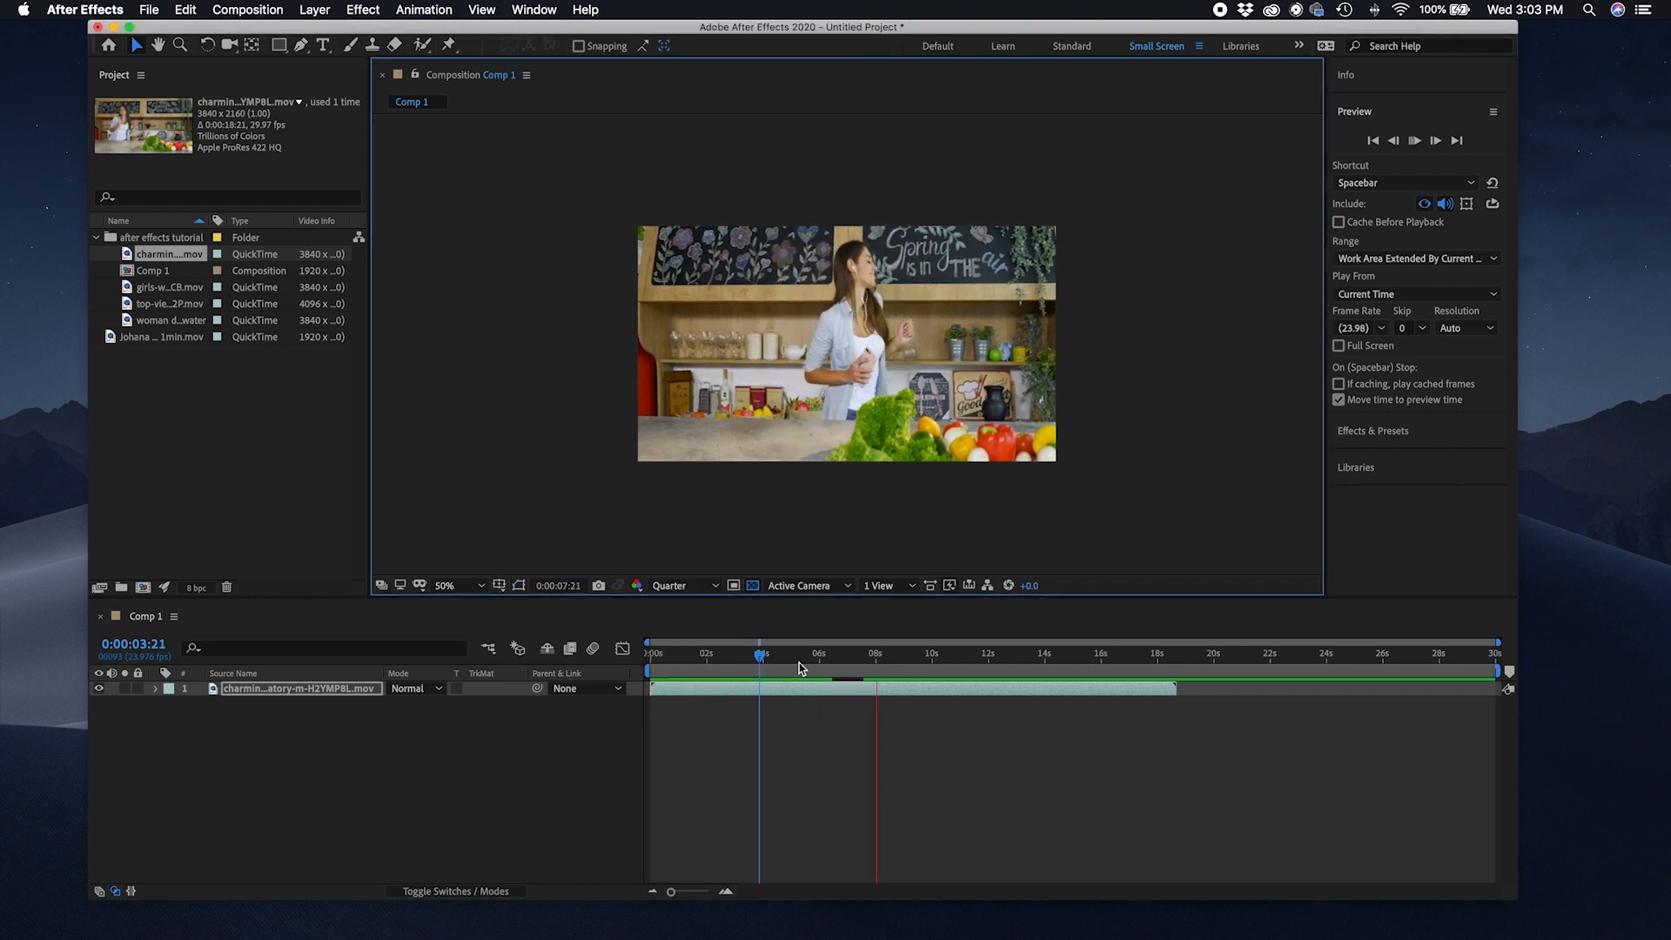
{"action": "left_click", "coordinate": [842, 687]}
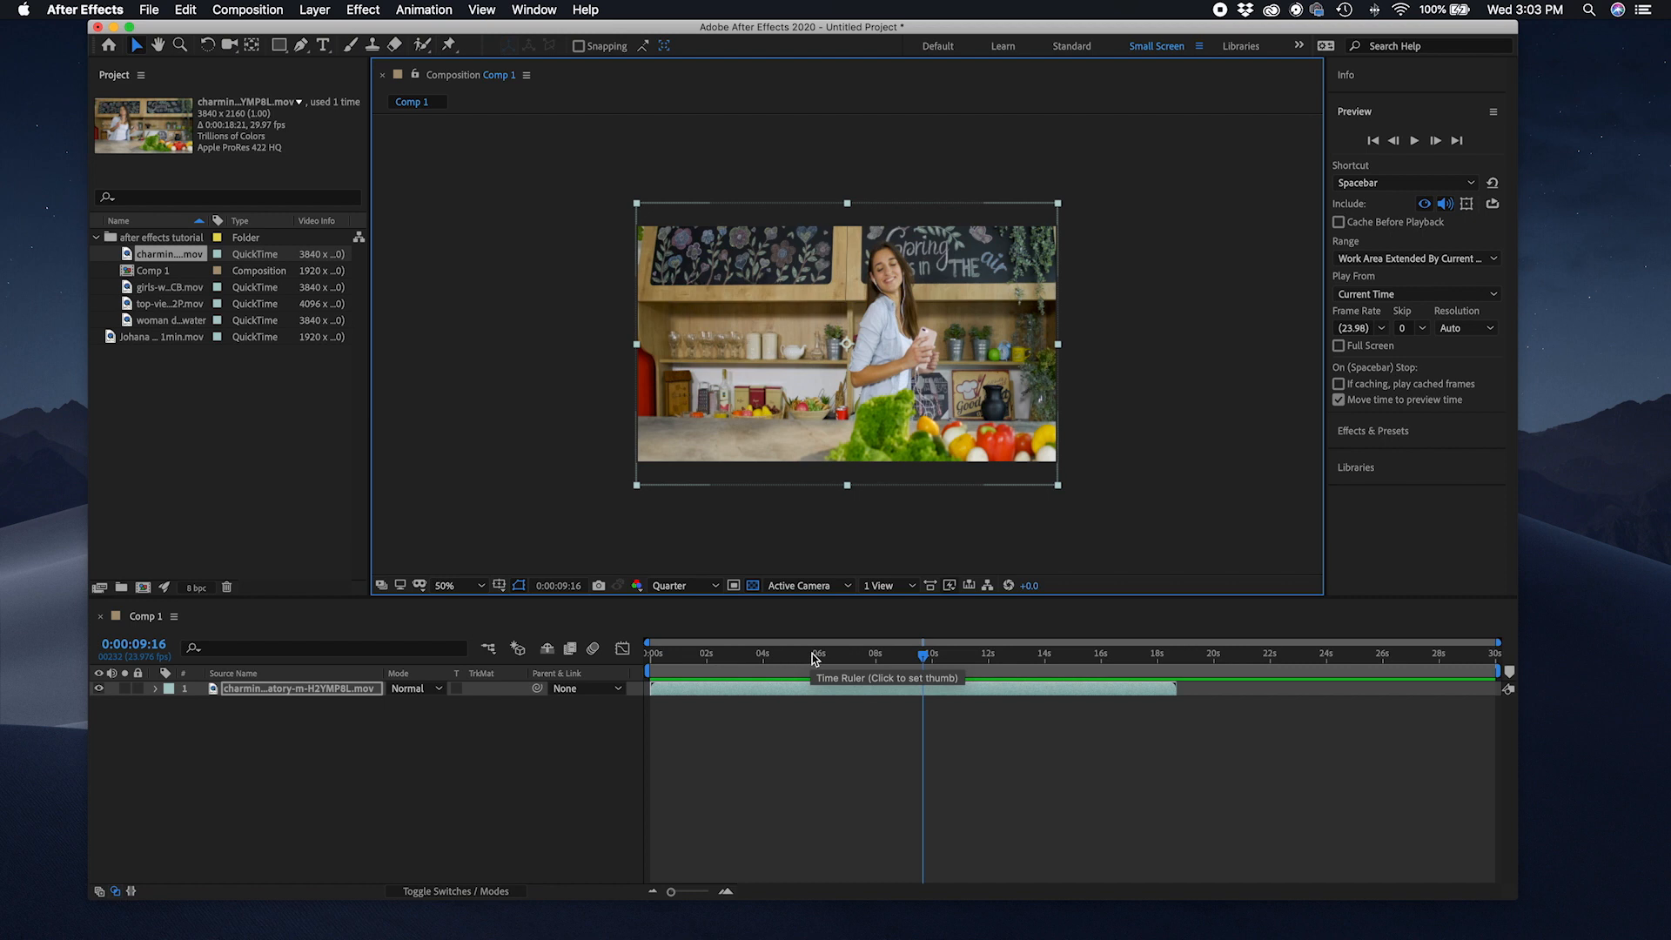
{"action": "left_click", "coordinate": [688, 585]}
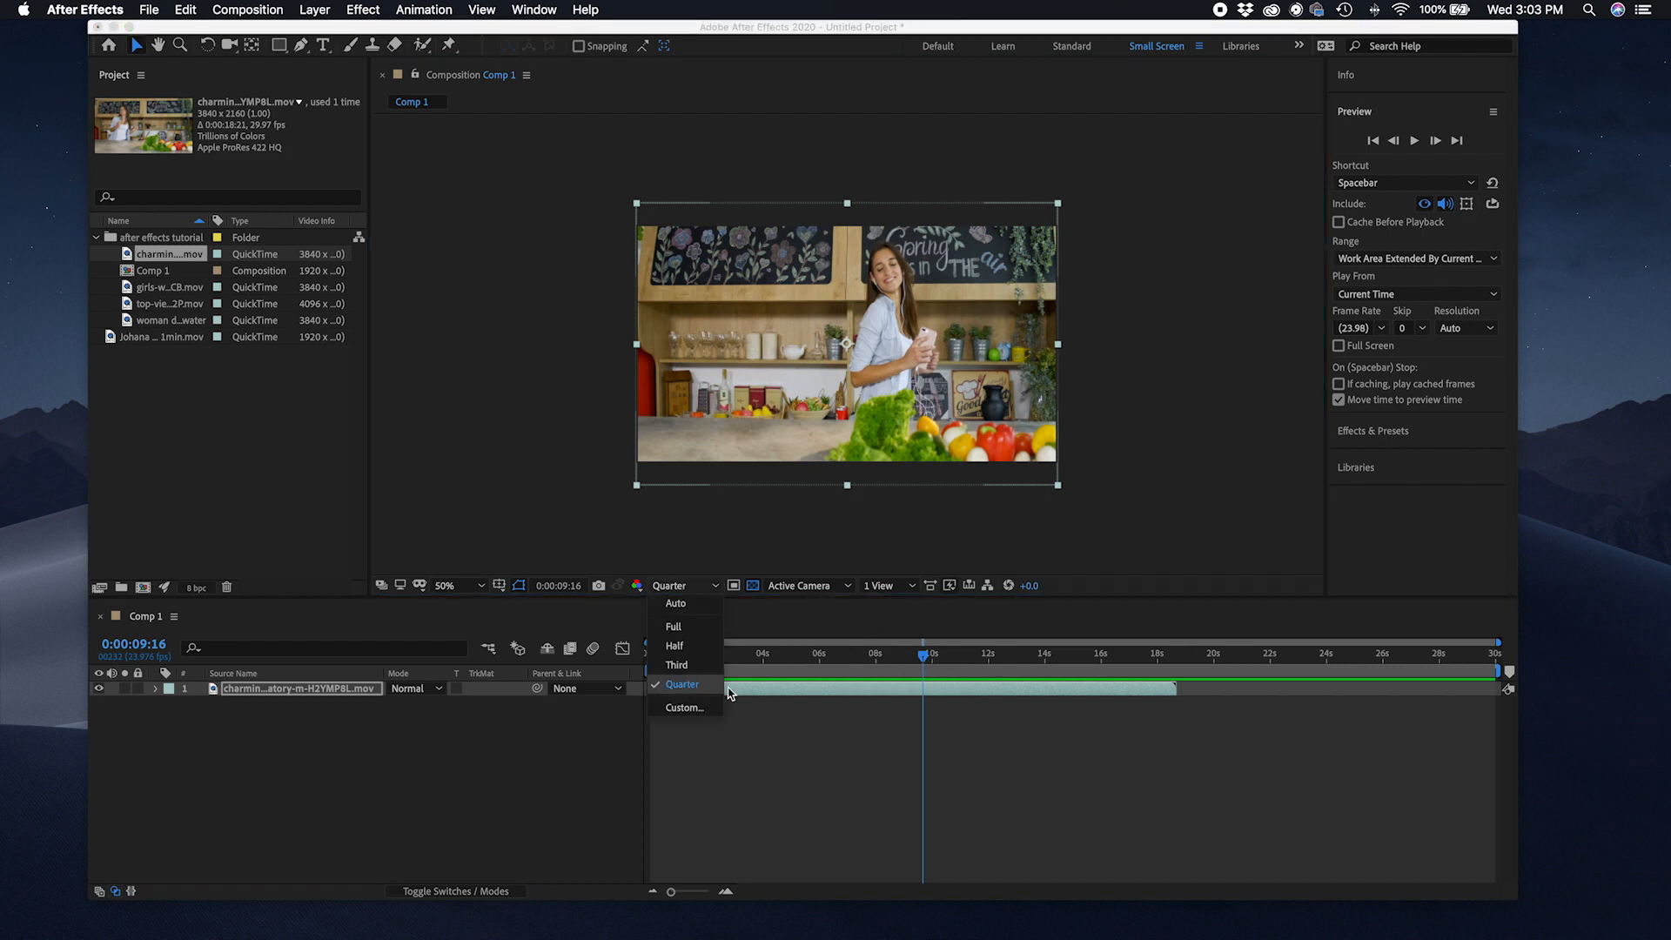
{"action": "left_click", "coordinate": [906, 674]}
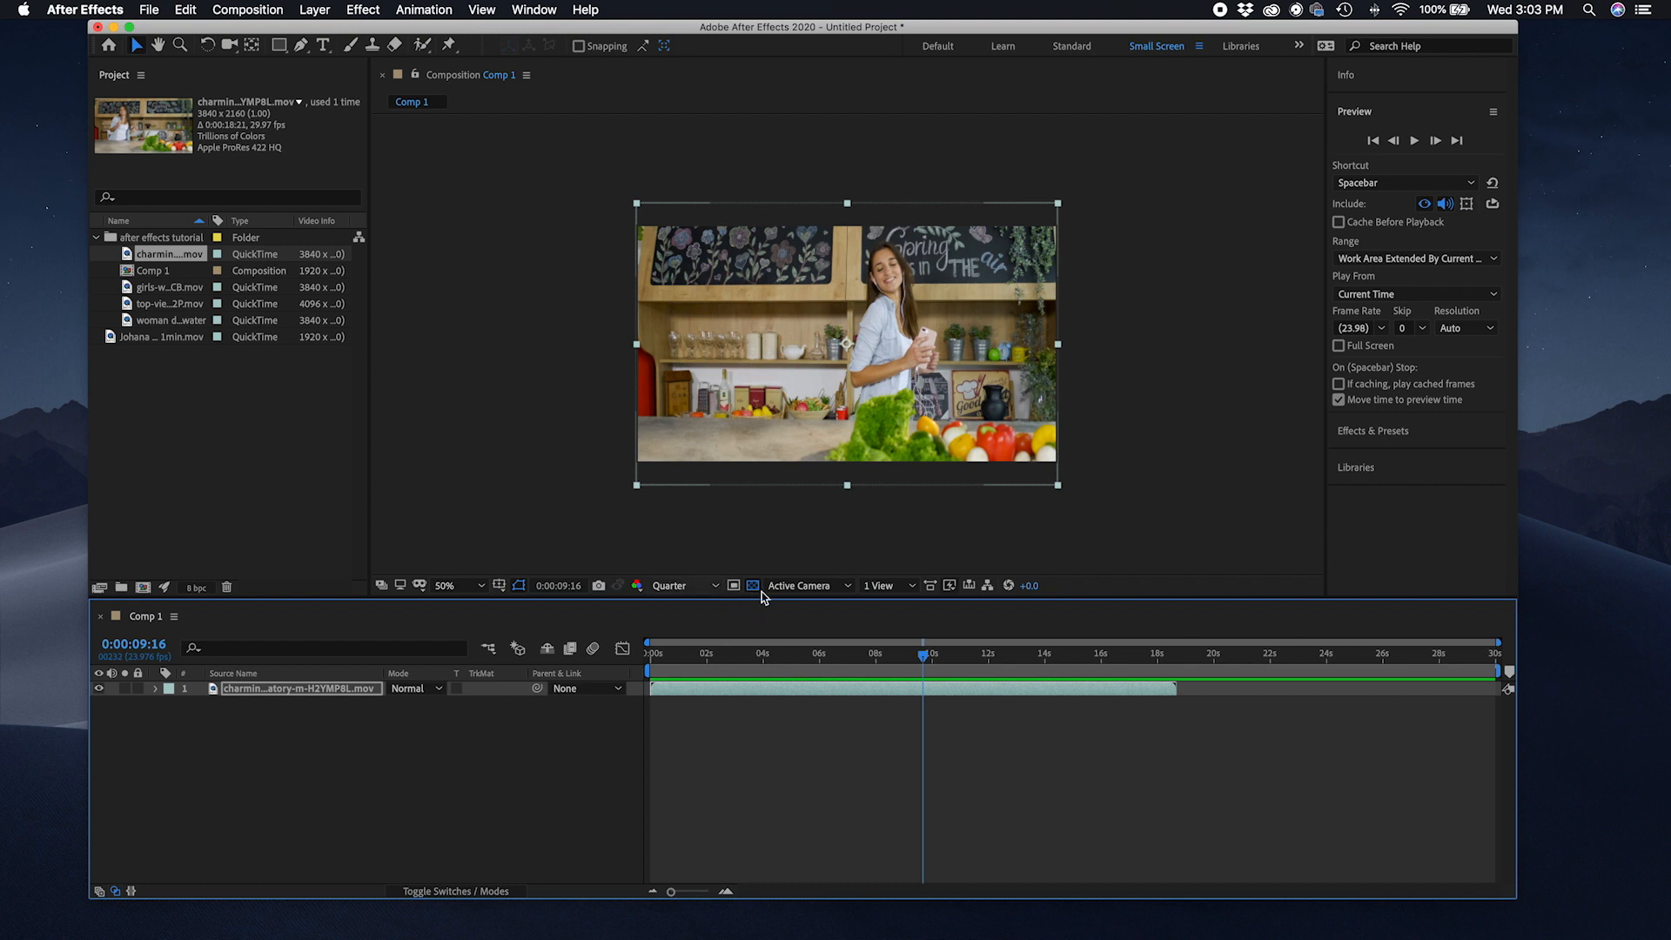
{"action": "left_click", "coordinate": [749, 659]}
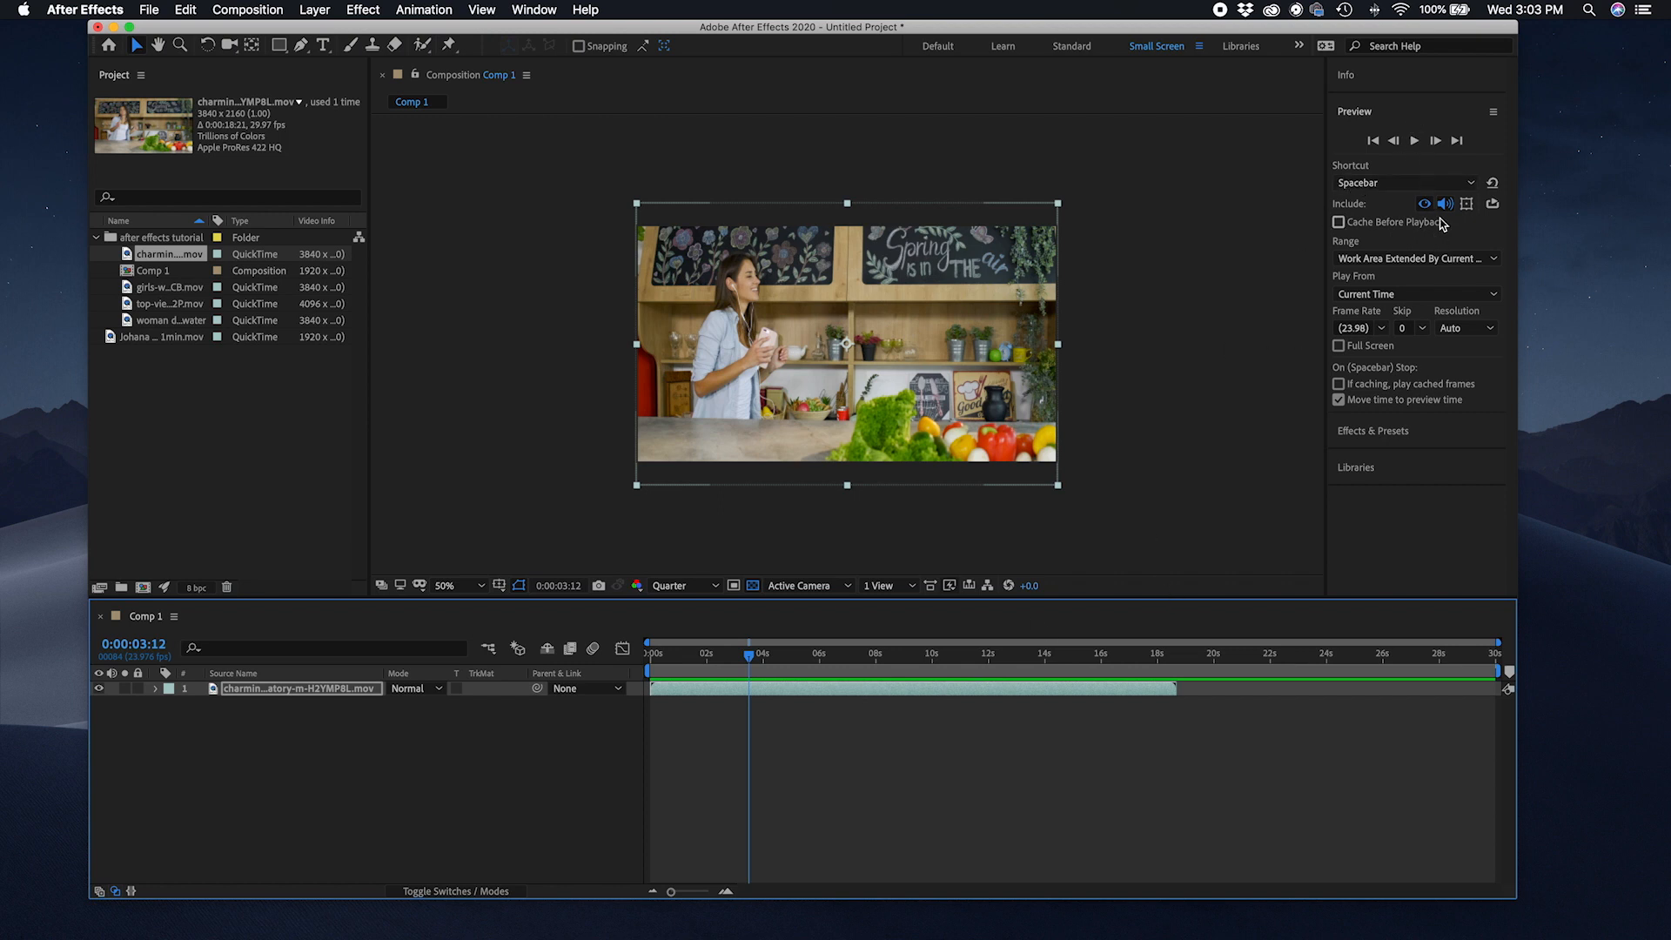
Step: Review the playback shortcut options in the Preview panel, keeping Spacebar as the shortcut
{"action": "left_click", "coordinate": [1441, 188]}
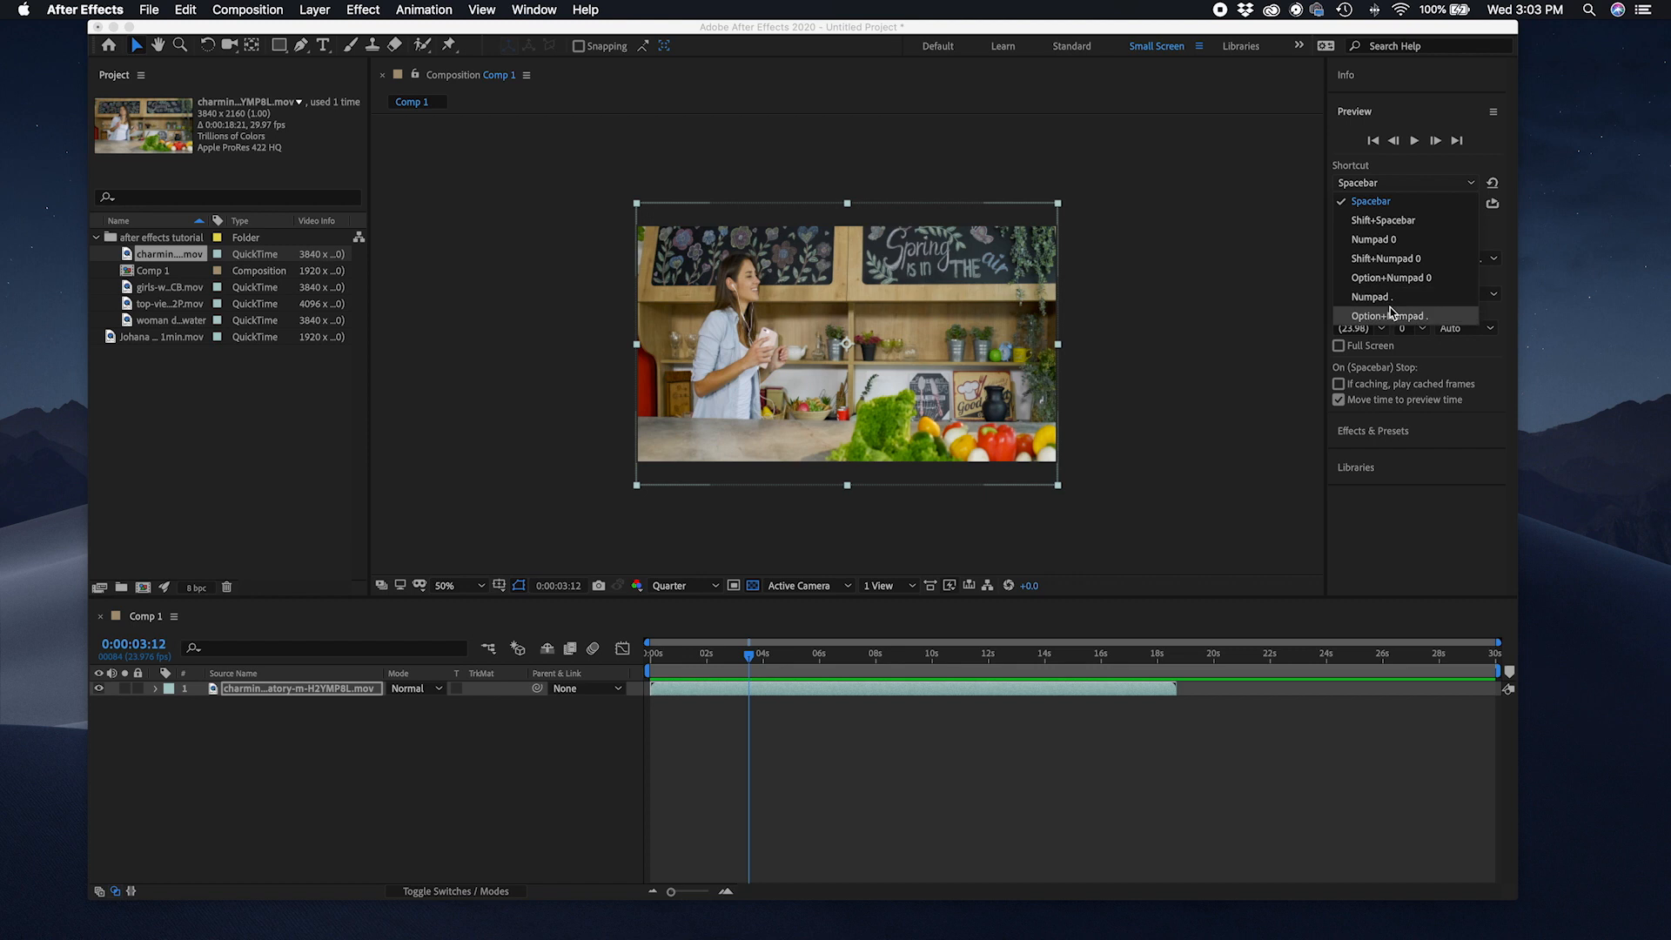
{"action": "left_click", "coordinate": [1410, 199]}
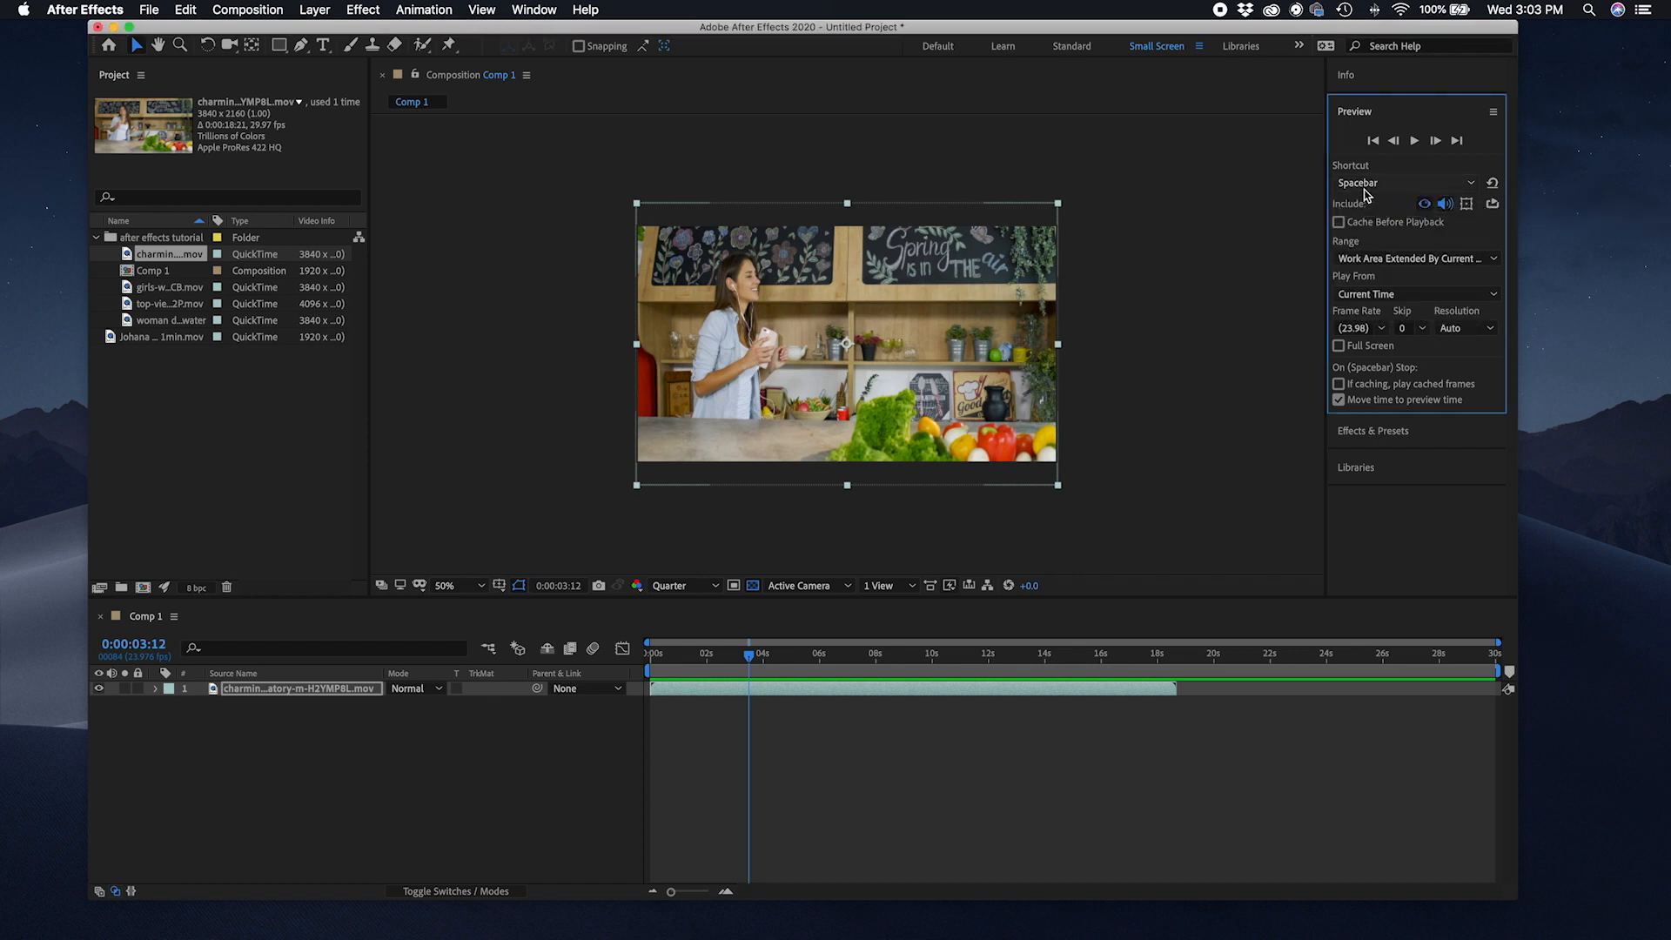
{"action": "left_click", "coordinate": [1377, 185]}
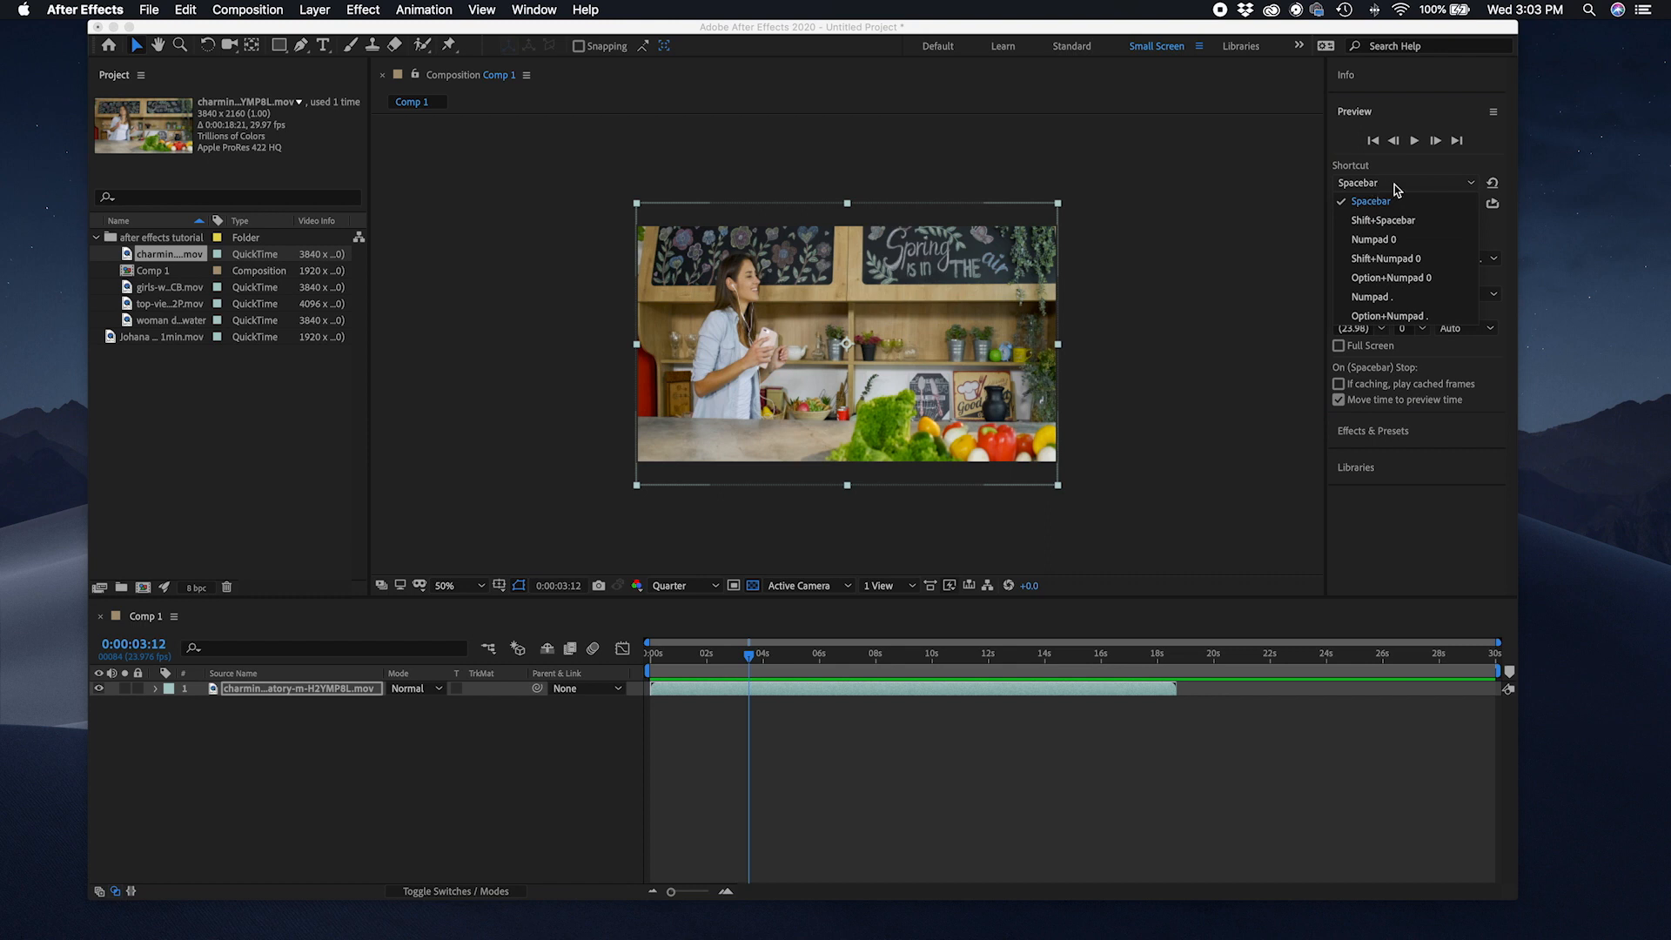
{"action": "left_click", "coordinate": [1394, 185]}
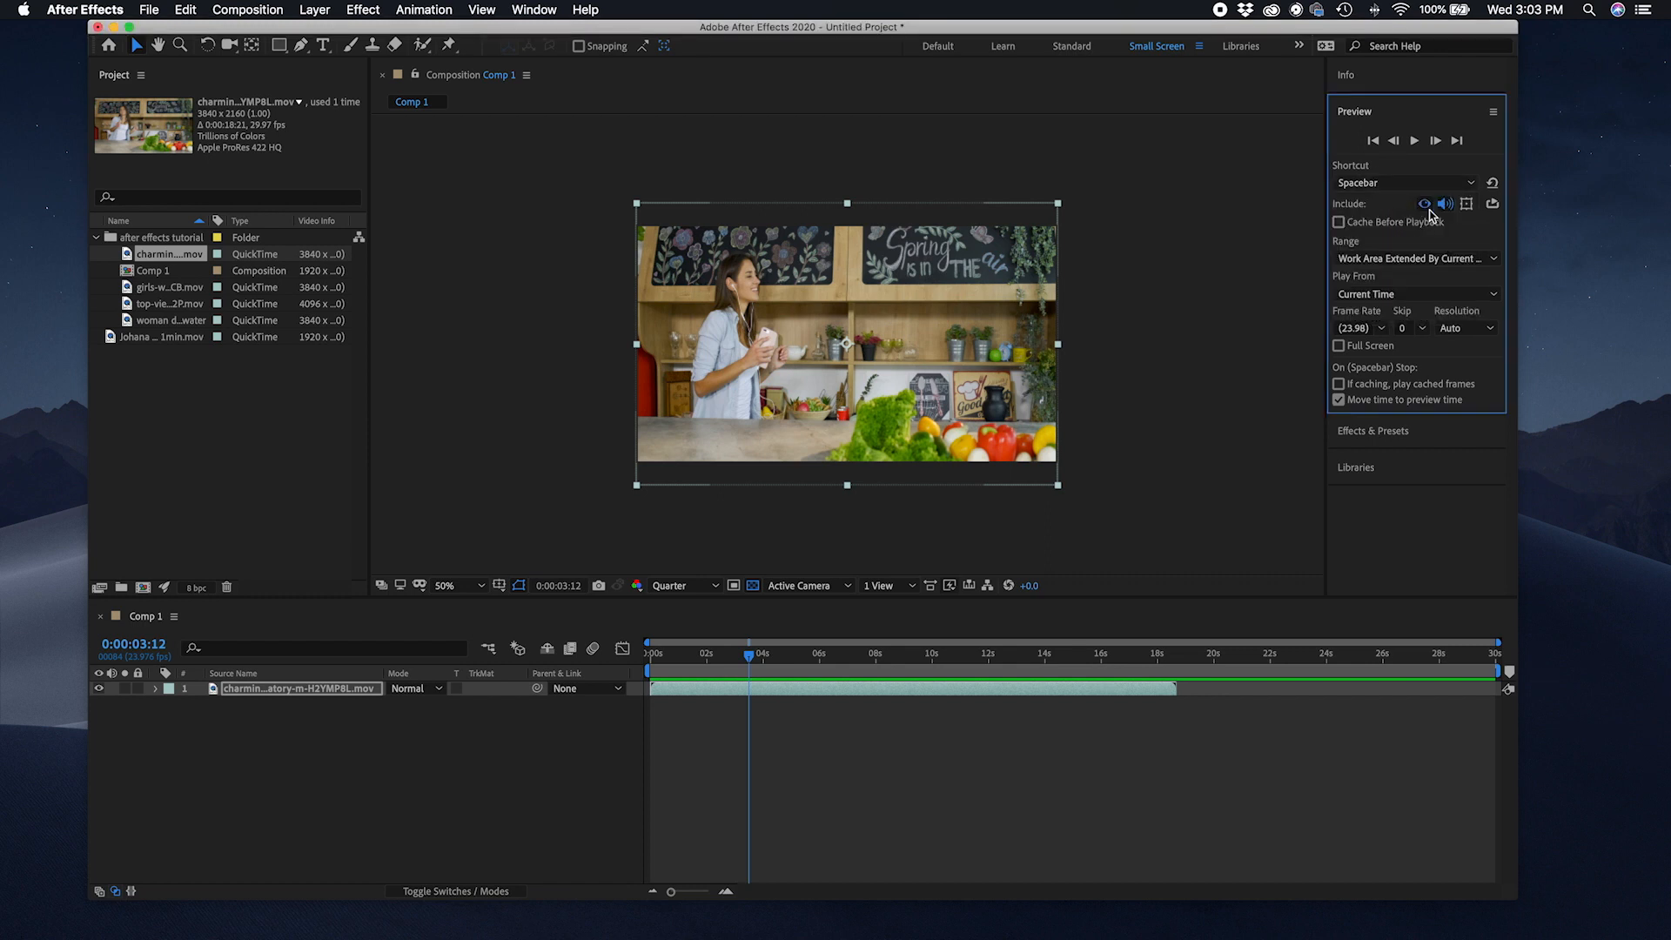
{"action": "left_click", "coordinate": [1403, 185]}
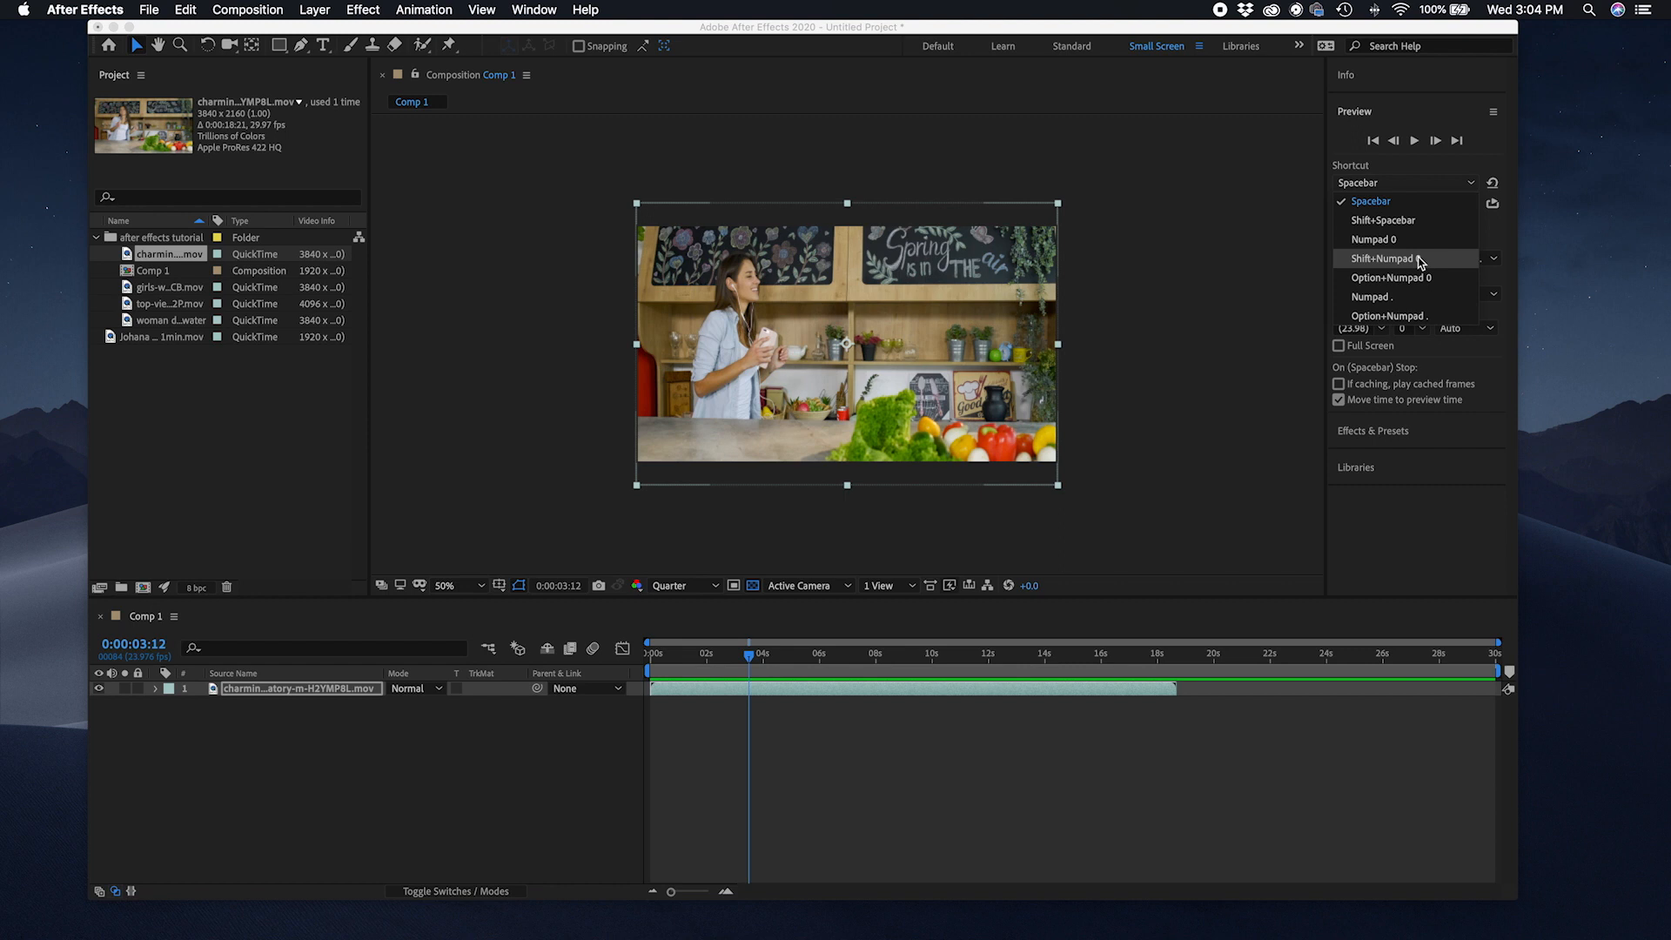
{"action": "left_click", "coordinate": [1418, 186]}
Step: Try the audio and loop toggles in the Preview panel
{"action": "left_click", "coordinate": [1444, 205]}
{"action": "left_click", "coordinate": [1445, 205]}
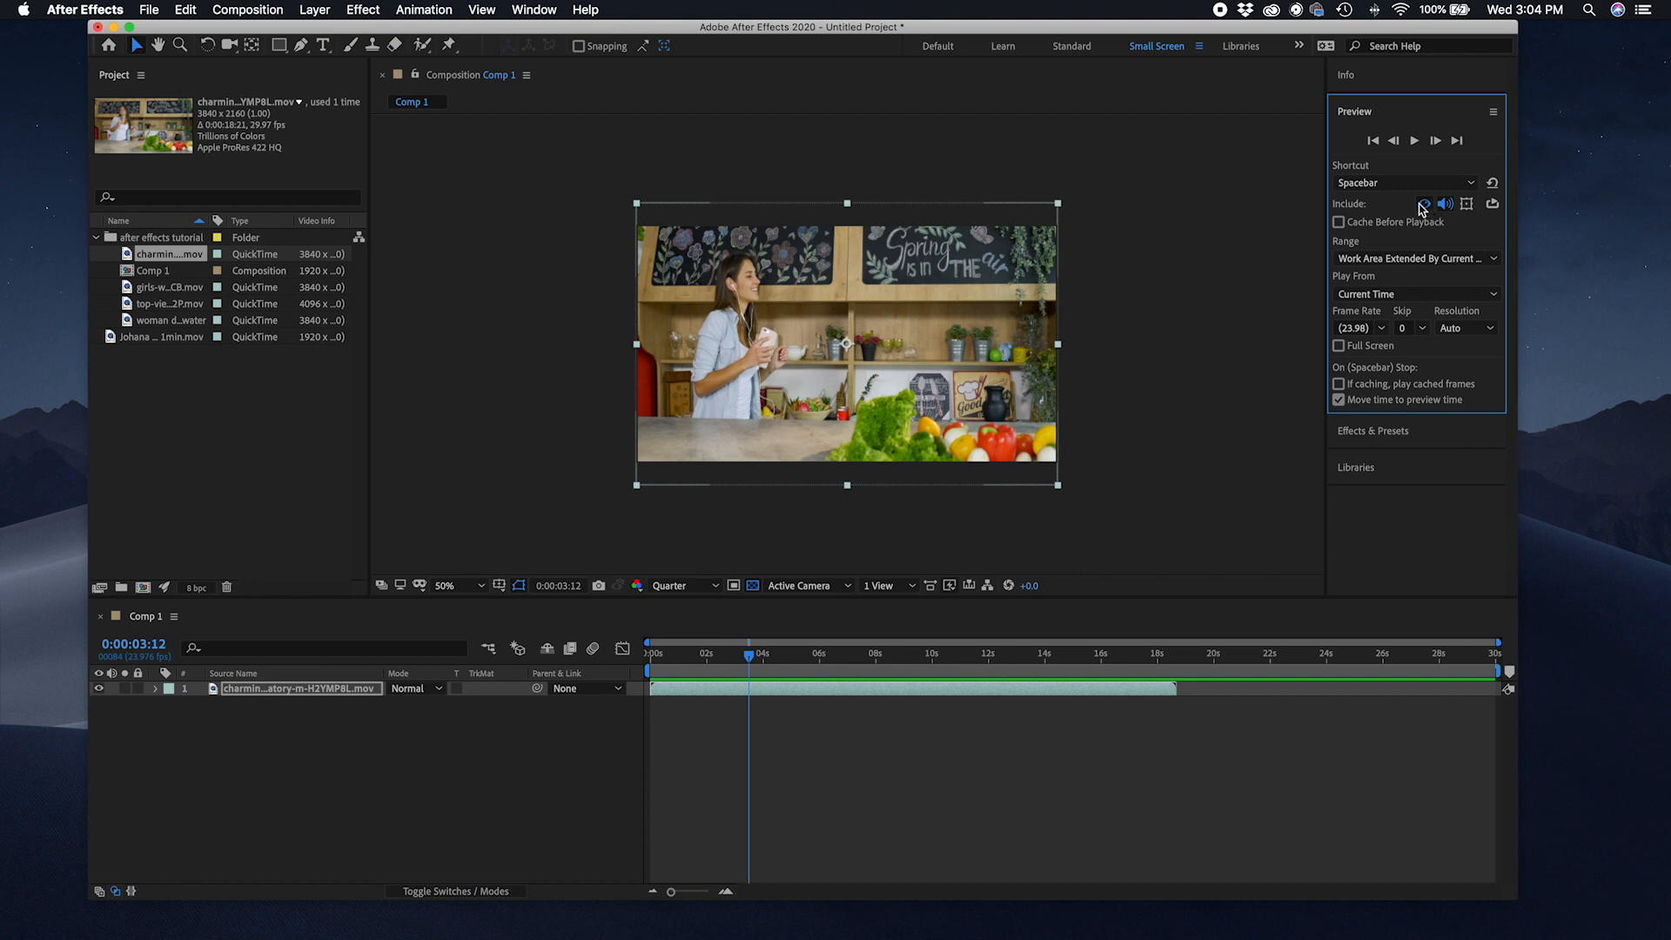
{"action": "left_click", "coordinate": [1493, 207]}
{"action": "left_click", "coordinate": [1493, 207]}
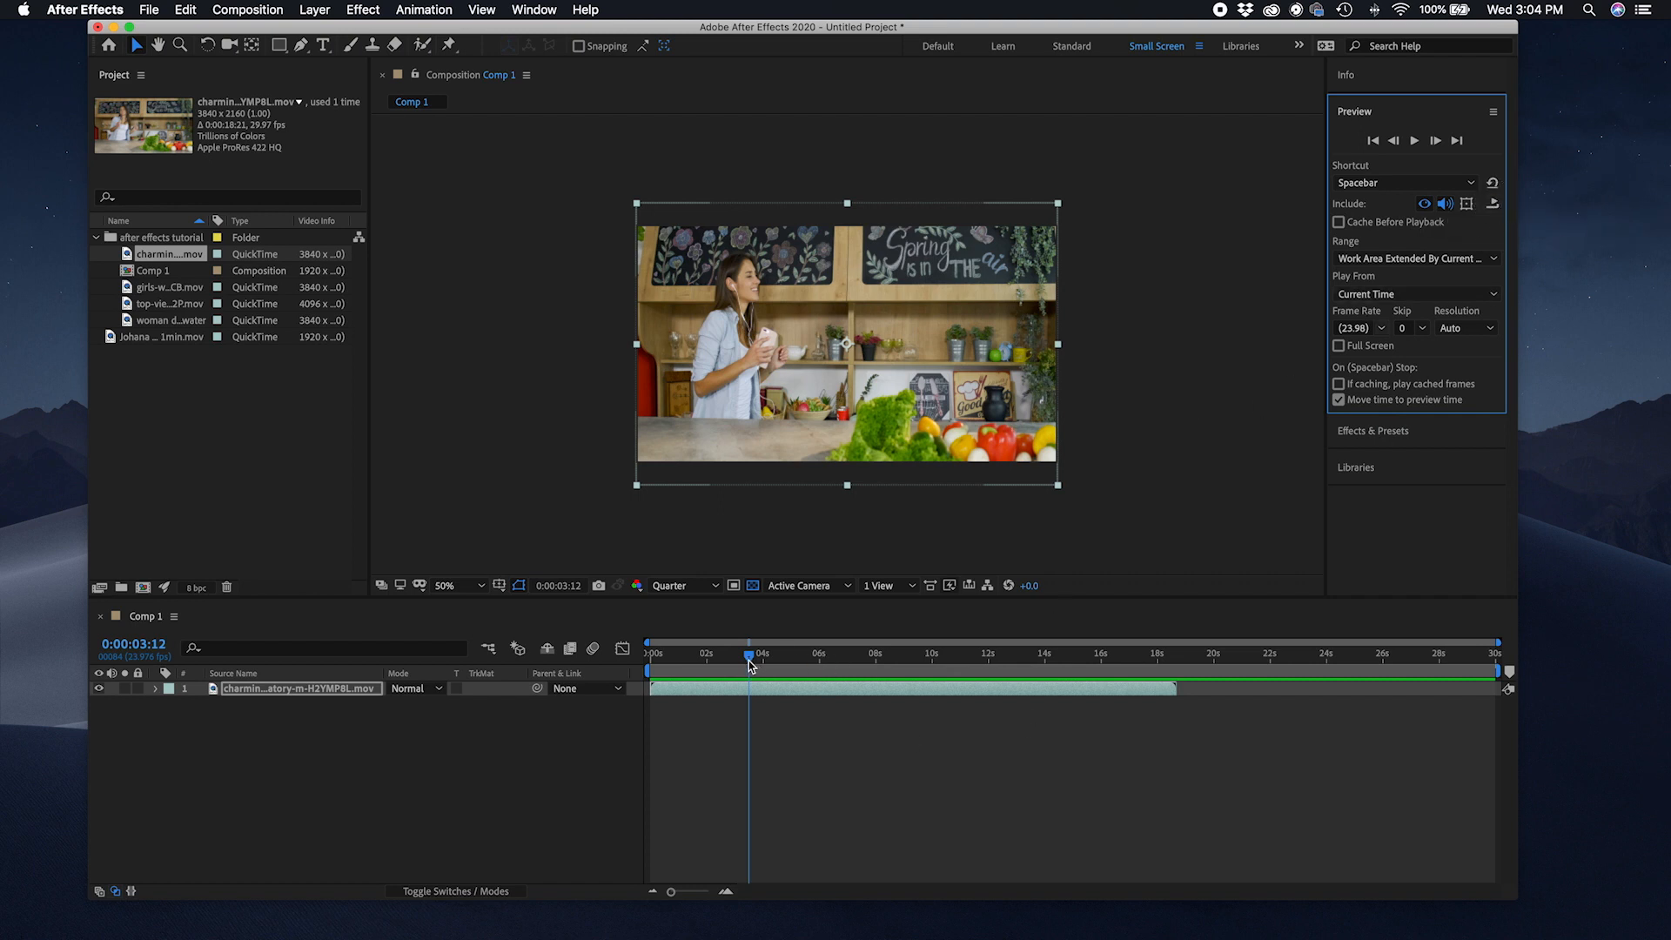
Step: Move the current time to about 12 seconds, cycle through the loop options and mute audio in the preview
{"action": "left_click_drag", "start_coordinate": [1163, 659], "coordinate": [1003, 655]}
{"action": "left_click", "coordinate": [1493, 204]}
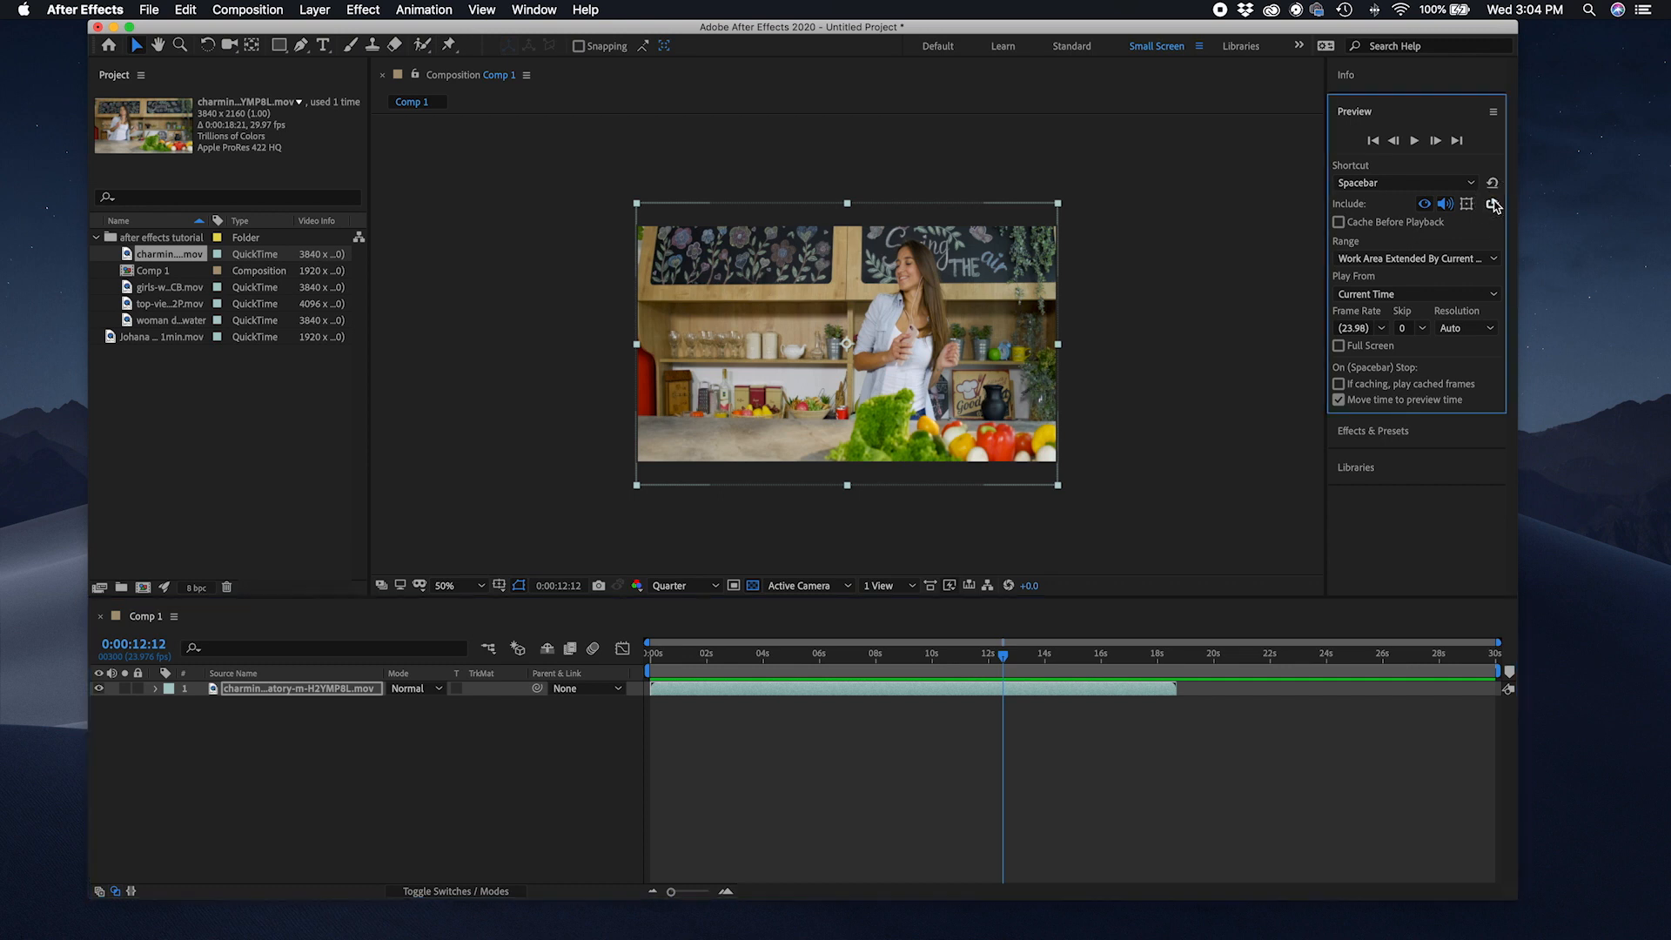
{"action": "left_click", "coordinate": [1494, 203]}
{"action": "left_click", "coordinate": [1494, 203]}
{"action": "left_click", "coordinate": [1494, 203]}
{"action": "left_click", "coordinate": [1494, 202]}
{"action": "left_click", "coordinate": [1494, 203]}
{"action": "left_click", "coordinate": [1493, 203]}
{"action": "left_click", "coordinate": [1493, 203]}
{"action": "left_click", "coordinate": [1402, 112]}
{"action": "left_click", "coordinate": [1428, 113]}
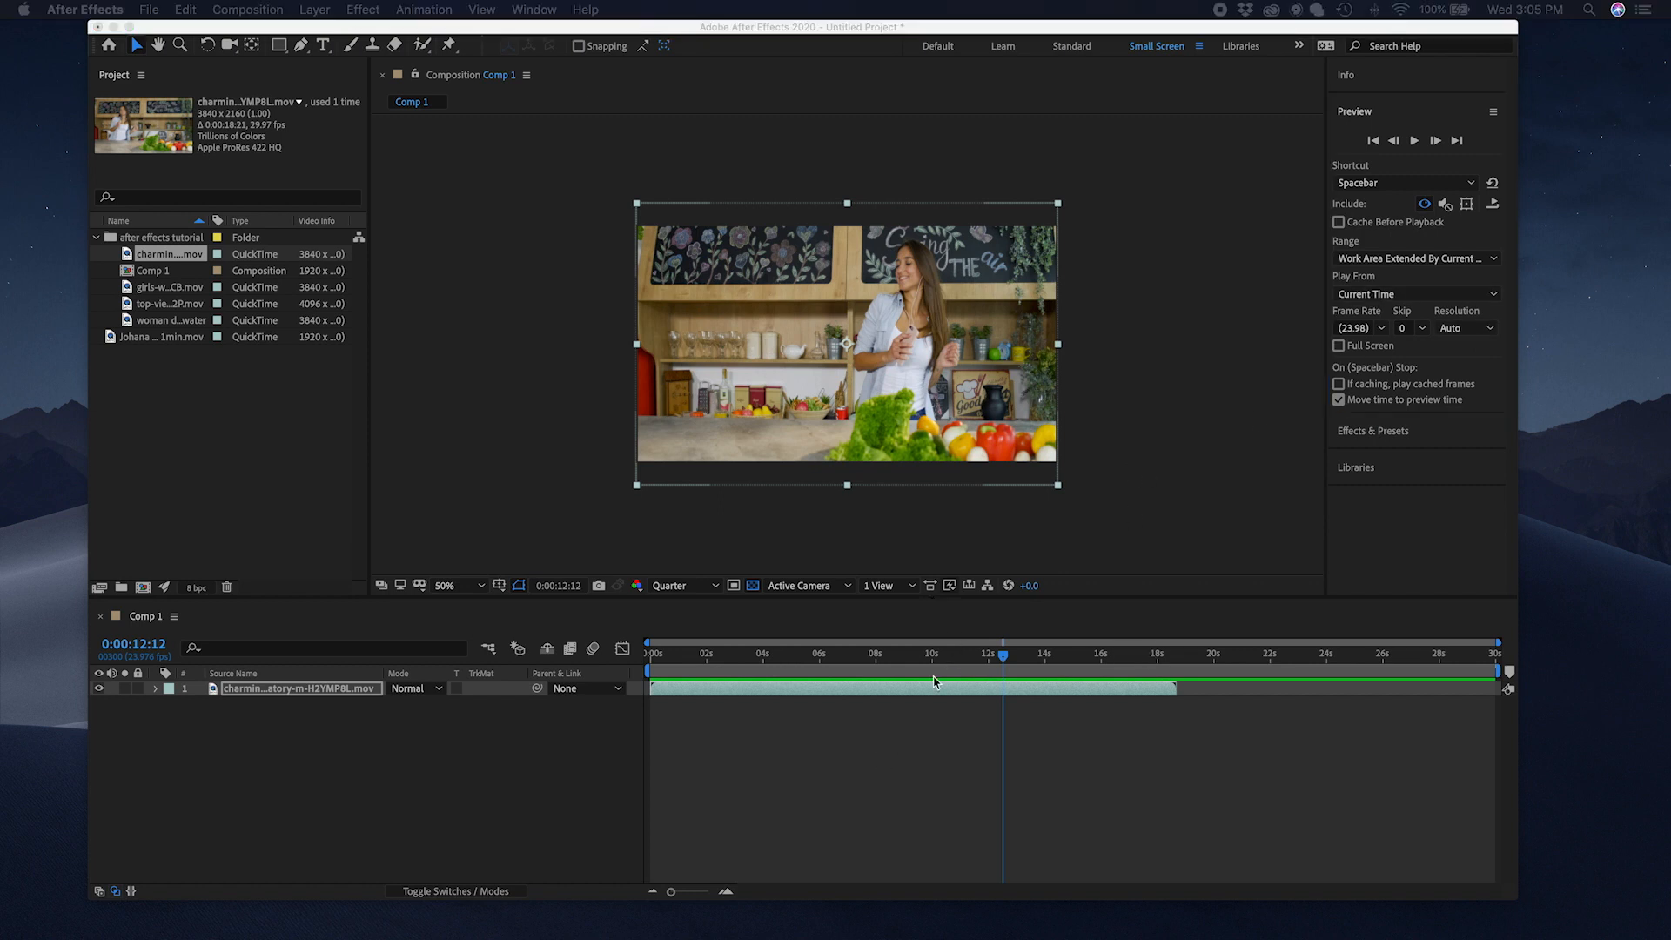
Step: Set the work area to span from about 2.5 to 8 seconds
{"action": "left_click", "coordinate": [956, 668]}
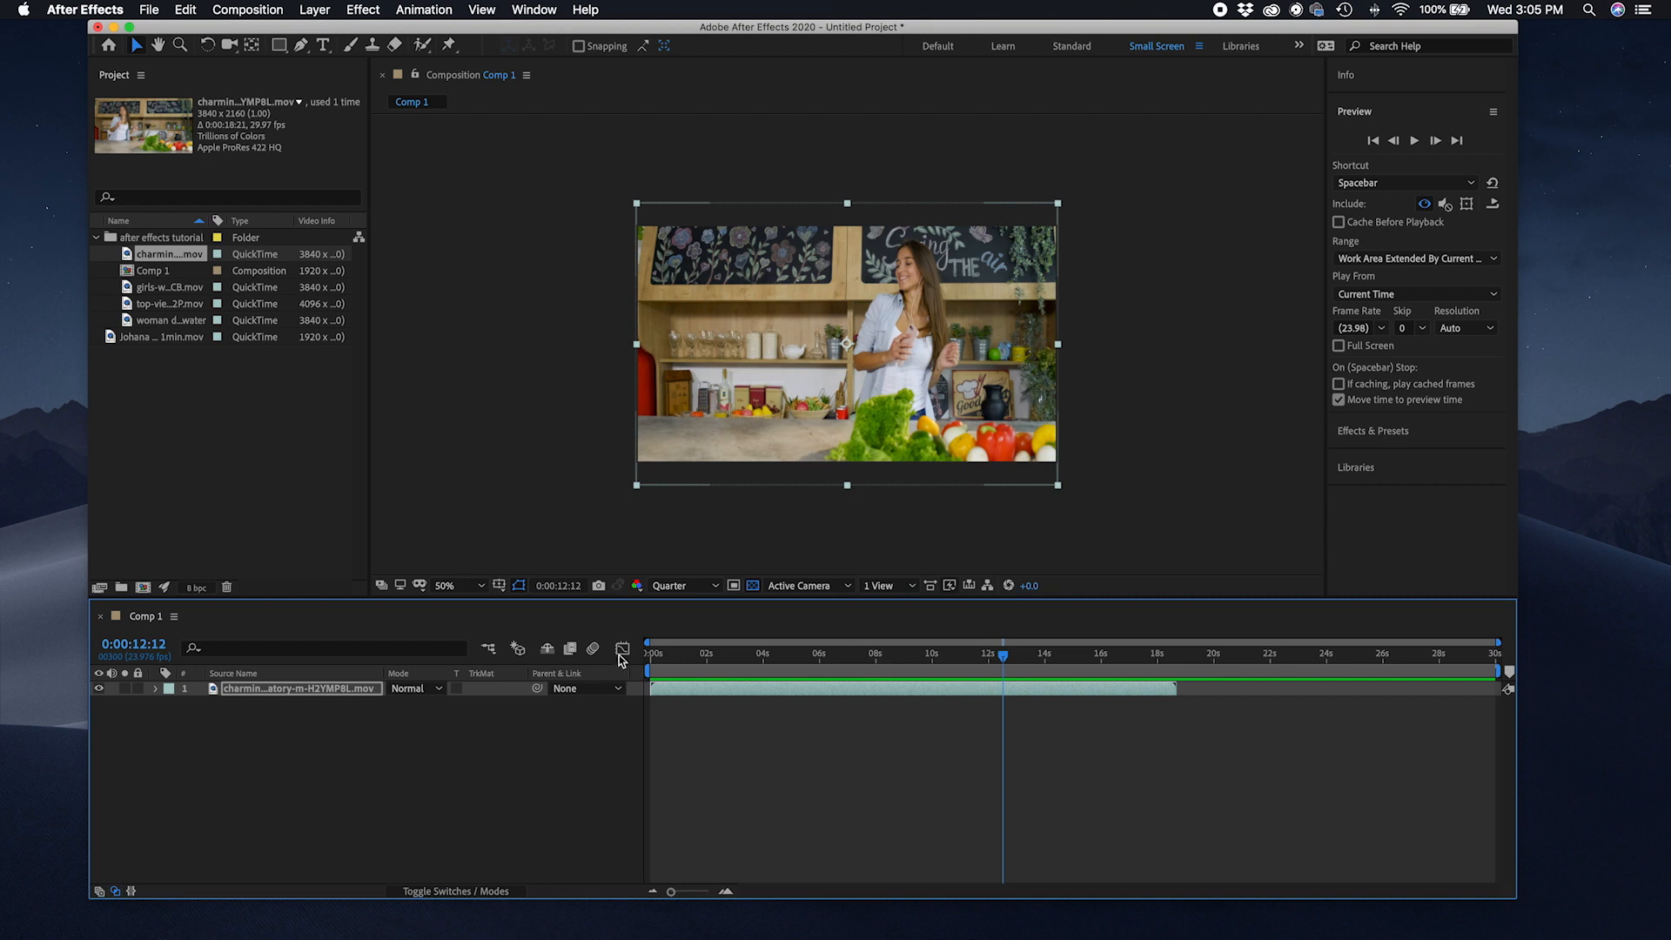
{"action": "mouse_move", "coordinate": [655, 678]}
{"action": "left_mouse_down"}
{"action": "mouse_move", "coordinate": [718, 676]}
{"action": "mouse_move", "coordinate": [736, 694]}
{"action": "left_mouse_up"}
{"action": "left_click_drag", "start_coordinate": [1503, 677], "coordinate": [864, 675]}
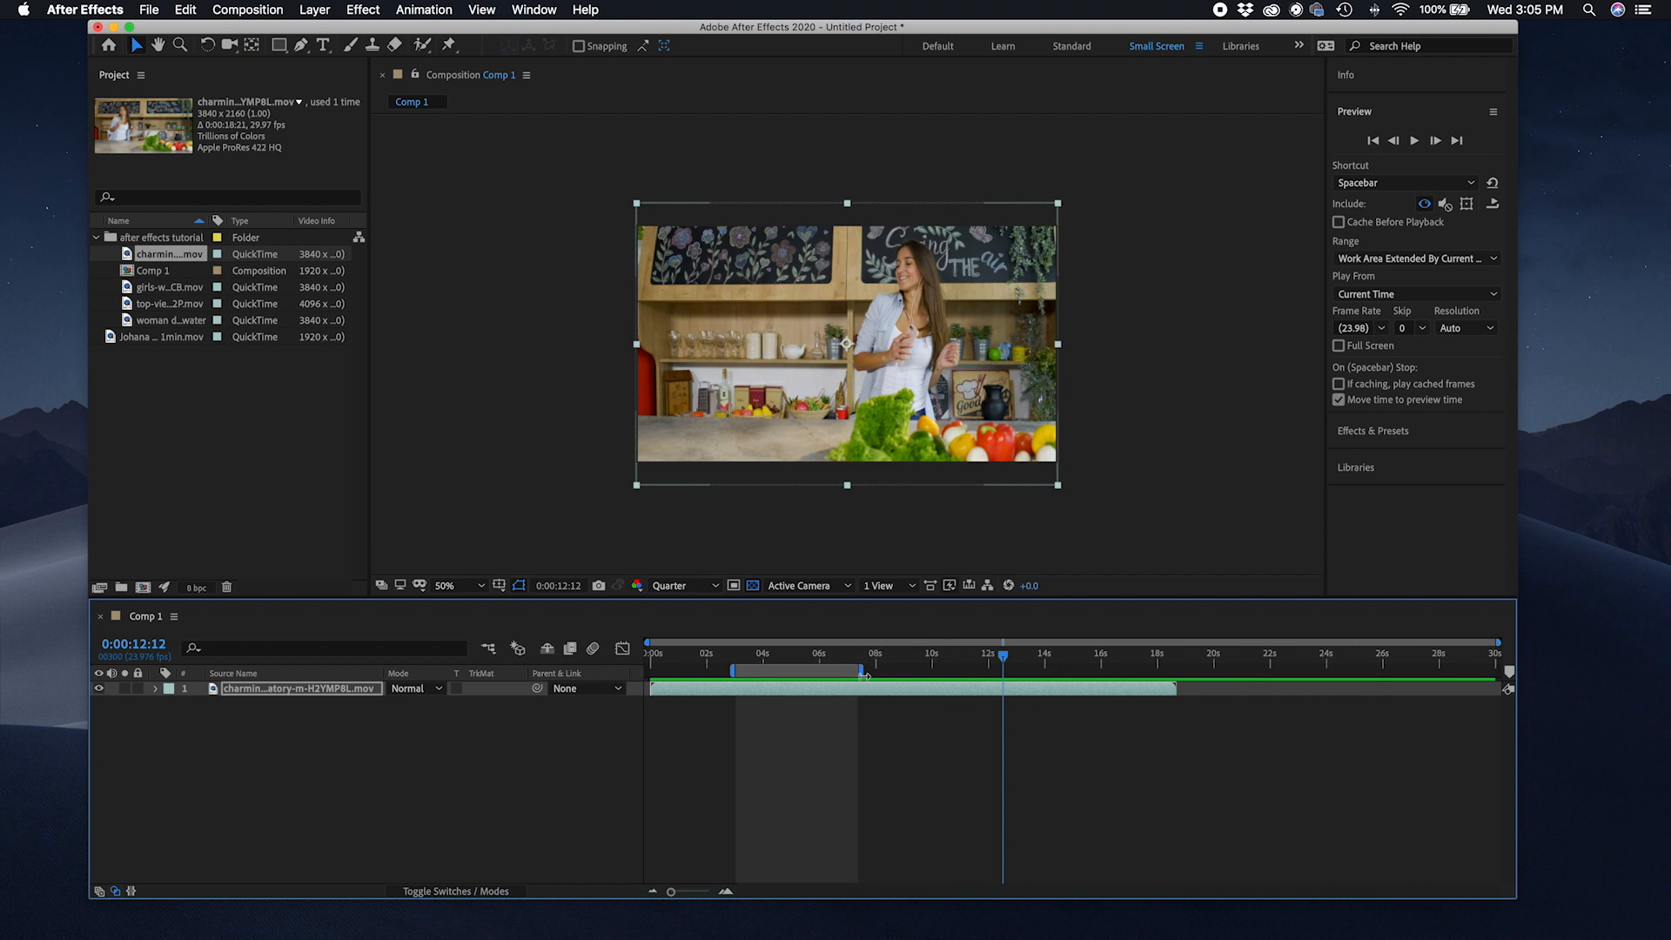
{"action": "left_click", "coordinate": [732, 672]}
{"action": "left_click_drag", "start_coordinate": [731, 672], "coordinate": [703, 672]}
{"action": "left_click_drag", "start_coordinate": [862, 673], "coordinate": [880, 674]}
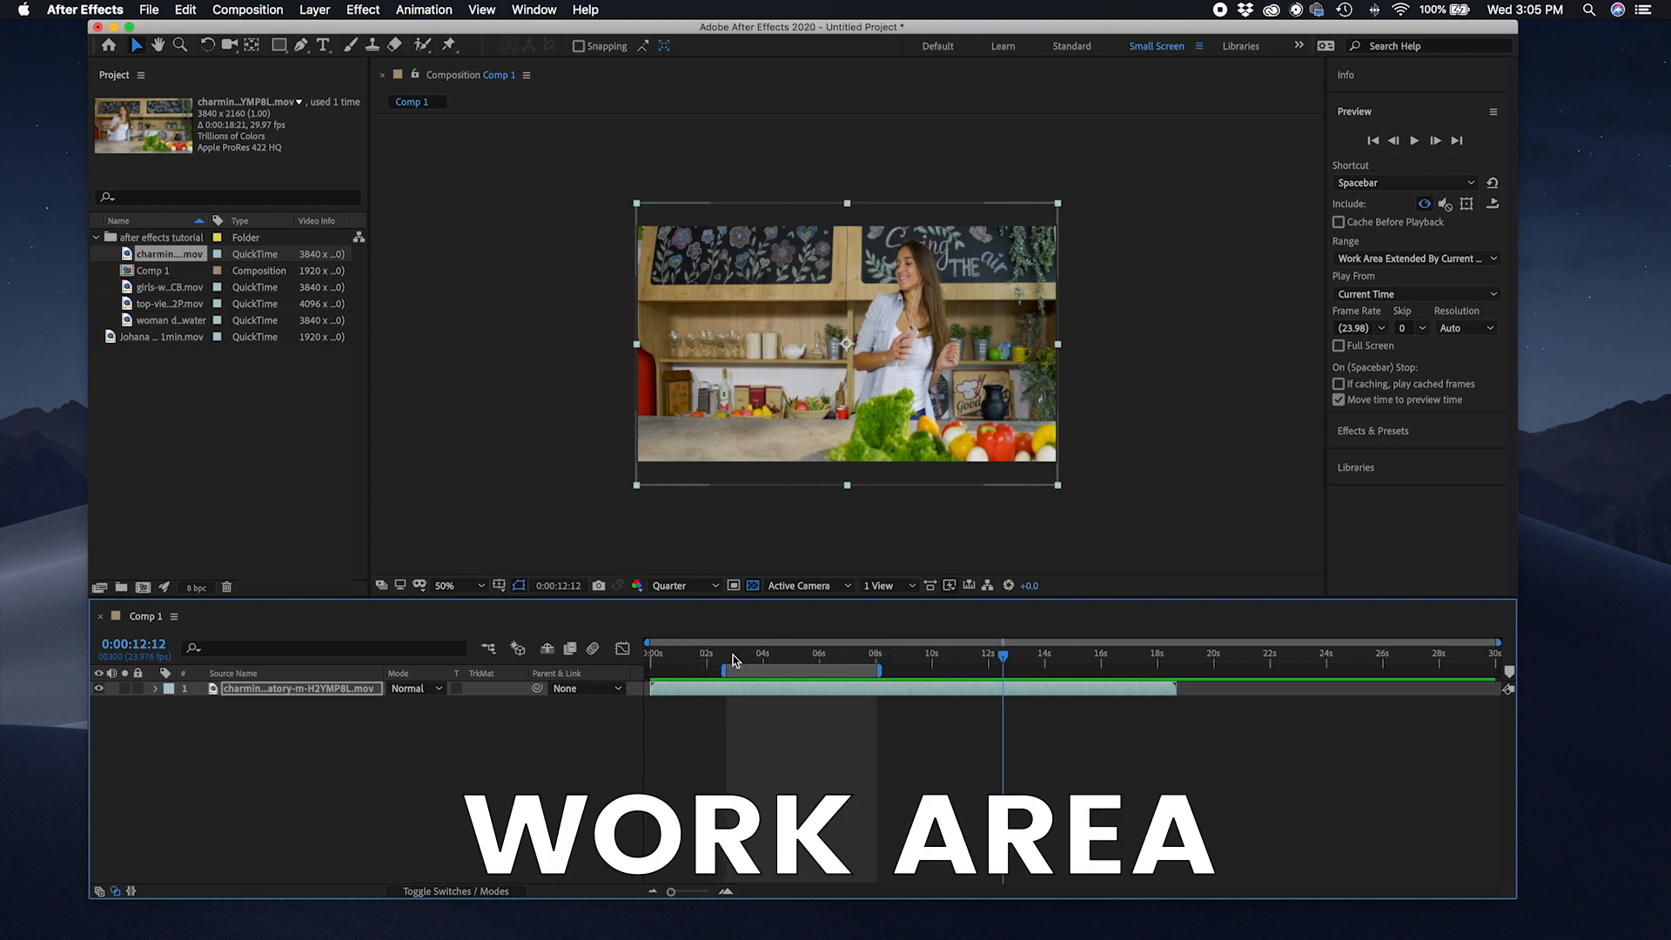
Step: Preview the composition within the work area from near its start
{"action": "left_click", "coordinate": [734, 661]}
{"action": "key", "text": "space"}
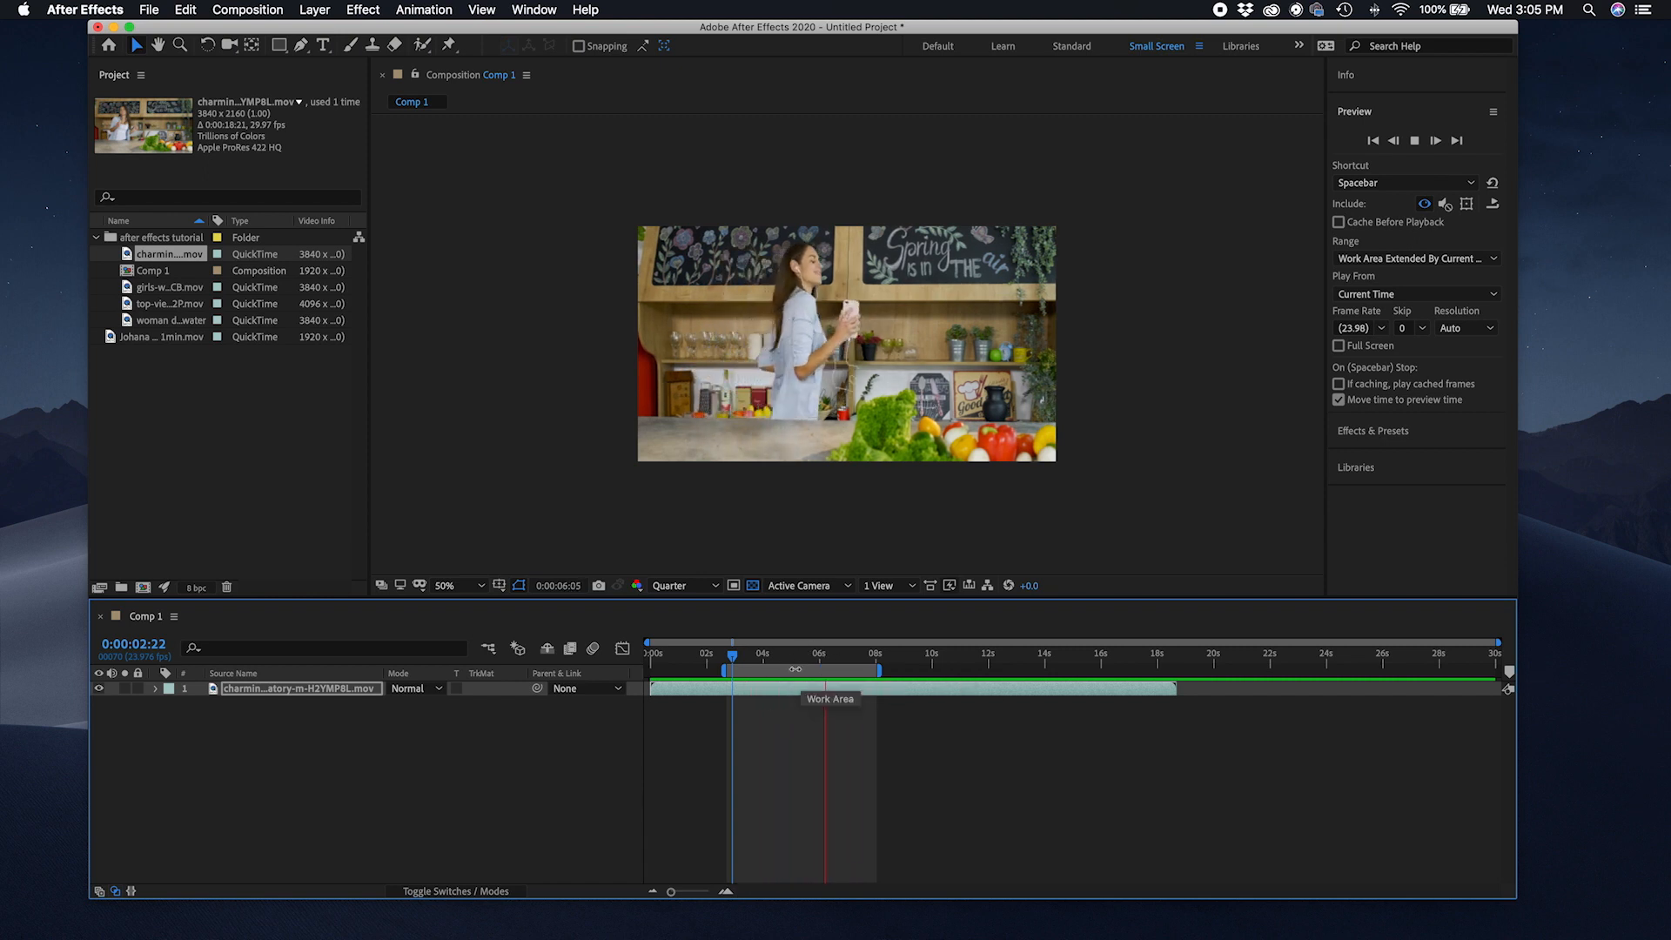
{"action": "key", "text": "space"}
{"action": "left_click", "coordinate": [712, 719]}
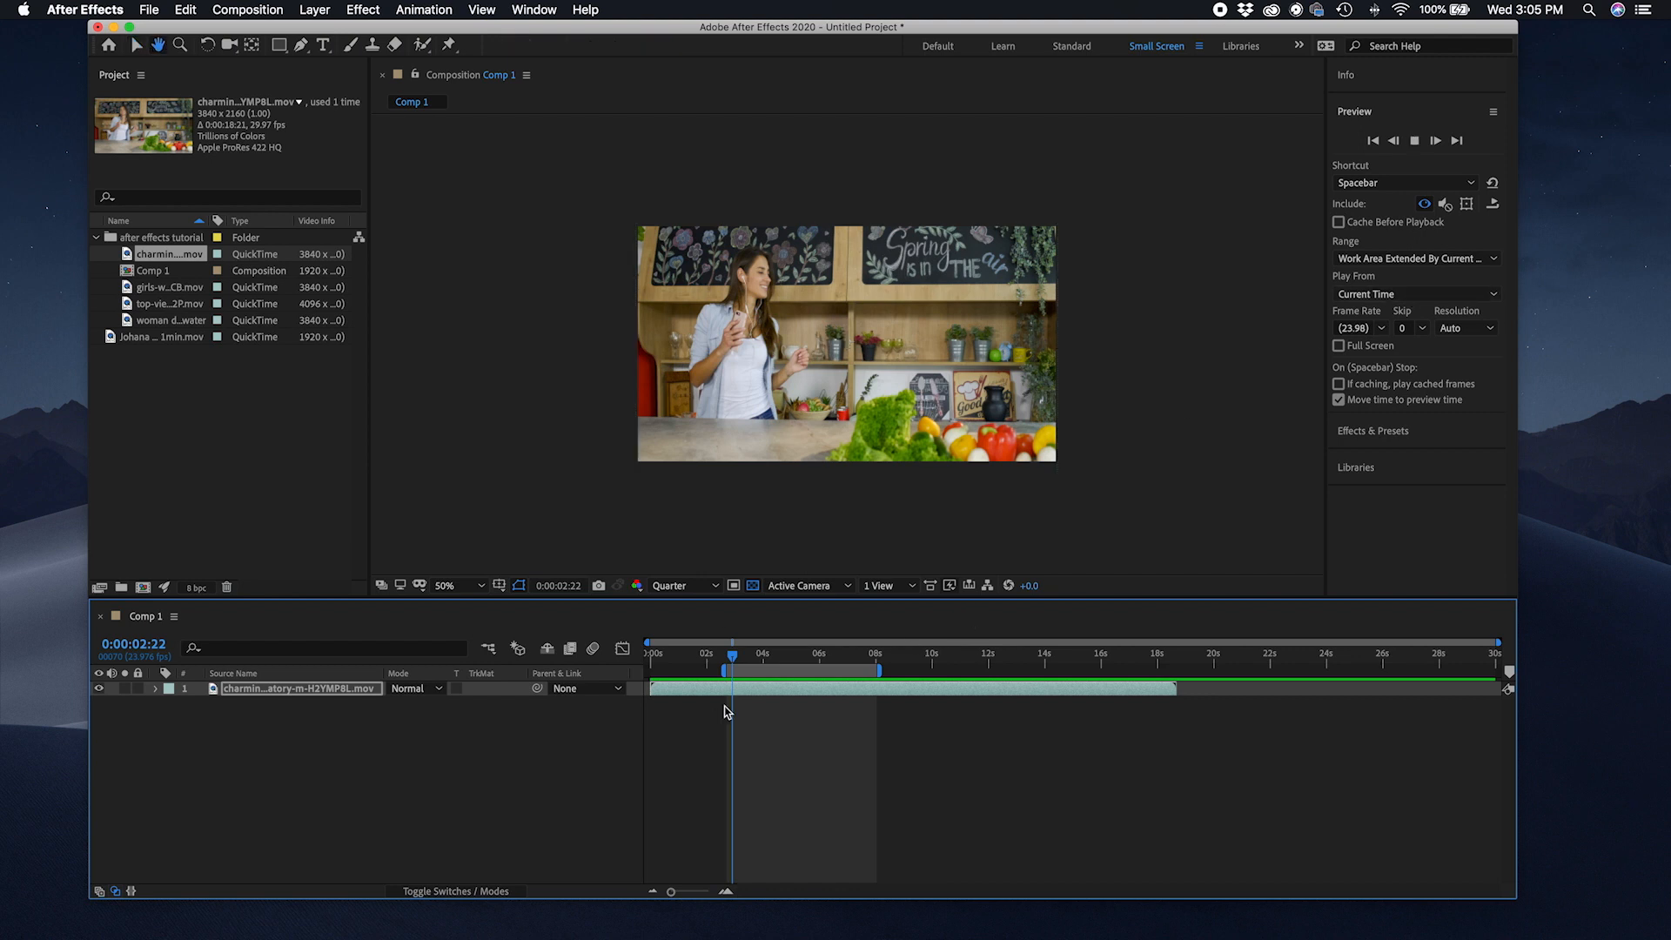
{"action": "key", "text": "space"}
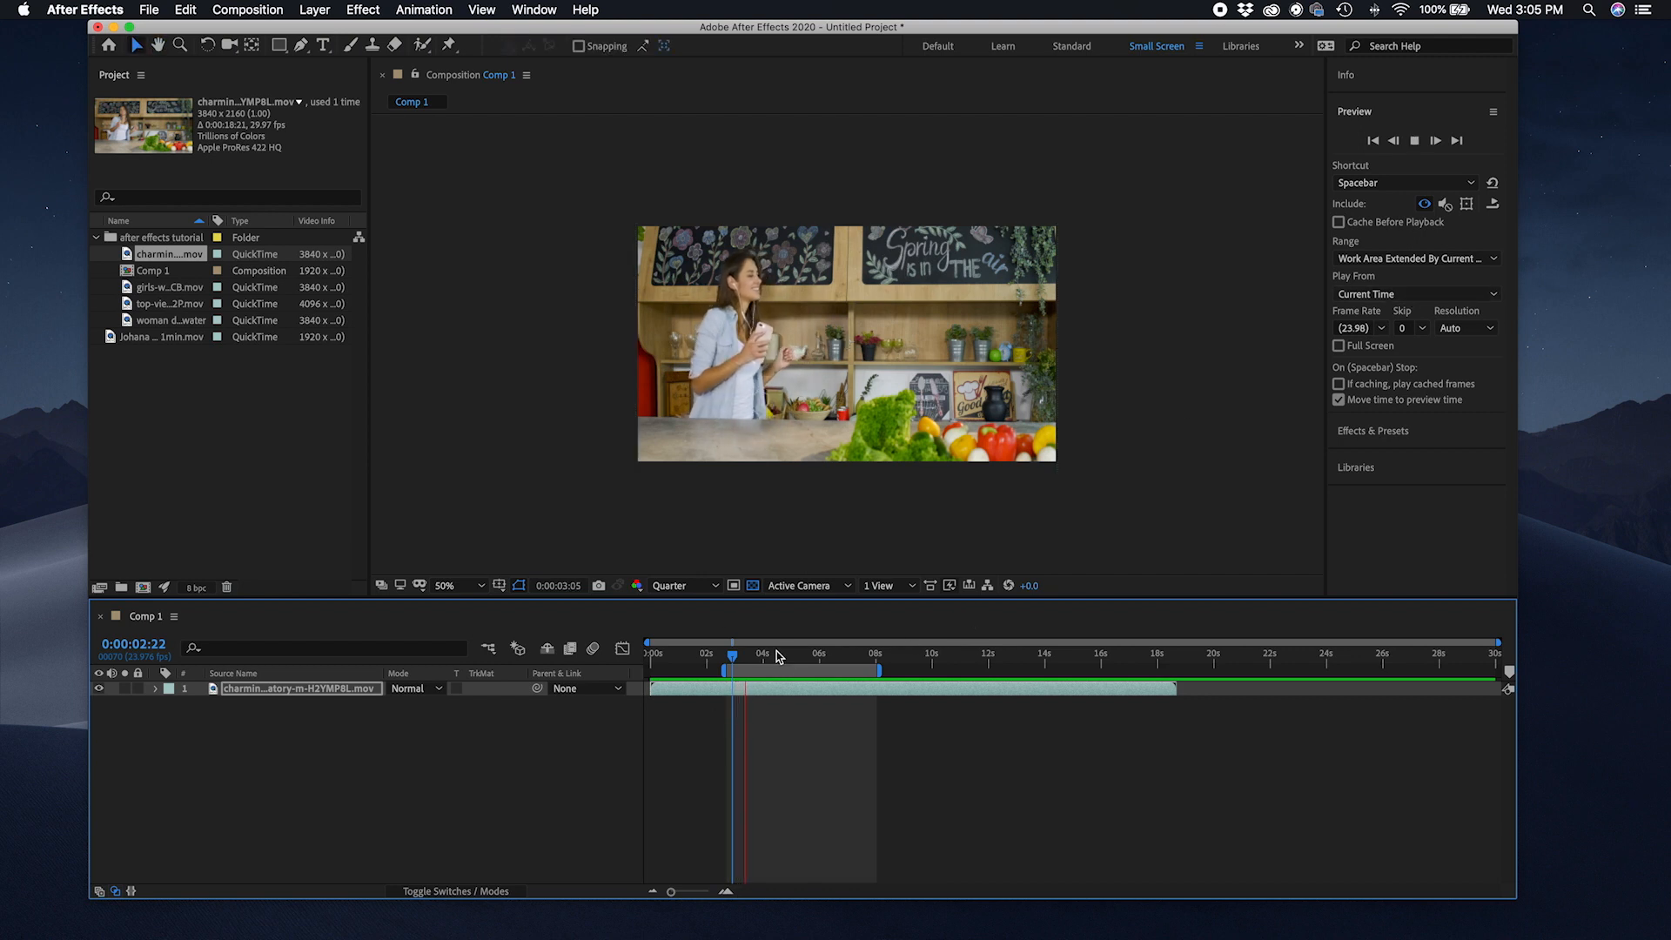
{"action": "key", "text": "space"}
Step: Scrub the playhead to about 7 seconds and preview the work area again
{"action": "left_click", "coordinate": [742, 689]}
{"action": "left_click_drag", "start_coordinate": [762, 661], "coordinate": [828, 662]}
{"action": "left_click", "coordinate": [857, 660]}
{"action": "key", "text": "space"}
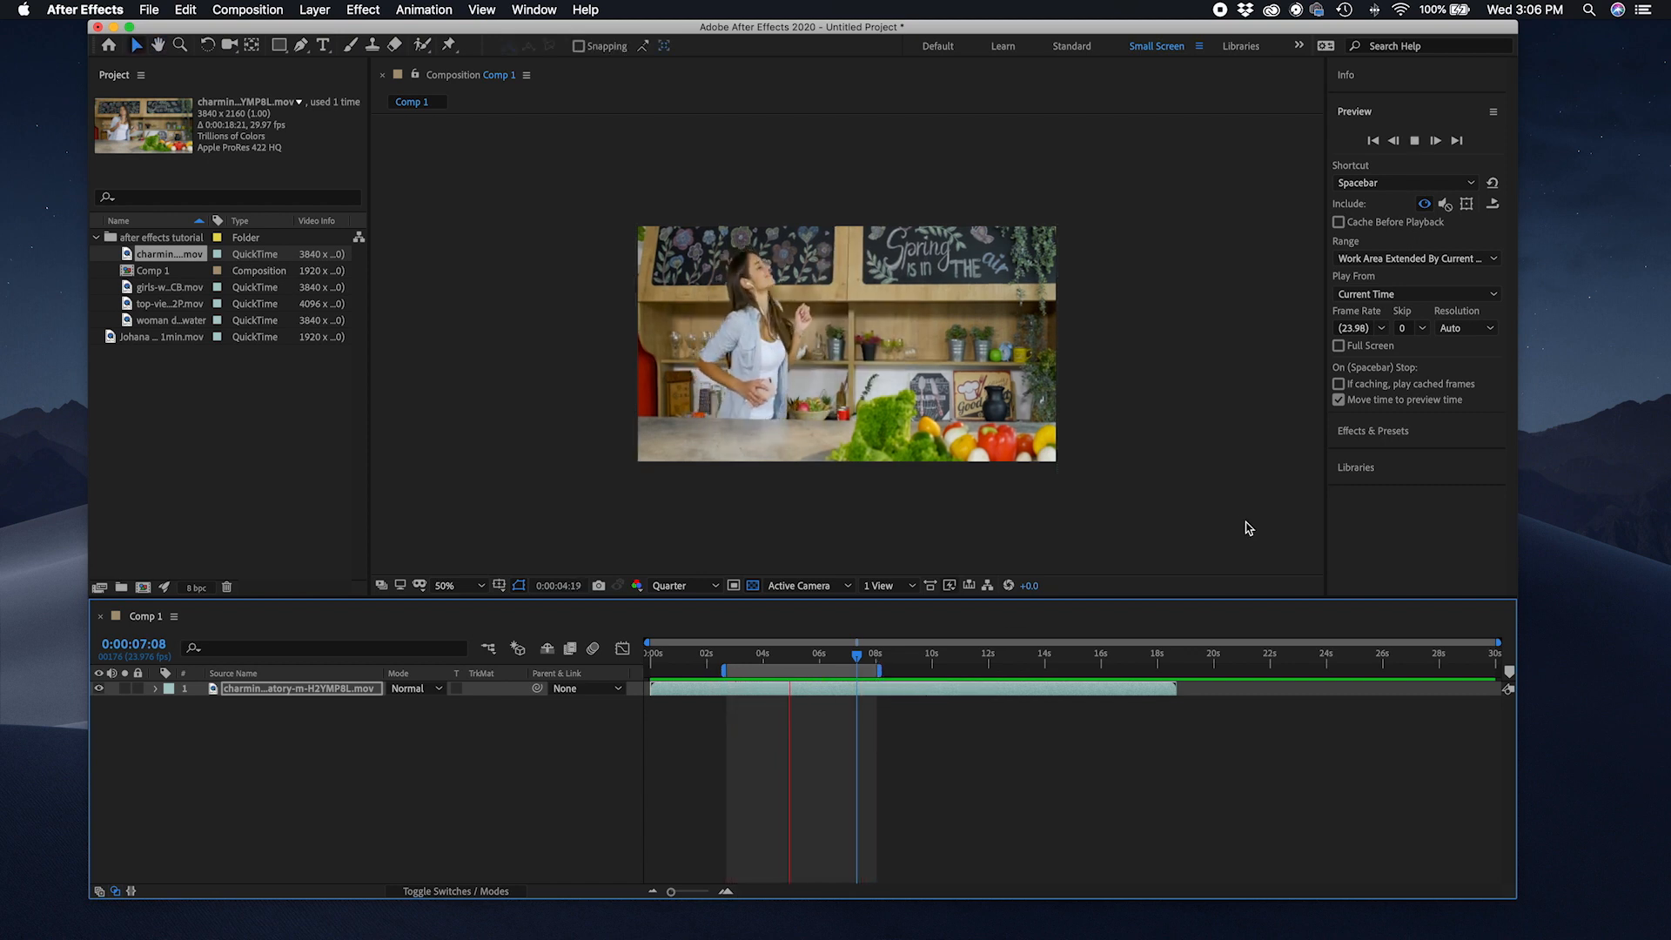
{"action": "key", "text": "space"}
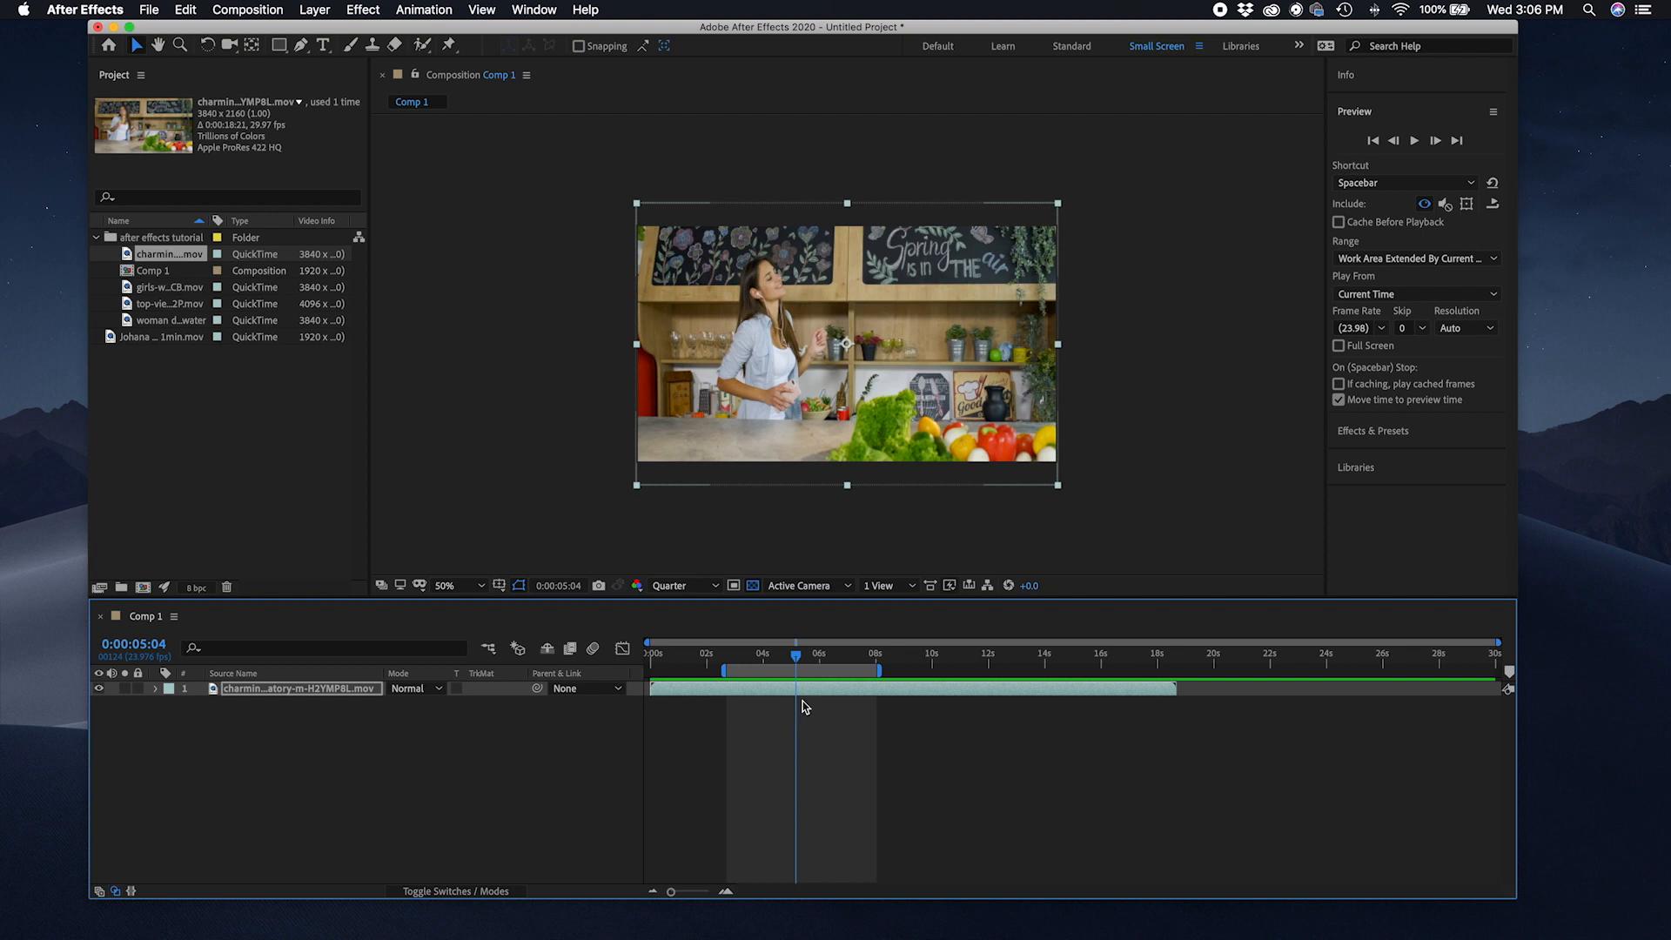
Step: Shift the work area slightly earlier and deselect the layer
{"action": "mouse_move", "coordinate": [781, 669]}
{"action": "left_mouse_down"}
{"action": "mouse_move", "coordinate": [865, 675]}
{"action": "mouse_move", "coordinate": [750, 679]}
{"action": "mouse_move", "coordinate": [775, 678]}
{"action": "left_mouse_up"}
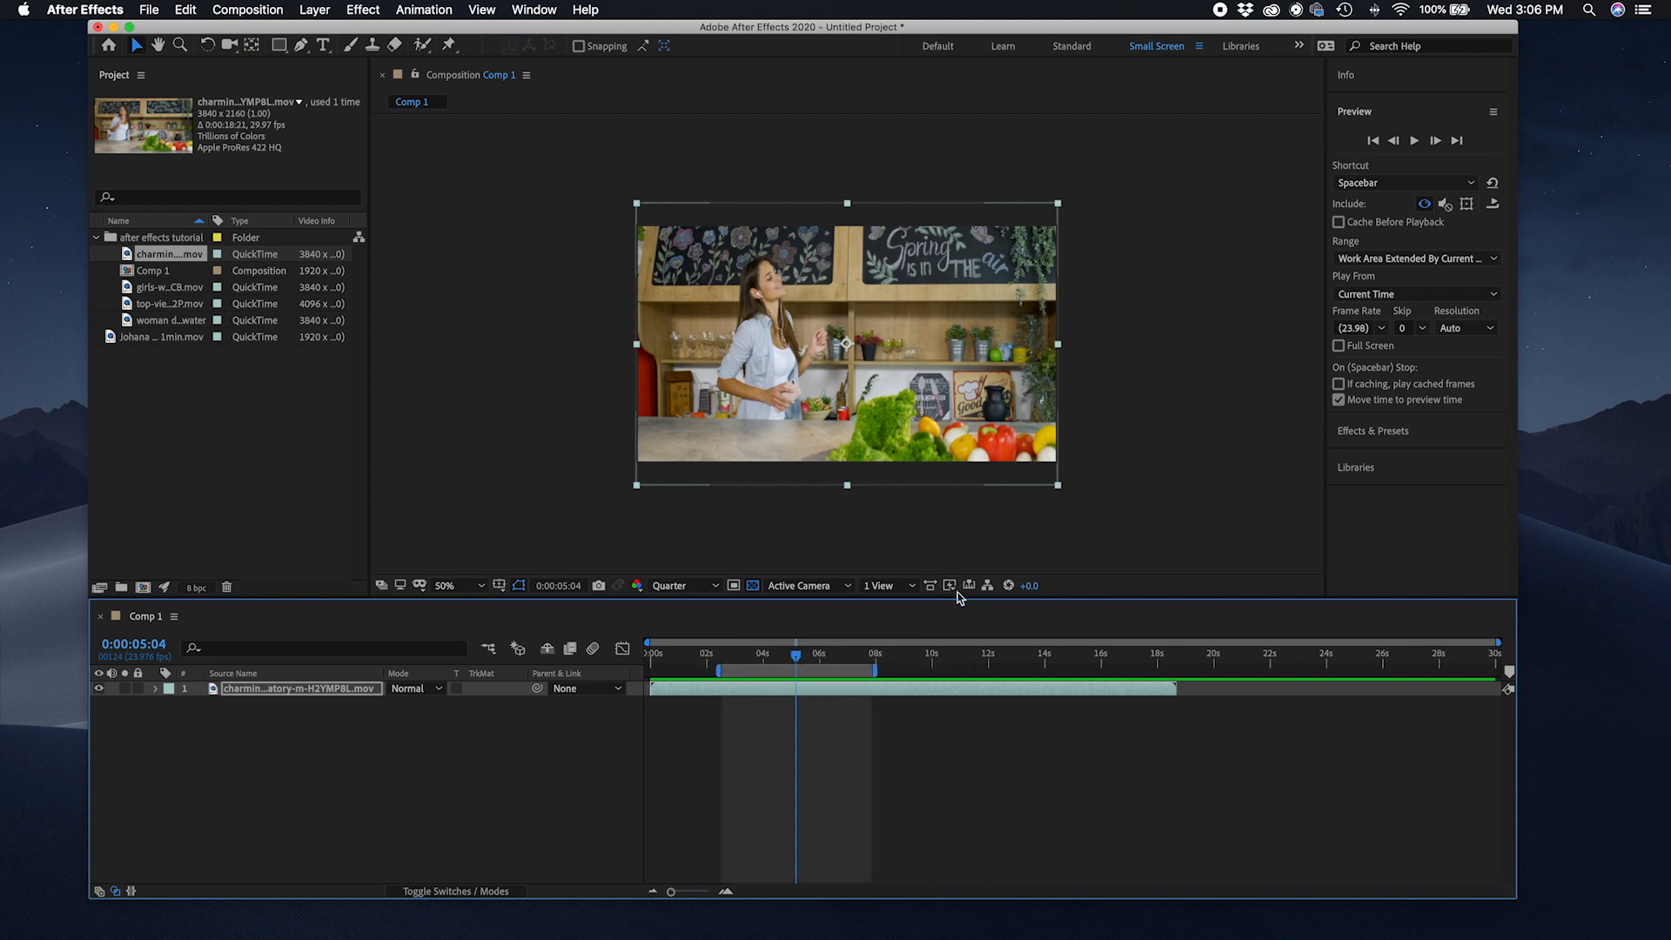
{"action": "left_click", "coordinate": [1239, 352]}
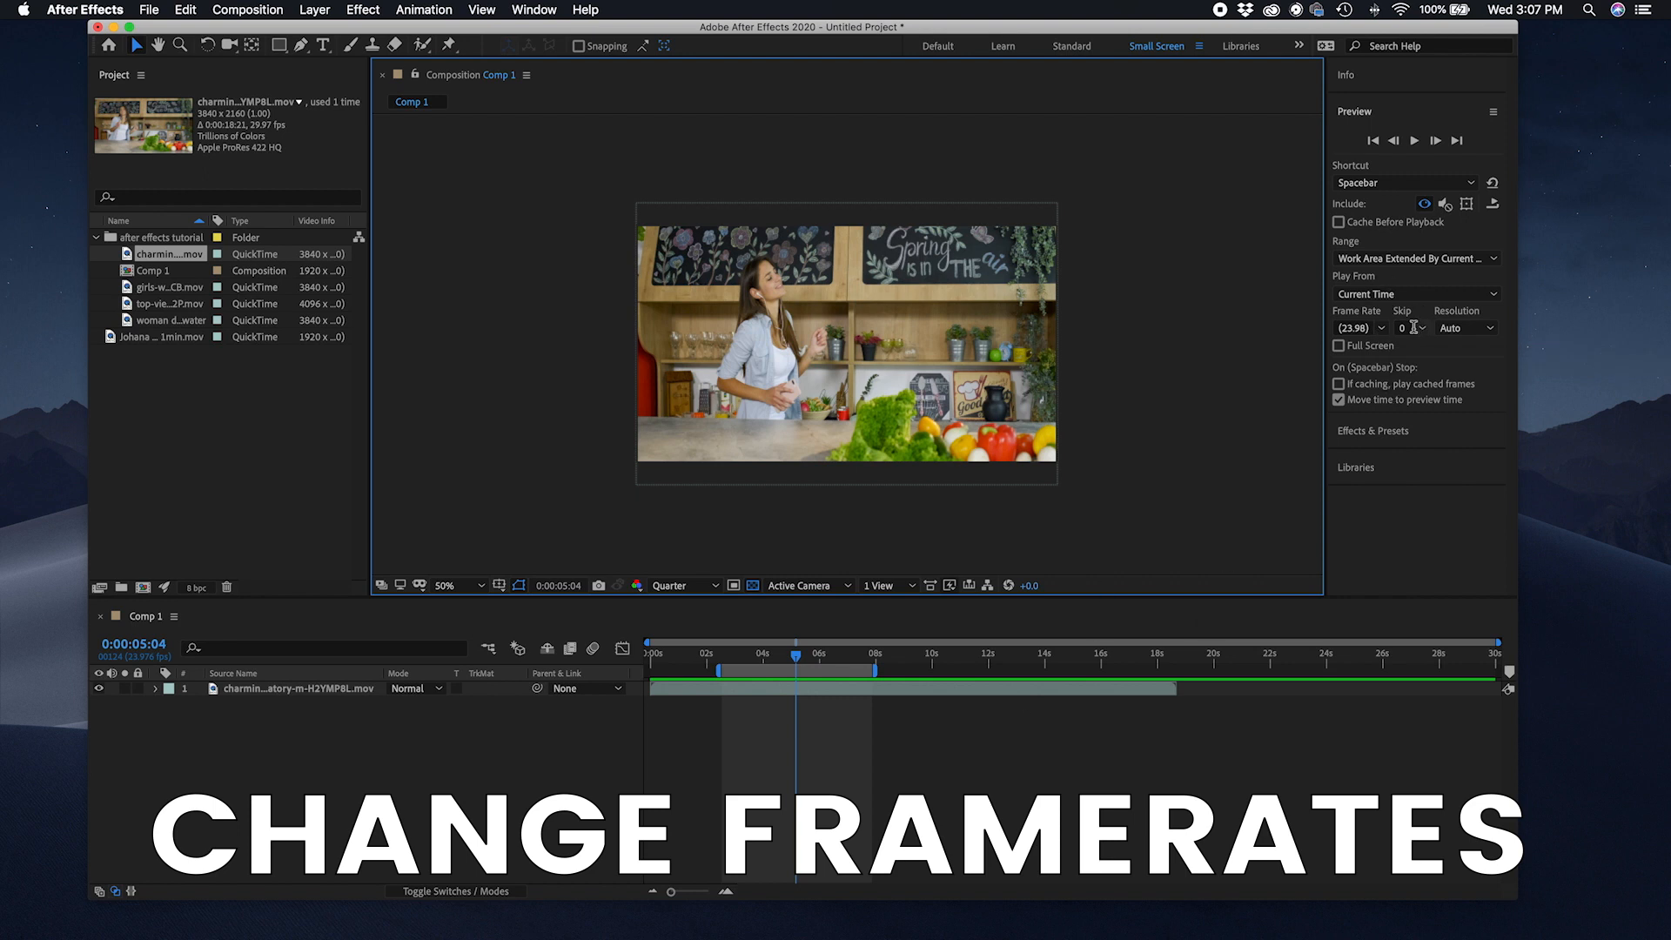
Step: Cycle the Preview panel's playback resolution through Half, Third and Quarter, returning it to Auto
{"action": "left_click", "coordinate": [1478, 331]}
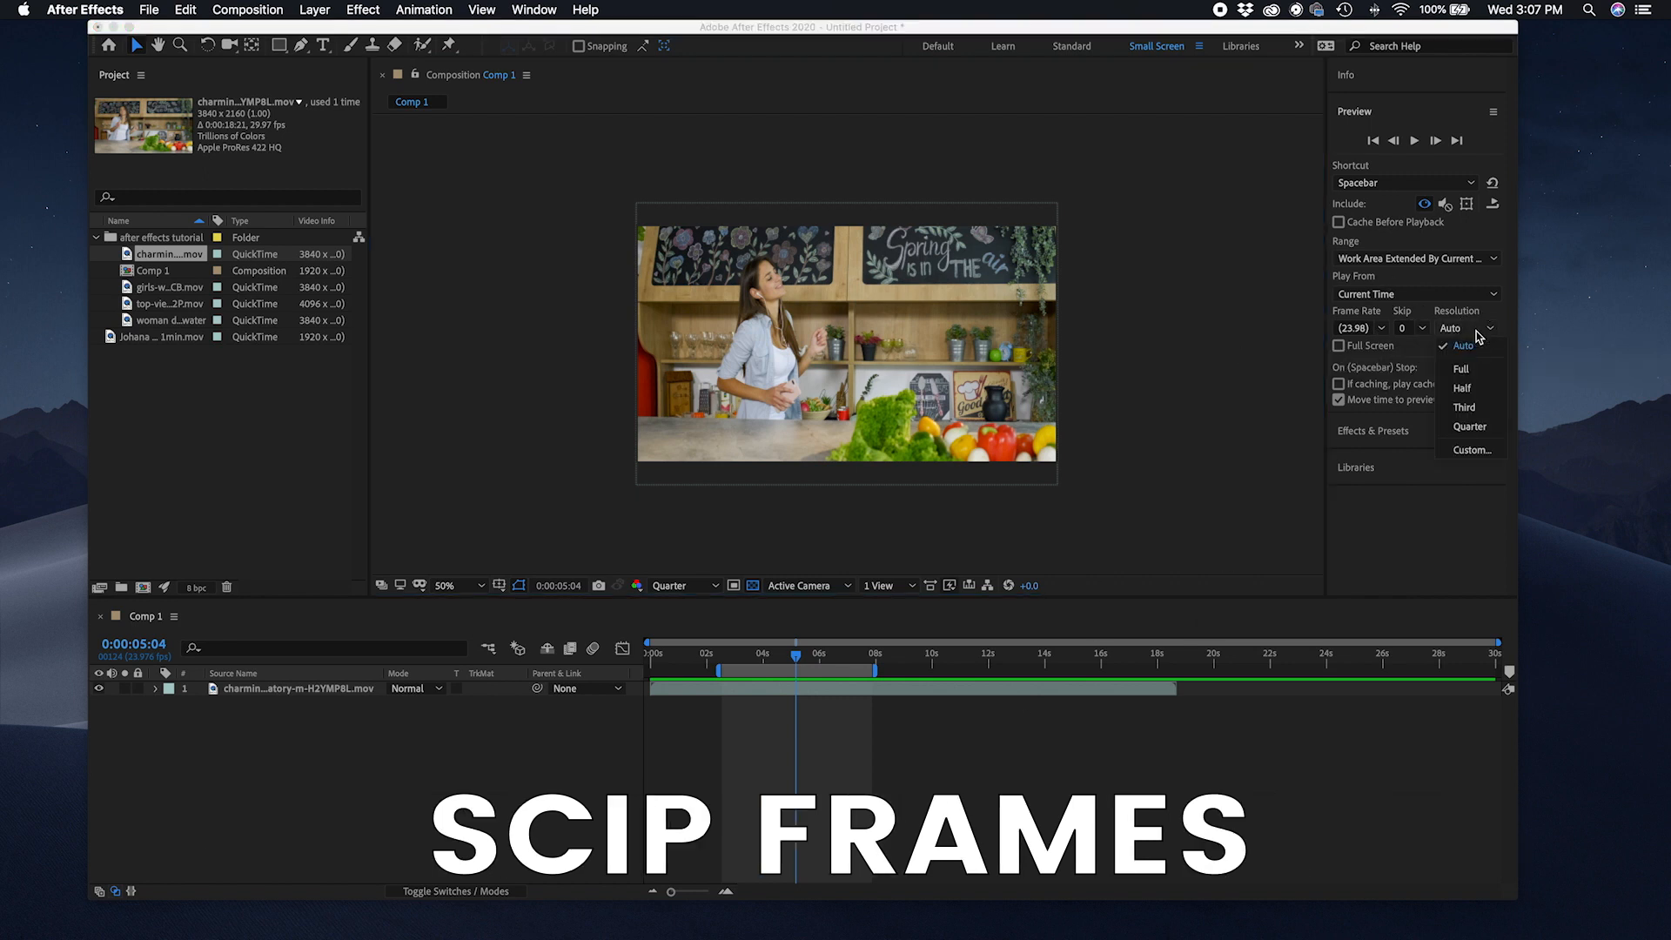
{"action": "left_click", "coordinate": [1476, 388]}
{"action": "left_click", "coordinate": [1470, 328]}
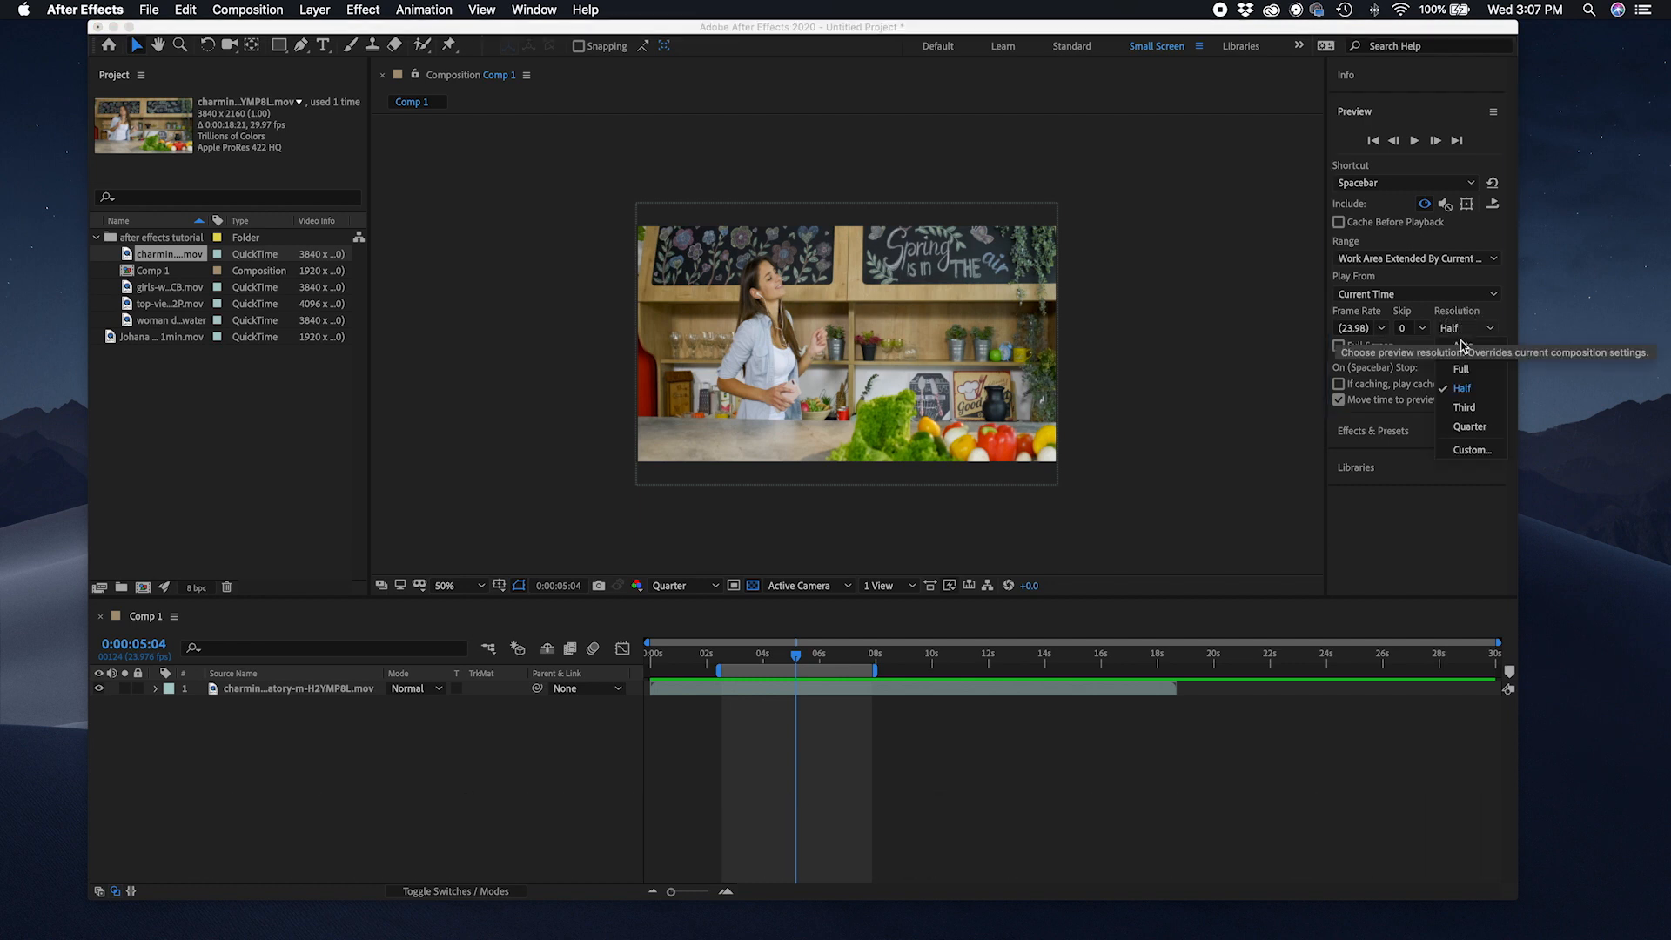
{"action": "left_click", "coordinate": [1476, 406]}
{"action": "left_click", "coordinate": [1476, 328]}
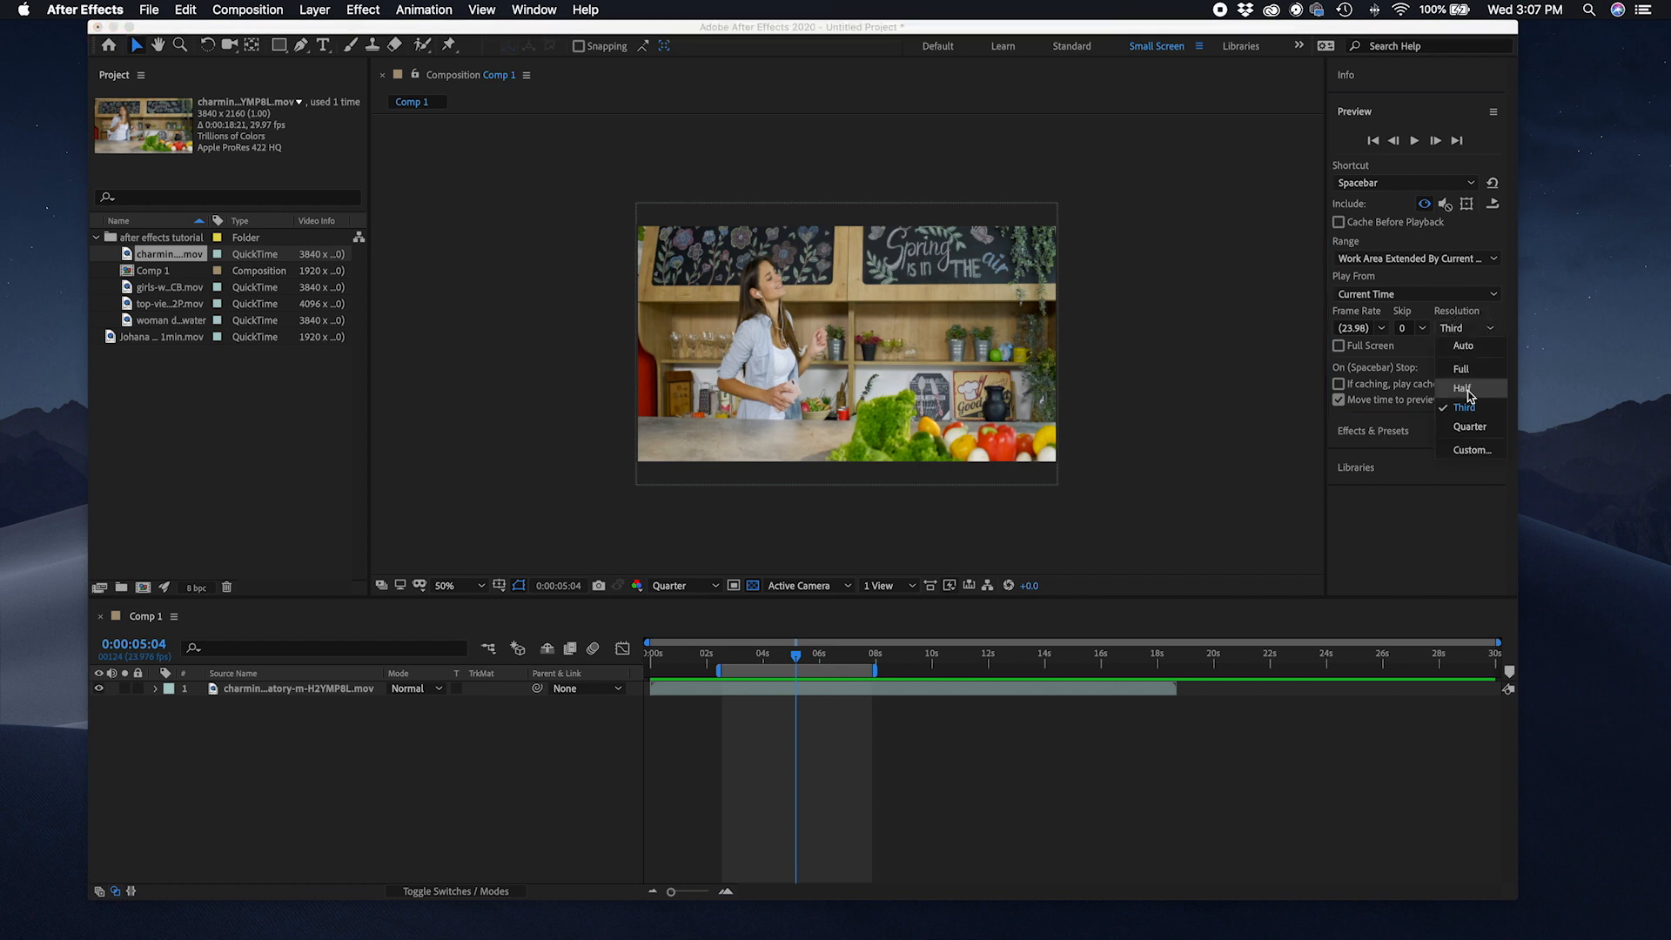
{"action": "left_click", "coordinate": [1469, 427]}
{"action": "left_click", "coordinate": [1462, 331]}
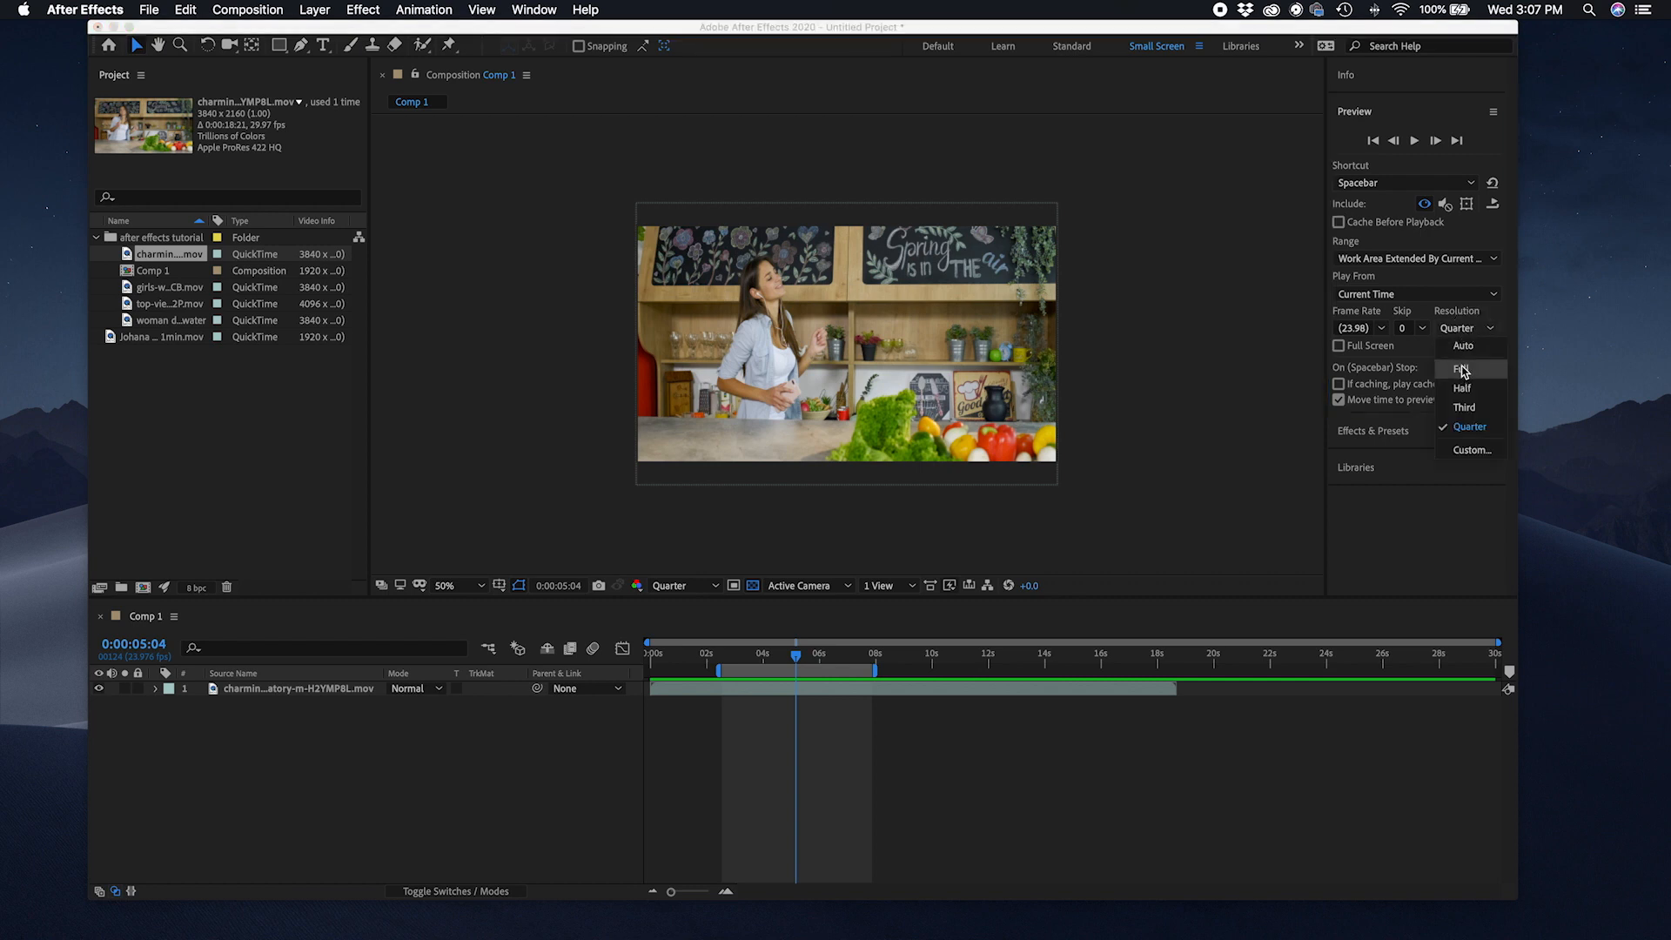
{"action": "left_click", "coordinate": [1462, 345]}
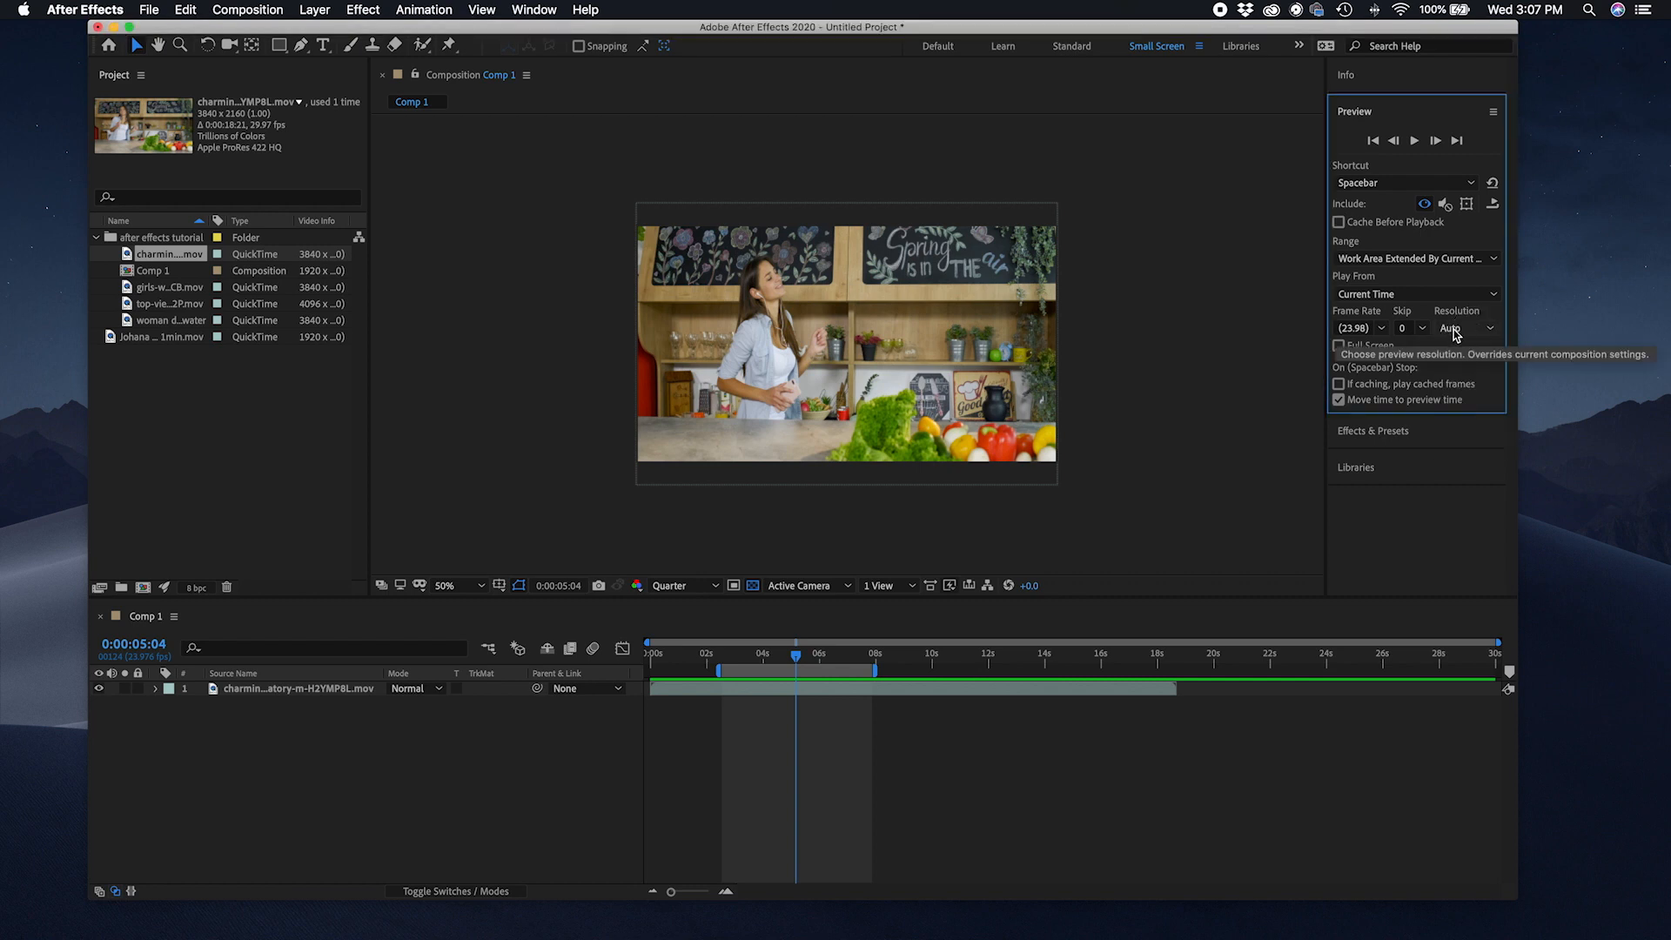
Step: Switch the composition viewer resolution to Full, then back to Quarter
{"action": "left_click", "coordinate": [710, 586]}
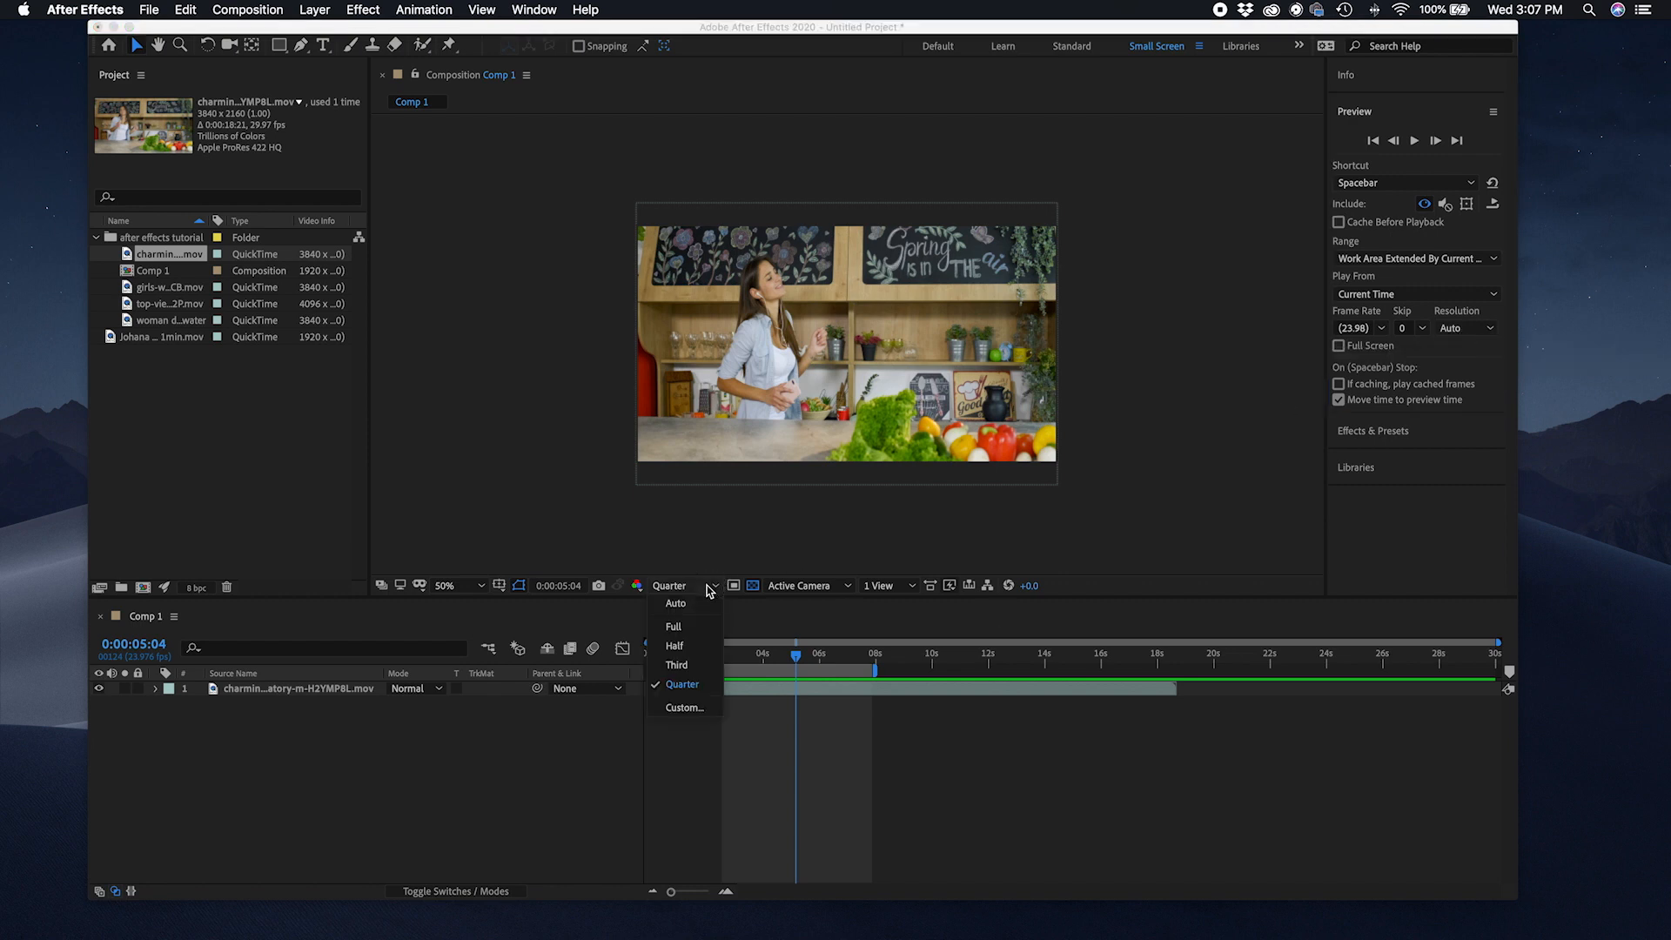
{"action": "left_click", "coordinate": [683, 626]}
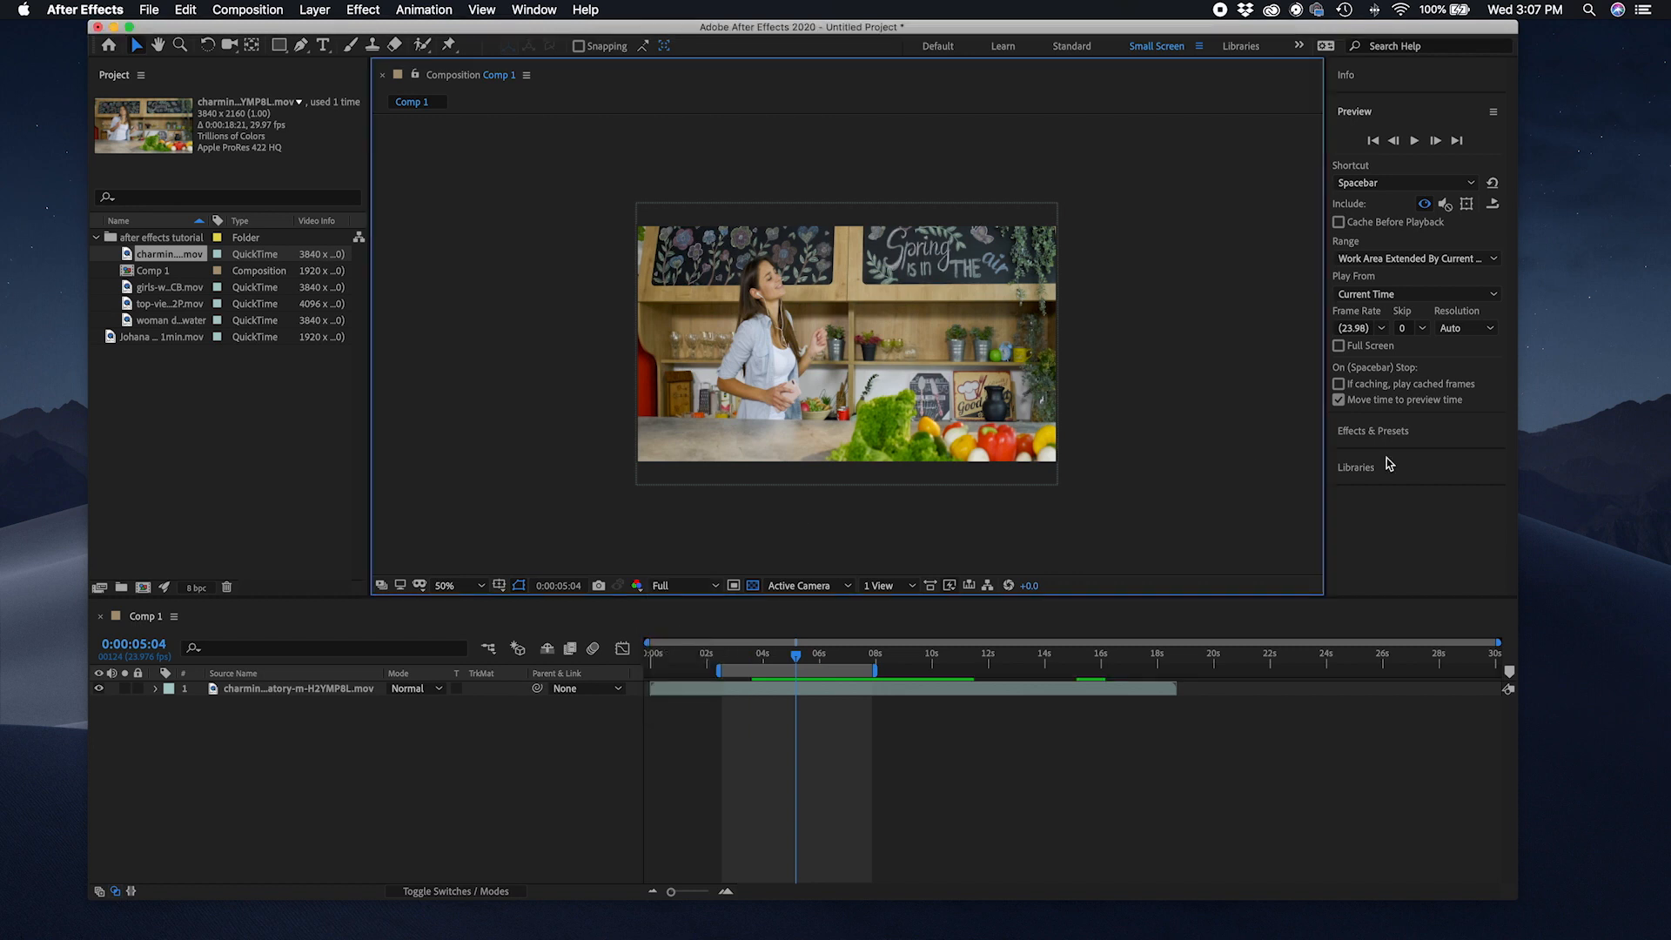
{"action": "left_click", "coordinate": [1462, 330]}
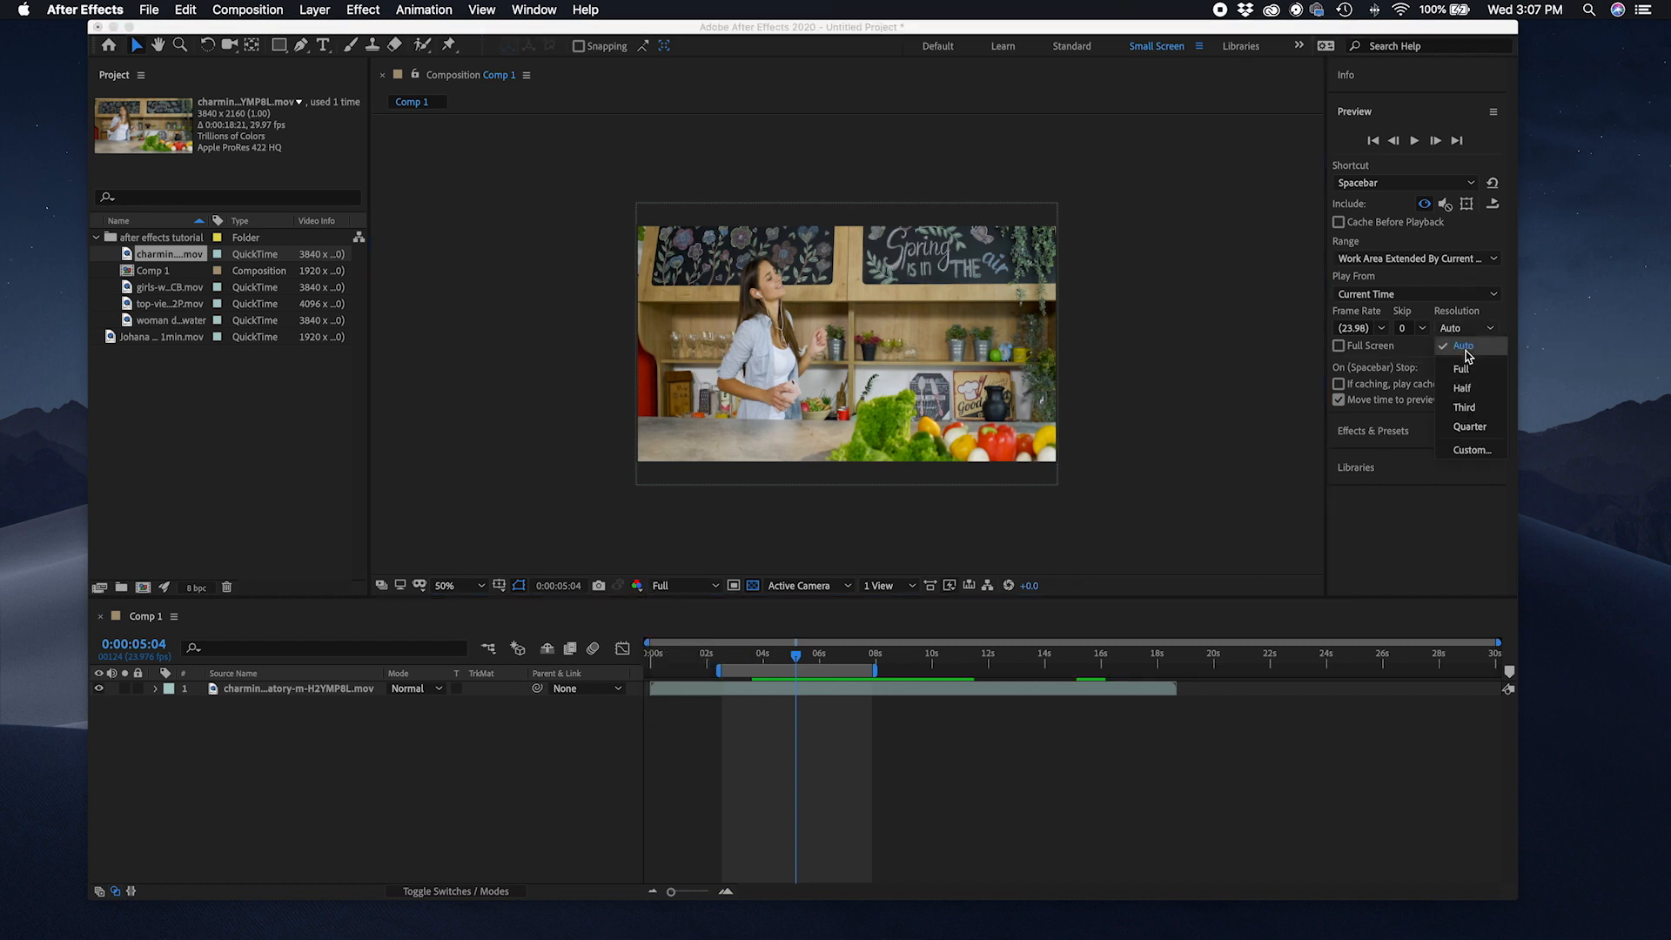
{"action": "left_click", "coordinate": [688, 585]}
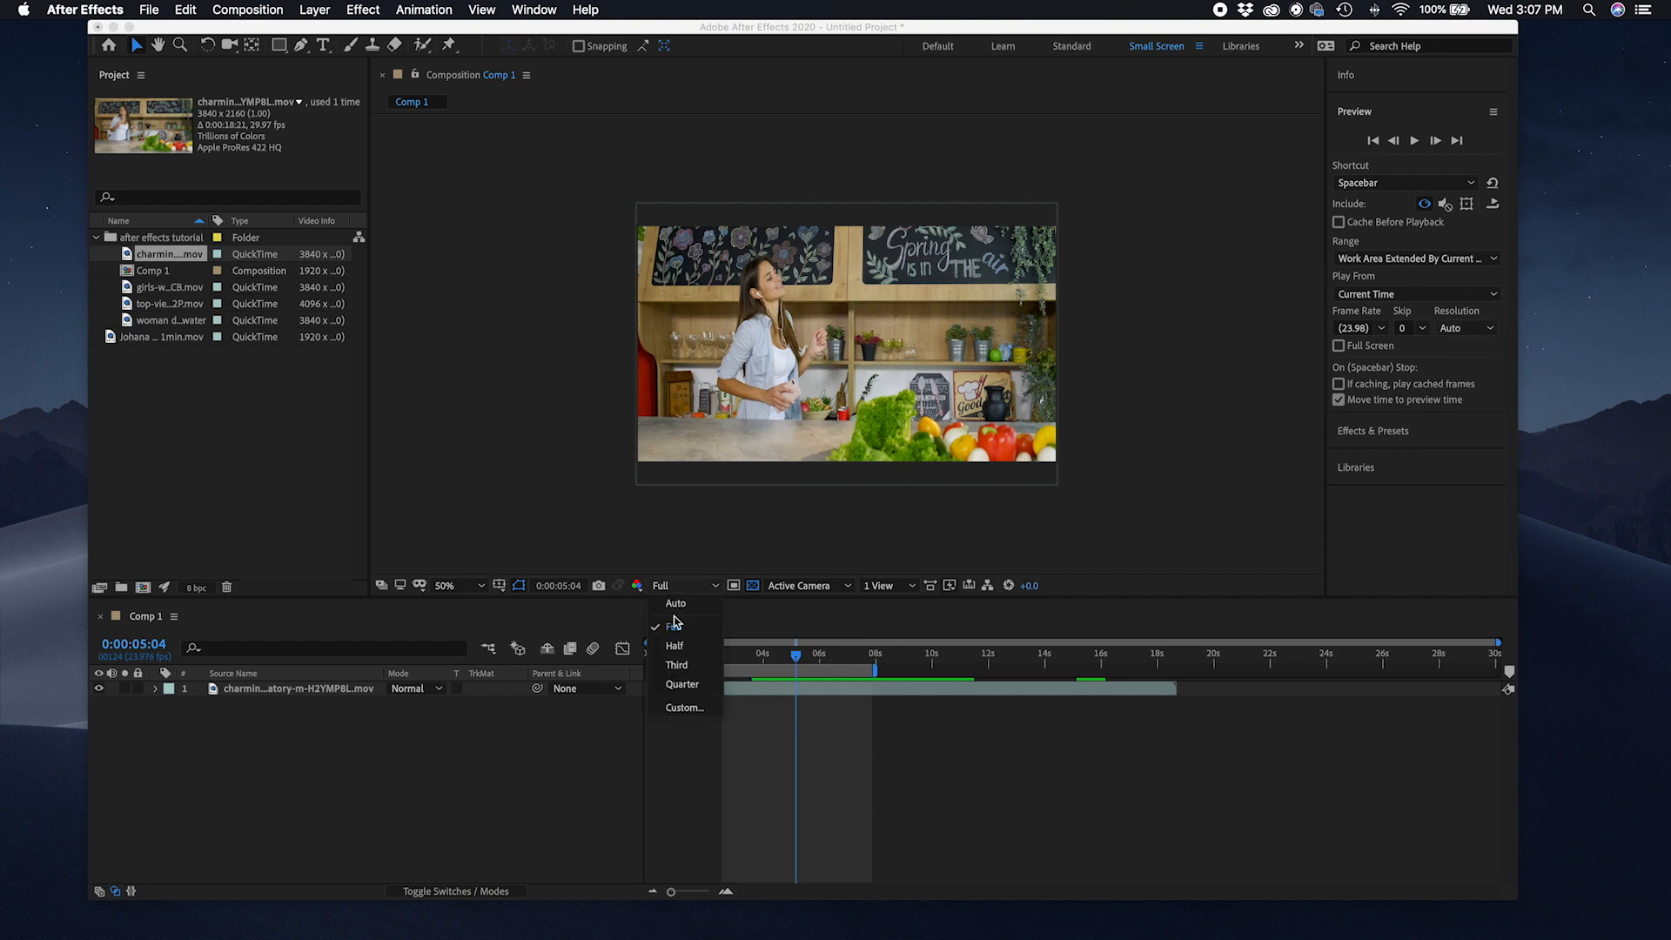
{"action": "left_click", "coordinate": [681, 685]}
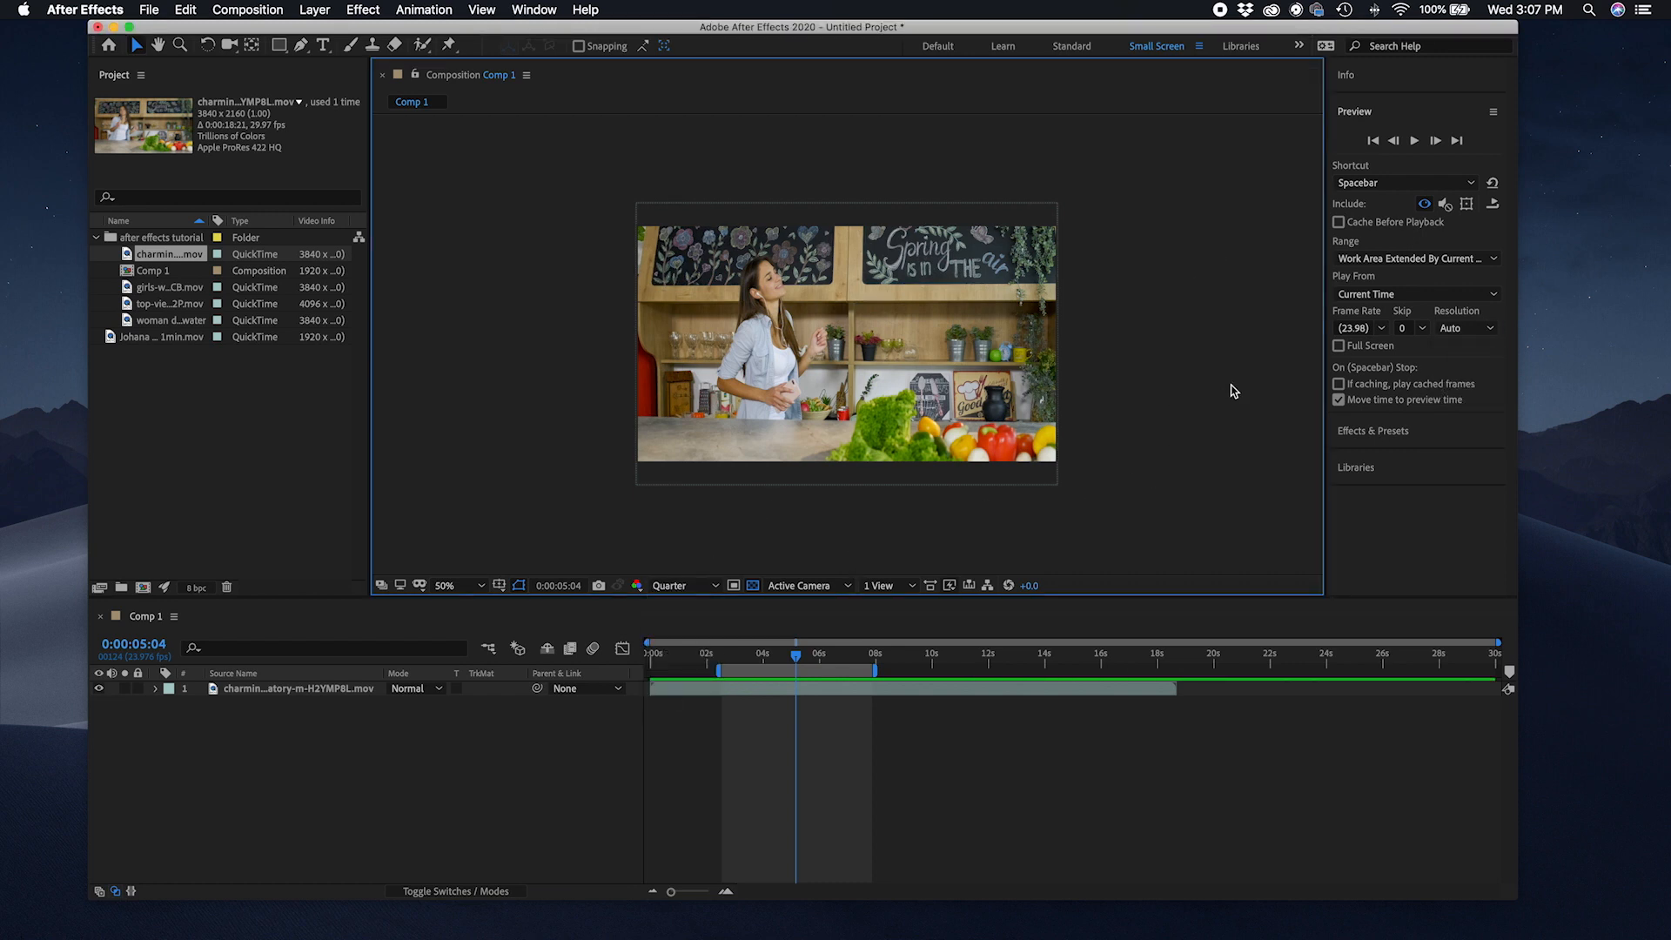
Step: Collapse the Preview panel and inspect the Fast Previews options without changing them
{"action": "left_click", "coordinate": [1410, 115]}
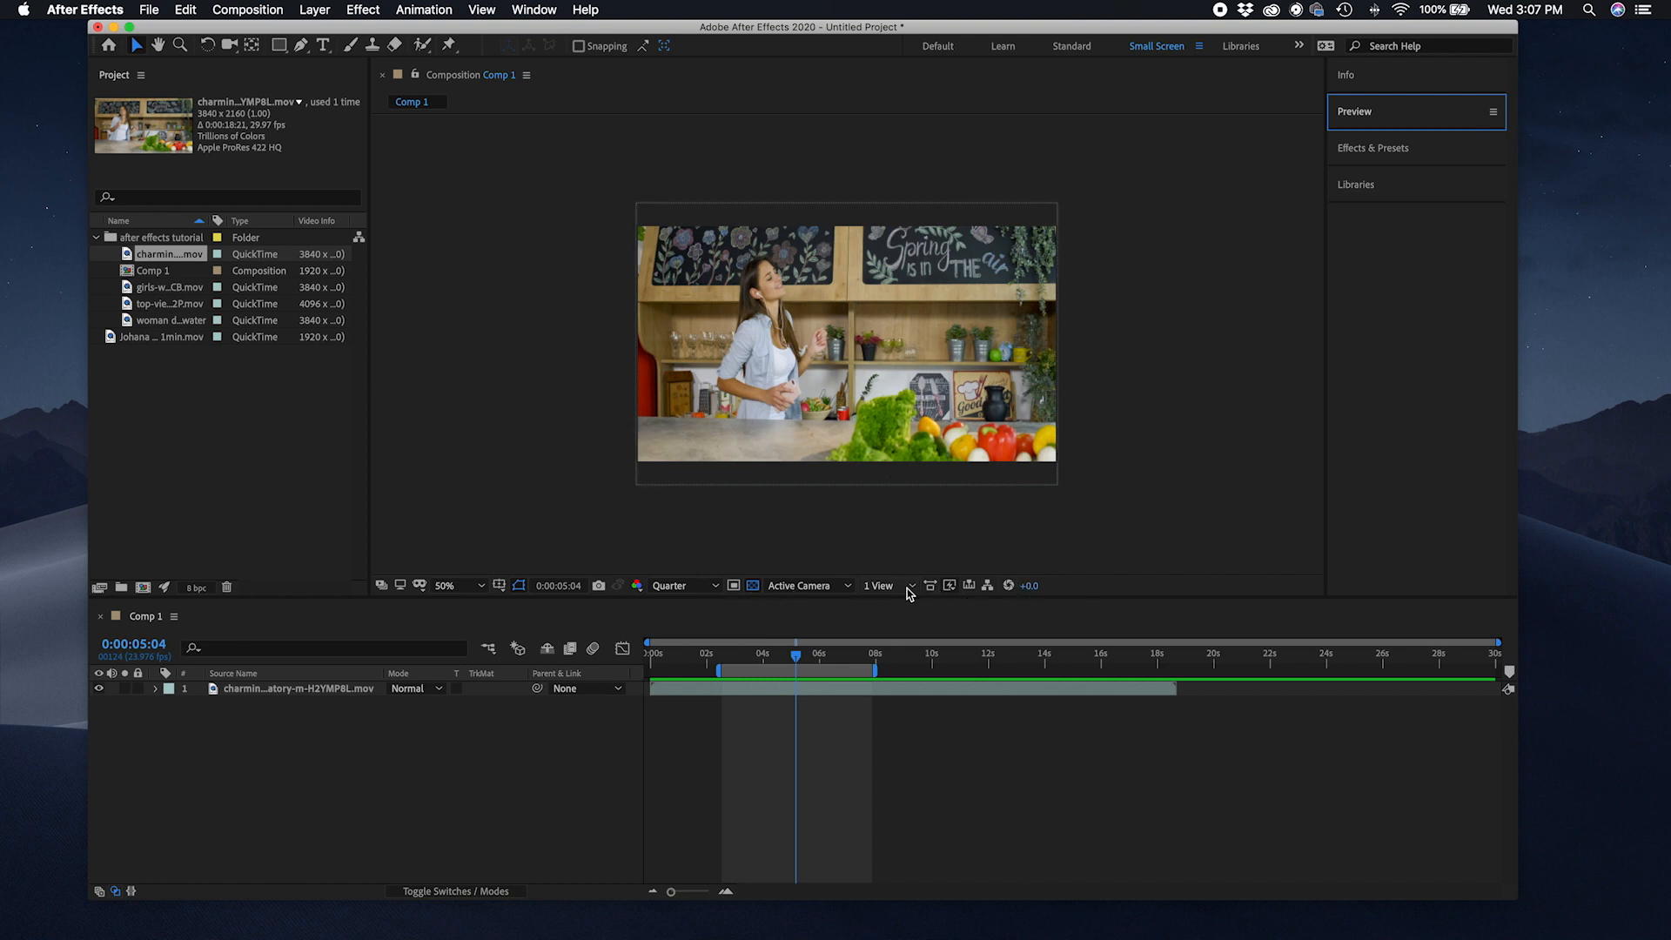
{"action": "left_click", "coordinate": [950, 586]}
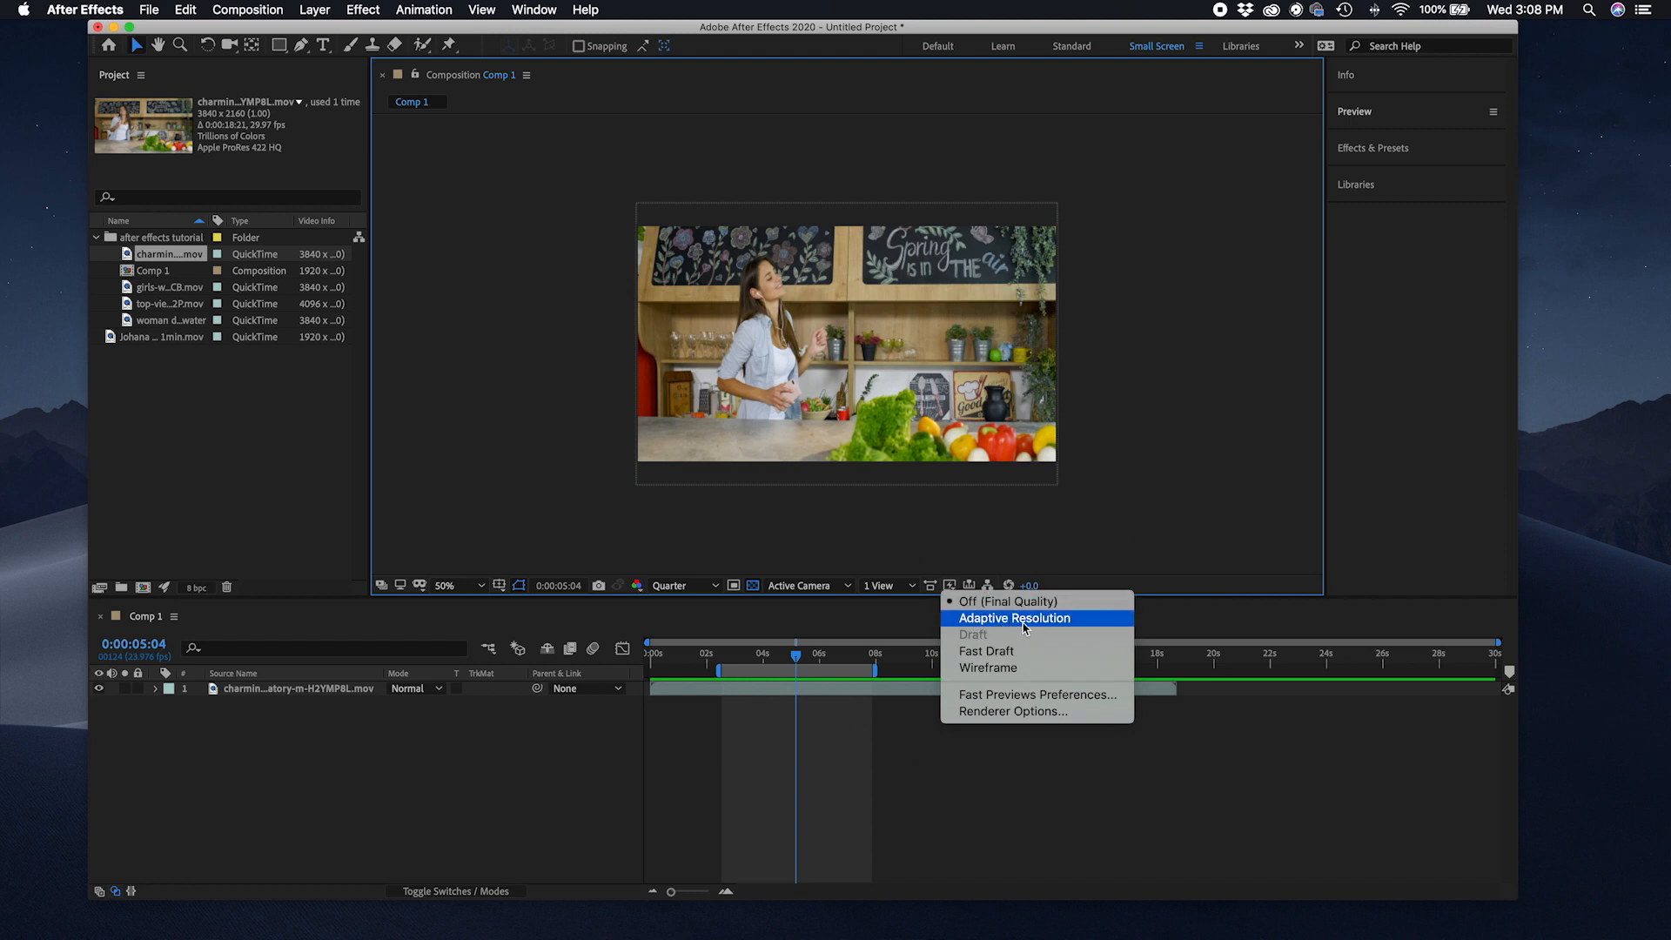
{"action": "left_click", "coordinate": [1085, 544]}
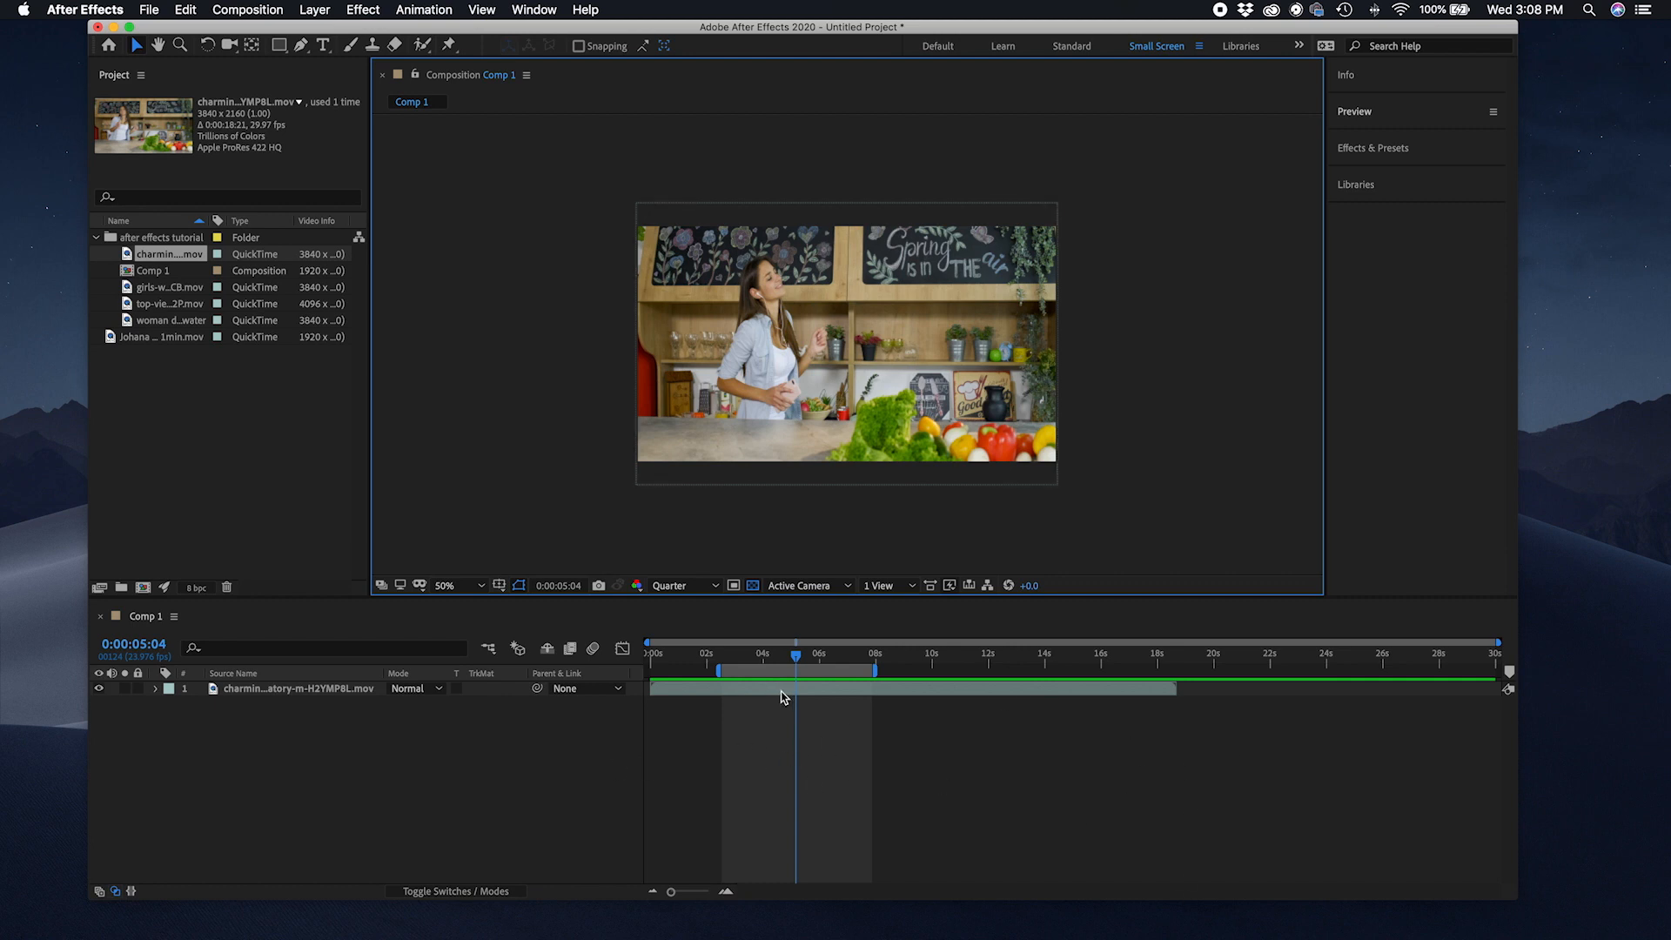
{"action": "left_click", "coordinate": [949, 585]}
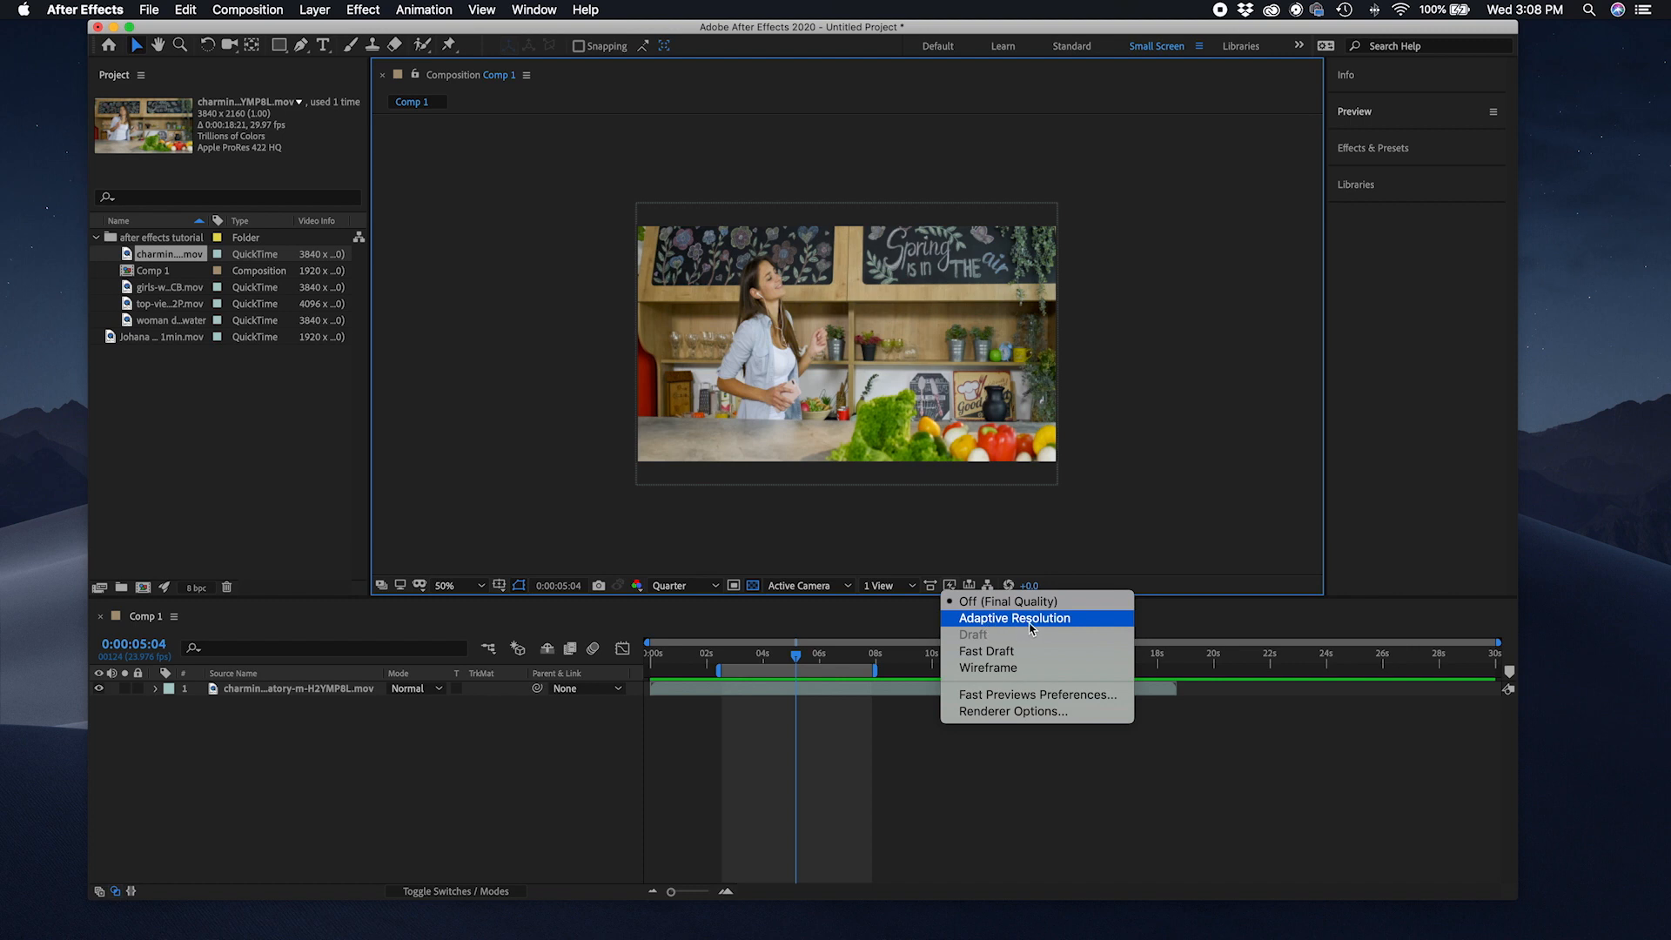
{"action": "left_click", "coordinate": [942, 546]}
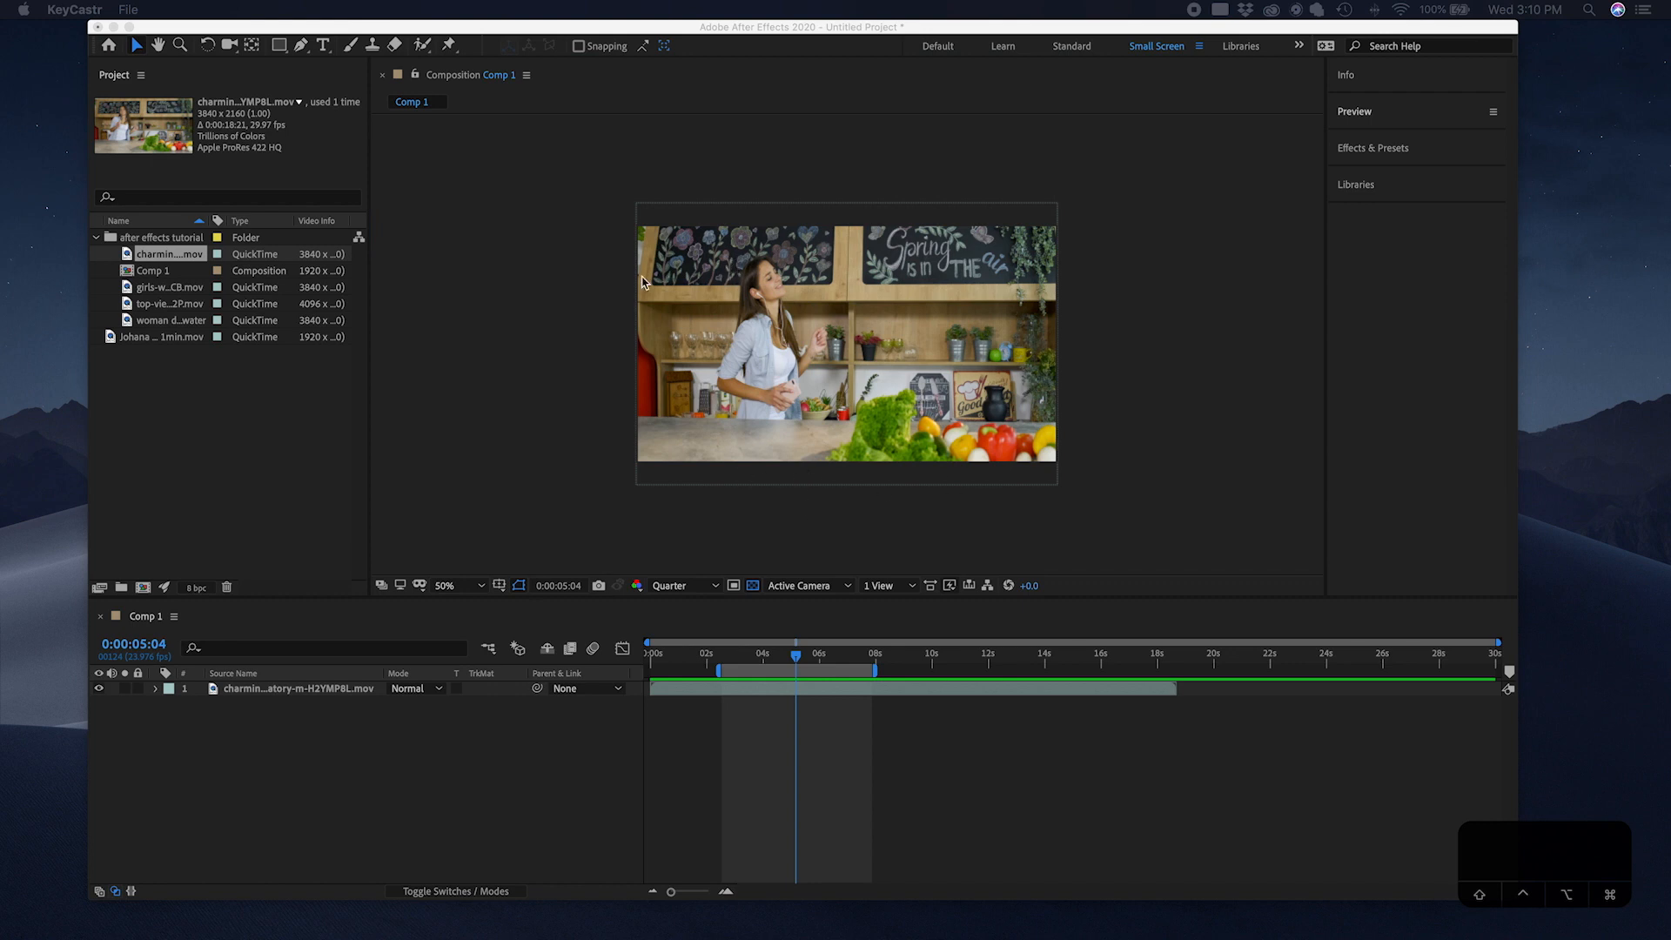
Step: Set the composition viewer magnification to 100%, then to 200%
{"action": "left_click", "coordinate": [478, 588]}
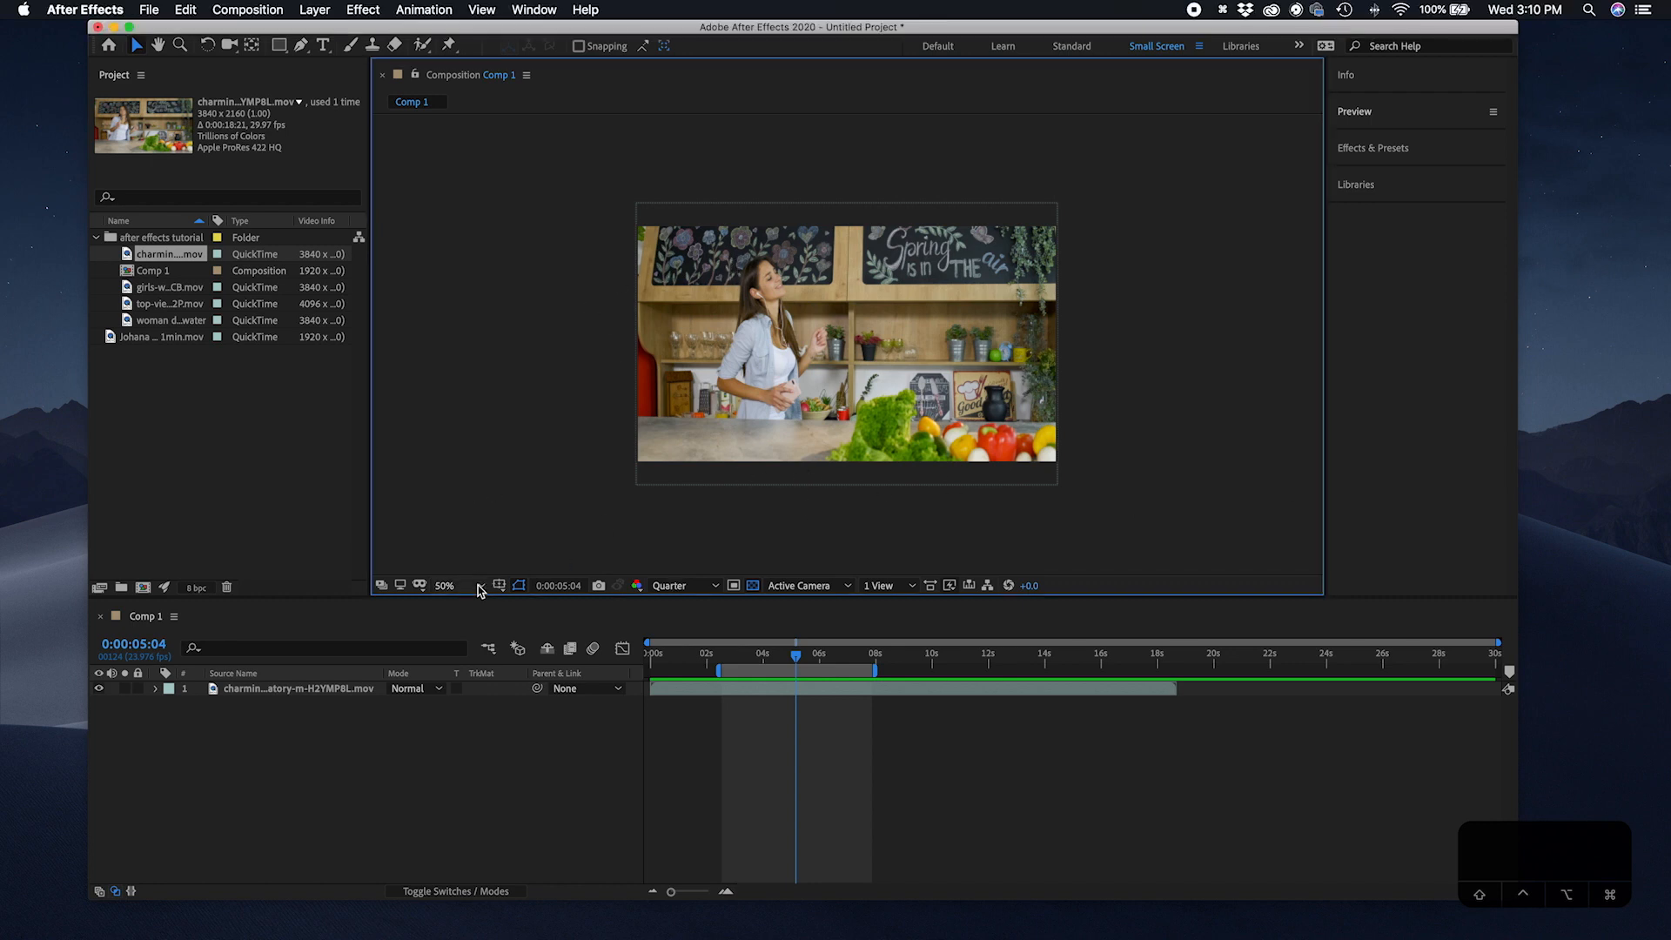
{"action": "left_click", "coordinate": [480, 586]}
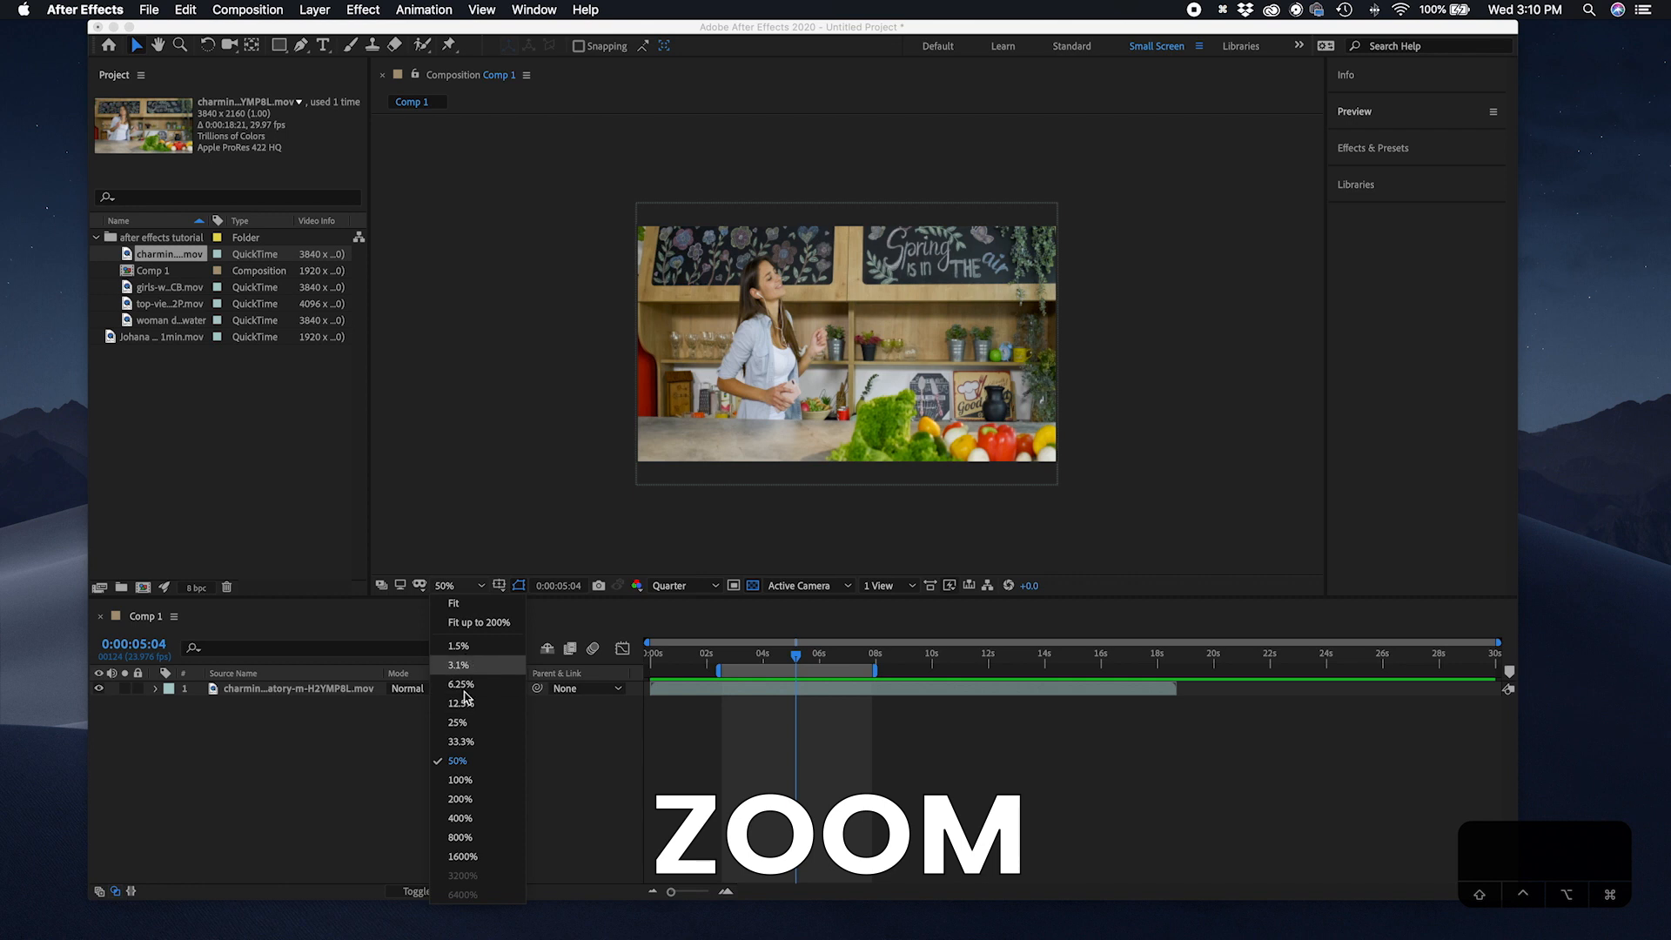
{"action": "left_click", "coordinate": [461, 780]}
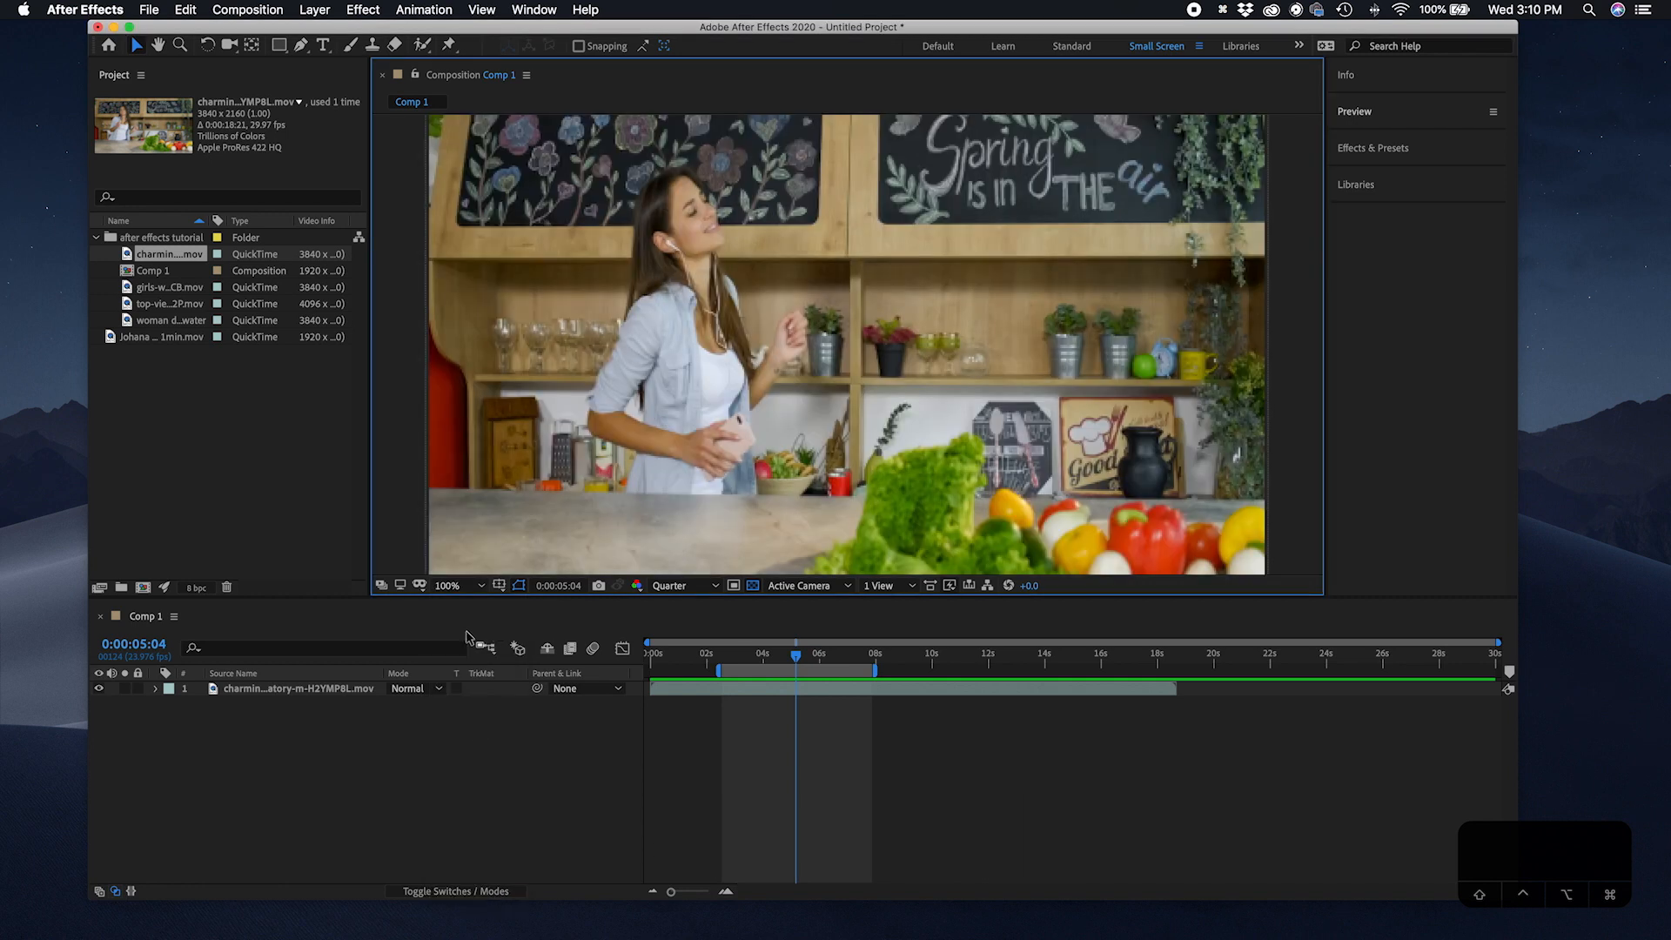
{"action": "left_click", "coordinate": [466, 586]}
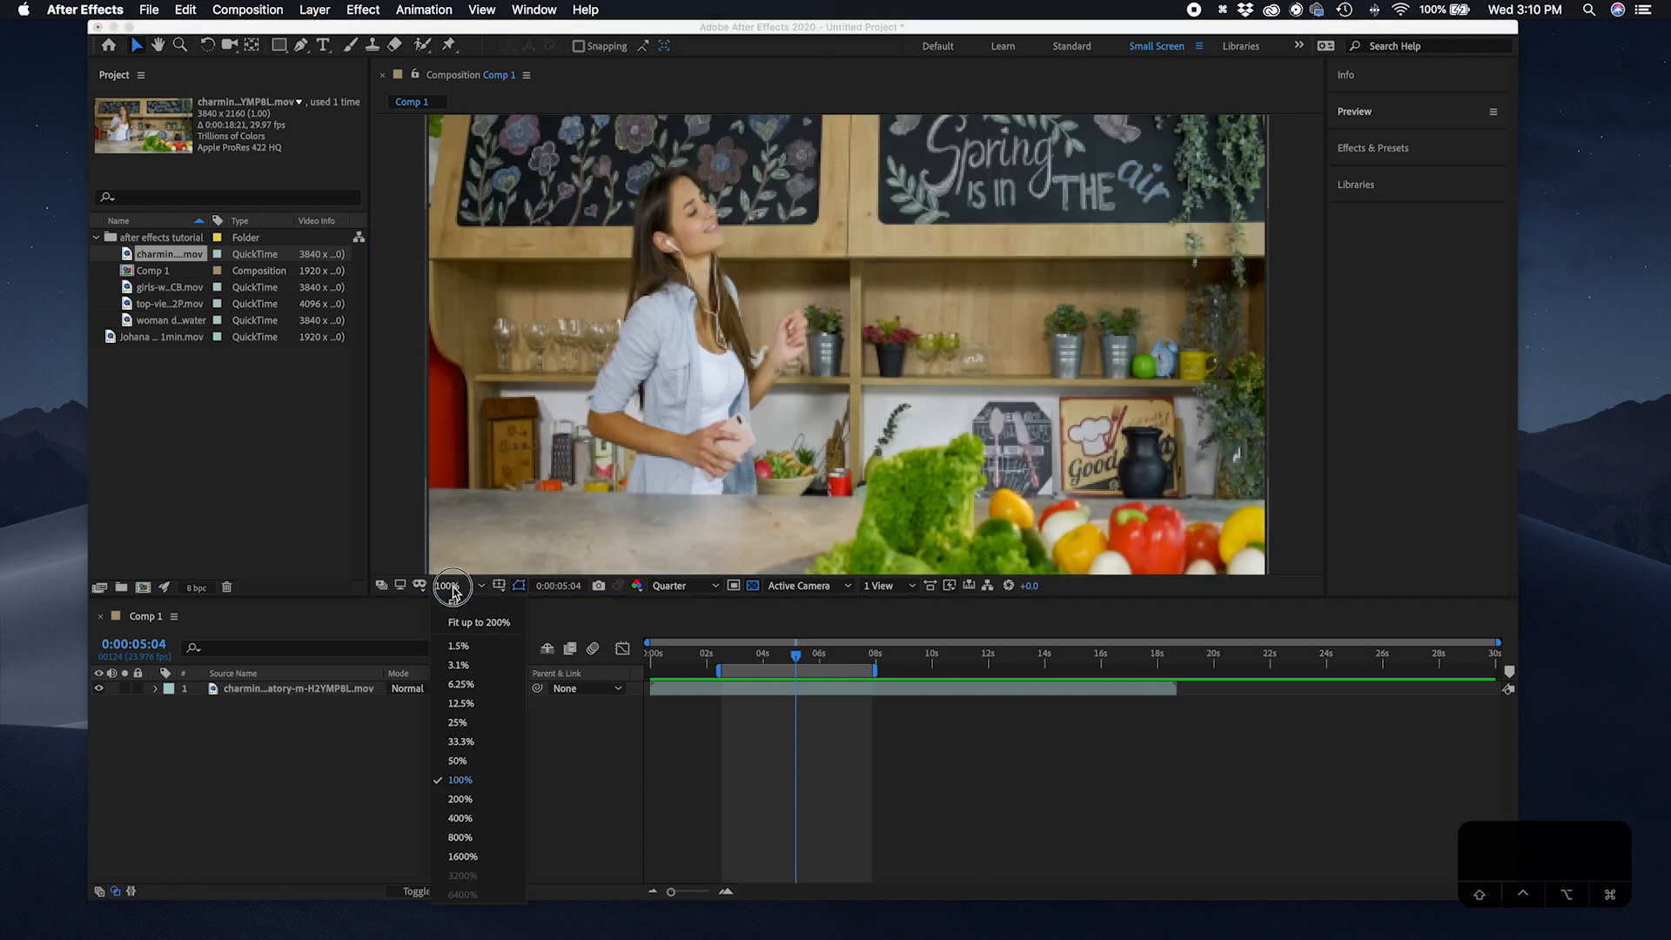
{"action": "left_click", "coordinate": [459, 799]}
Step: Set the magnification to Fit up to 200%, then zoom the composition view in and out repeatedly
{"action": "left_click", "coordinate": [466, 586]}
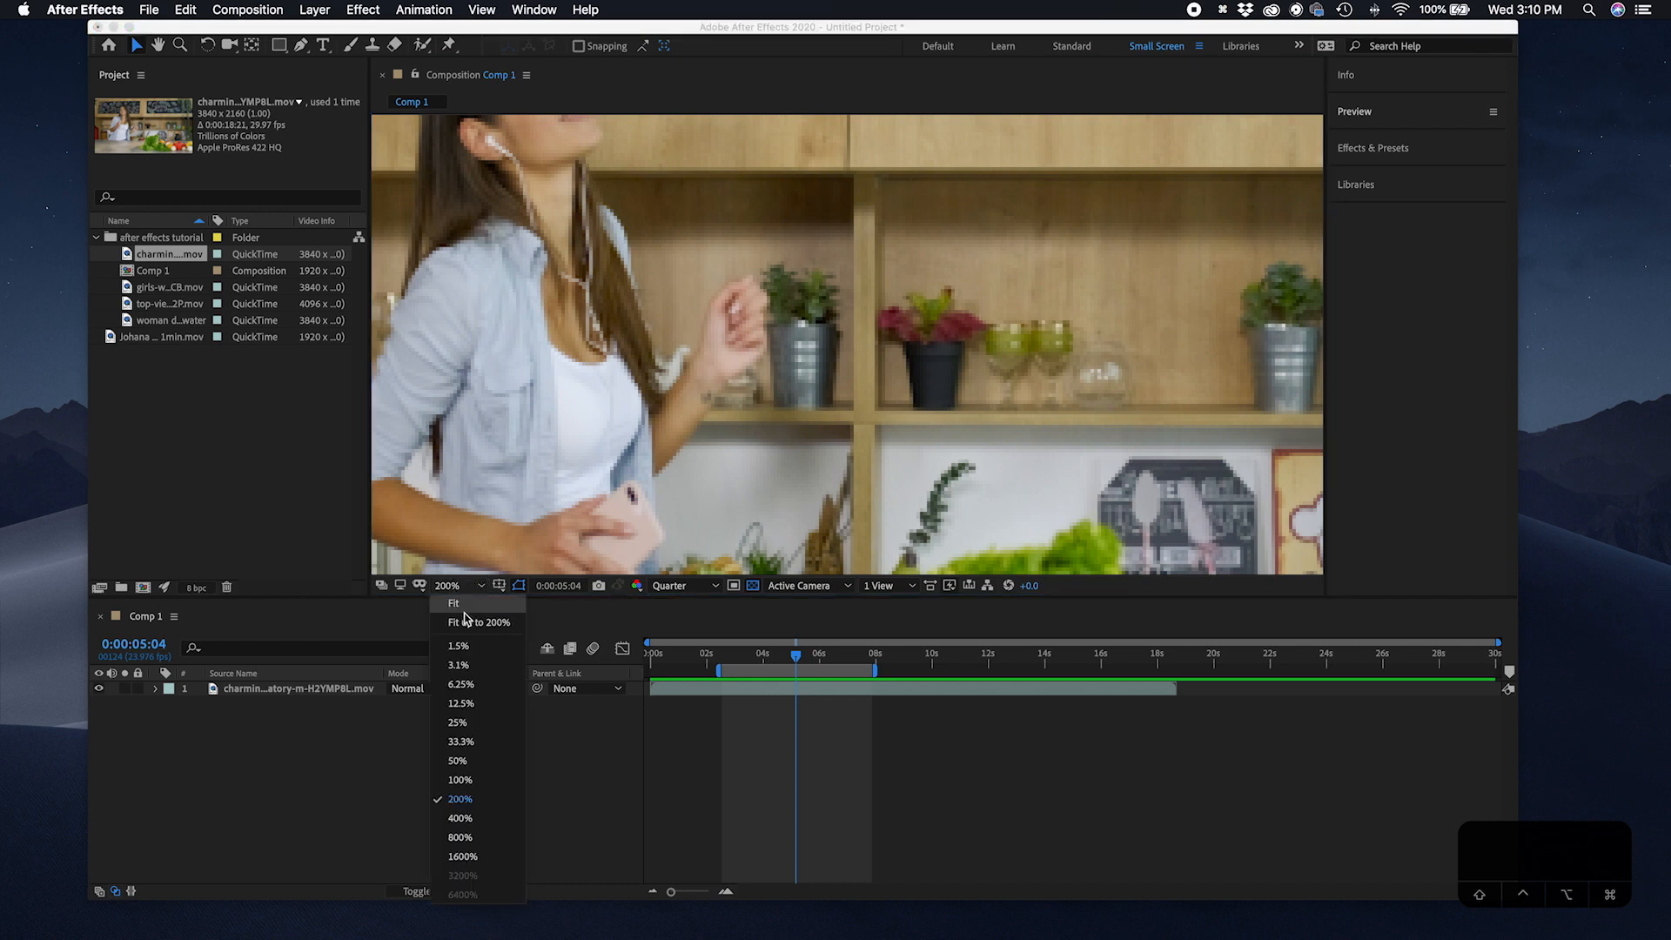
{"action": "left_click", "coordinate": [459, 619]}
{"action": "scroll", "coordinate": [591, 275], "scroll_direction": "down", "scroll_amount": 5}
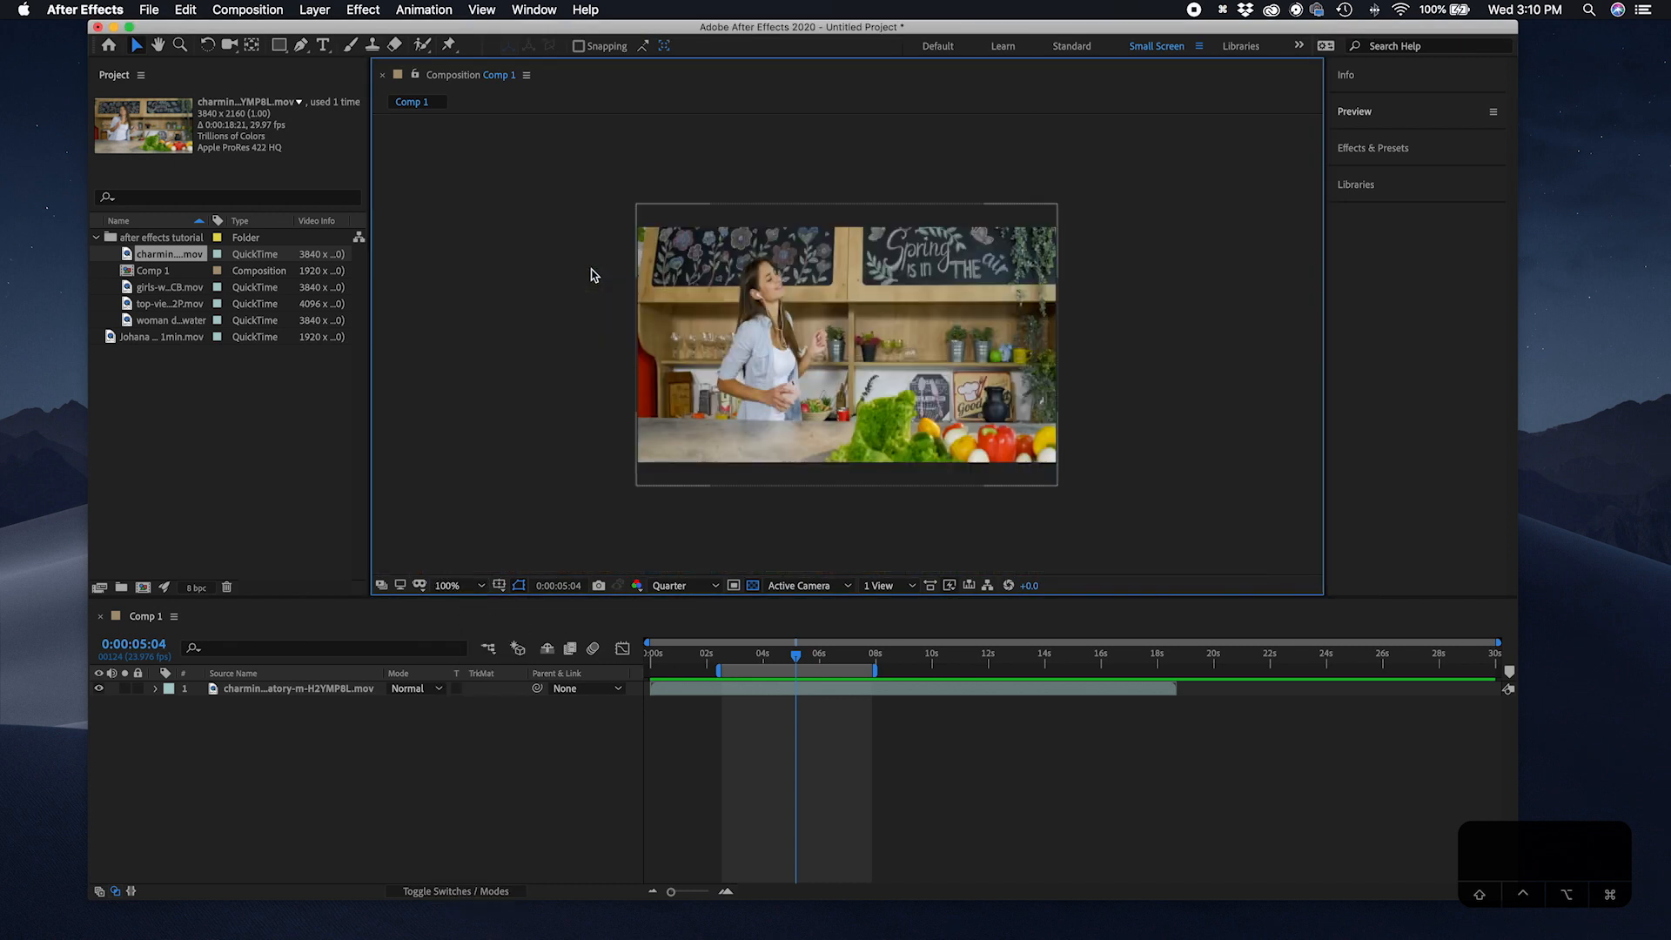
{"action": "scroll", "coordinate": [591, 275], "scroll_direction": "up", "scroll_amount": 6}
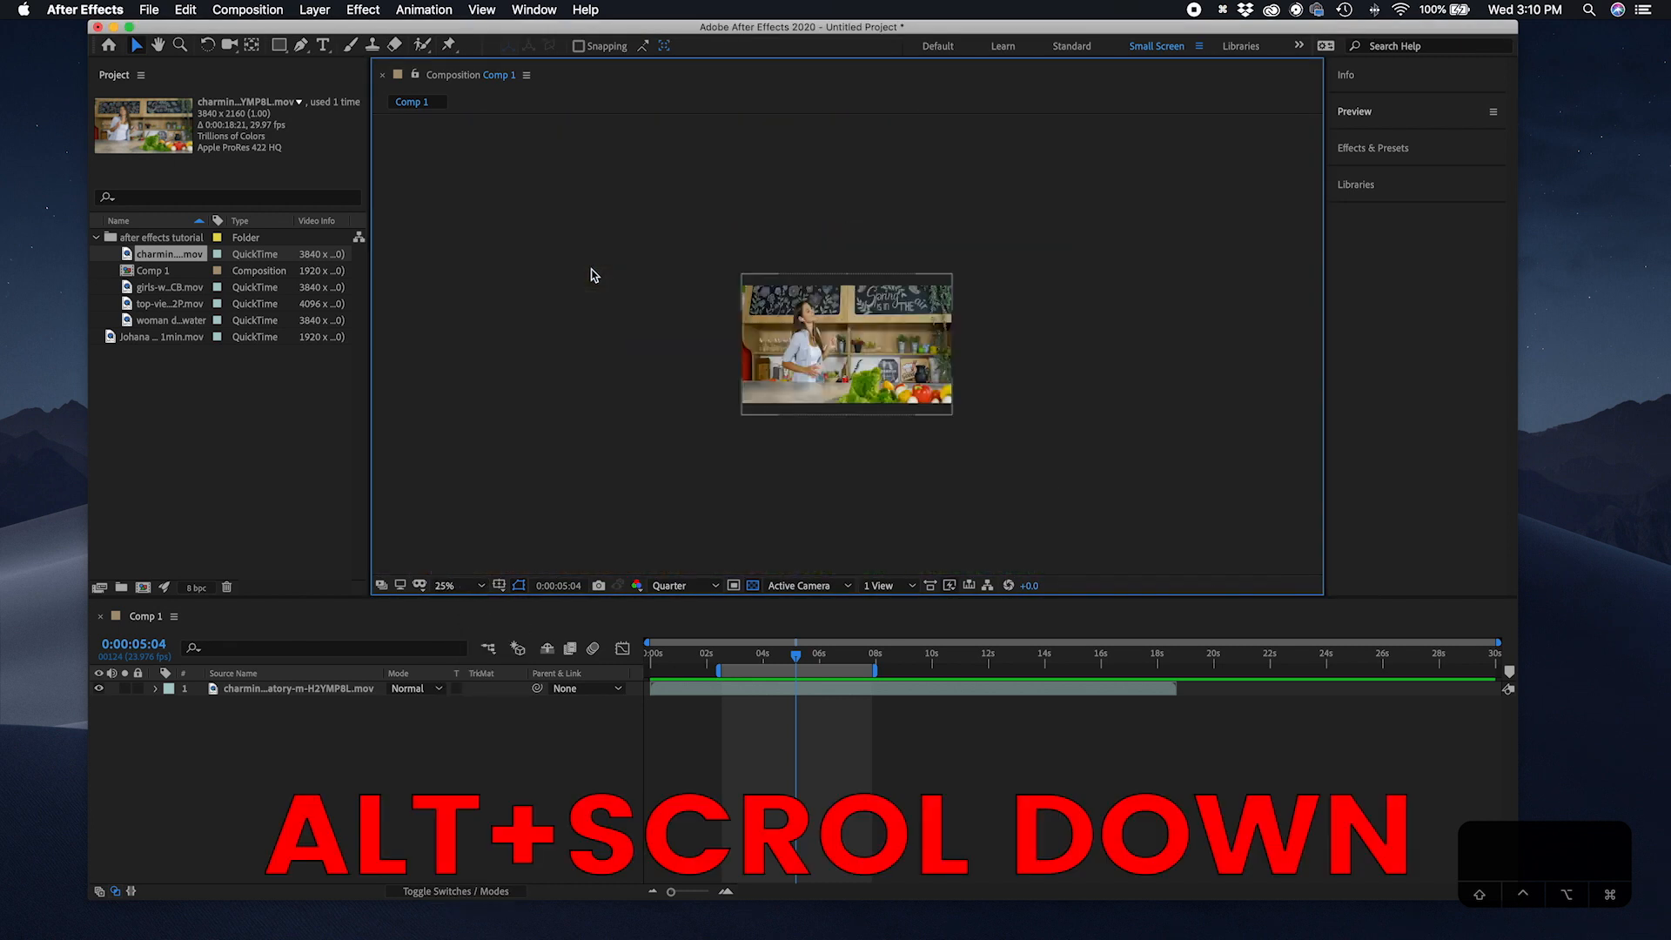
{"action": "scroll", "coordinate": [591, 275], "scroll_direction": "down", "scroll_amount": 2}
{"action": "scroll", "coordinate": [591, 276], "scroll_direction": "up", "scroll_amount": 4}
{"action": "scroll", "coordinate": [591, 275], "scroll_direction": "down", "scroll_amount": 2}
{"action": "scroll", "coordinate": [591, 275], "scroll_direction": "down", "scroll_amount": 2}
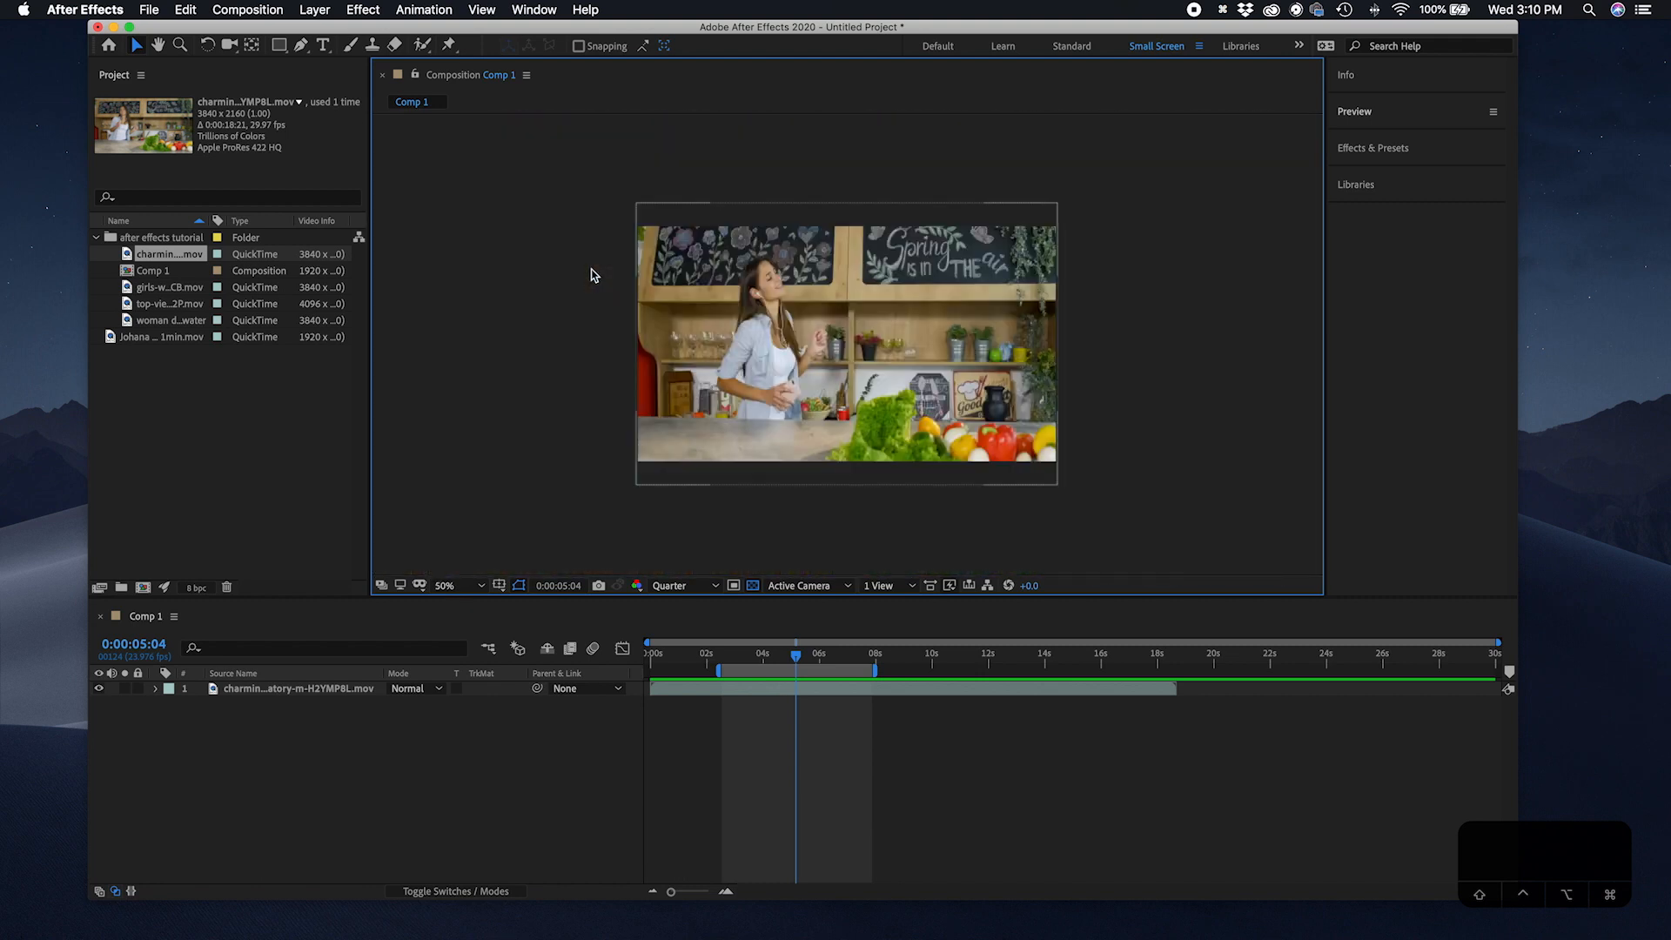
{"action": "scroll", "coordinate": [694, 329], "scroll_direction": "up", "scroll_amount": 2}
{"action": "scroll", "coordinate": [694, 329], "scroll_direction": "down", "scroll_amount": 1}
{"action": "scroll", "coordinate": [770, 279], "scroll_direction": "up", "scroll_amount": 2}
{"action": "scroll", "coordinate": [770, 279], "scroll_direction": "down", "scroll_amount": 2}
{"action": "scroll", "coordinate": [1008, 332], "scroll_direction": "up", "scroll_amount": 4}
{"action": "scroll", "coordinate": [1008, 332], "scroll_direction": "down", "scroll_amount": 4}
{"action": "scroll", "coordinate": [1008, 332], "scroll_direction": "down", "scroll_amount": 2}
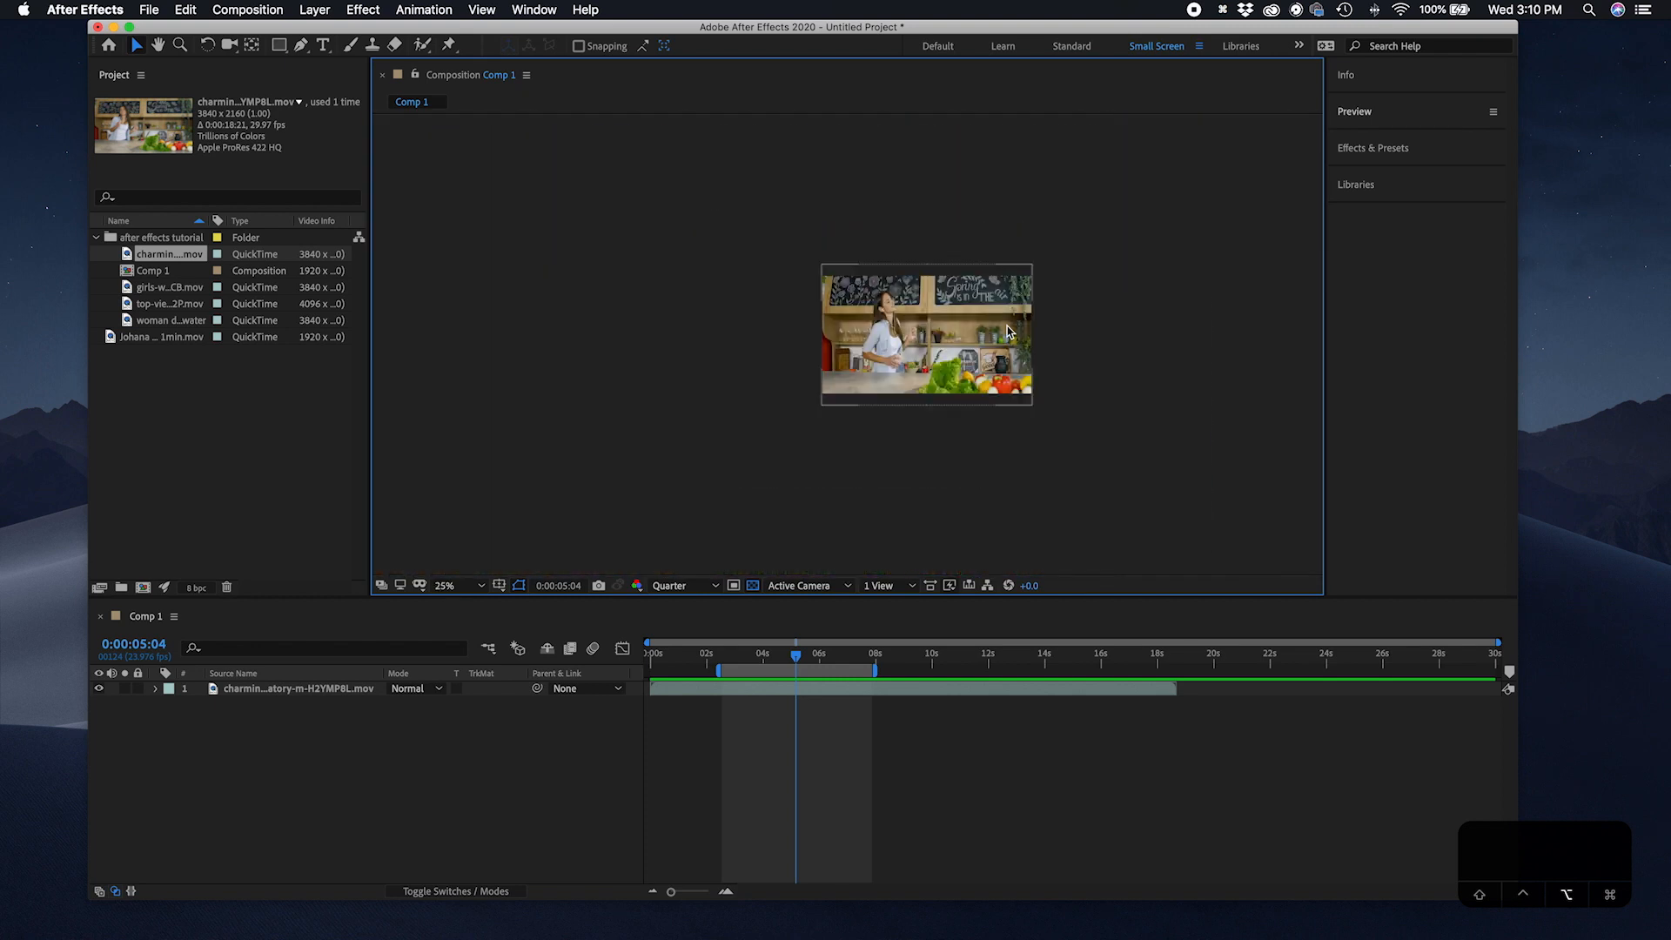
{"action": "scroll", "coordinate": [885, 311], "scroll_direction": "up", "scroll_amount": 4}
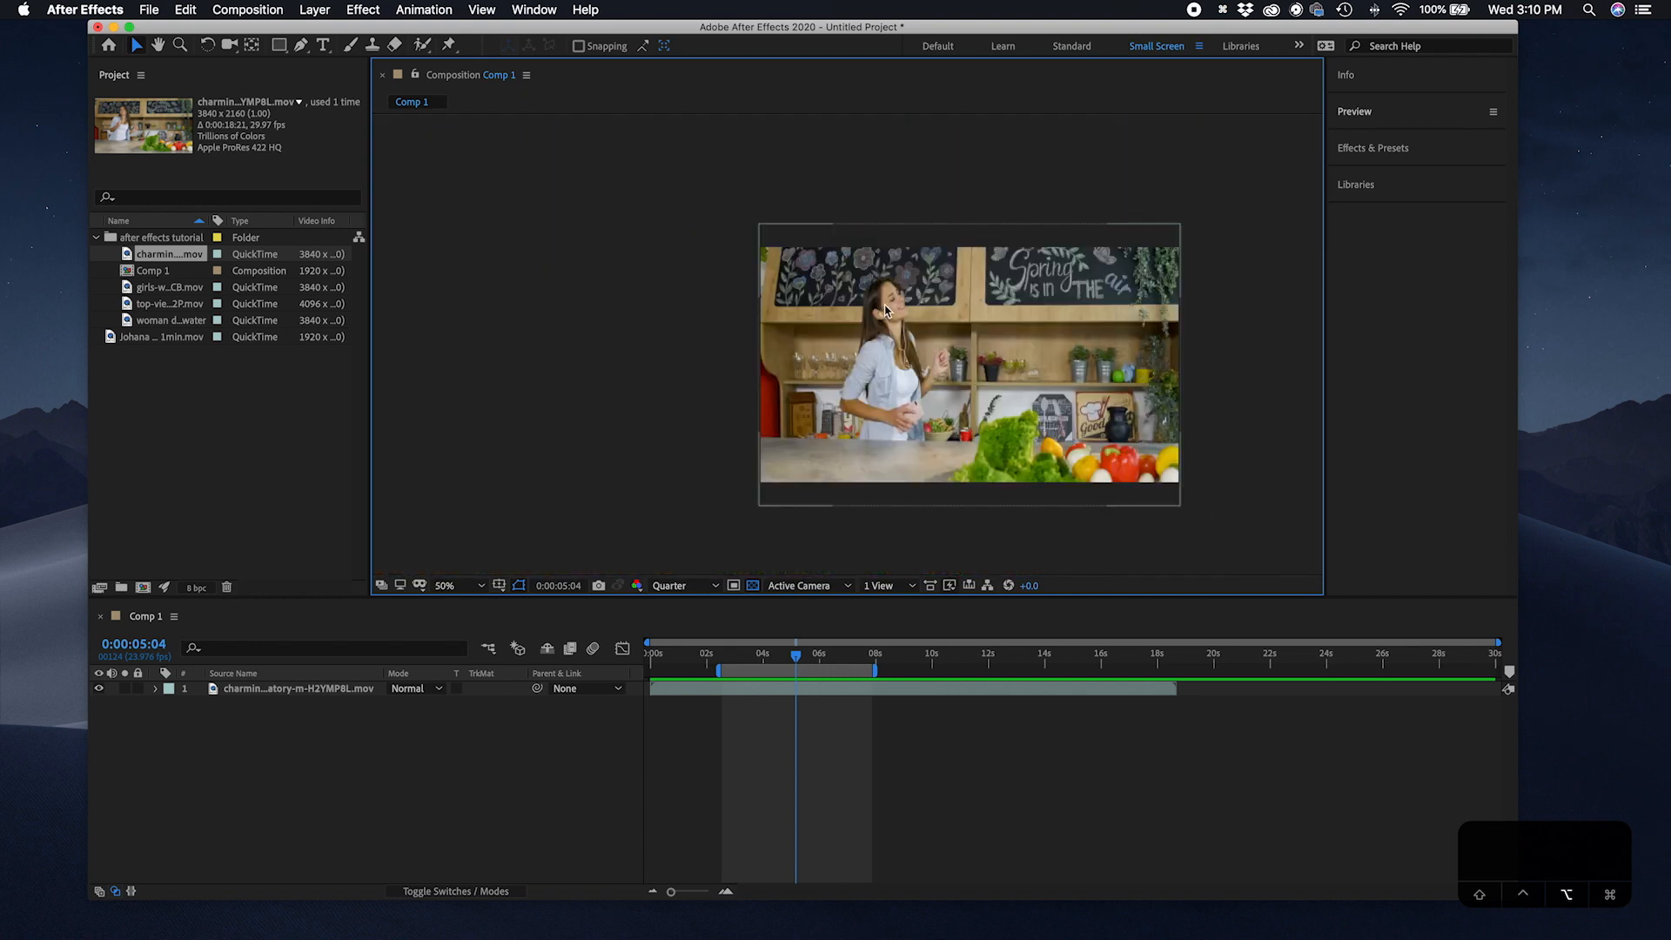
{"action": "scroll", "coordinate": [885, 311], "scroll_direction": "down", "scroll_amount": 2}
{"action": "scroll", "coordinate": [885, 311], "scroll_direction": "down", "scroll_amount": 1}
{"action": "scroll", "coordinate": [1056, 470], "scroll_direction": "up", "scroll_amount": 2}
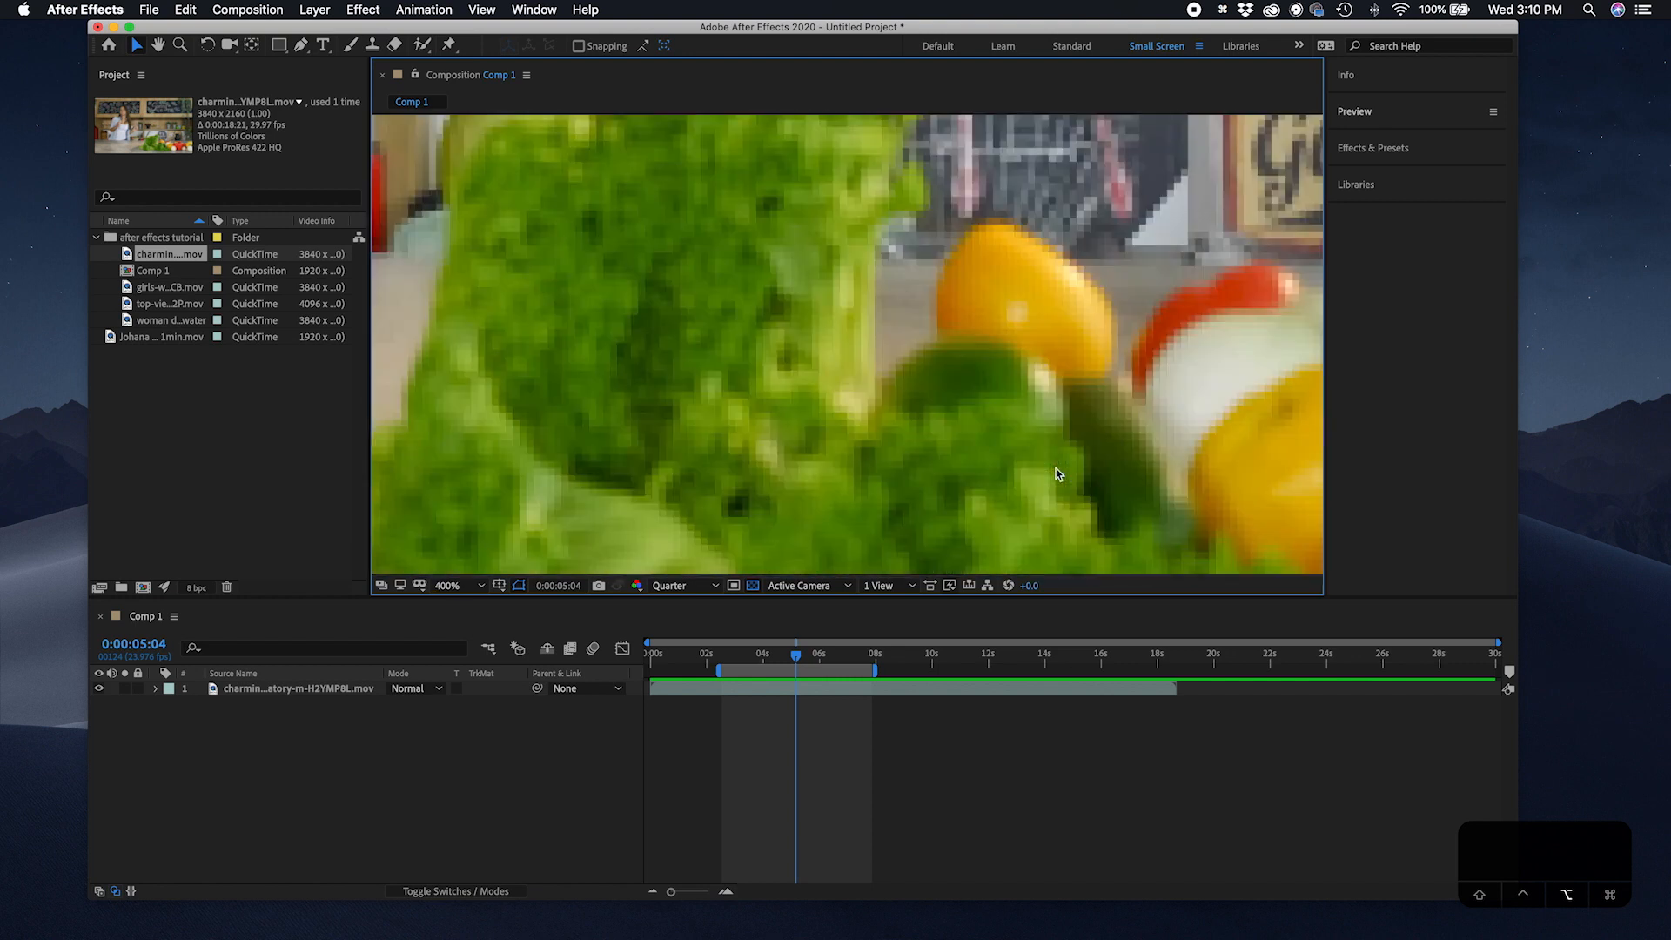
{"action": "scroll", "coordinate": [1056, 468], "scroll_direction": "down", "scroll_amount": 3}
{"action": "scroll", "coordinate": [1057, 468], "scroll_direction": "up", "scroll_amount": 2}
{"action": "scroll", "coordinate": [1057, 469], "scroll_direction": "down", "scroll_amount": 1}
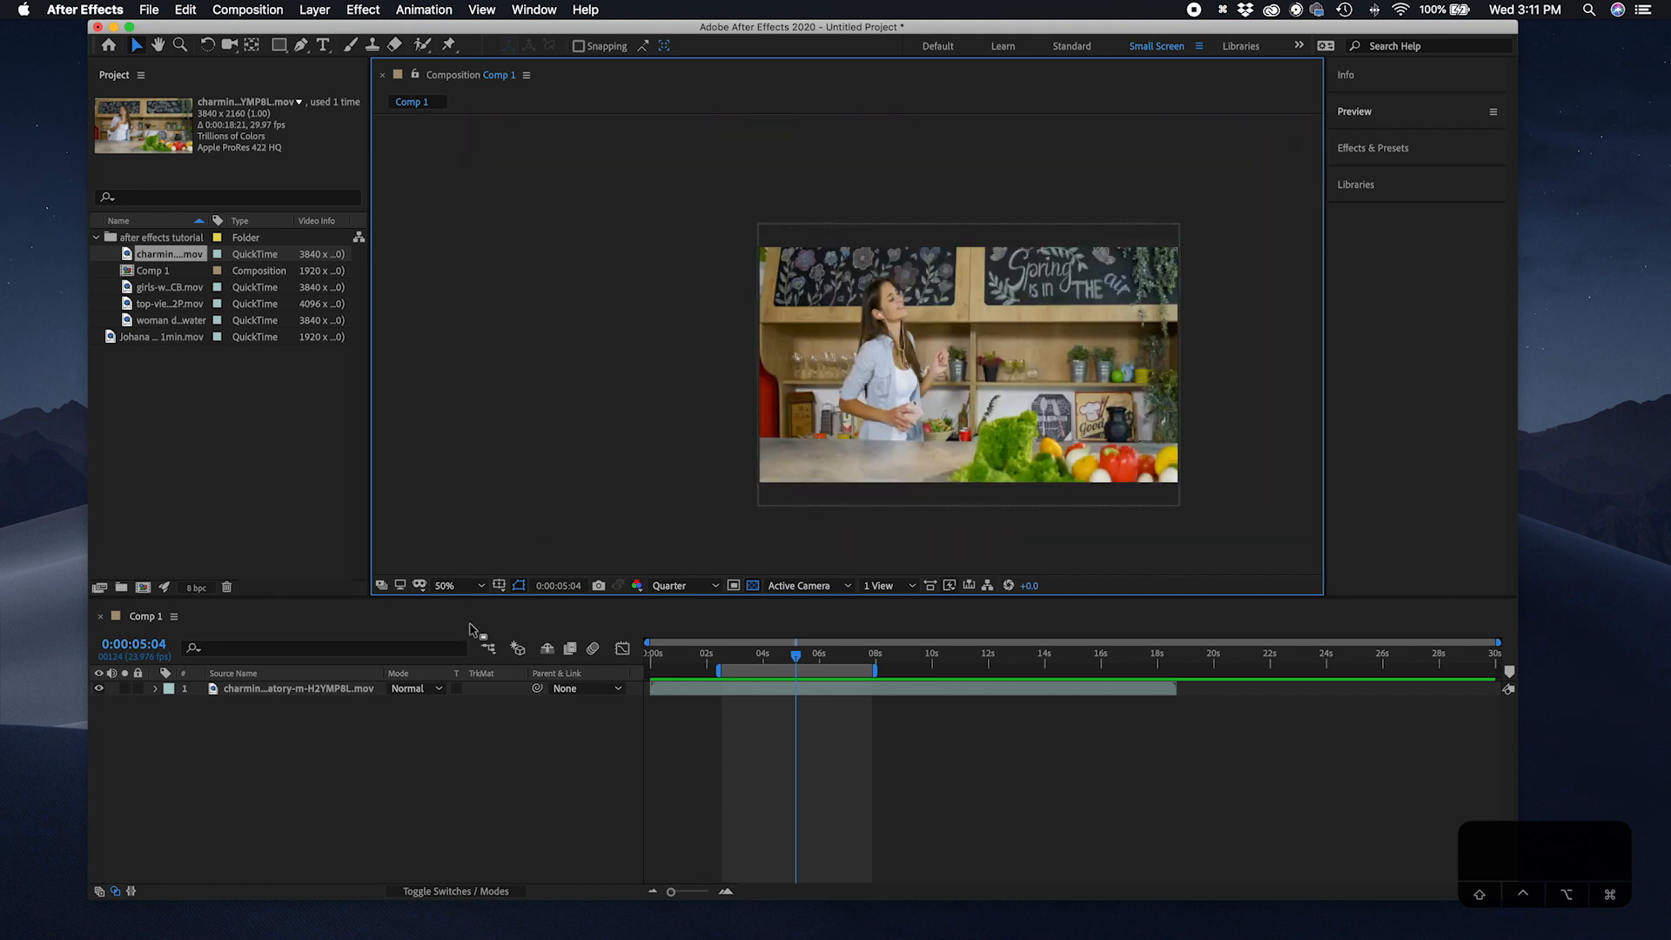
Step: Try the Fit, 6.25% and 25% magnification levels, finally setting the viewer magnification to 33.3%
{"action": "left_click", "coordinate": [476, 591]}
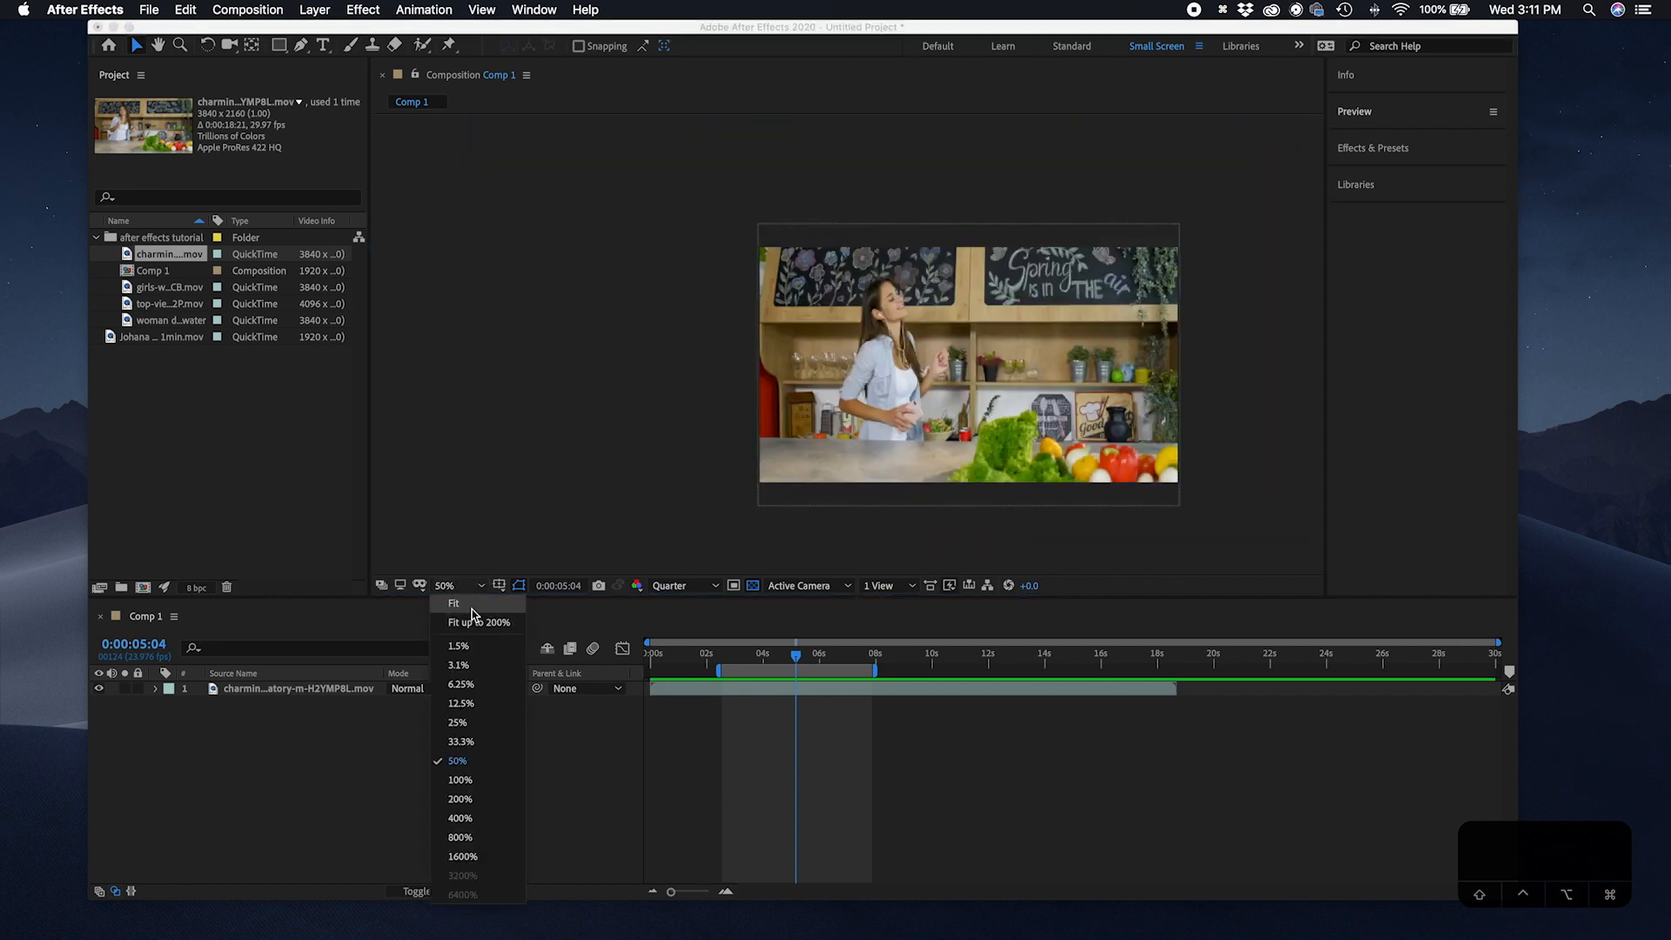
{"action": "left_click", "coordinate": [473, 603]}
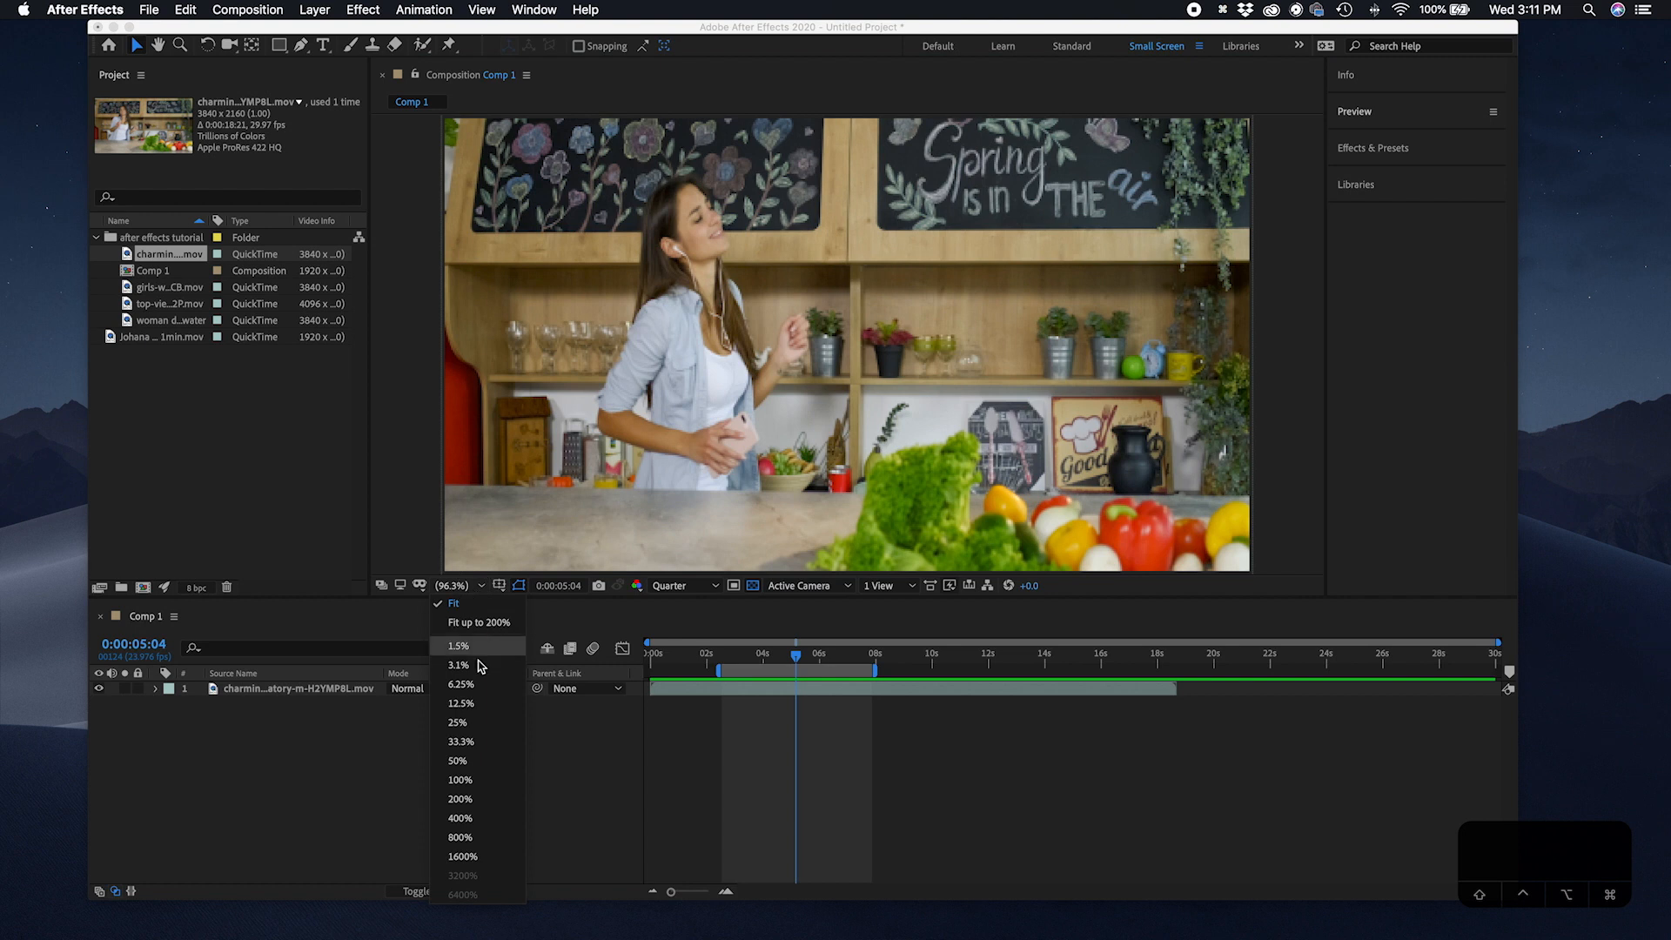
{"action": "left_click", "coordinate": [477, 685]}
{"action": "left_click", "coordinate": [478, 586]}
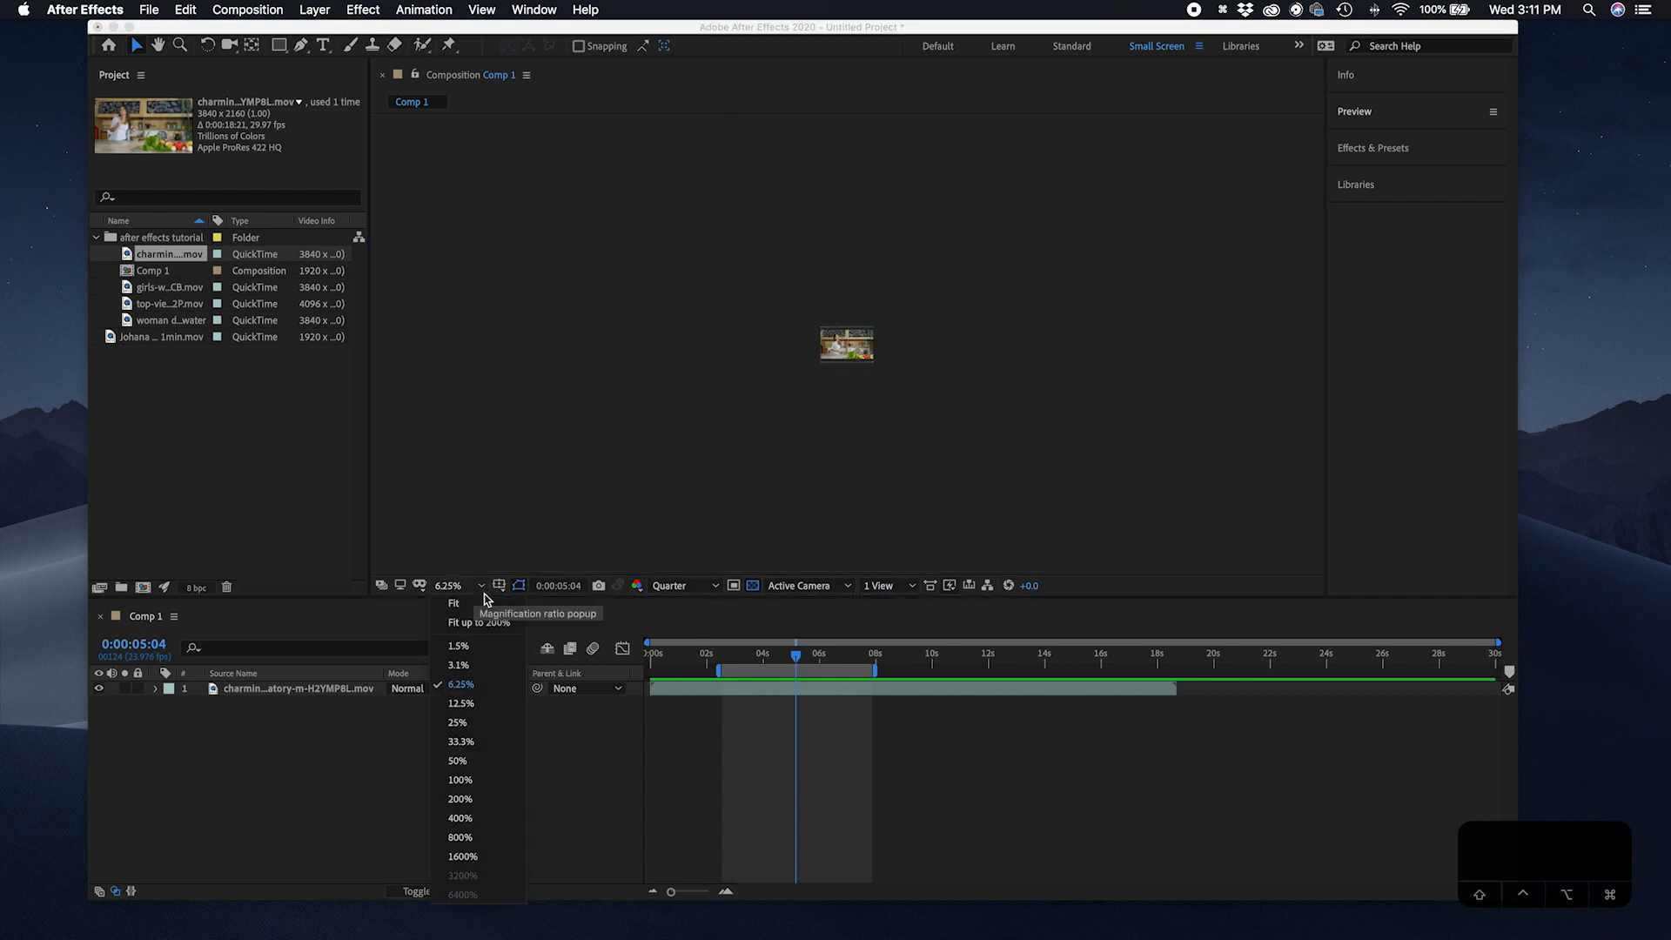
{"action": "left_click", "coordinate": [480, 724]}
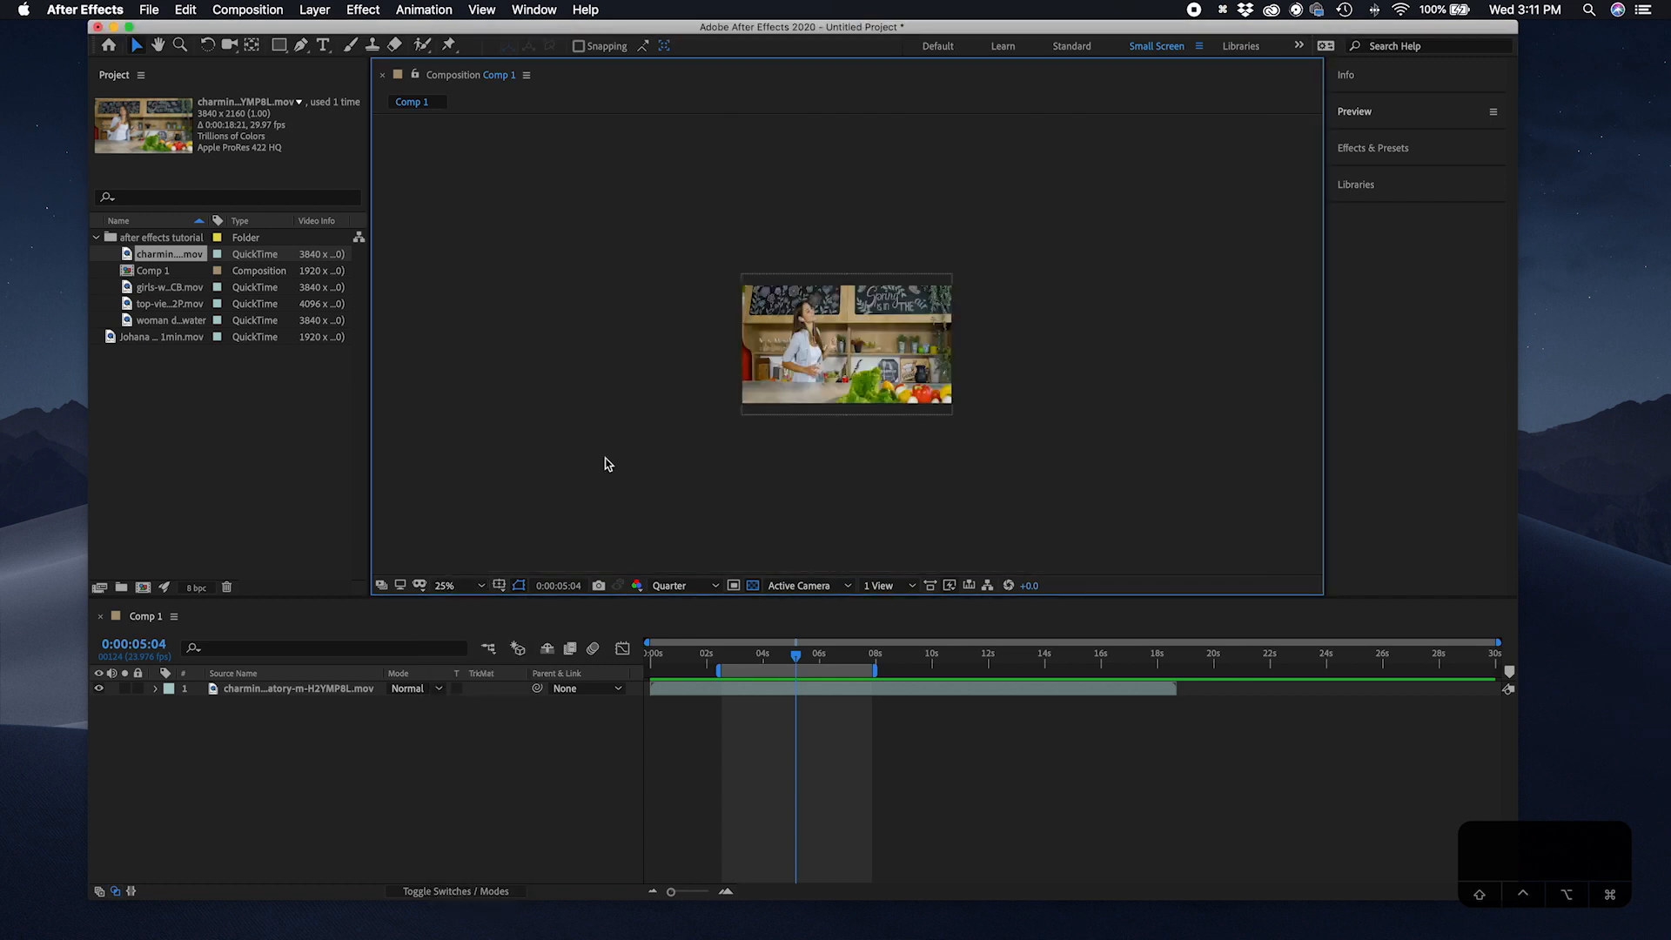
{"action": "left_click", "coordinate": [480, 586]}
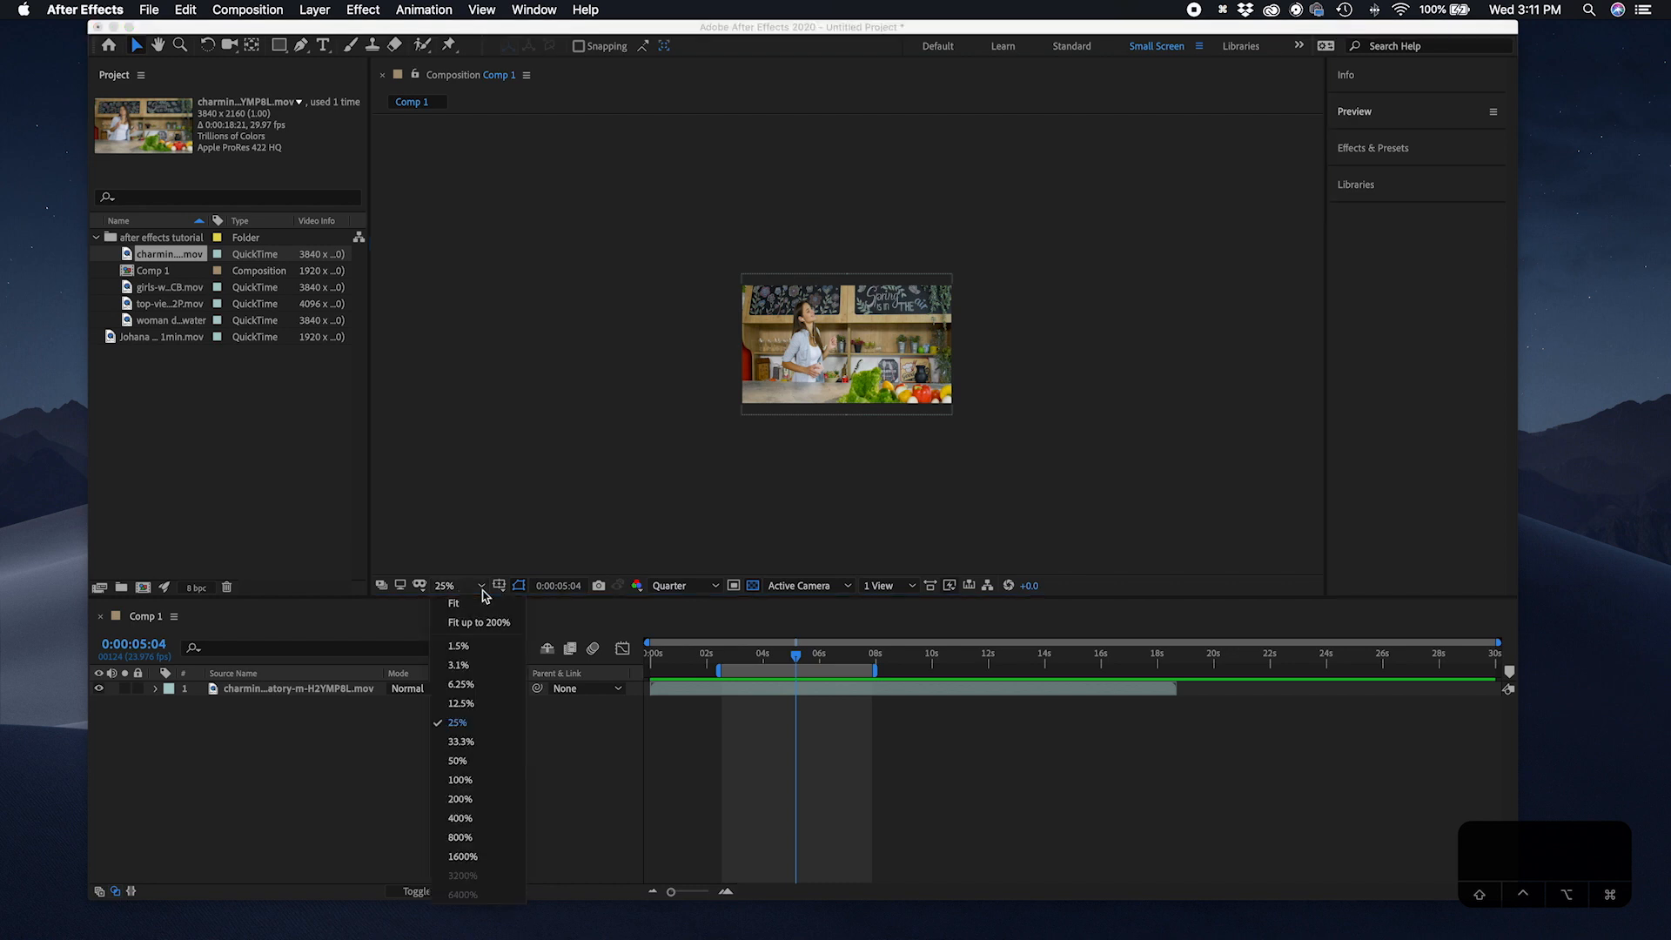
{"action": "left_click", "coordinate": [480, 744]}
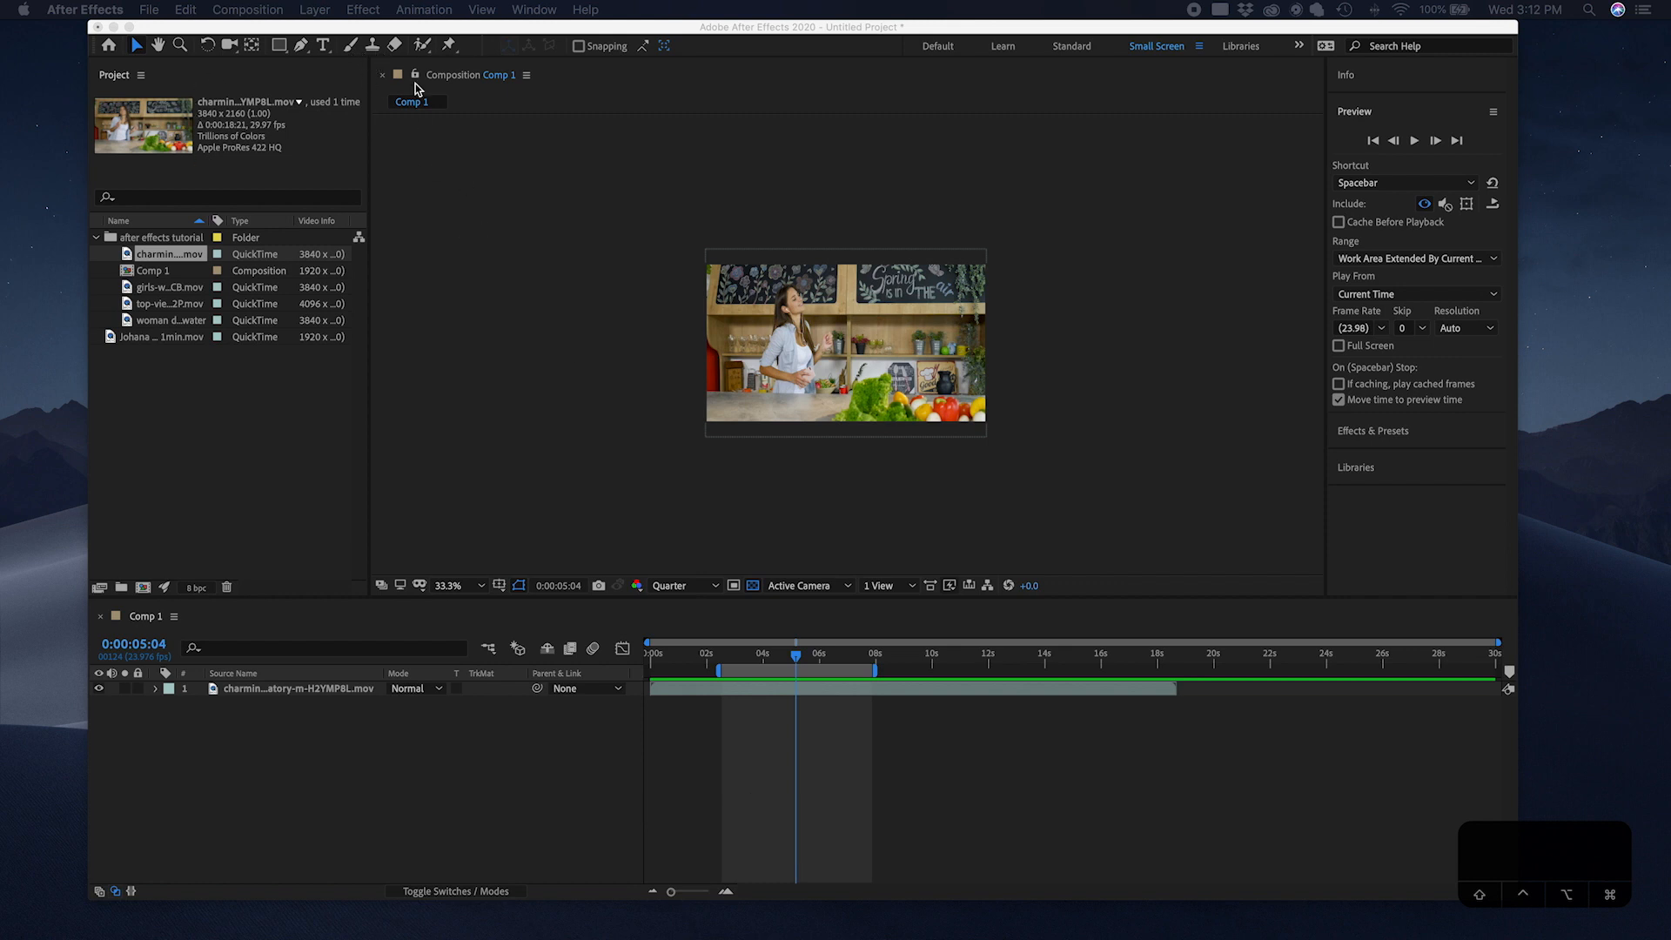
Step: Toggle the Preview panel open and closed, then expand the Effects & Presets panel
{"action": "left_click", "coordinate": [1399, 113]}
{"action": "left_click", "coordinate": [1399, 117]}
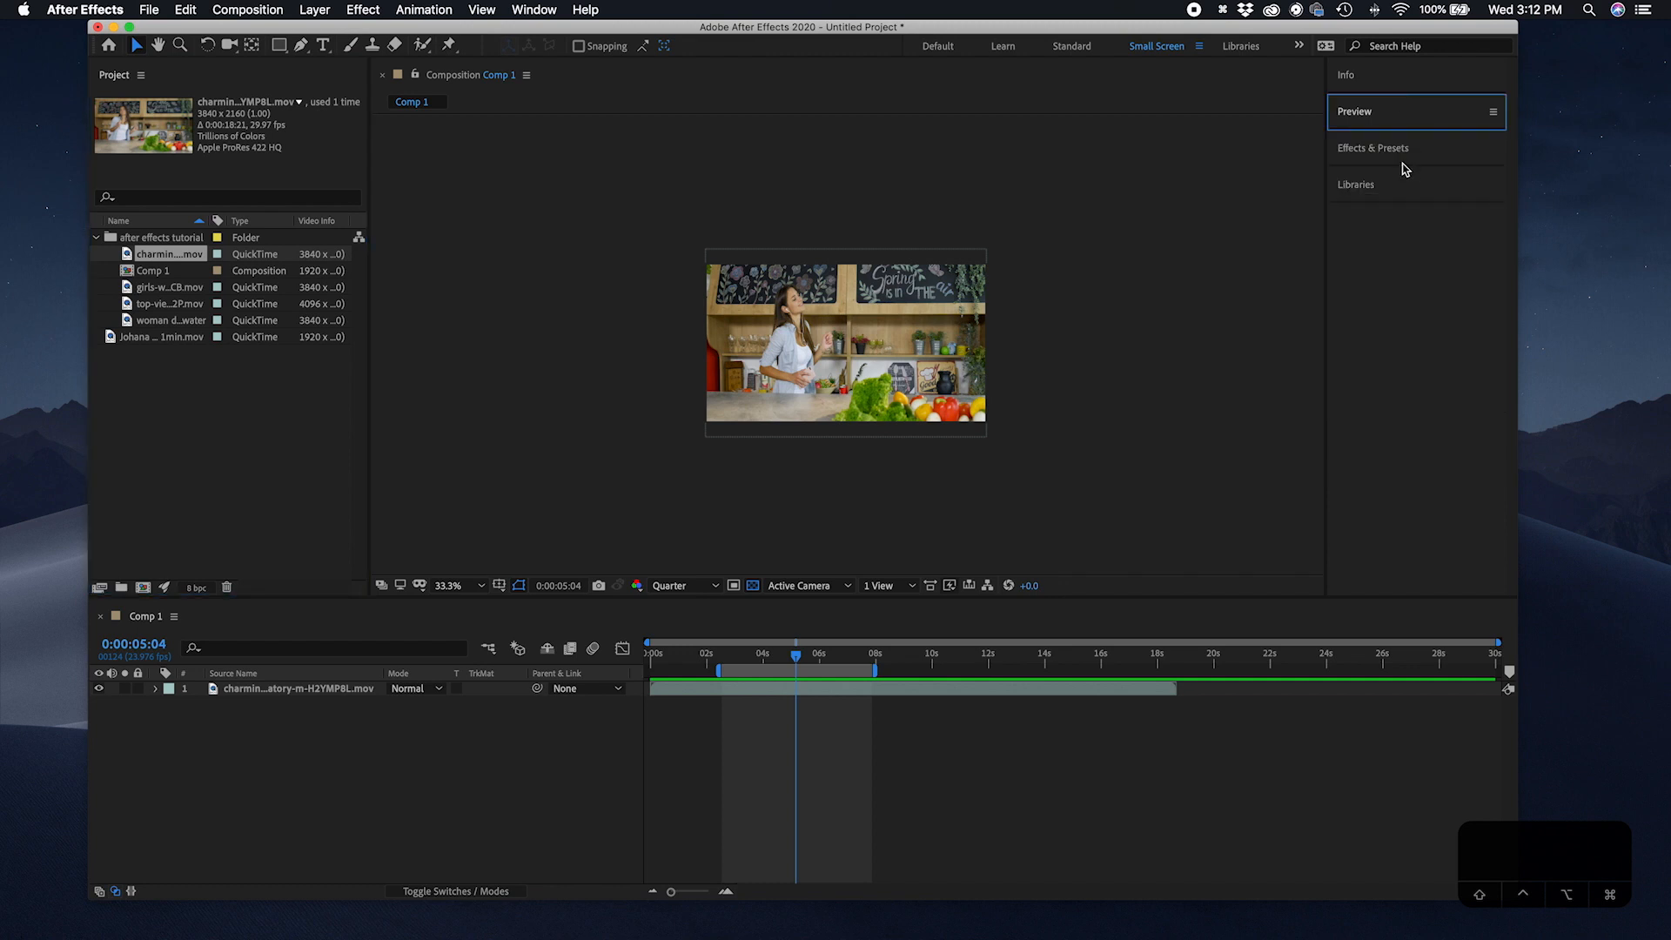
{"action": "left_click", "coordinate": [1405, 145]}
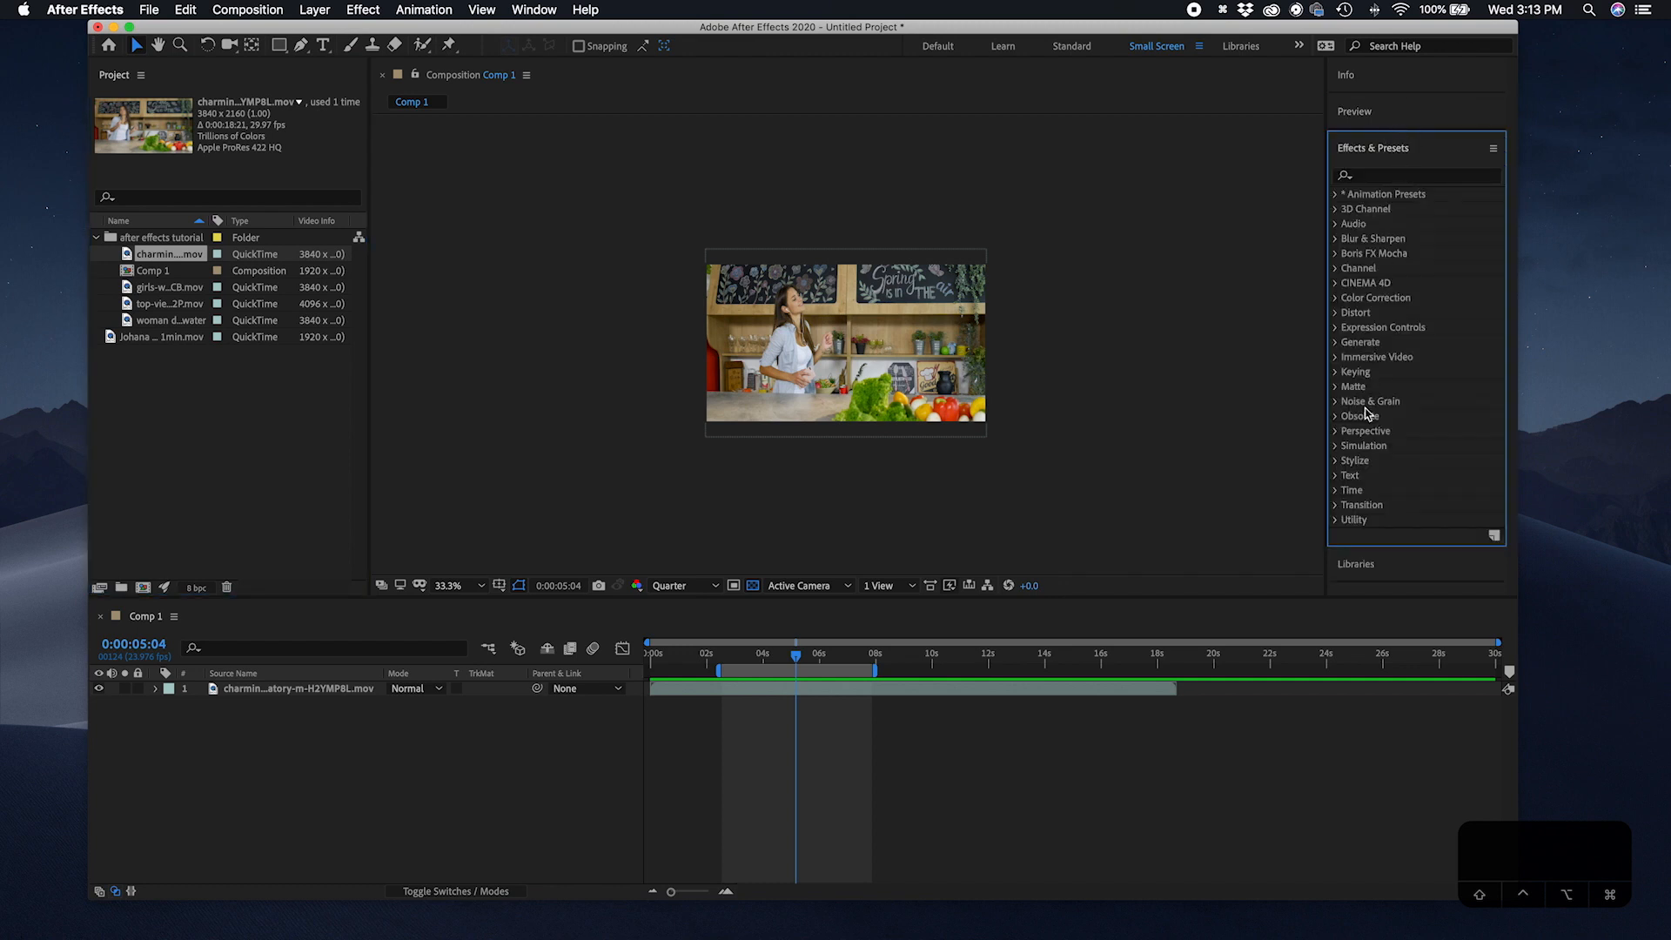
Step: Expand the Libraries panel, then expand and collapse the Preview panel in the side dock
{"action": "left_click", "coordinate": [1393, 559]}
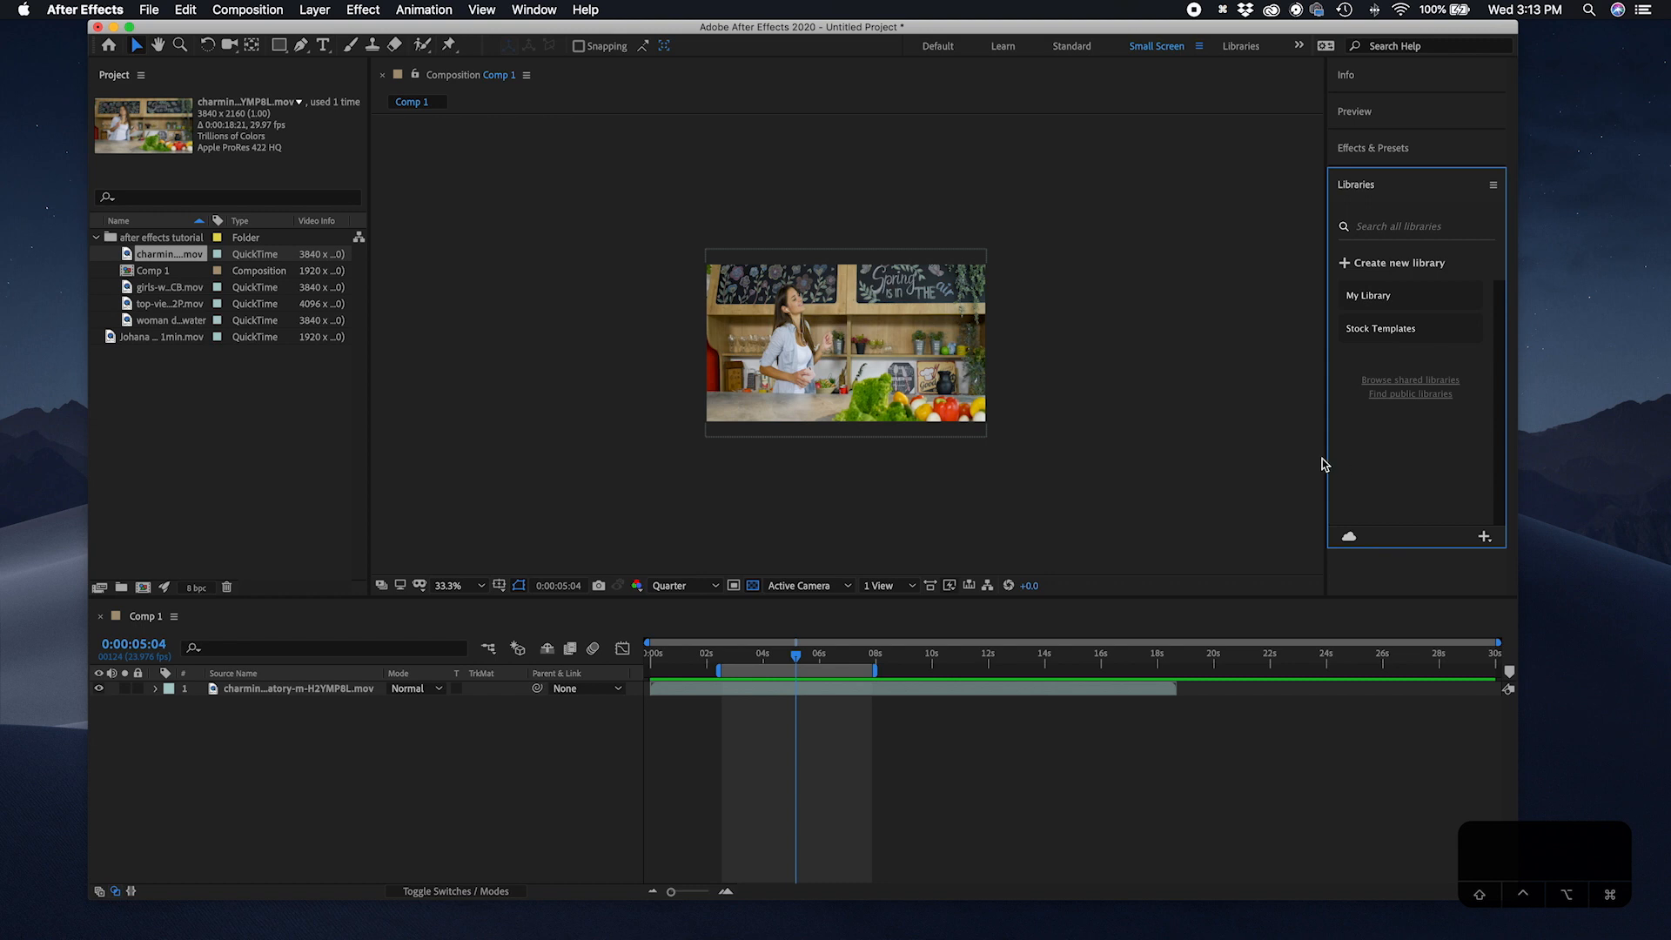
{"action": "left_click", "coordinate": [1391, 149]}
{"action": "left_click", "coordinate": [1373, 111]}
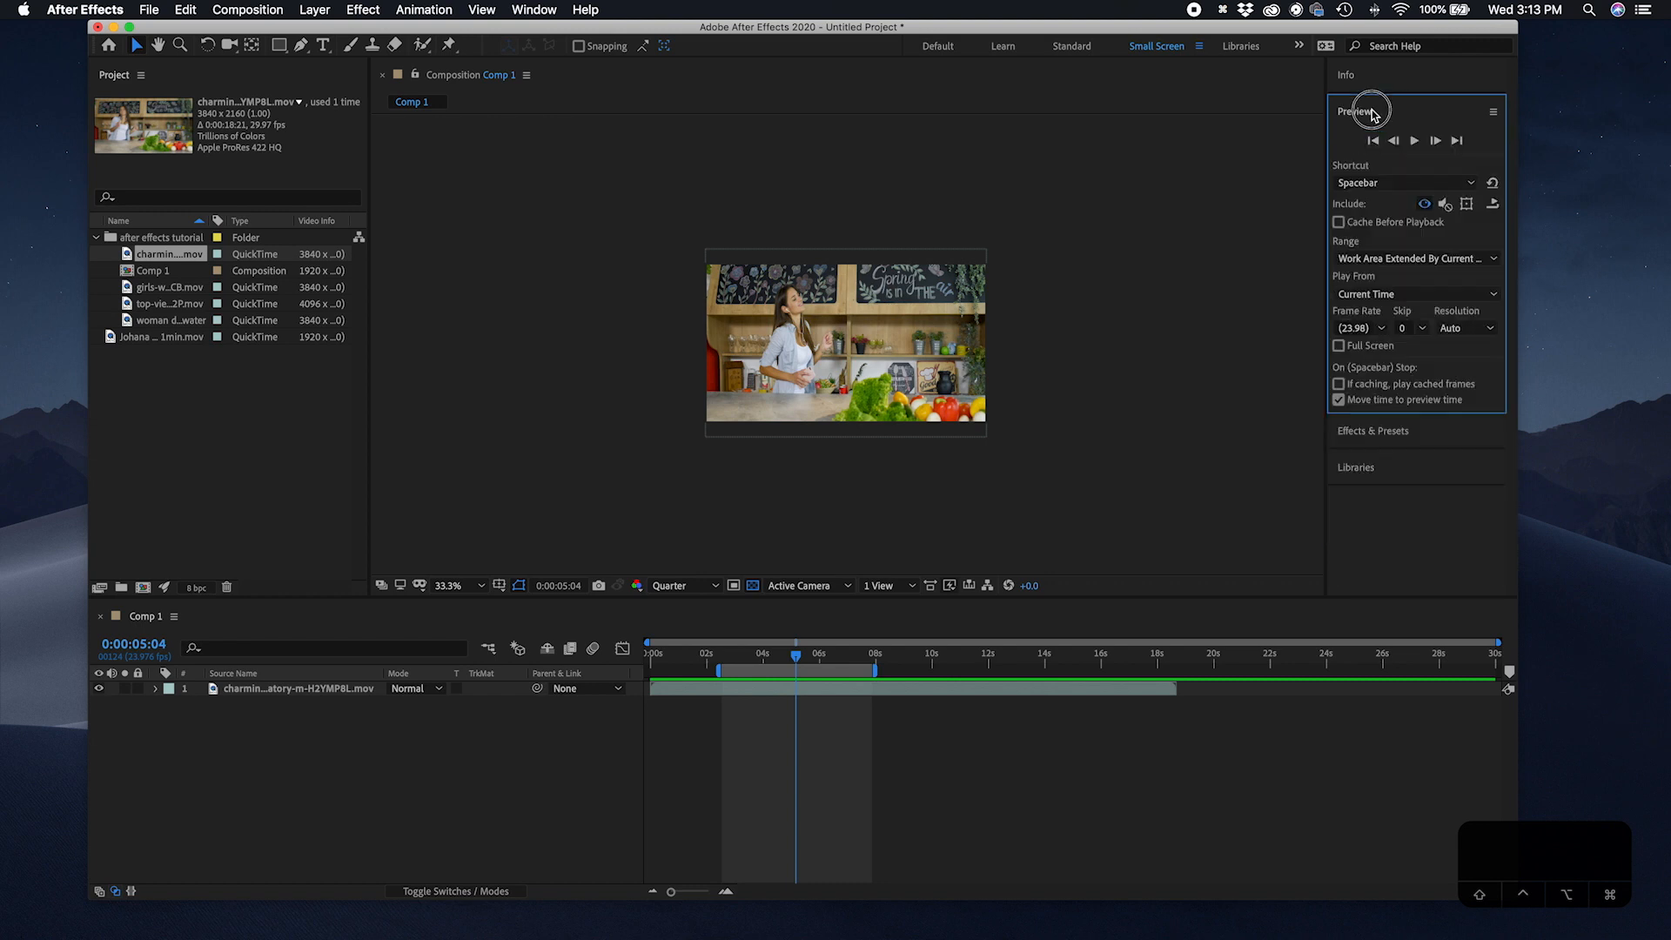
{"action": "left_click", "coordinate": [1403, 117]}
Step: Open the Edit Workspaces dialog, collapse the Overflow Menu group, and confirm with OK
{"action": "left_click", "coordinate": [1298, 45]}
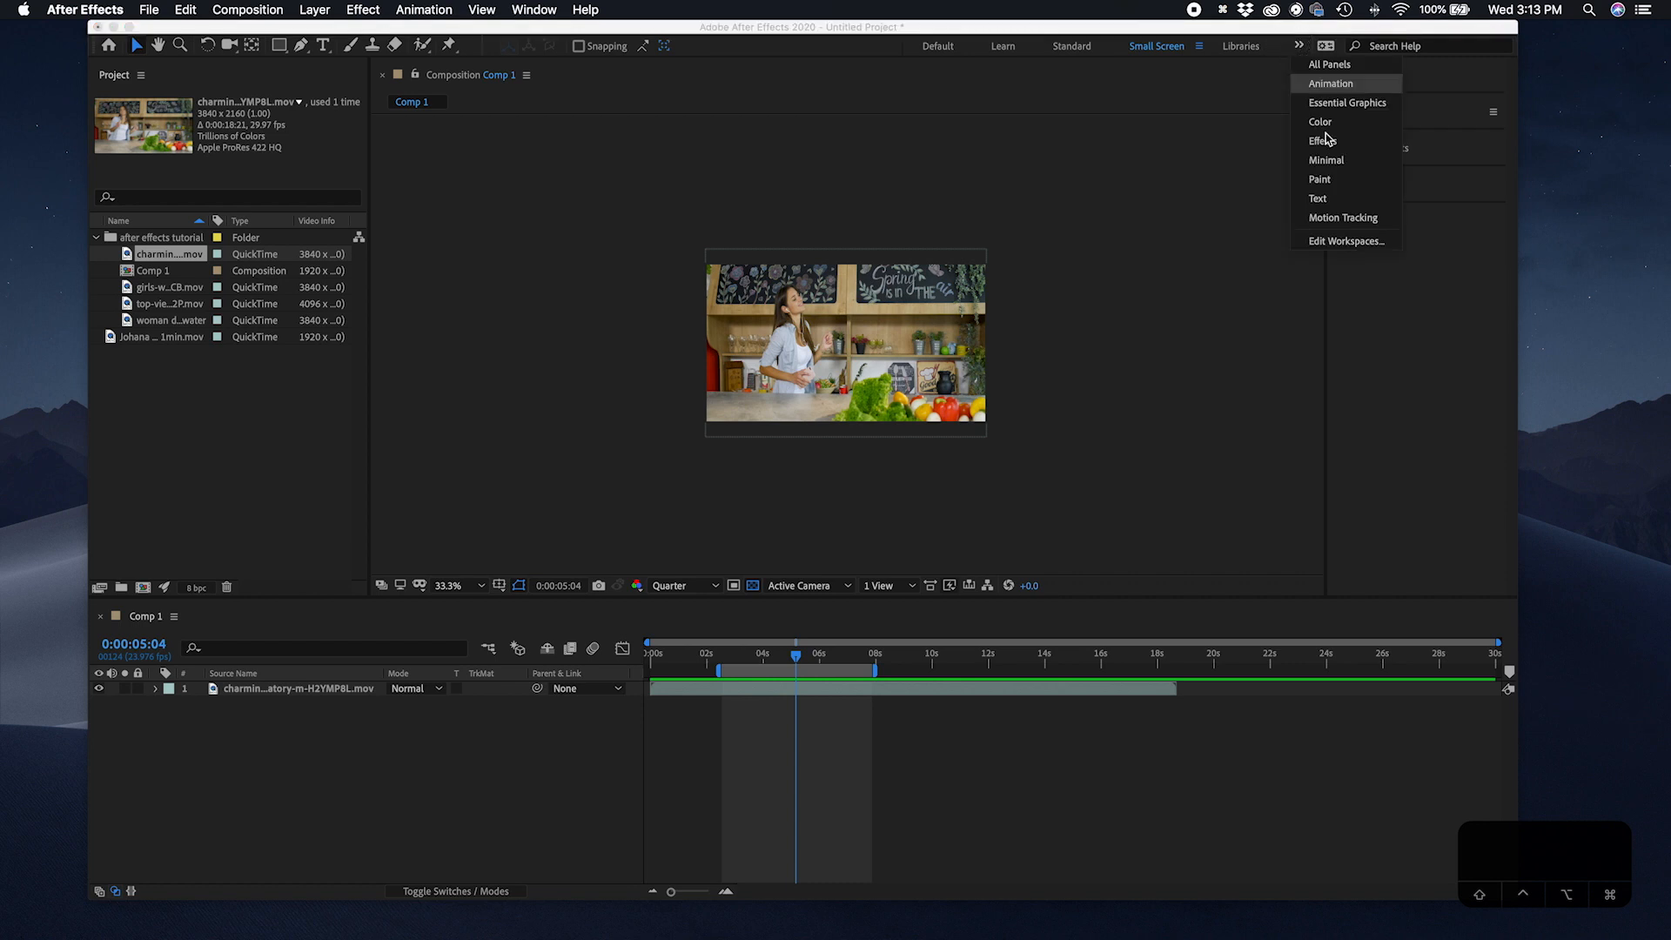
{"action": "left_click", "coordinate": [1346, 241]}
{"action": "scroll", "coordinate": [762, 288], "scroll_direction": "down", "scroll_amount": 3}
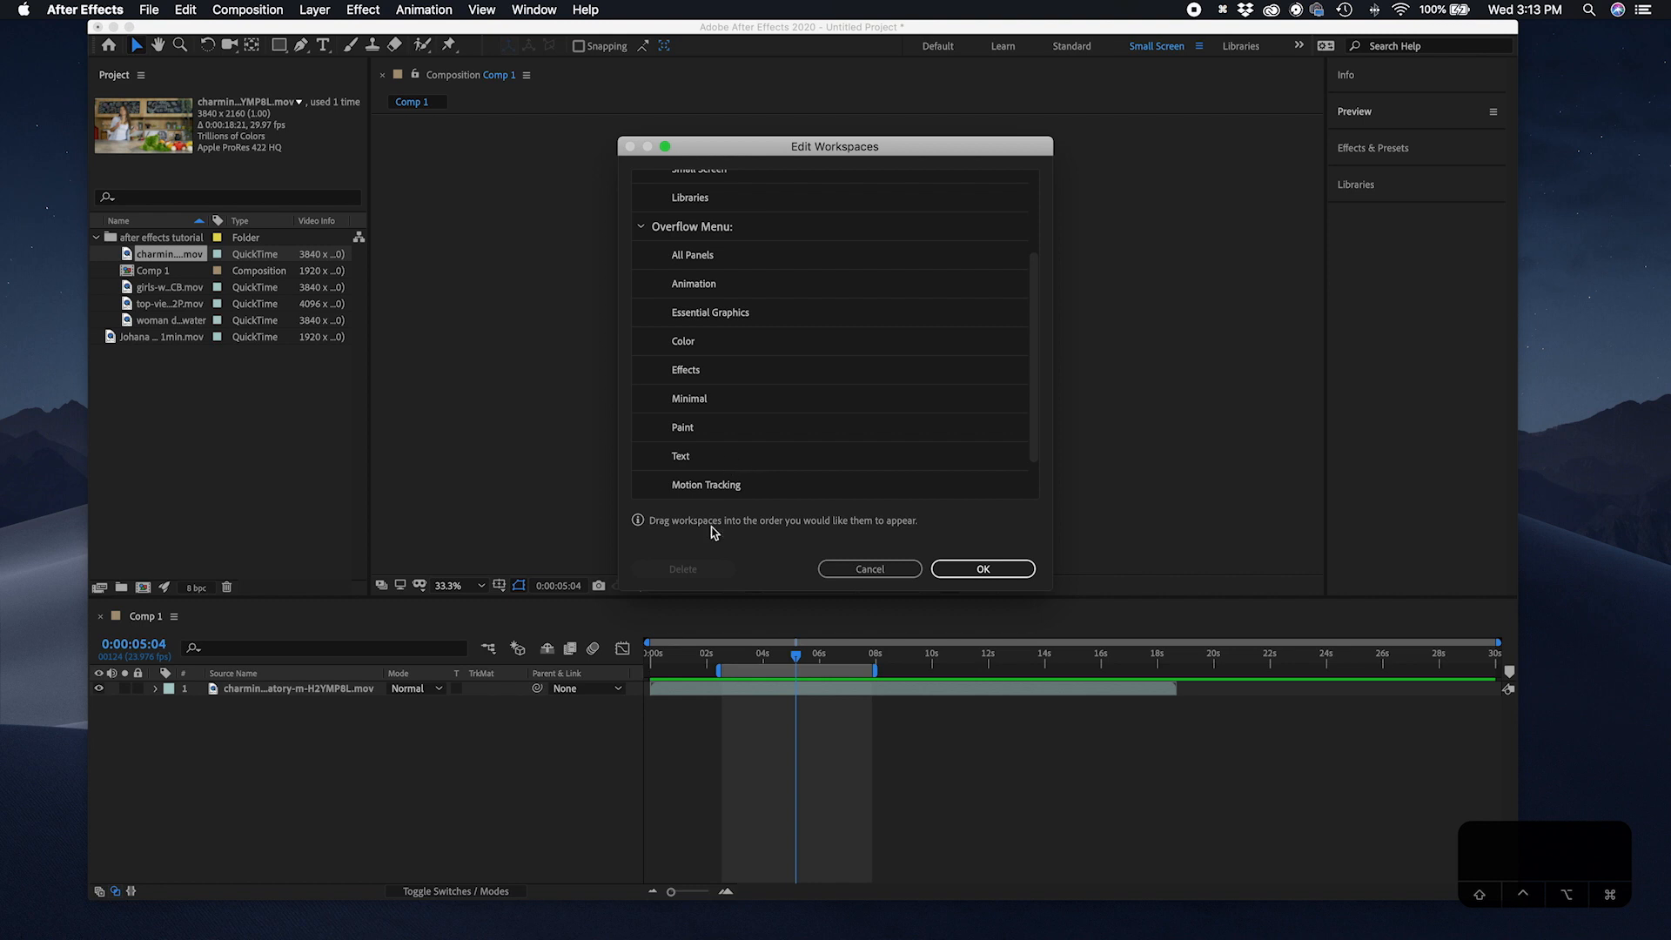
{"action": "scroll", "coordinate": [757, 274], "scroll_direction": "up", "scroll_amount": 3}
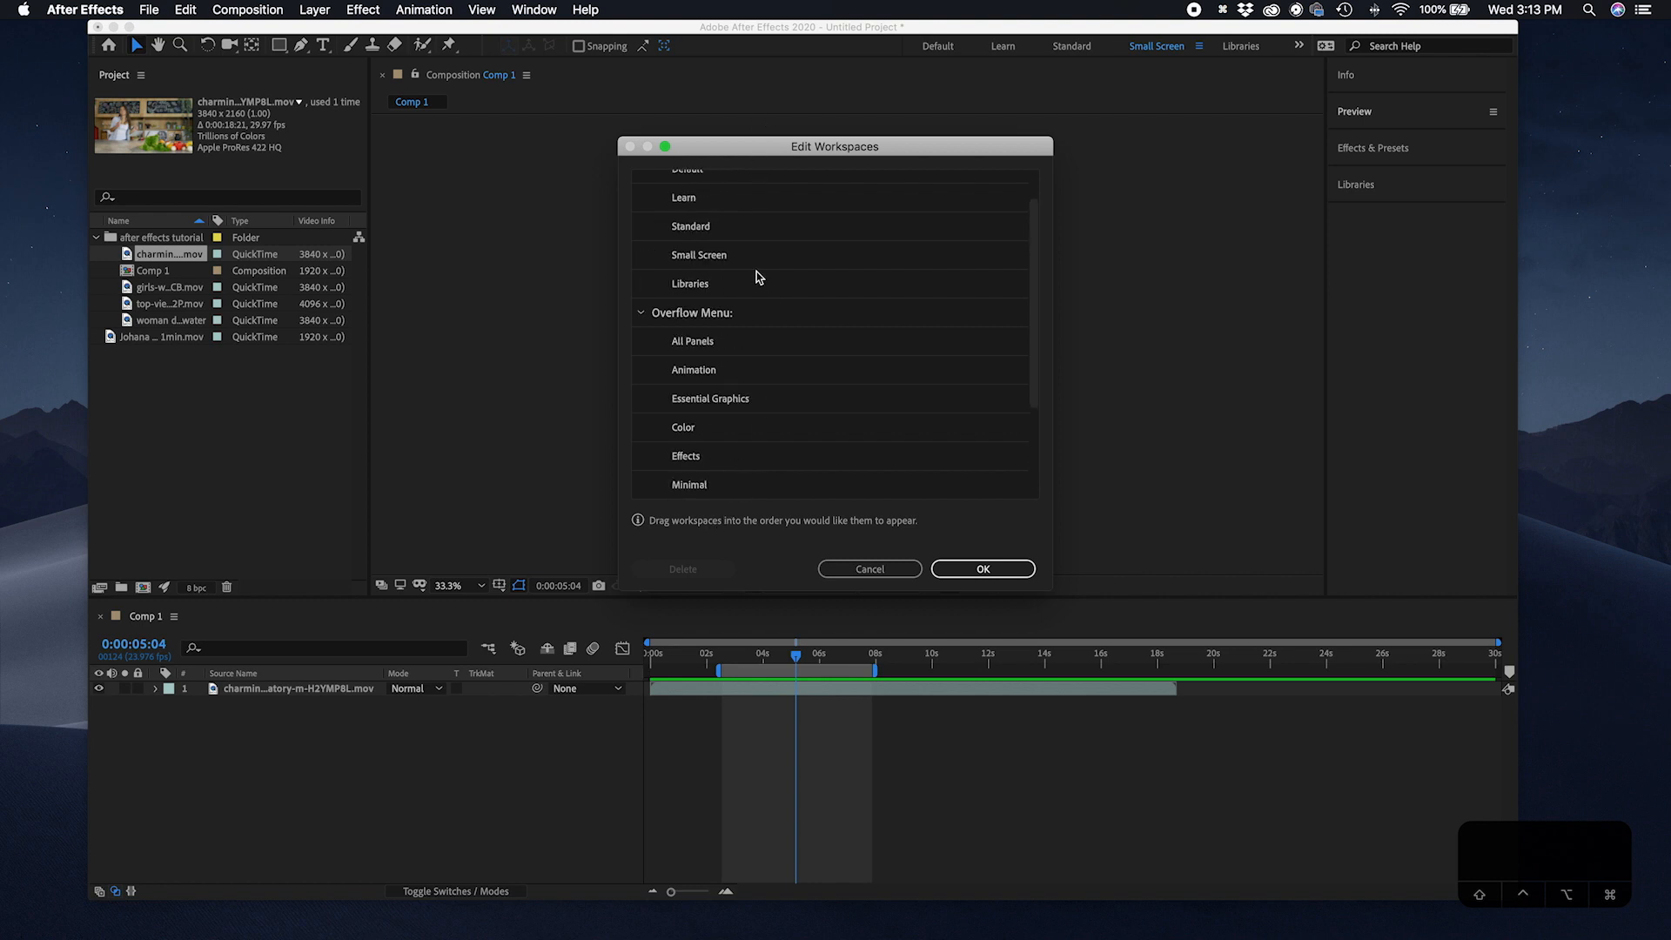
{"action": "left_click", "coordinate": [644, 315]}
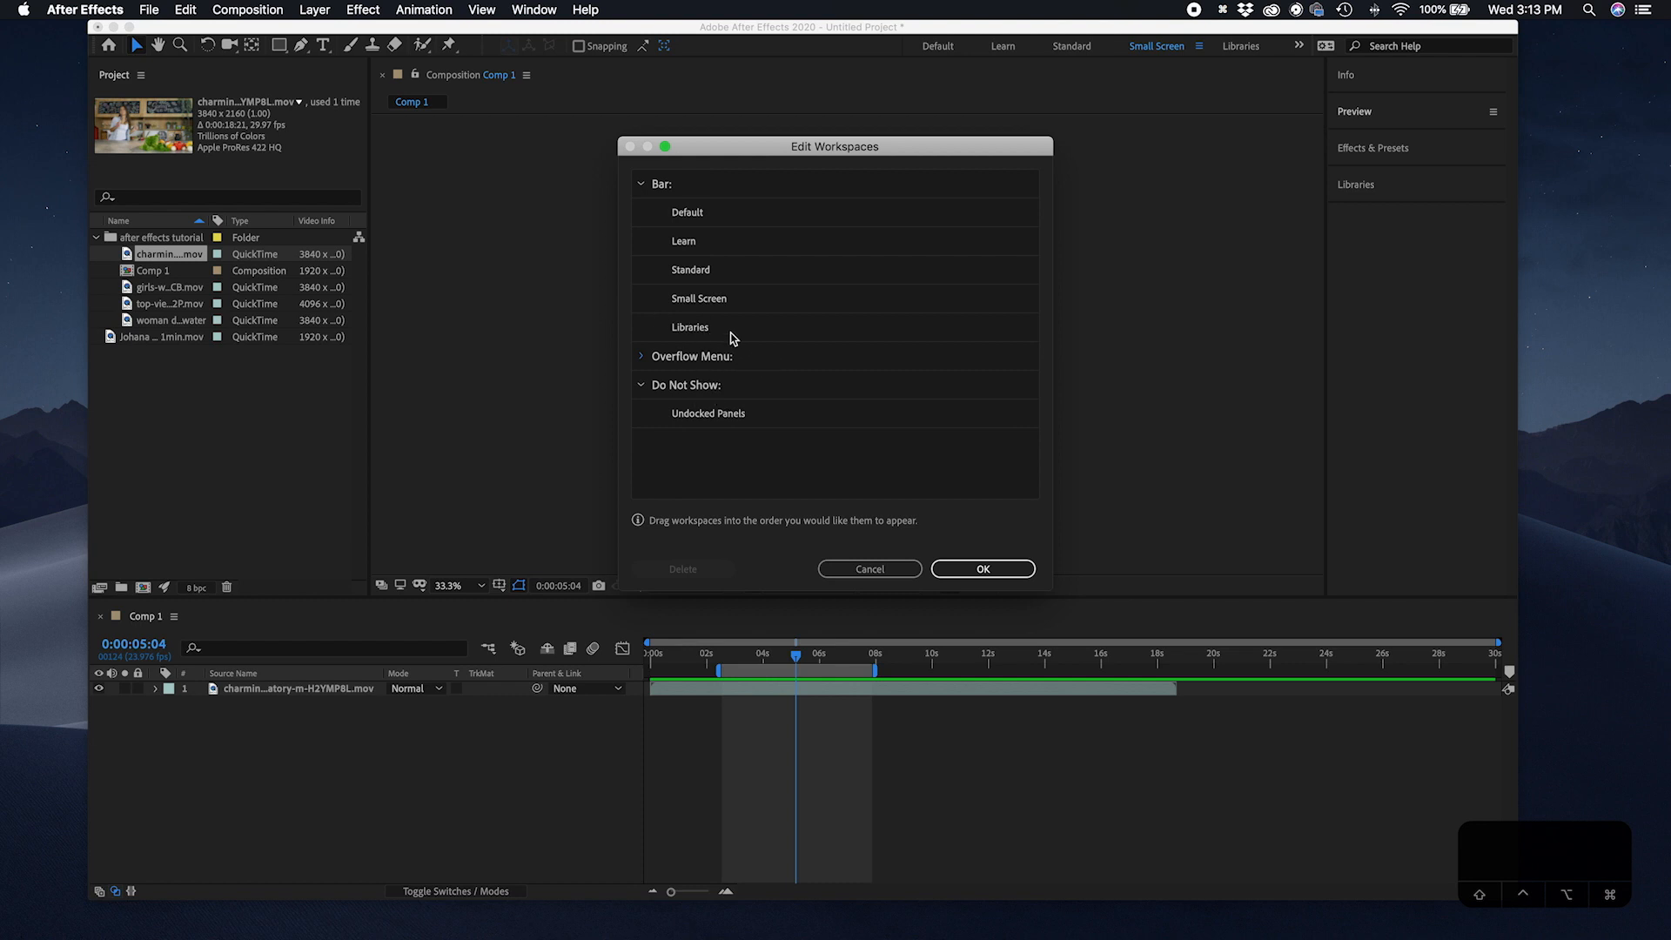
{"action": "left_click", "coordinate": [722, 275]}
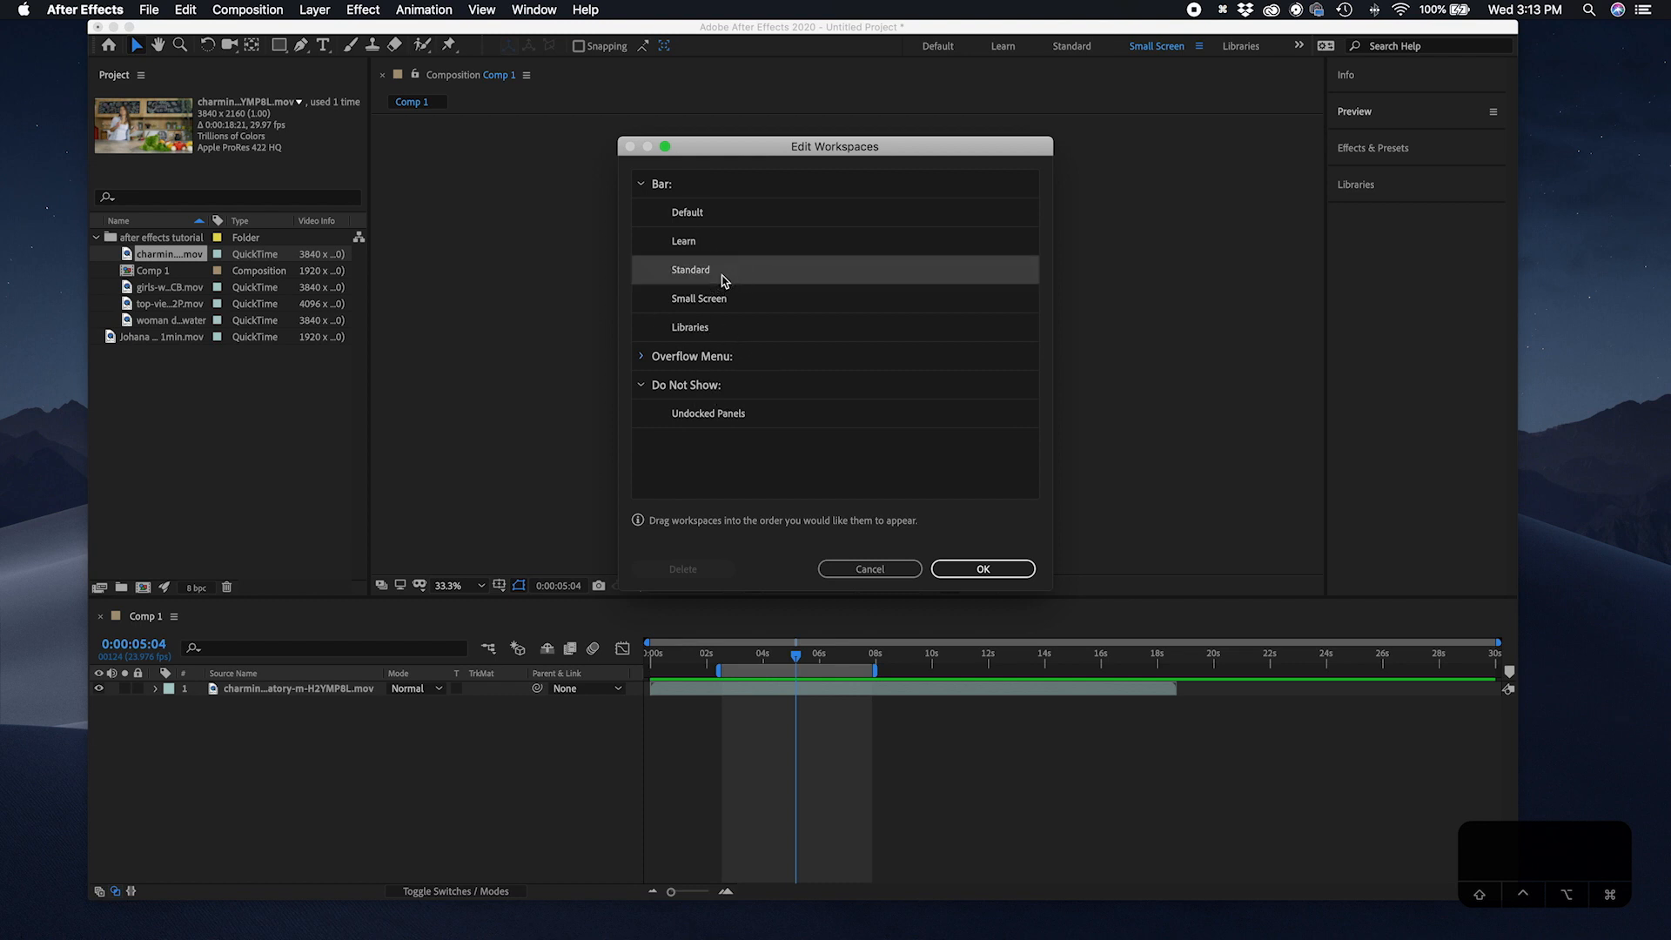
{"action": "left_click", "coordinate": [743, 312]}
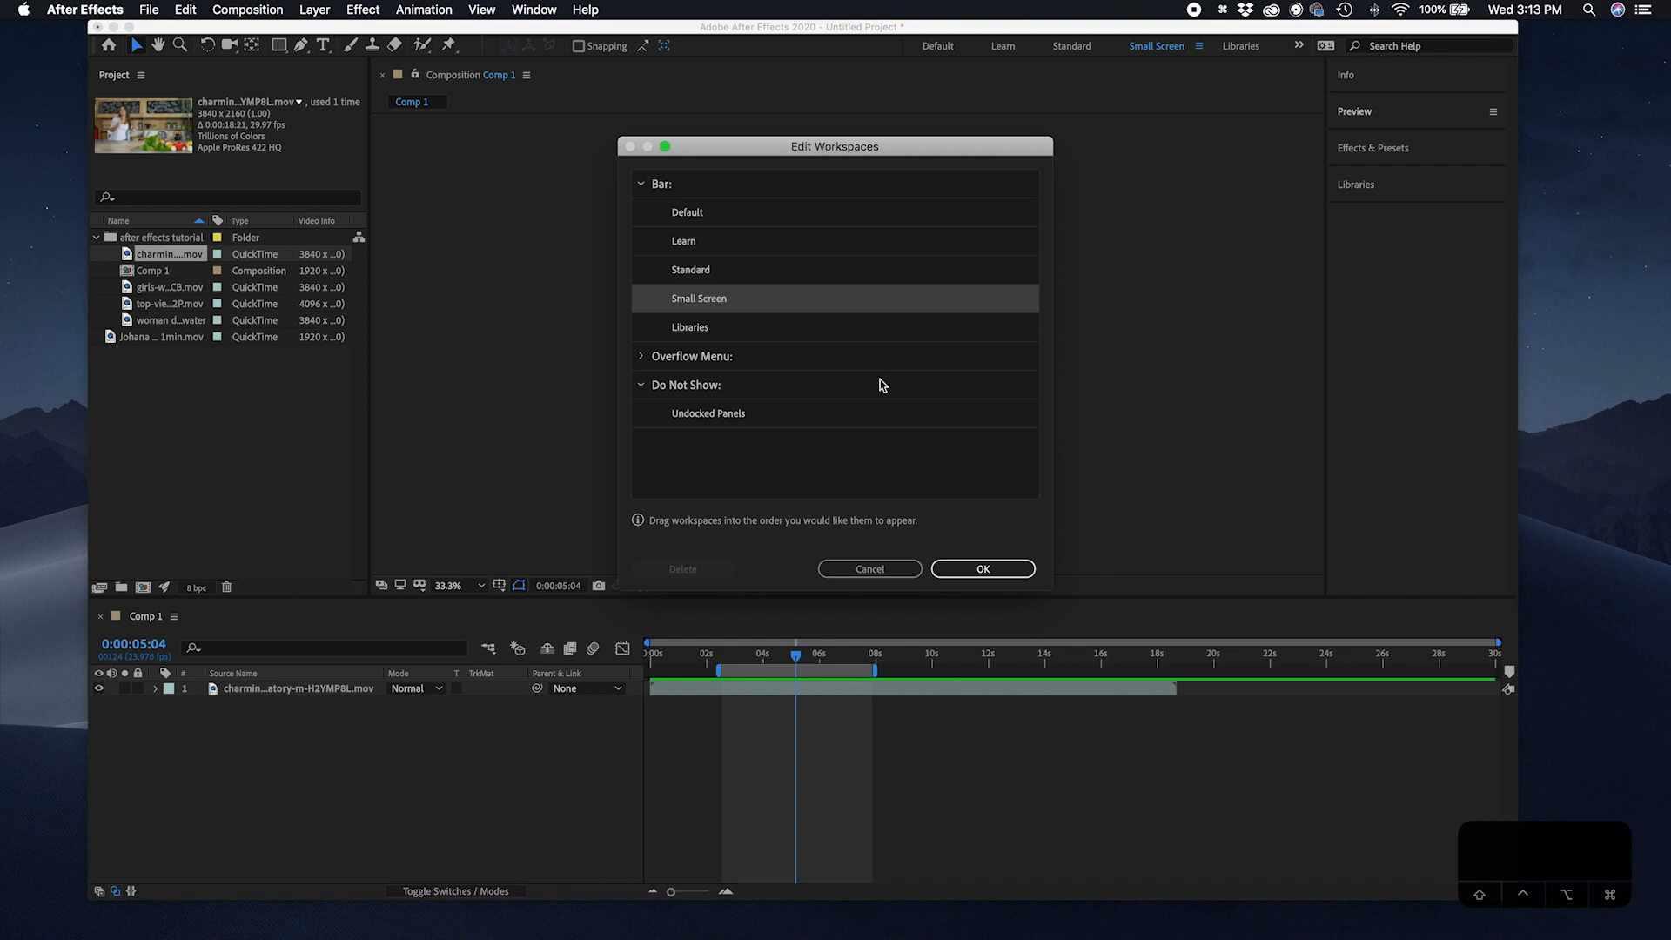
{"action": "left_click", "coordinate": [981, 570]}
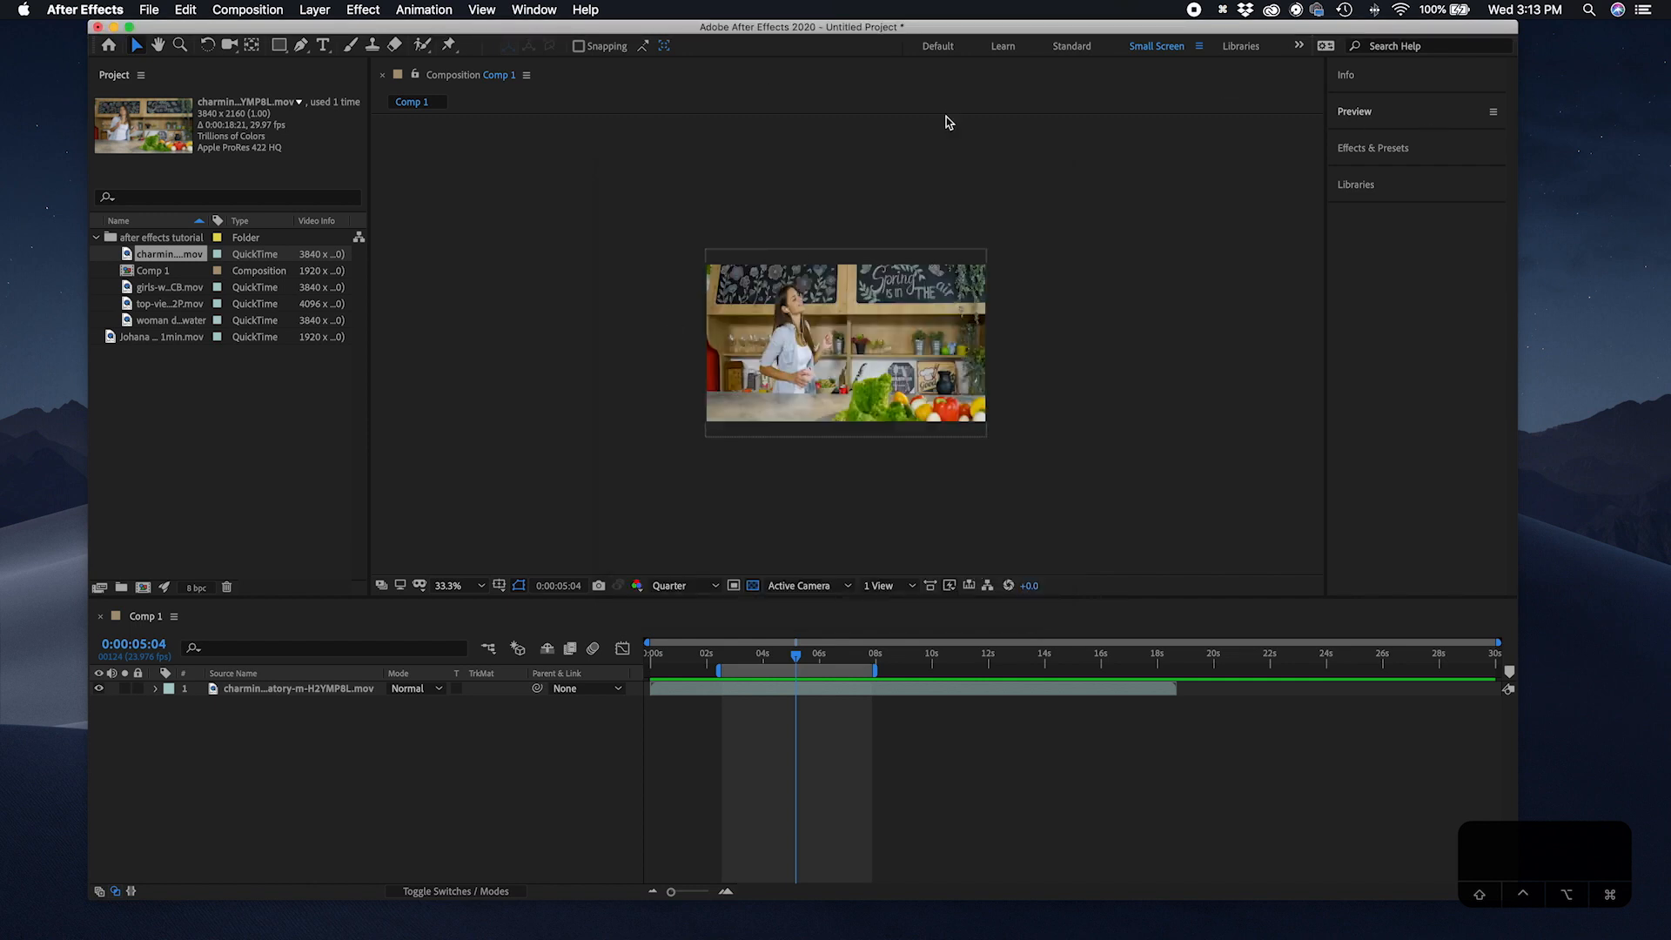
Step: Switch between the Standard, Small Screen, Libraries and Learn workspaces, ending on the Standard workspace
{"action": "left_click", "coordinate": [1072, 46]}
{"action": "left_click", "coordinate": [1141, 51]}
{"action": "left_click", "coordinate": [1240, 46]}
{"action": "left_click", "coordinate": [1151, 46]}
{"action": "left_click", "coordinate": [1074, 48]}
{"action": "left_click", "coordinate": [1003, 46]}
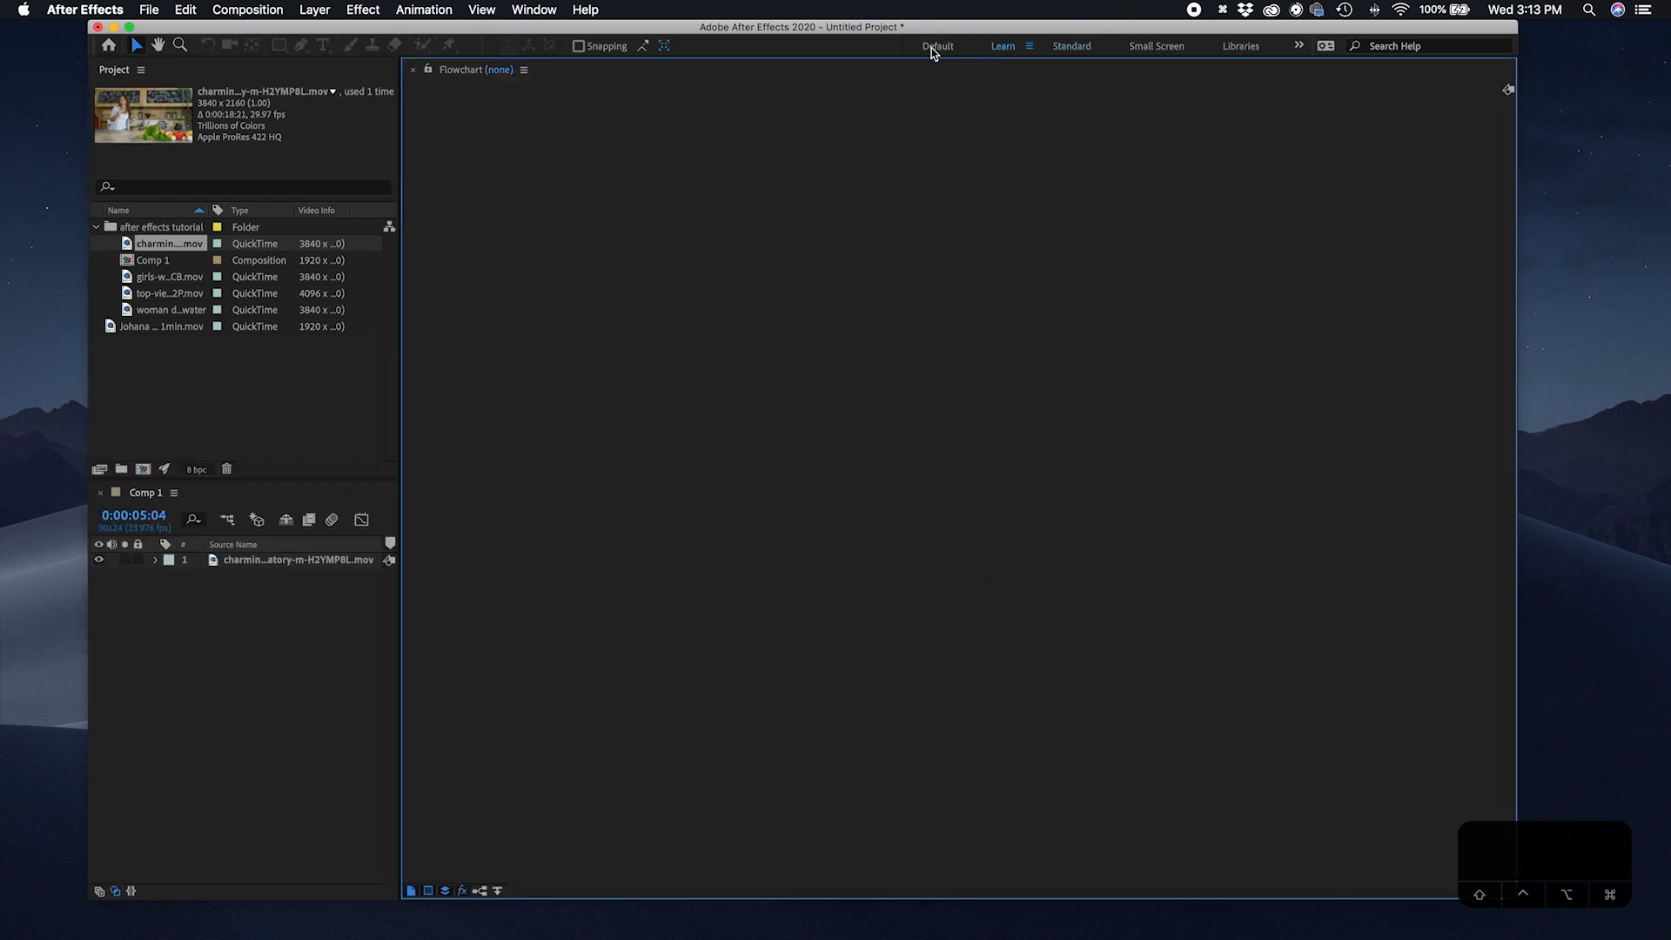
{"action": "left_click", "coordinate": [1076, 48]}
{"action": "left_click", "coordinate": [1161, 49]}
{"action": "left_click", "coordinate": [1237, 51]}
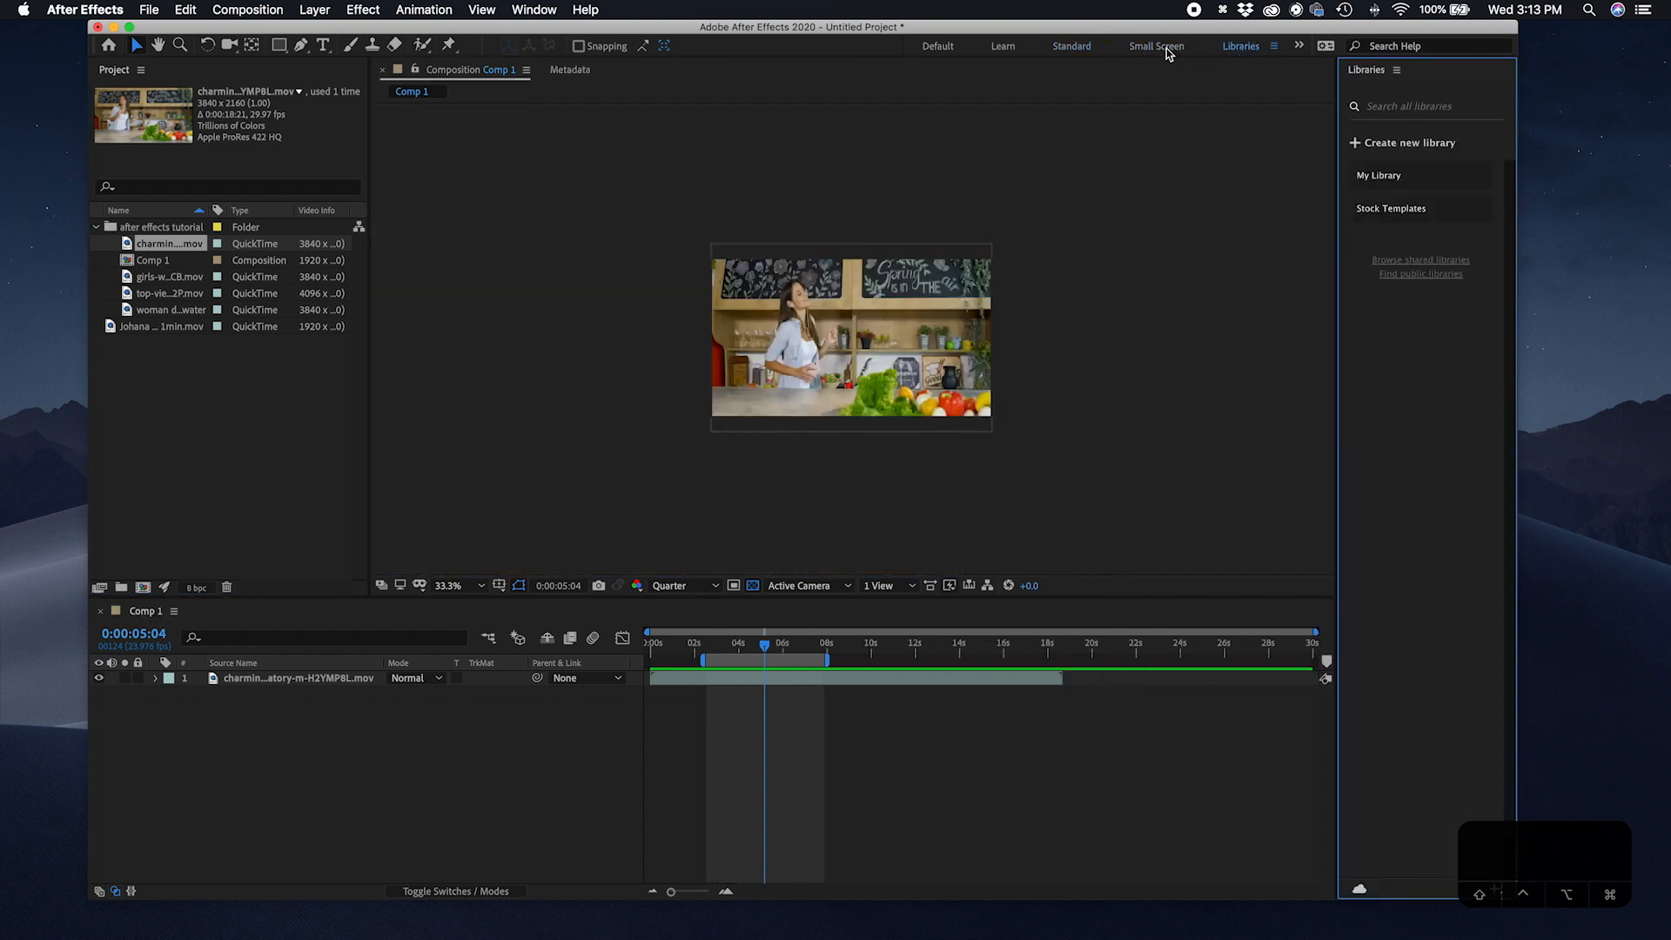
{"action": "left_click", "coordinate": [1147, 47]}
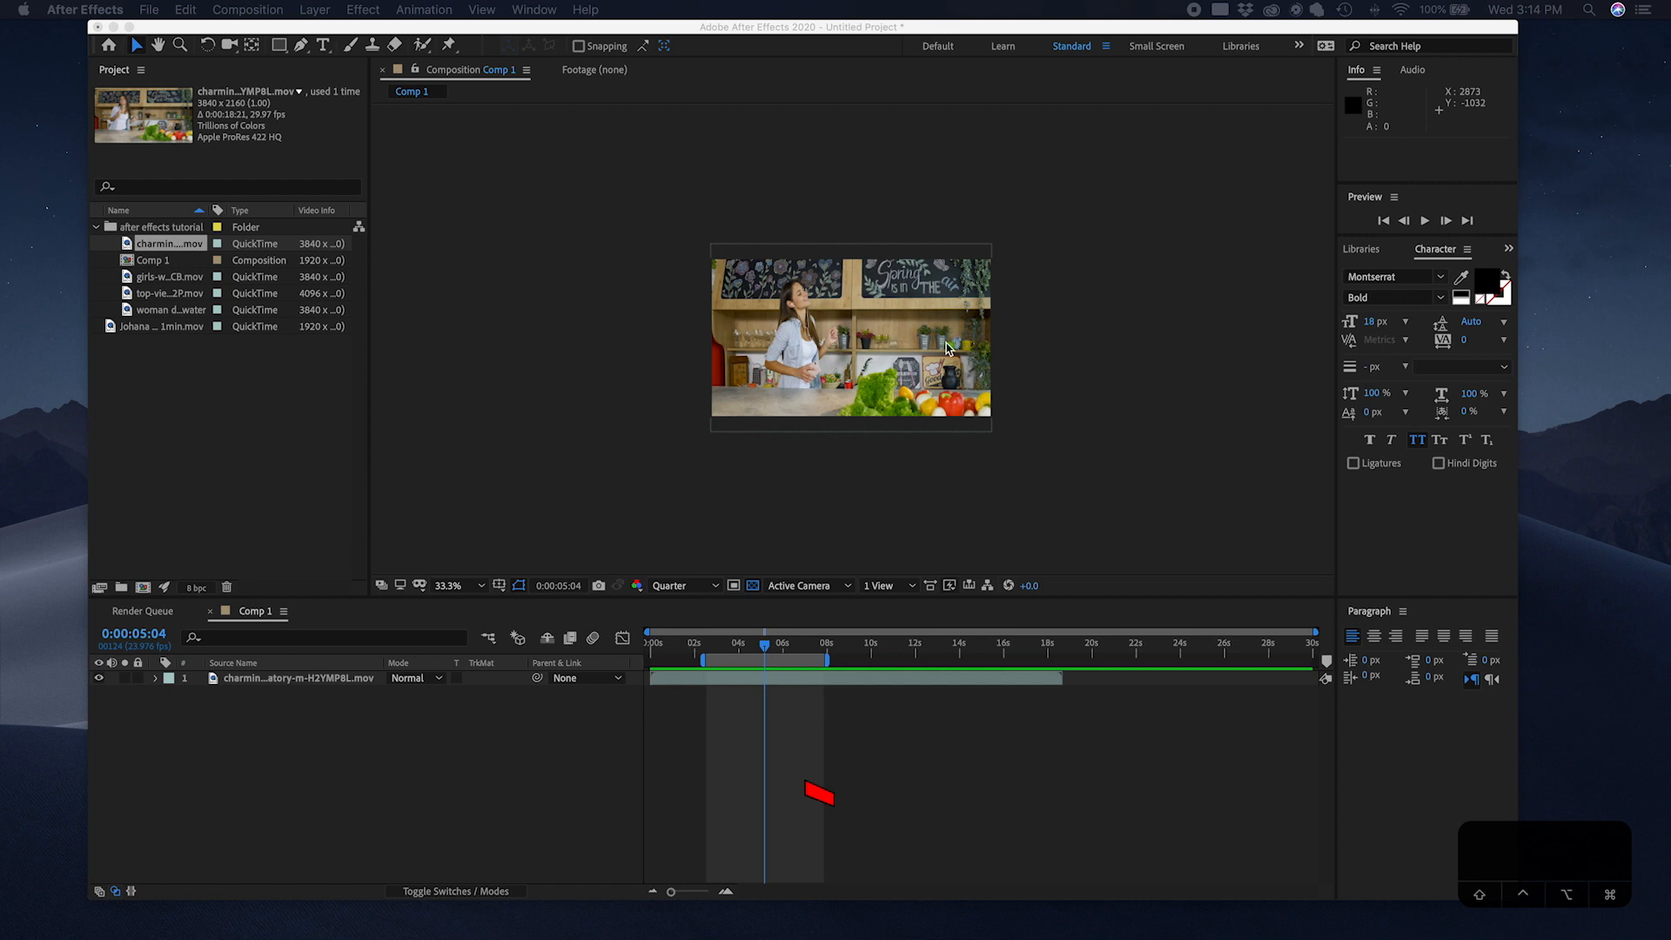
Step: Select the footage layer in the viewer, then maximize and restore several panels in turn with the grave key
{"action": "left_click", "coordinate": [845, 332]}
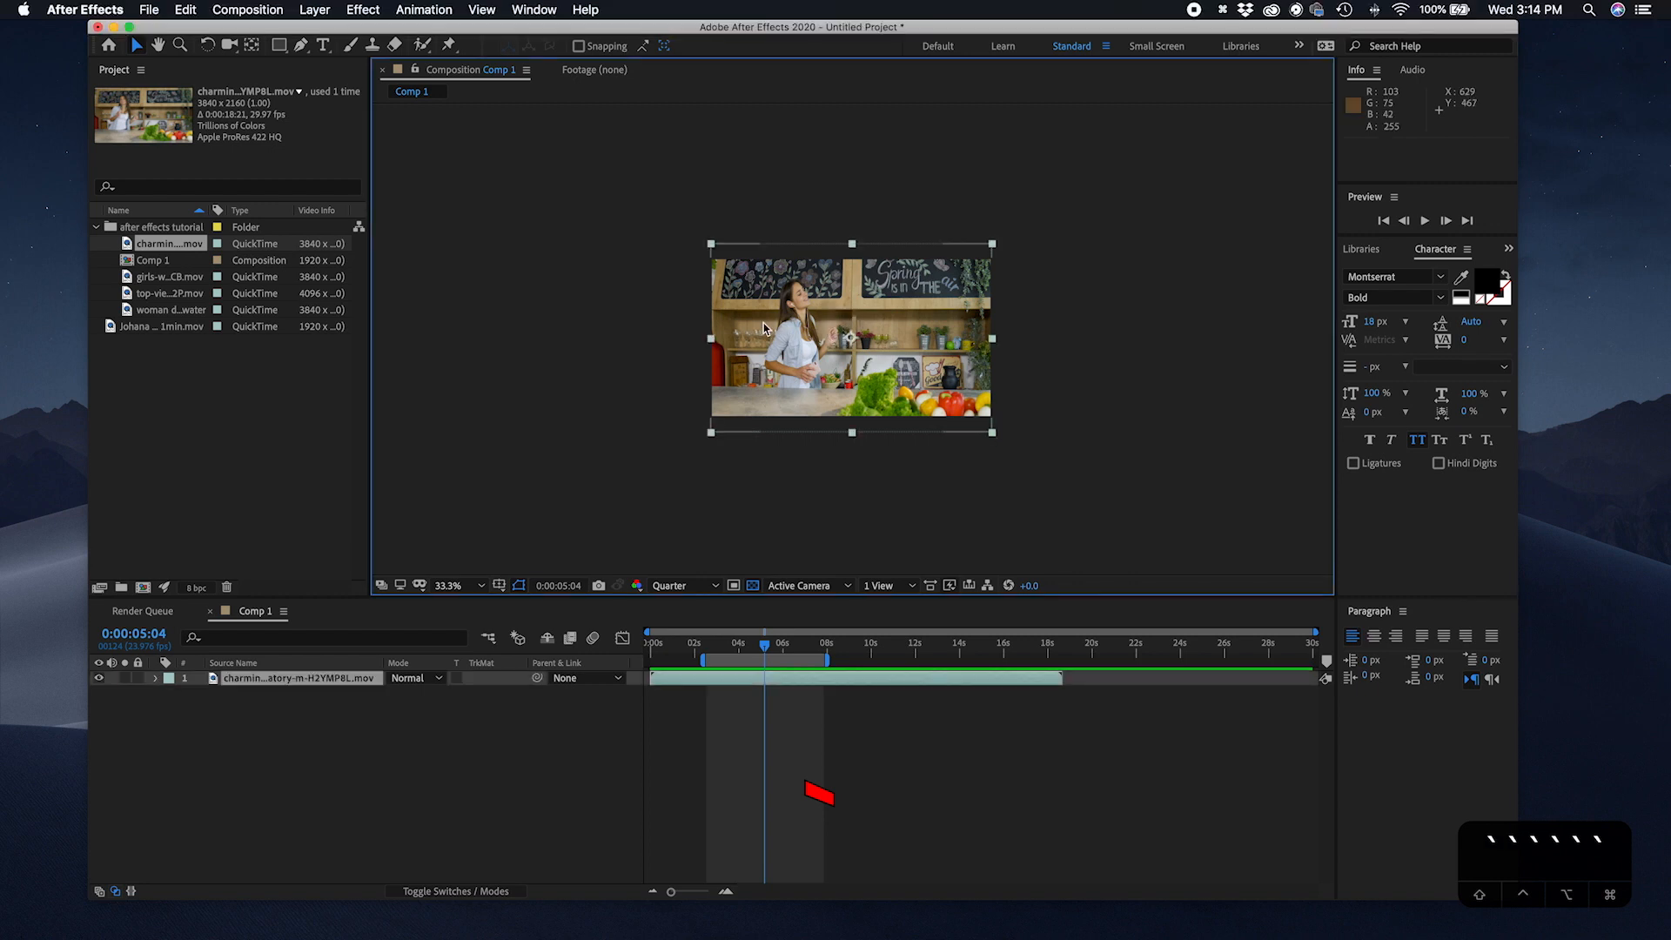
{"action": "key", "text": "grave"}
{"action": "key", "text": "grave"}
{"action": "key", "text": "grave"}
{"action": "key", "text": "grave"}
{"action": "left_click", "coordinate": [503, 718]}
{"action": "key", "text": "grave"}
{"action": "key", "text": "grave"}
{"action": "key", "text": "grave"}
{"action": "key", "text": "grave"}
{"action": "key", "text": "grave"}
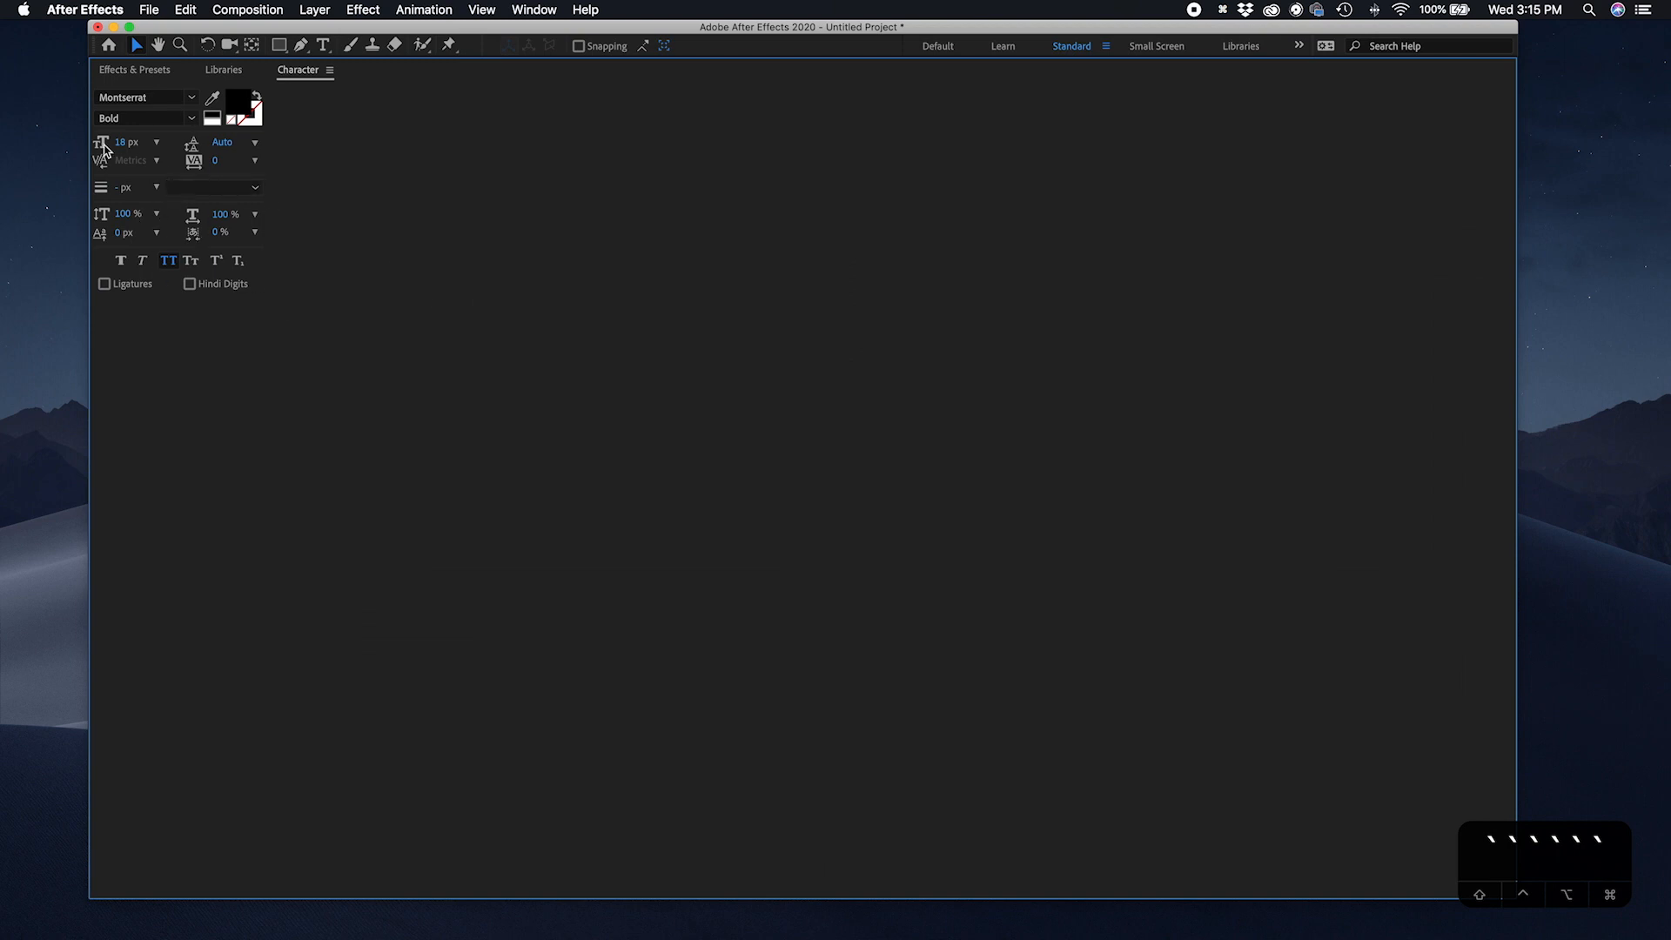
{"action": "key", "text": "grave"}
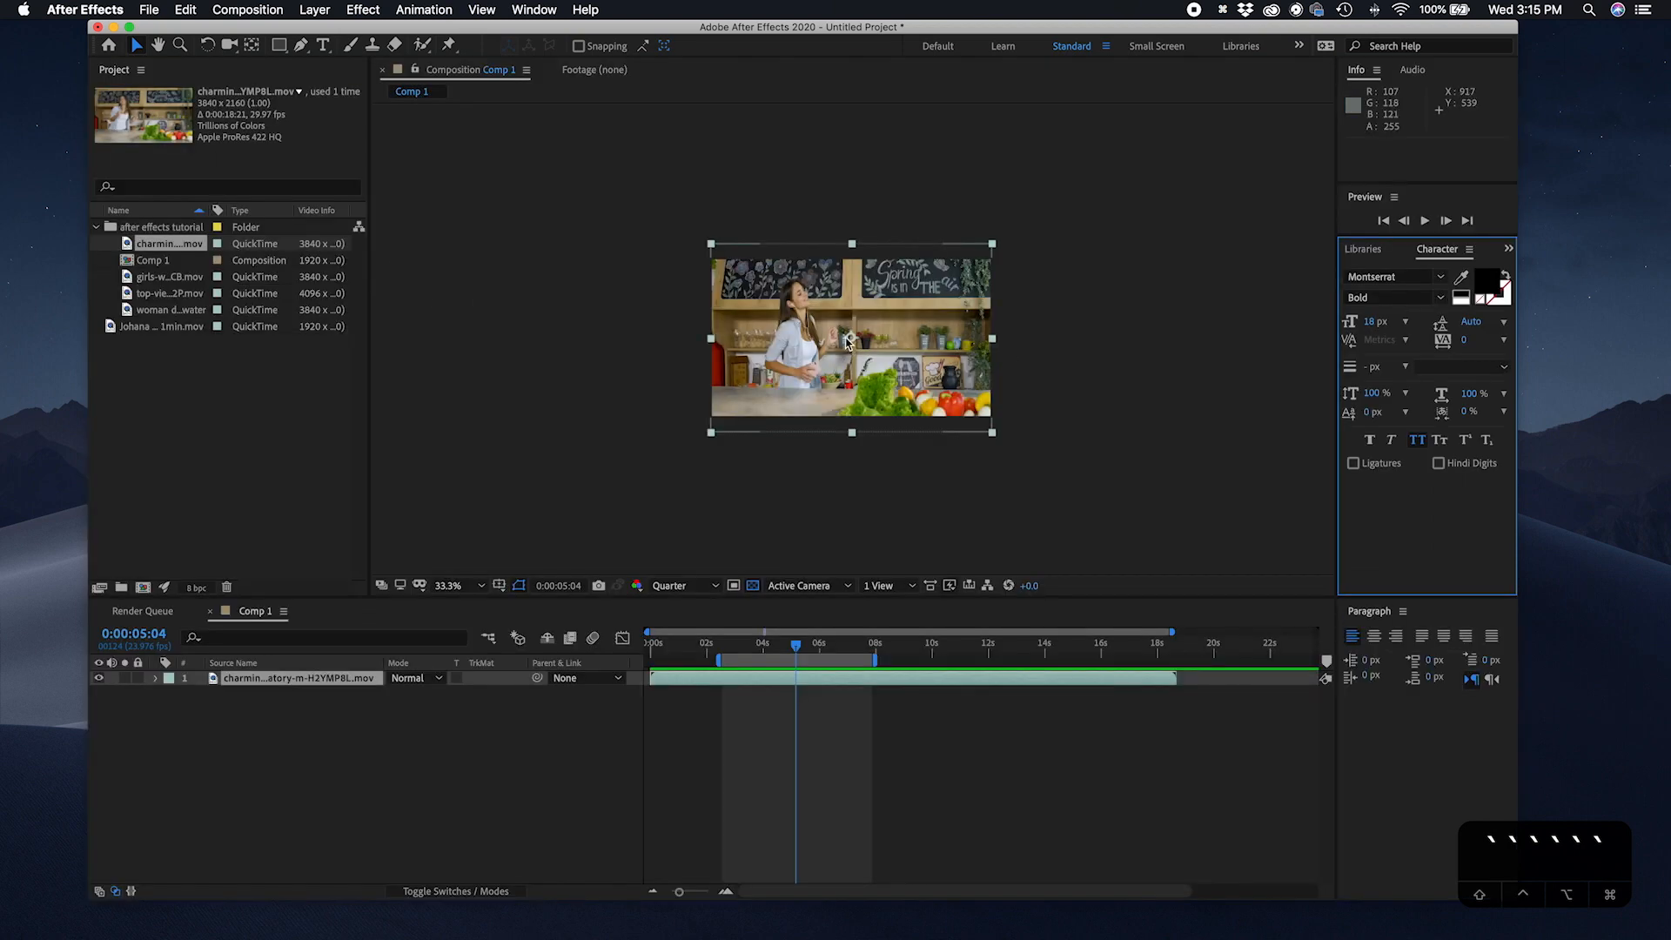
Step: Maximize the composition panel and zoom its view in and out with the scroll wheel
{"action": "scroll", "coordinate": [848, 342], "scroll_direction": "up", "scroll_amount": 3}
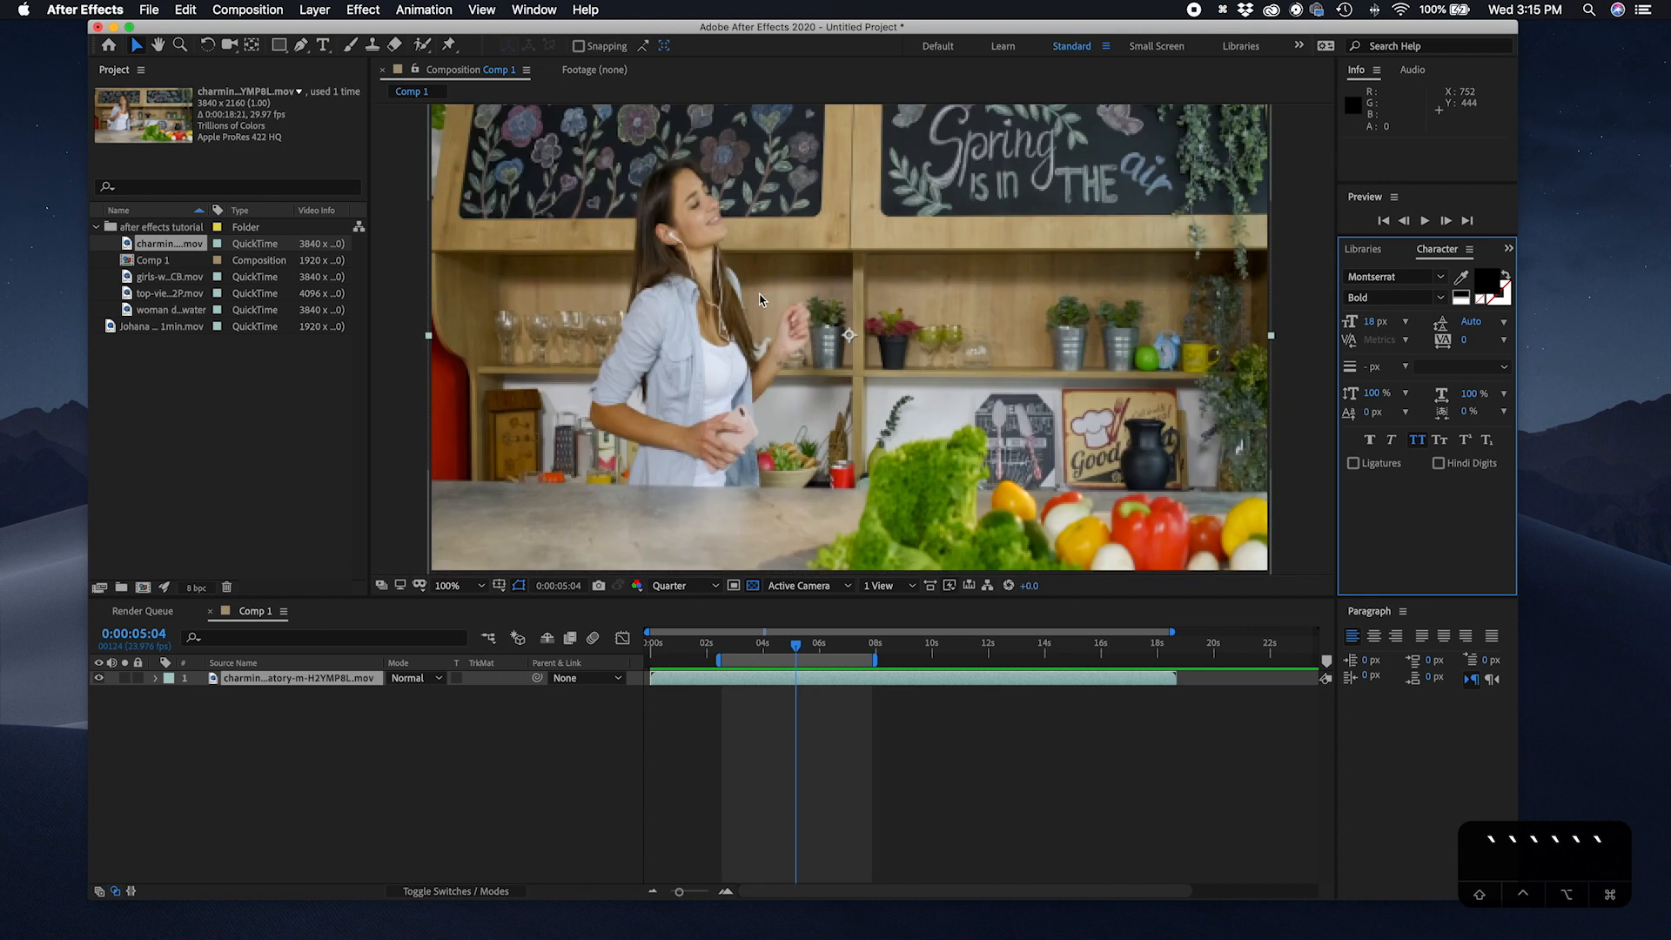
{"action": "scroll", "coordinate": [759, 299], "scroll_direction": "down", "scroll_amount": 2}
{"action": "key", "text": "grave"}
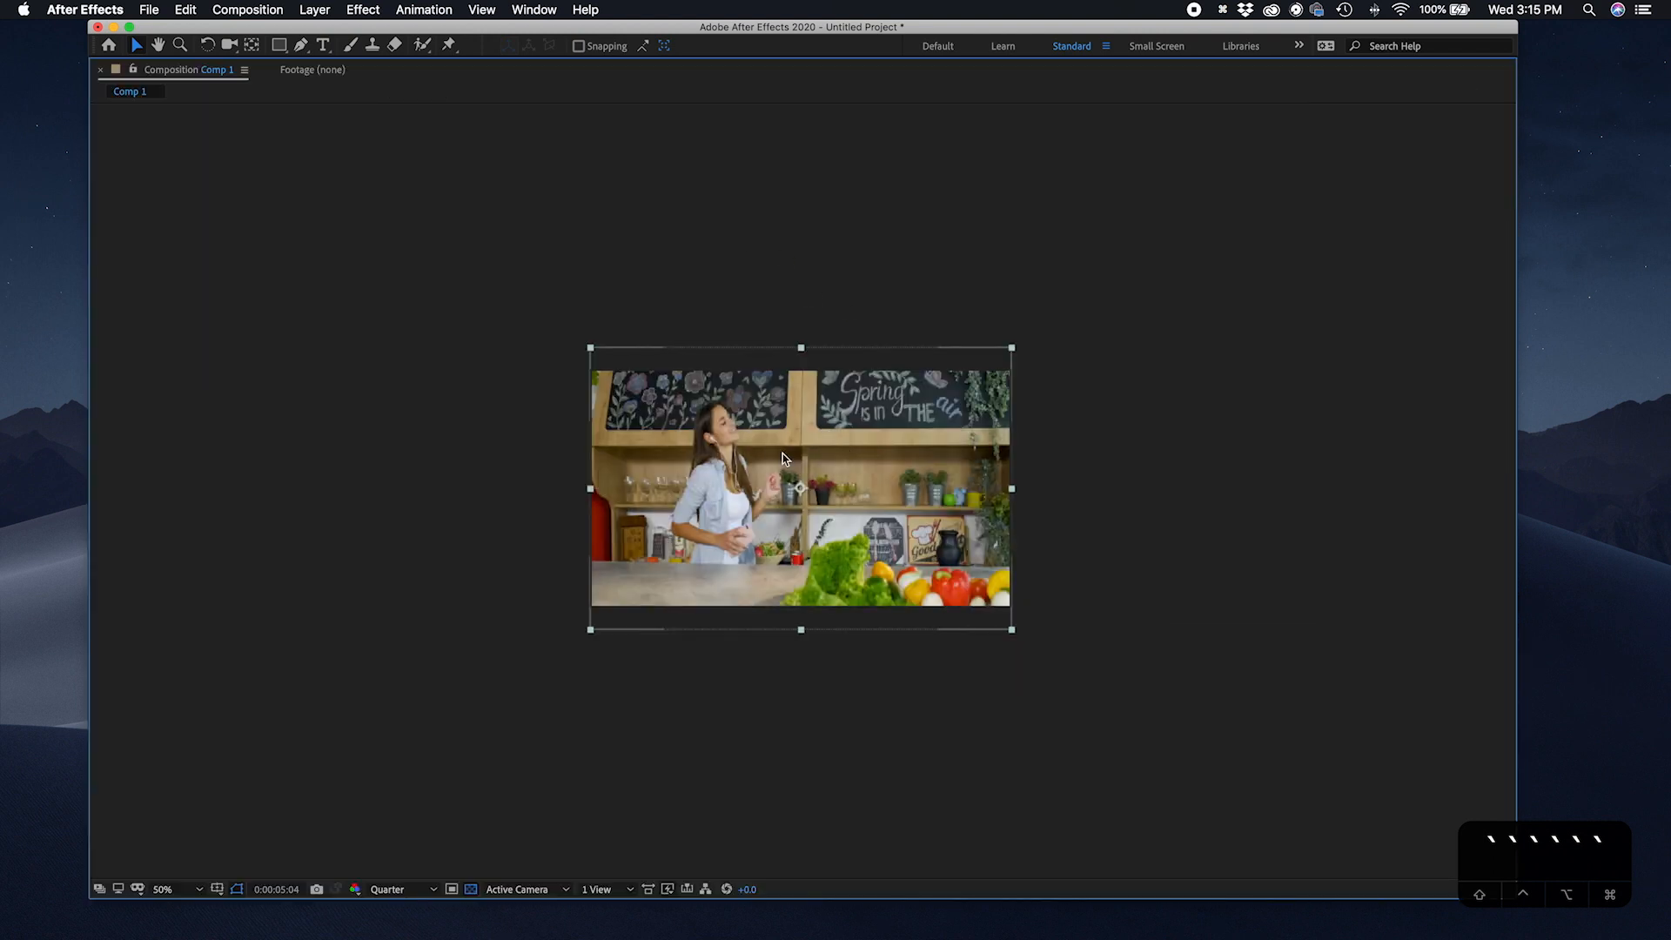
{"action": "scroll", "coordinate": [763, 403], "scroll_direction": "up", "scroll_amount": 2}
{"action": "mouse_move", "coordinate": [659, 397]}
{"action": "left_mouse_down"}
{"action": "mouse_move", "coordinate": [793, 406]}
{"action": "mouse_move", "coordinate": [662, 405]}
{"action": "mouse_move", "coordinate": [644, 424]}
{"action": "mouse_move", "coordinate": [669, 424]}
{"action": "left_mouse_up"}
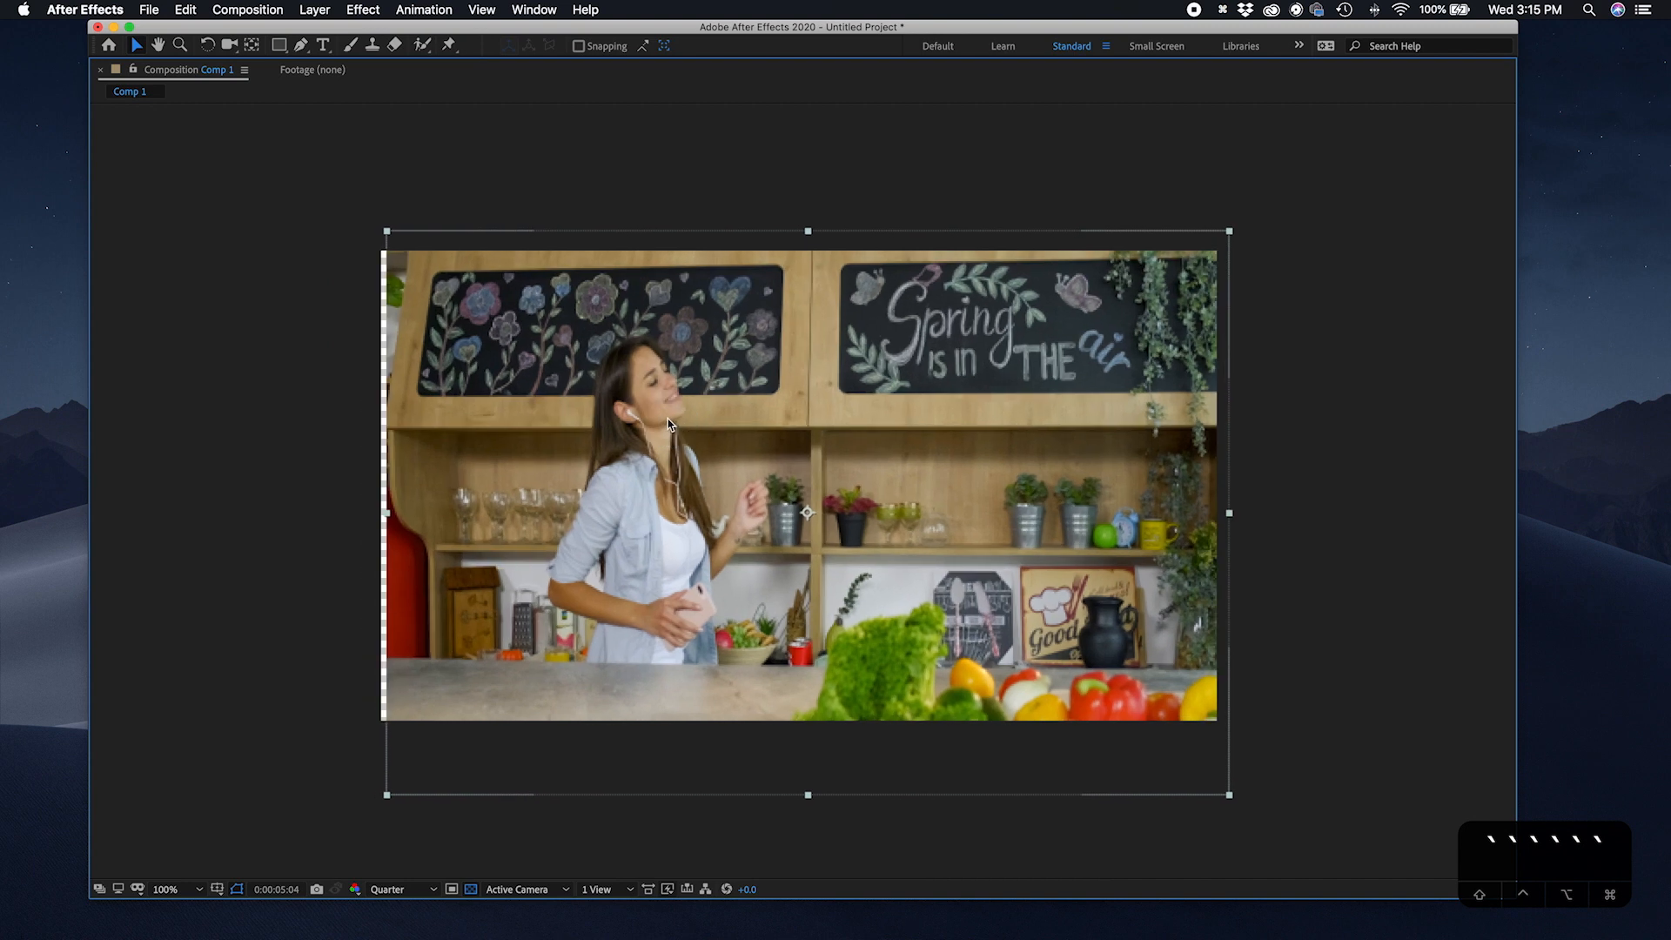
{"action": "scroll", "coordinate": [688, 406], "scroll_direction": "down", "scroll_amount": 5}
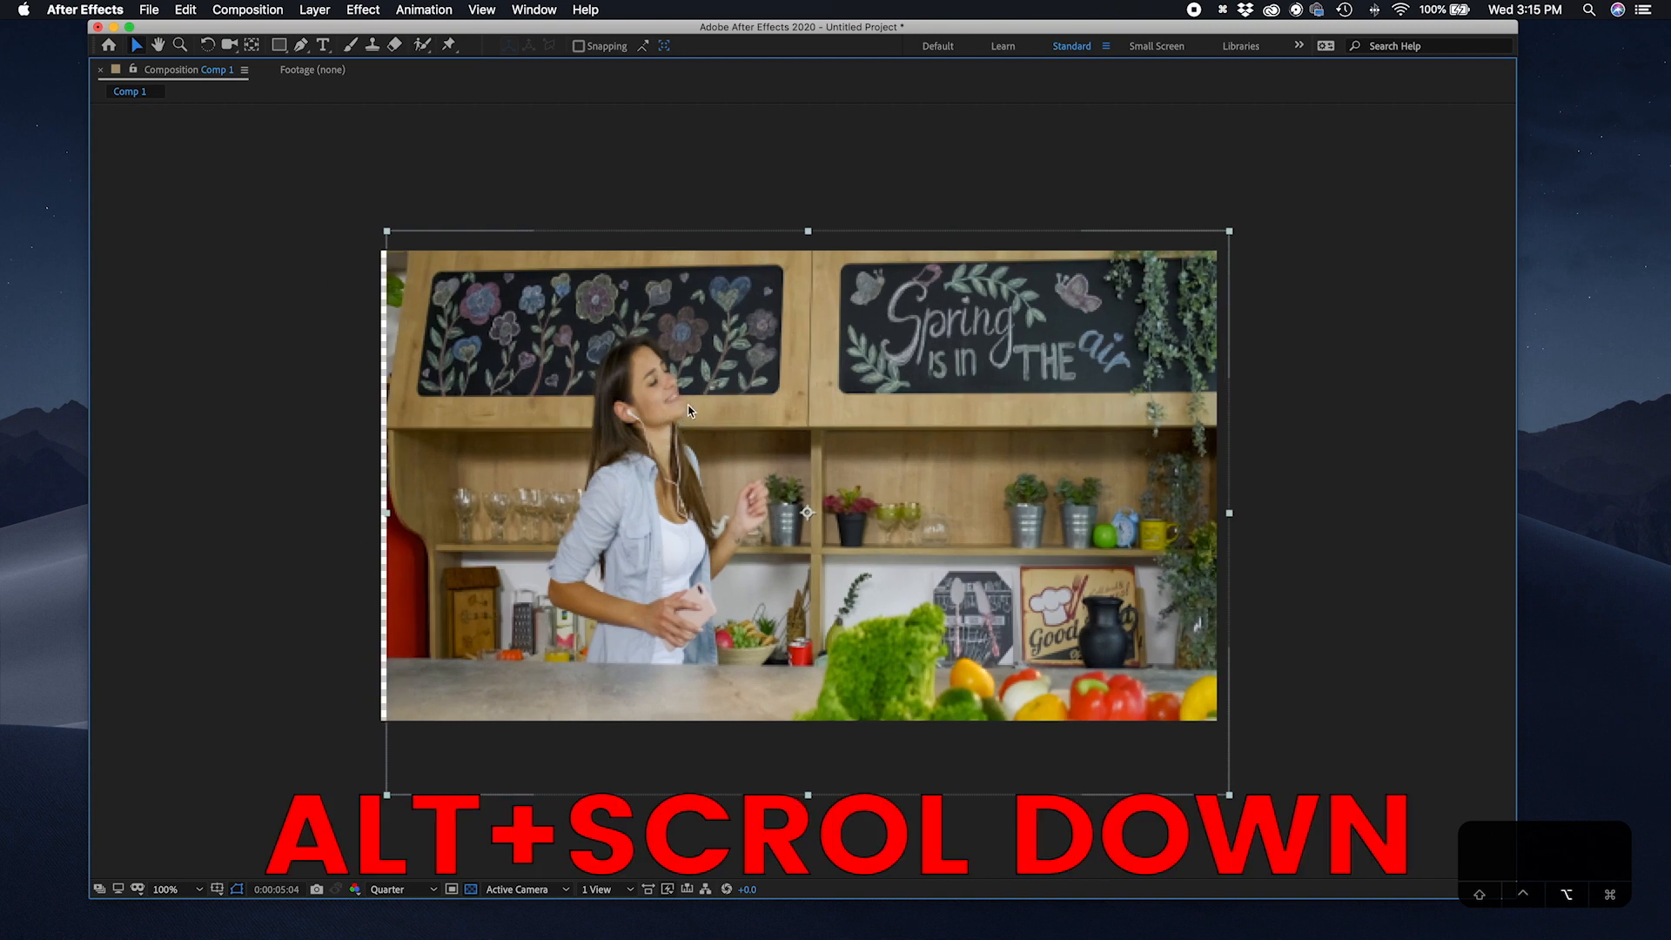
{"action": "left_click_drag", "start_coordinate": [649, 414], "coordinate": [650, 404]}
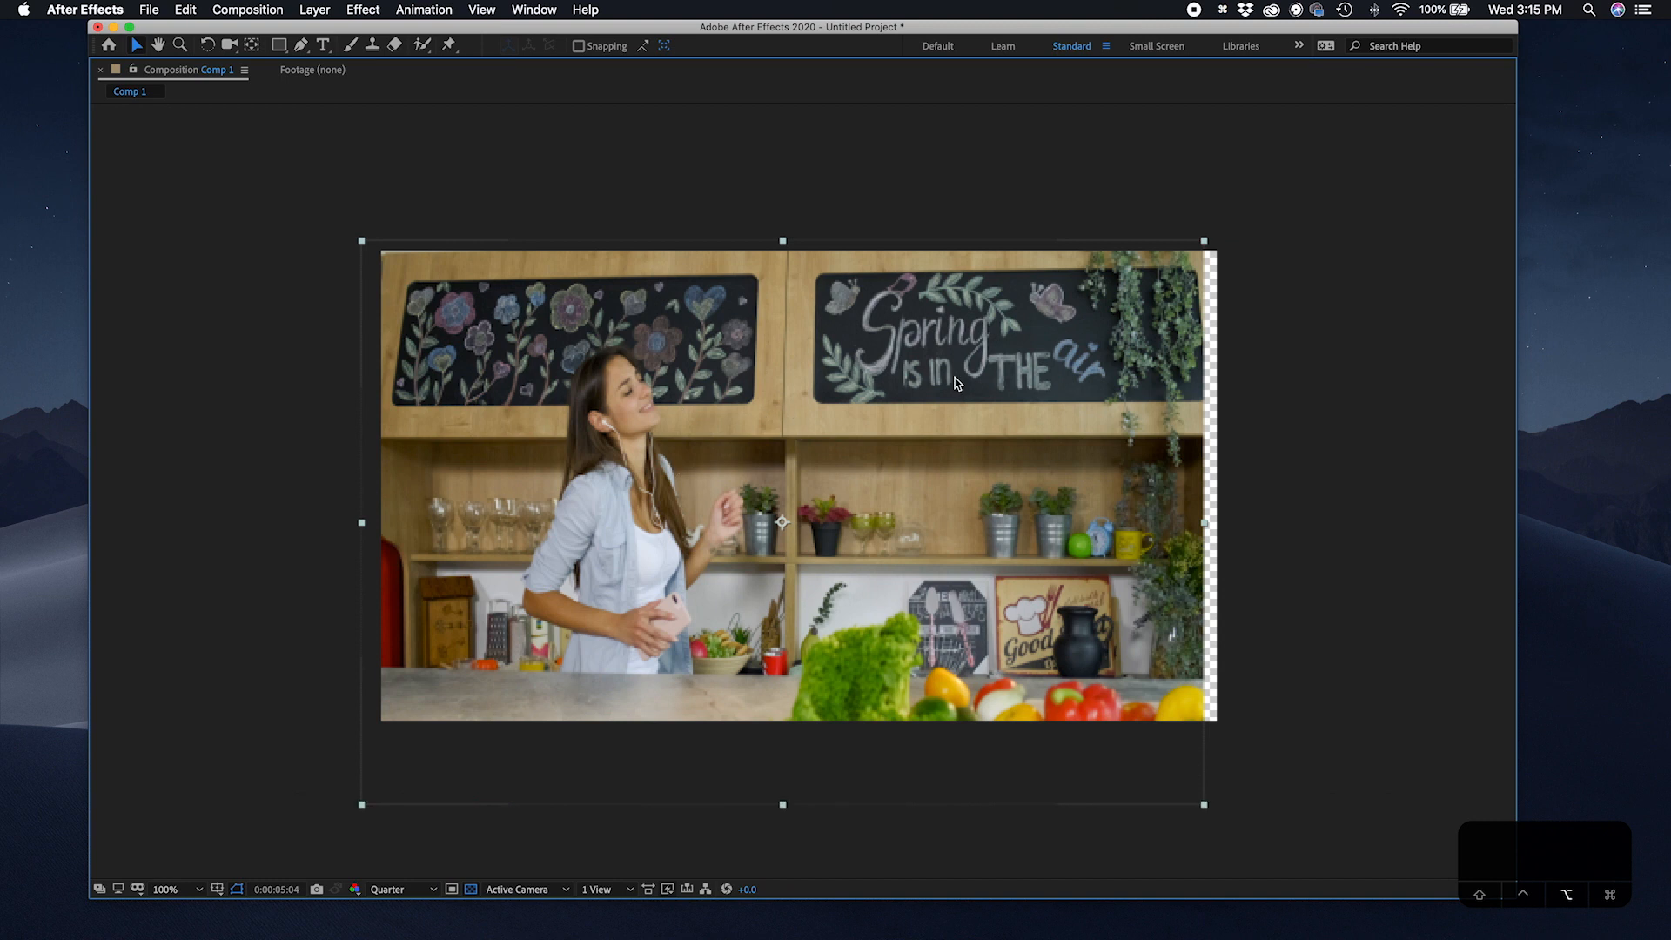
{"action": "scroll", "coordinate": [916, 384], "scroll_direction": "up", "scroll_amount": 2}
{"action": "scroll", "coordinate": [916, 384], "scroll_direction": "down", "scroll_amount": 2}
{"action": "scroll", "coordinate": [640, 399], "scroll_direction": "up", "scroll_amount": 4}
{"action": "scroll", "coordinate": [615, 409], "scroll_direction": "down", "scroll_amount": 3}
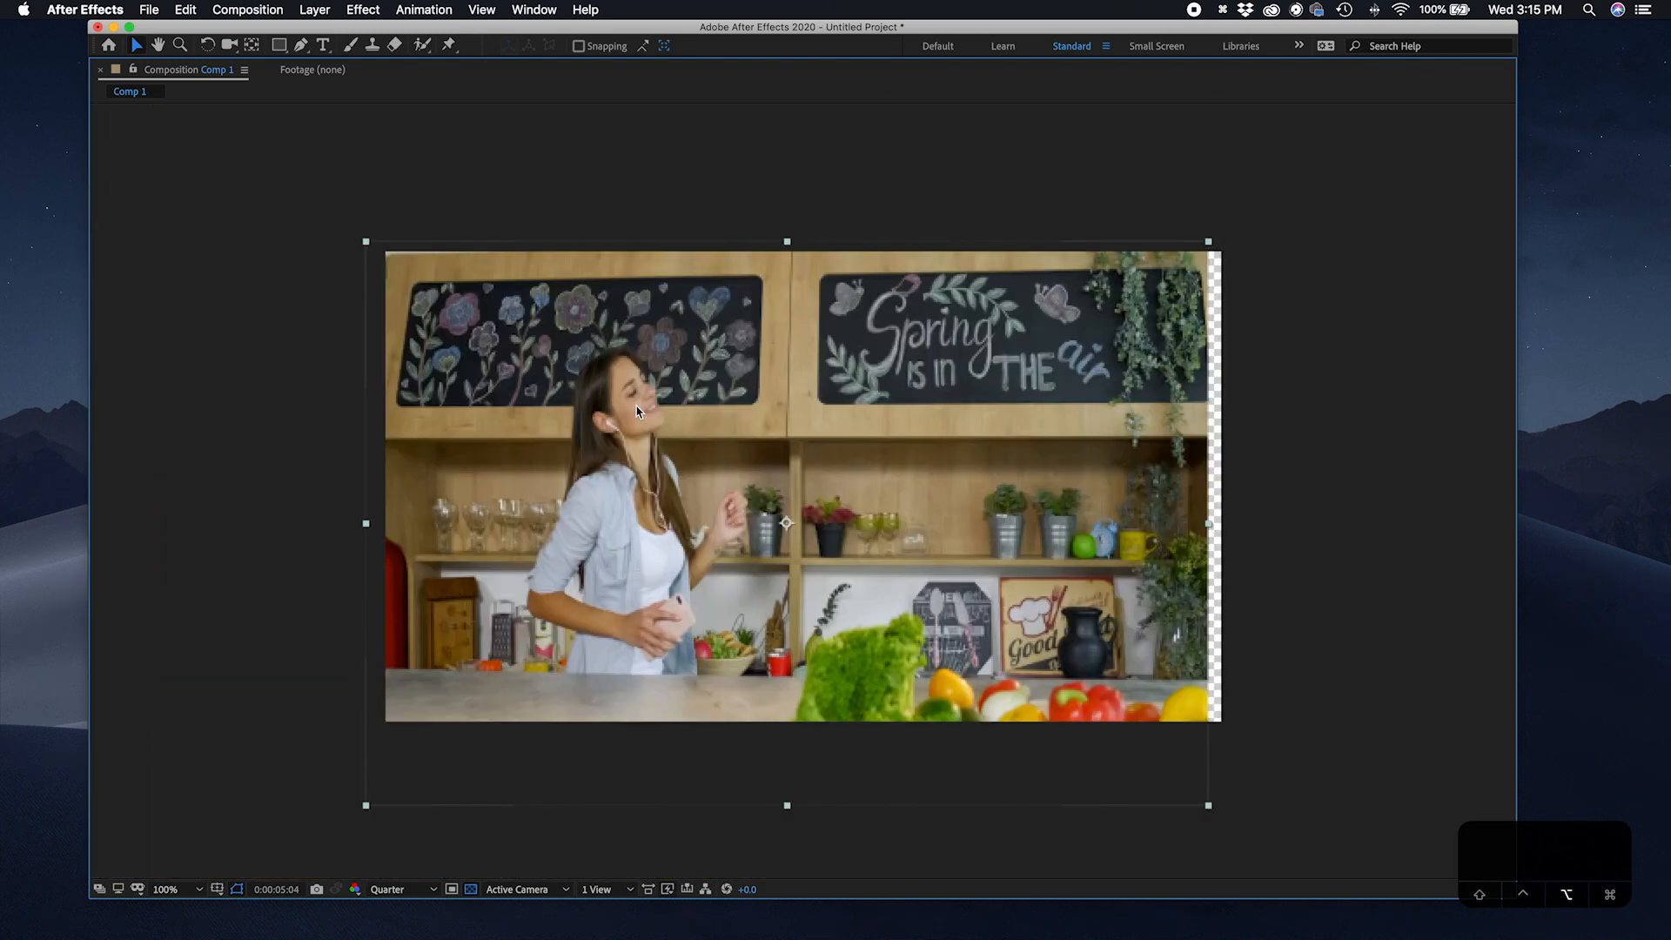
{"action": "scroll", "coordinate": [644, 411], "scroll_direction": "up", "scroll_amount": 1}
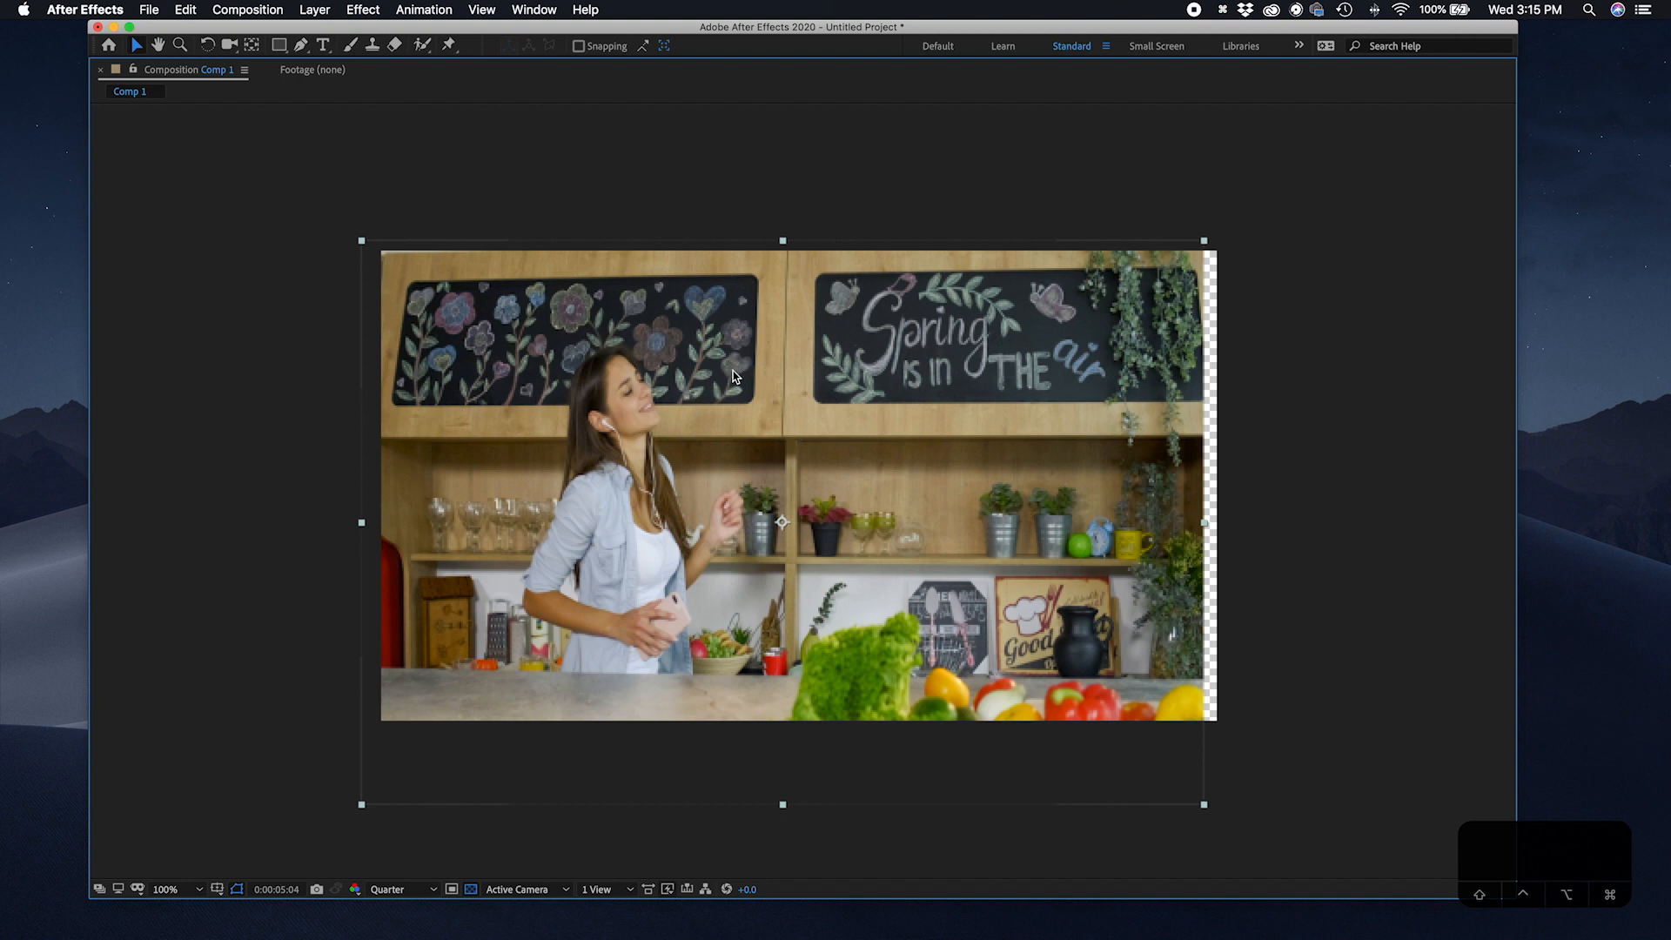
Step: Pan the composition view with the Hand tool, restore the panel layout, and zoom in and out again
{"action": "key", "text": "space"}
{"action": "left_click_drag", "start_coordinate": [648, 409], "coordinate": [688, 461]}
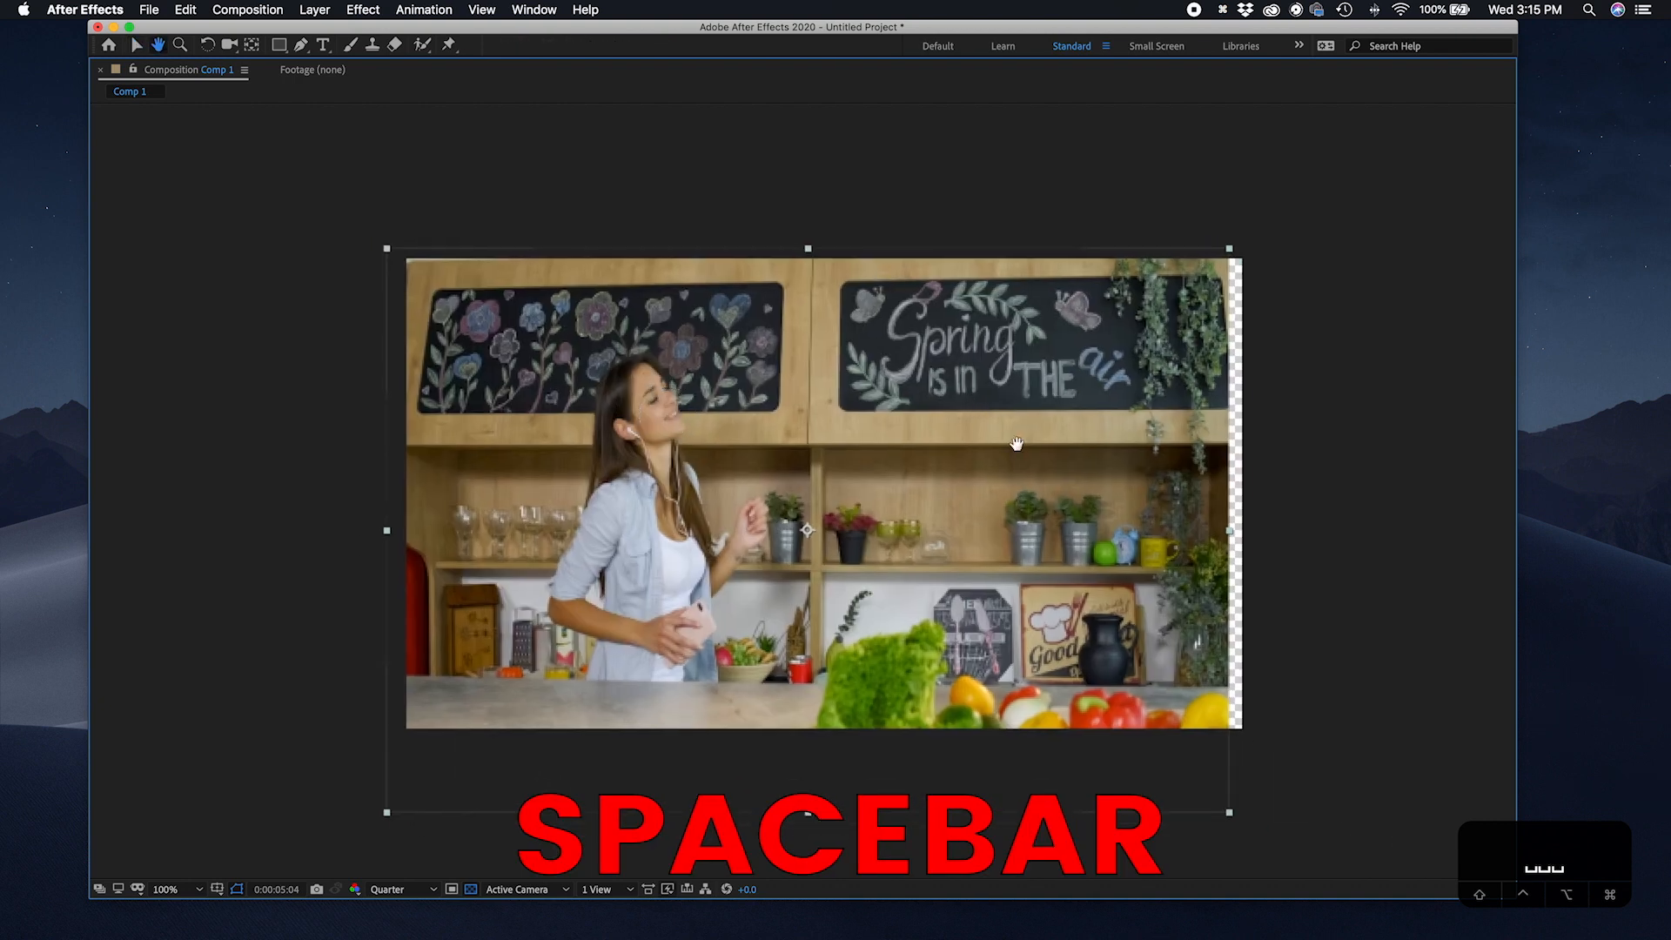
{"action": "left_click_drag", "start_coordinate": [1160, 533], "coordinate": [1022, 418]}
{"action": "key", "text": "space"}
{"action": "left_click_drag", "start_coordinate": [735, 379], "coordinate": [821, 343]}
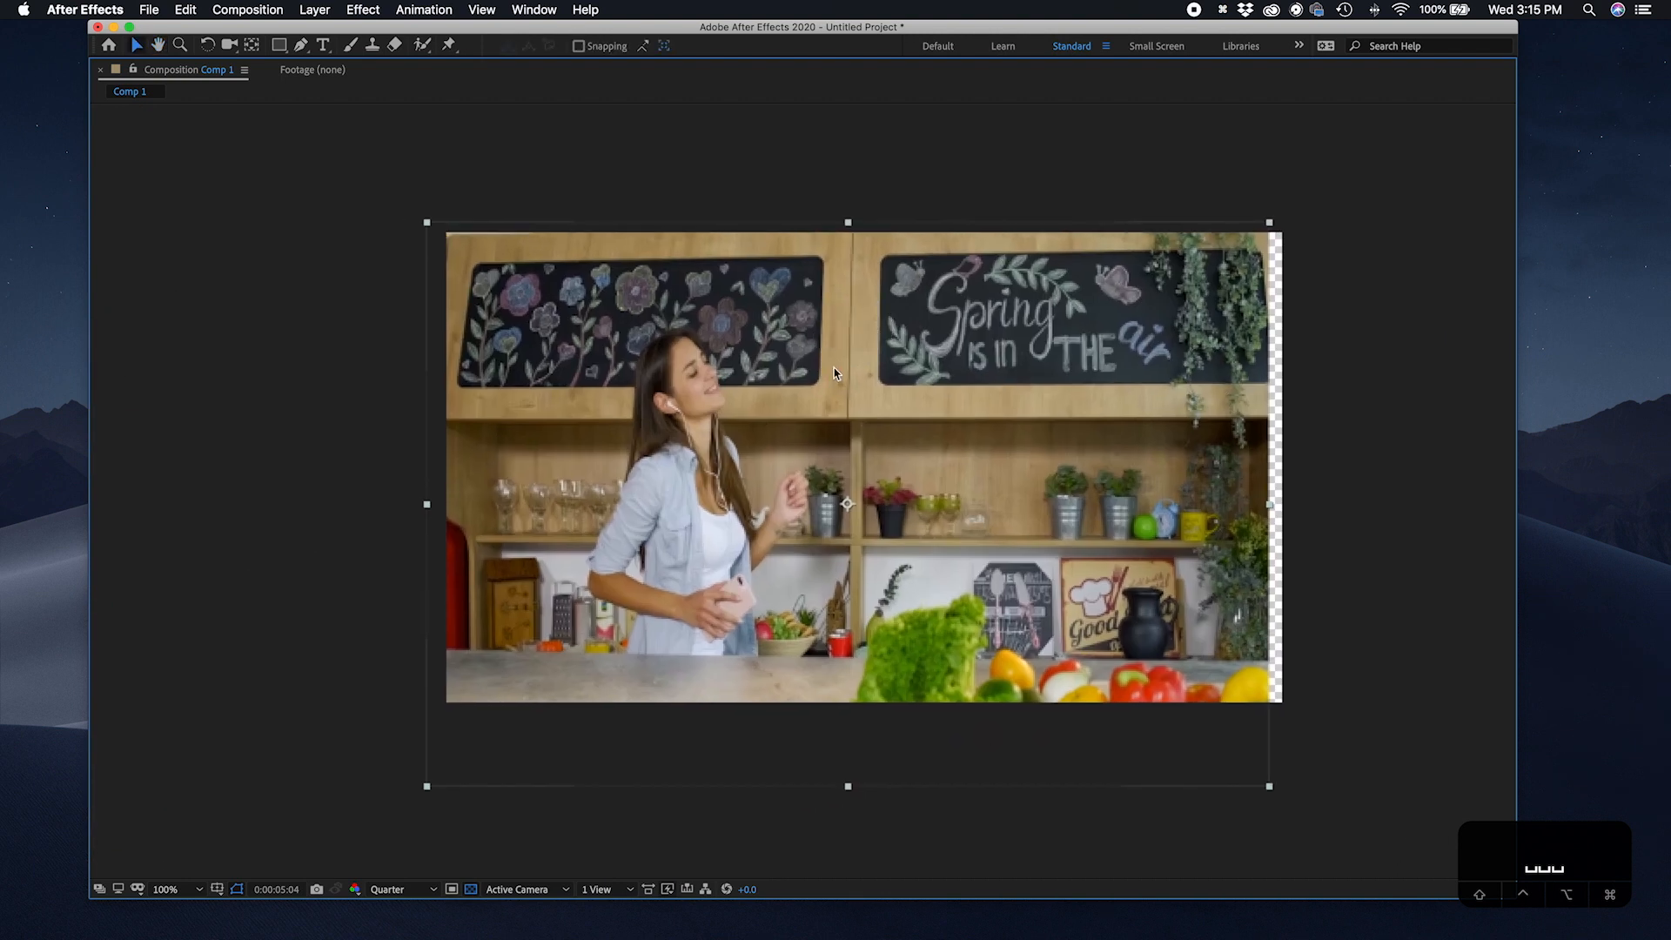
{"action": "key", "text": "grave"}
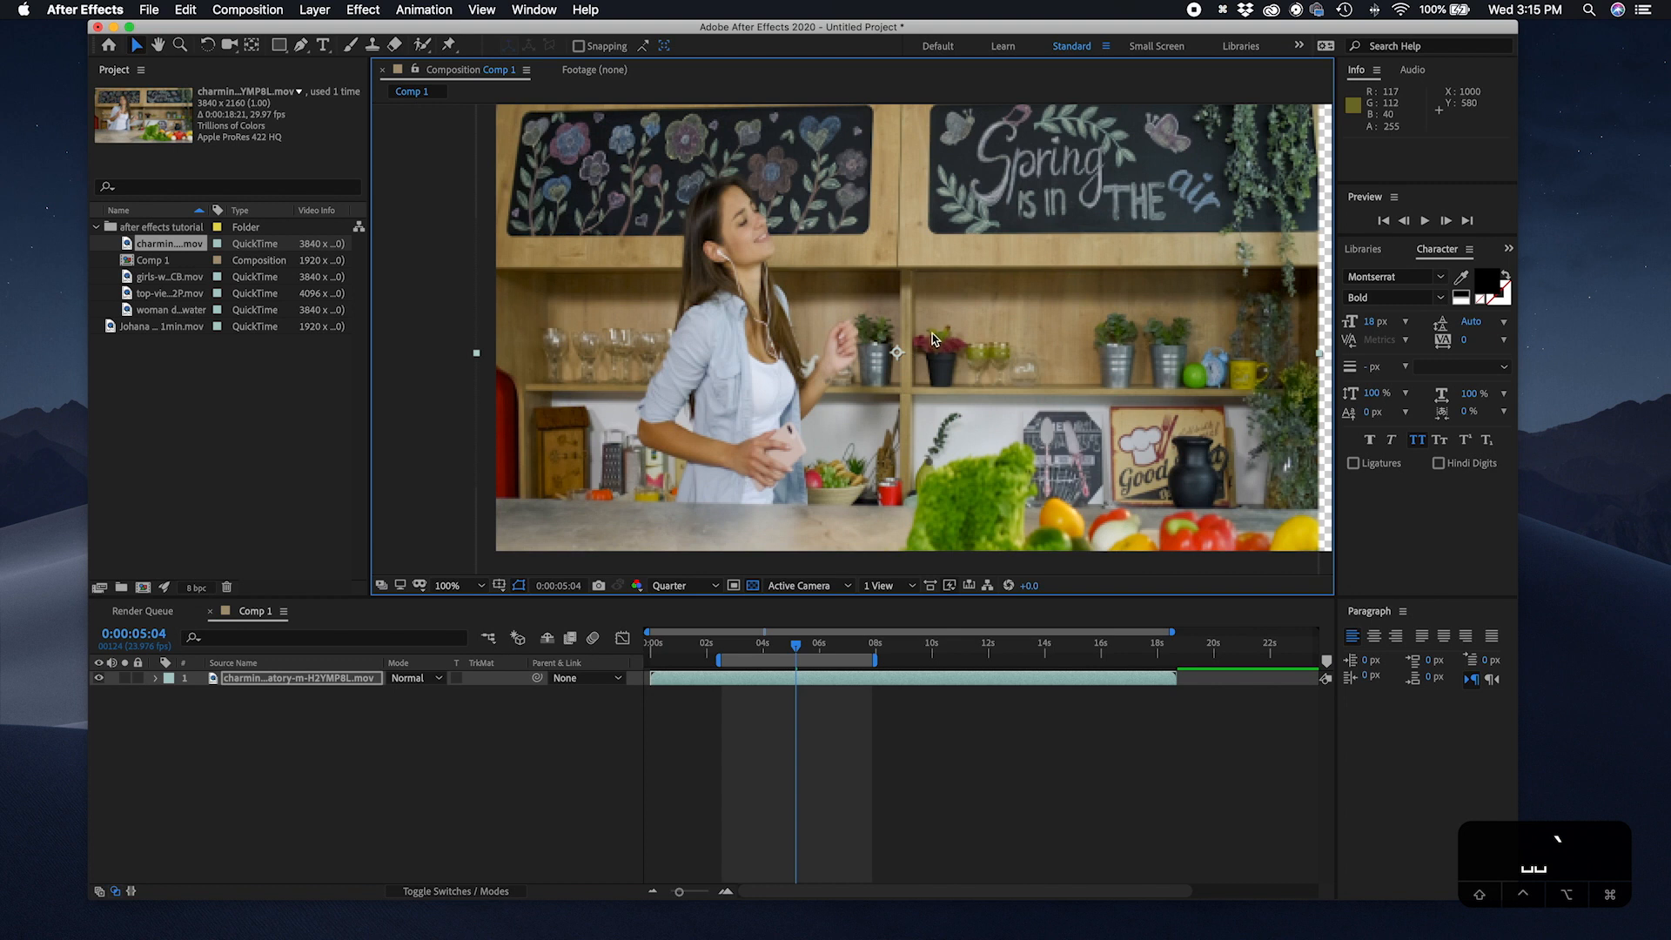
{"action": "left_click_drag", "start_coordinate": [927, 331], "coordinate": [982, 353]}
{"action": "scroll", "coordinate": [561, 244], "scroll_direction": "up", "scroll_amount": 1}
{"action": "scroll", "coordinate": [605, 272], "scroll_direction": "down", "scroll_amount": 1}
{"action": "scroll", "coordinate": [608, 274], "scroll_direction": "up", "scroll_amount": 1}
Step: Pan around the composition view repeatedly with the Hand tool, ending at 50% magnification
{"action": "key", "text": "space"}
{"action": "left_click_drag", "start_coordinate": [619, 253], "coordinate": [613, 383]}
{"action": "left_click_drag", "start_coordinate": [611, 253], "coordinate": [653, 246]}
{"action": "left_click_drag", "start_coordinate": [1027, 387], "coordinate": [733, 283]}
{"action": "left_click_drag", "start_coordinate": [951, 358], "coordinate": [769, 250]}
{"action": "left_click_drag", "start_coordinate": [984, 308], "coordinate": [714, 214]}
{"action": "left_click_drag", "start_coordinate": [1067, 366], "coordinate": [1165, 324]}
{"action": "left_click_drag", "start_coordinate": [902, 384], "coordinate": [1175, 273]}
{"action": "left_click_drag", "start_coordinate": [953, 345], "coordinate": [1034, 262]}
{"action": "scroll", "coordinate": [1019, 276], "scroll_direction": "down", "scroll_amount": 3}
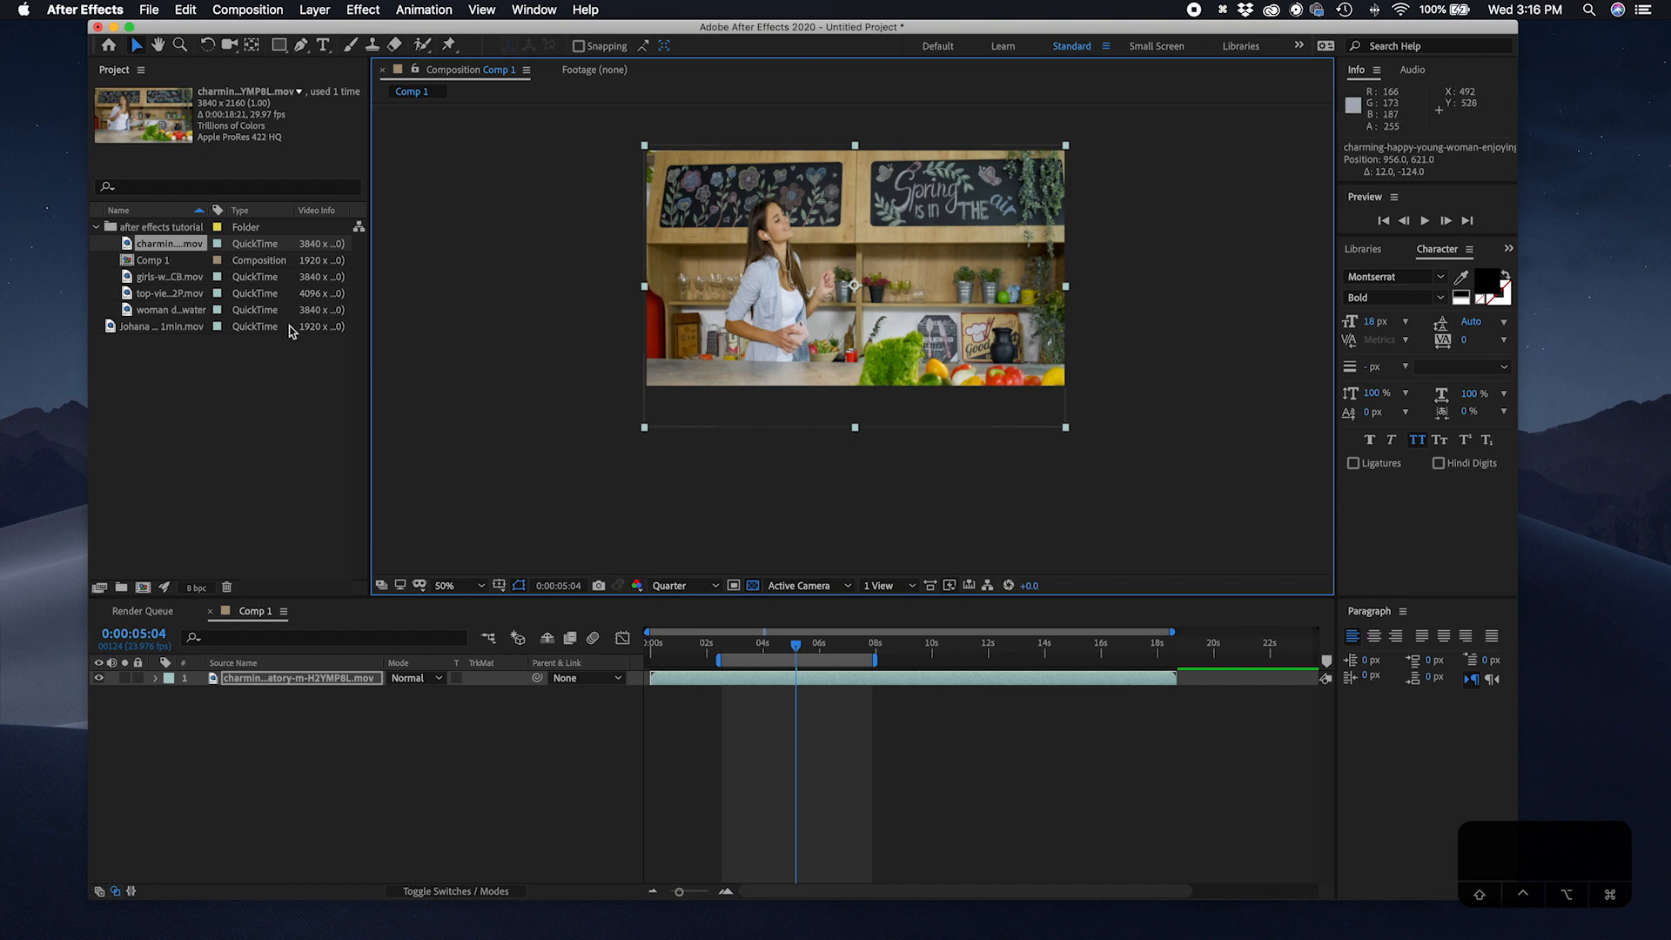
Step: Open Composition Settings for Comp 1, review its Basic, Advanced and 3D Renderer tabs, and cancel
{"action": "left_click", "coordinate": [197, 263]}
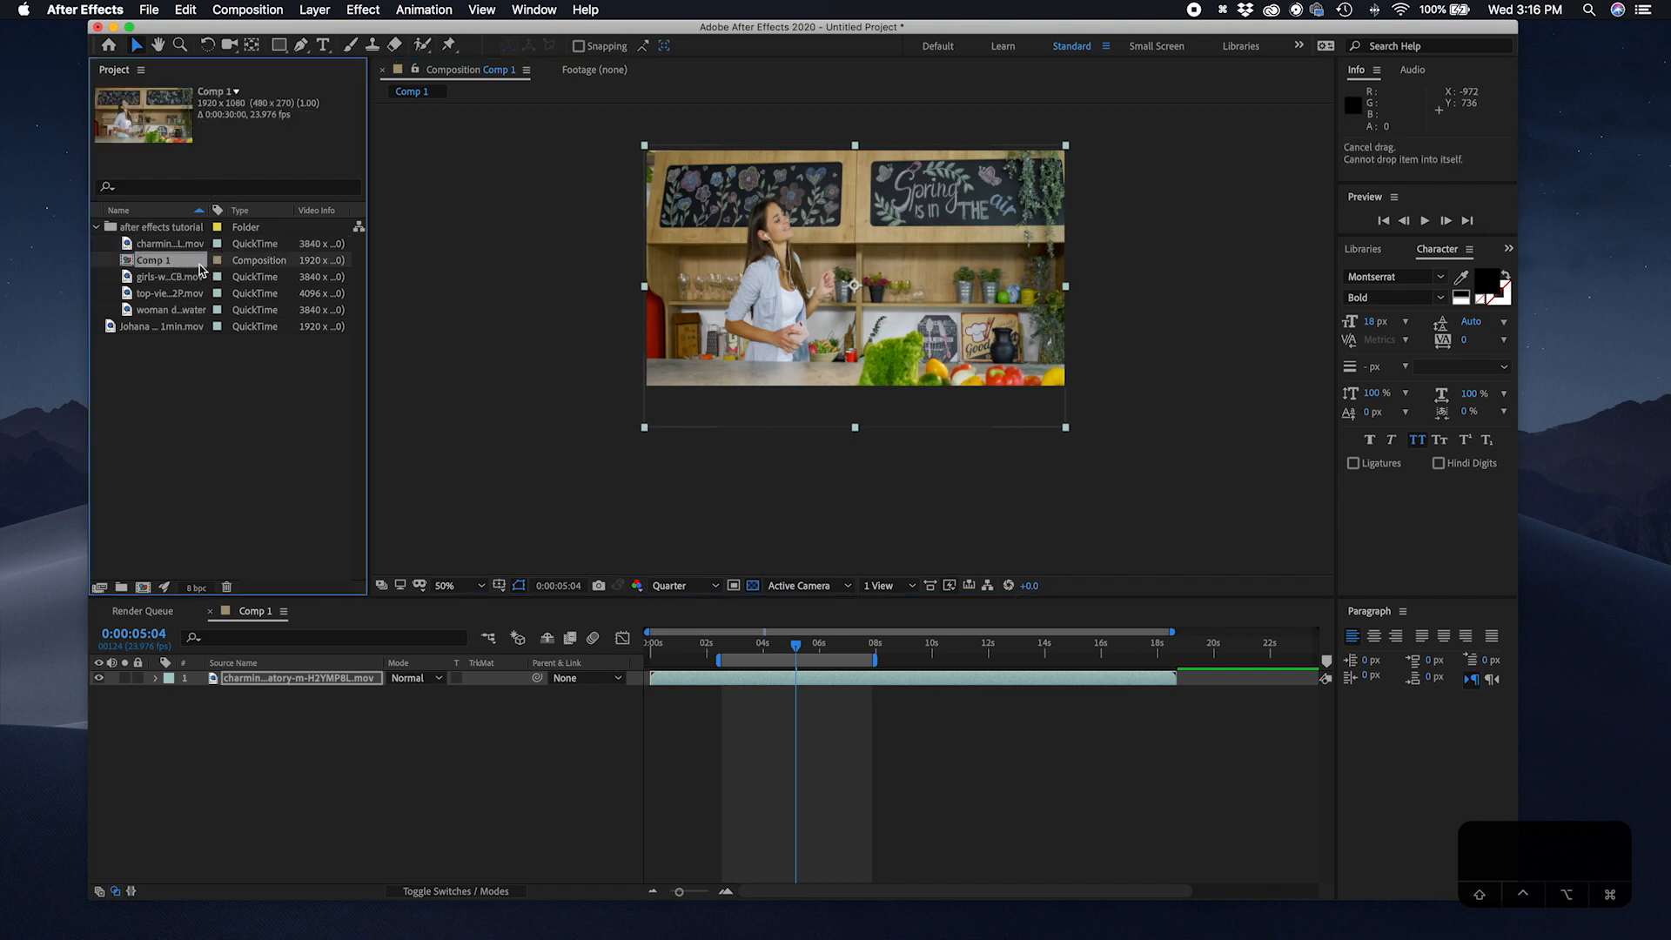
{"action": "left_click", "coordinate": [268, 12]}
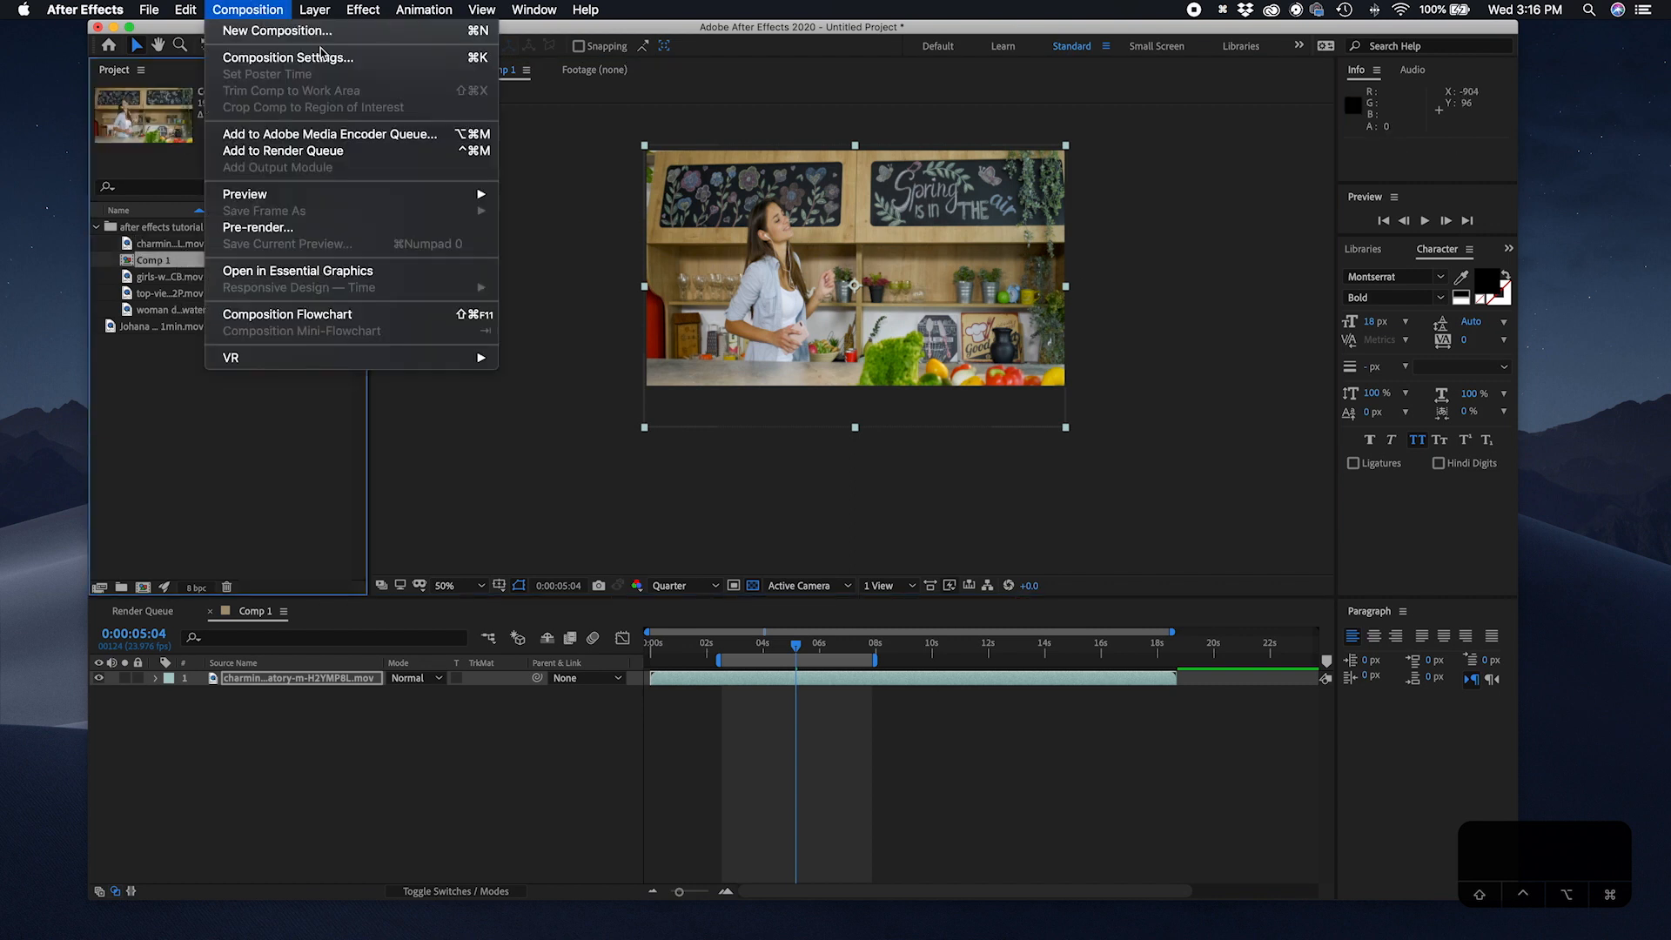
{"action": "left_click", "coordinate": [373, 61]}
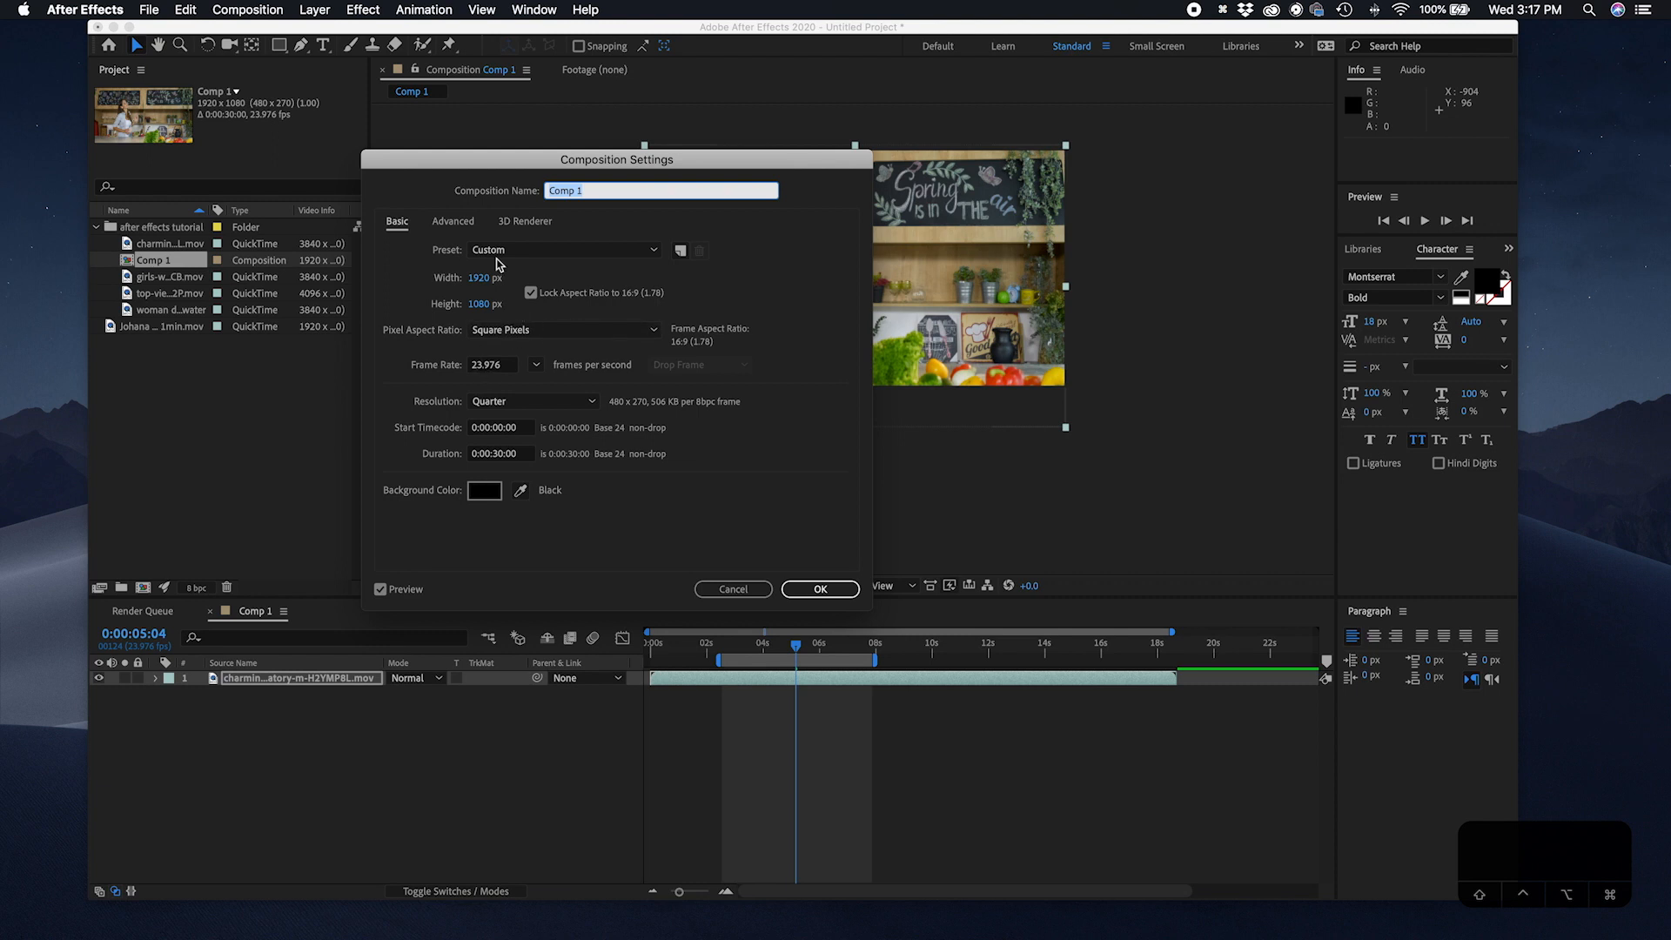
{"action": "left_click", "coordinate": [462, 222]}
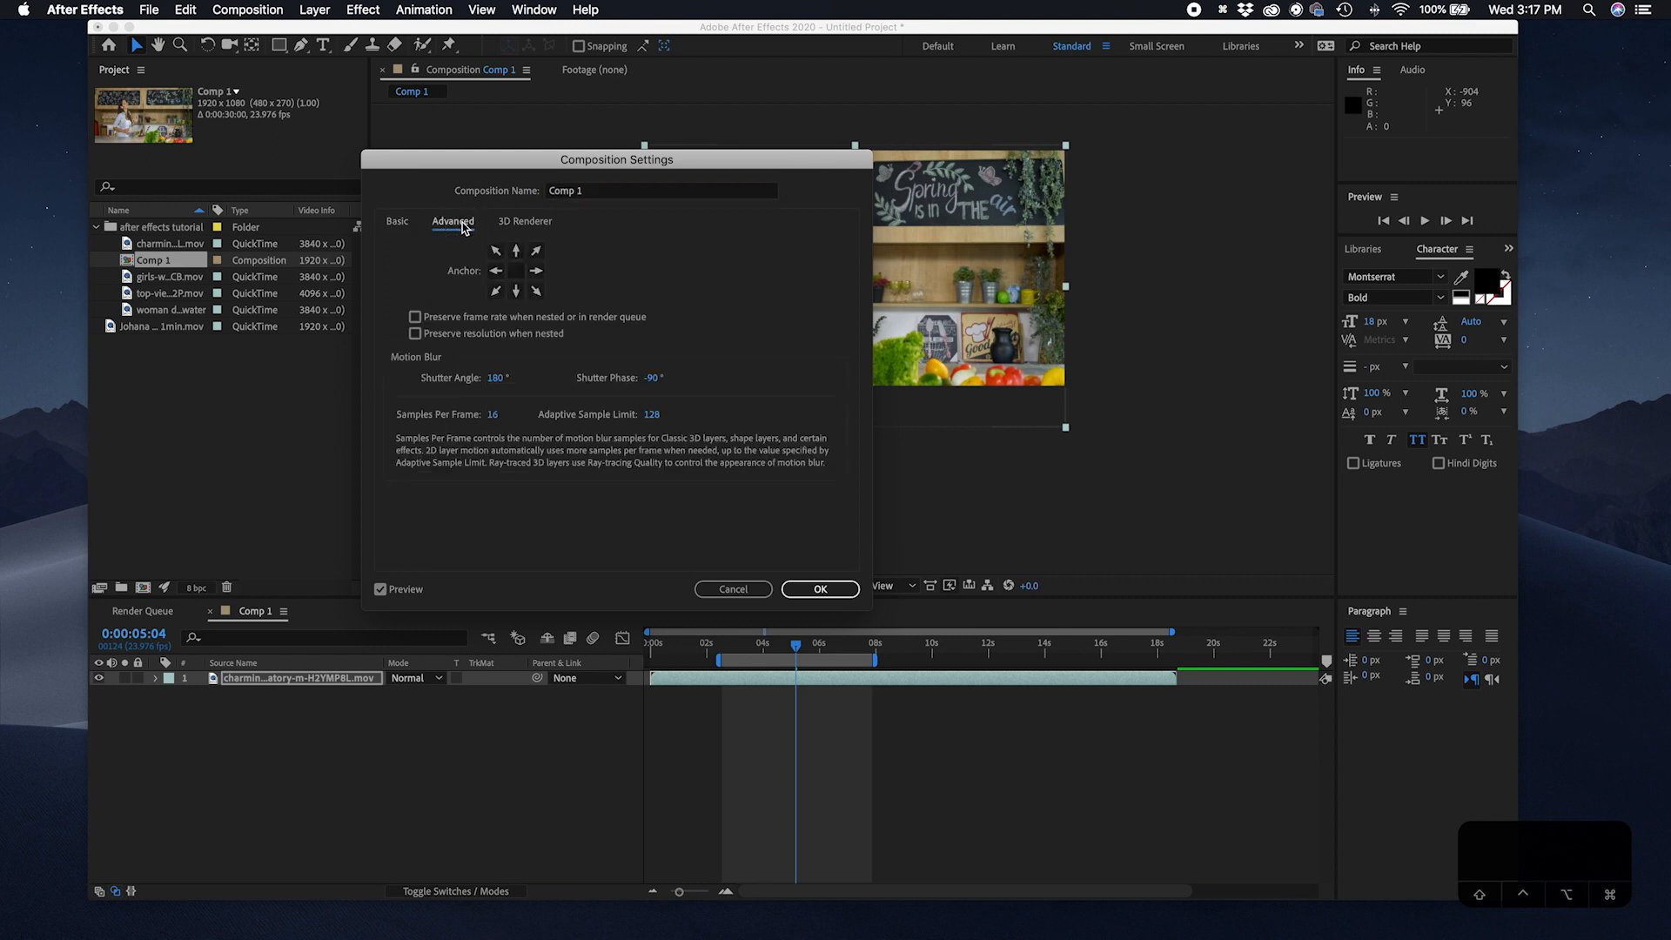
{"action": "left_click", "coordinate": [517, 224]}
{"action": "left_click", "coordinate": [408, 224]}
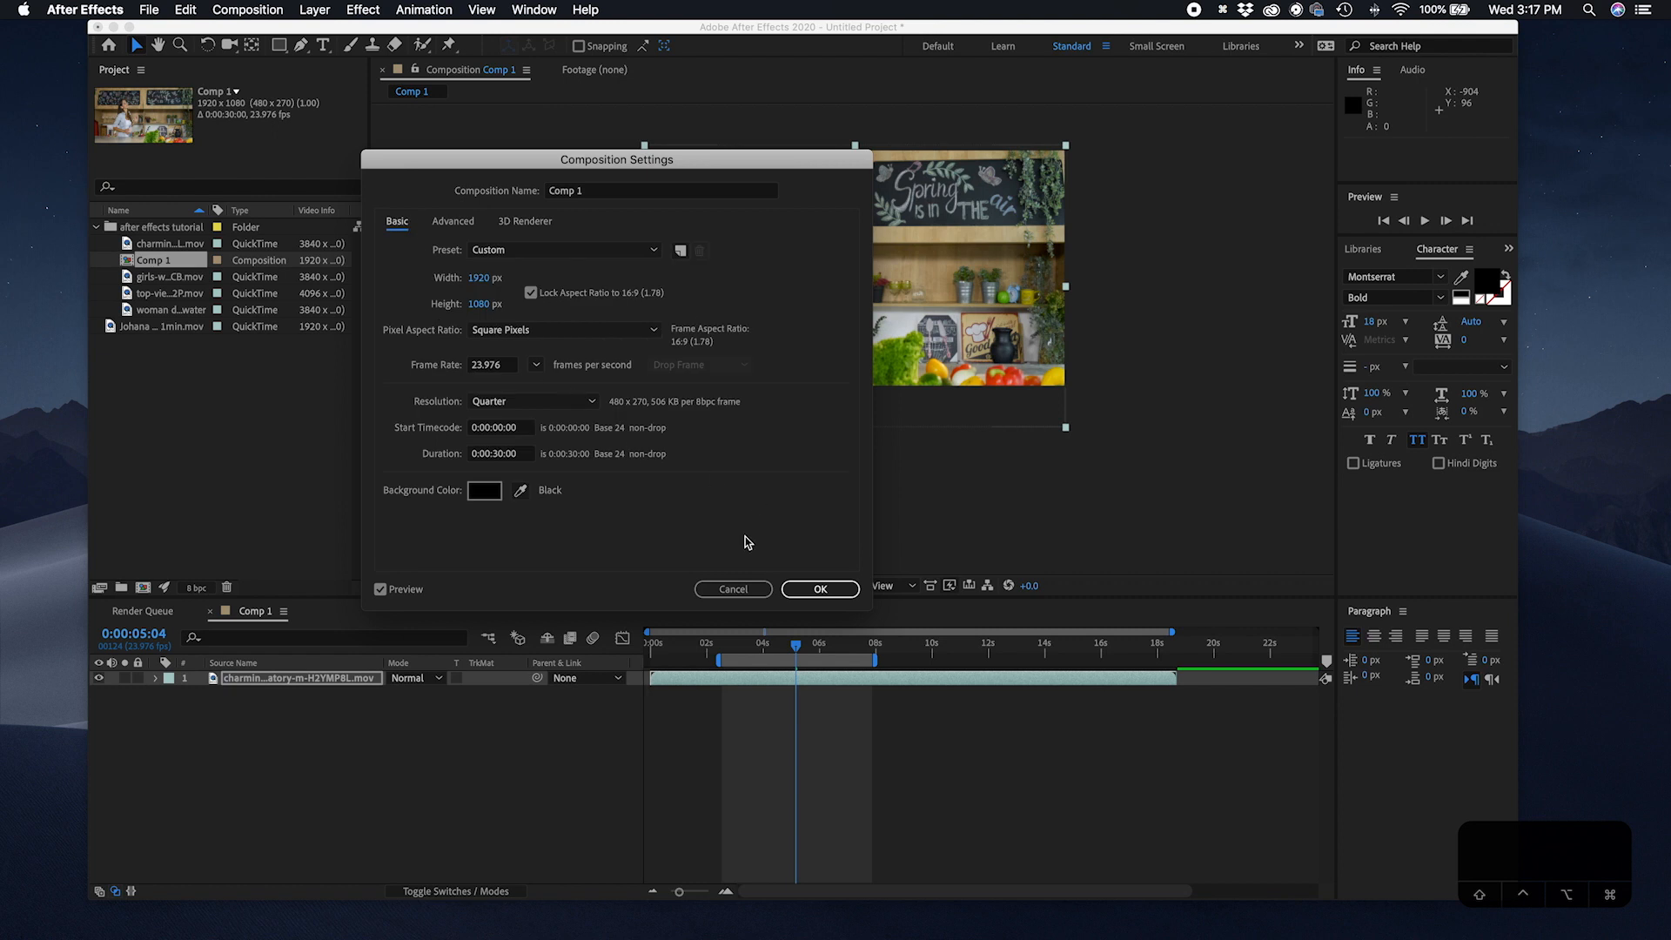
{"action": "left_click", "coordinate": [734, 589]}
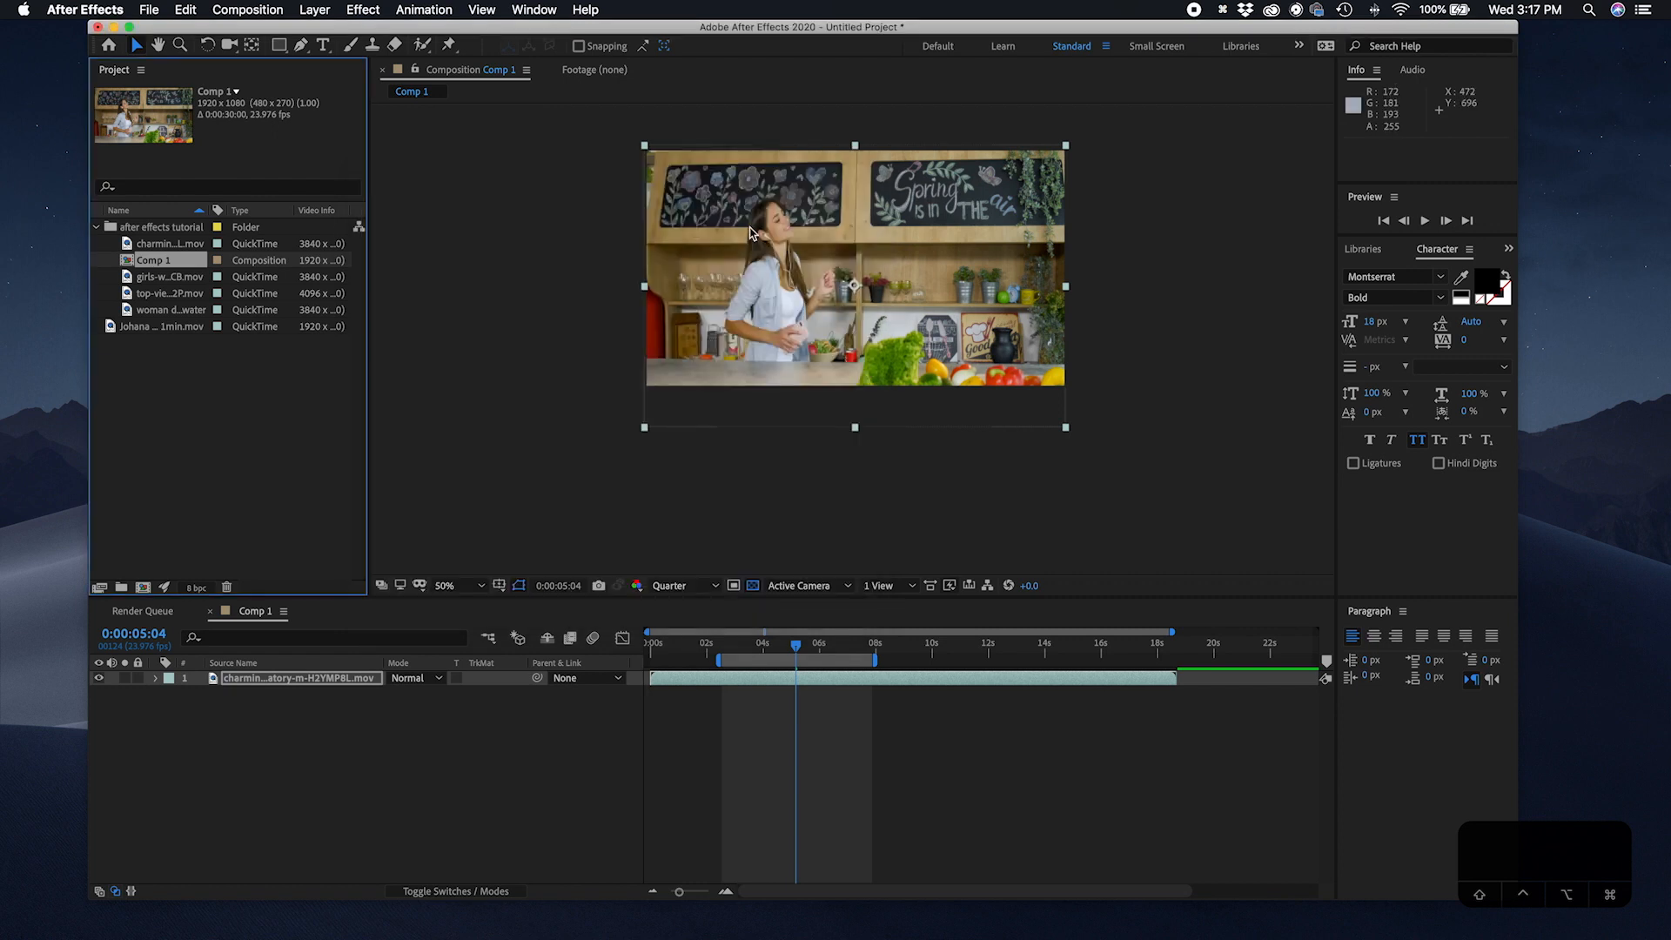
Step: Trim the composition to the work area
{"action": "right_click", "coordinate": [779, 660]}
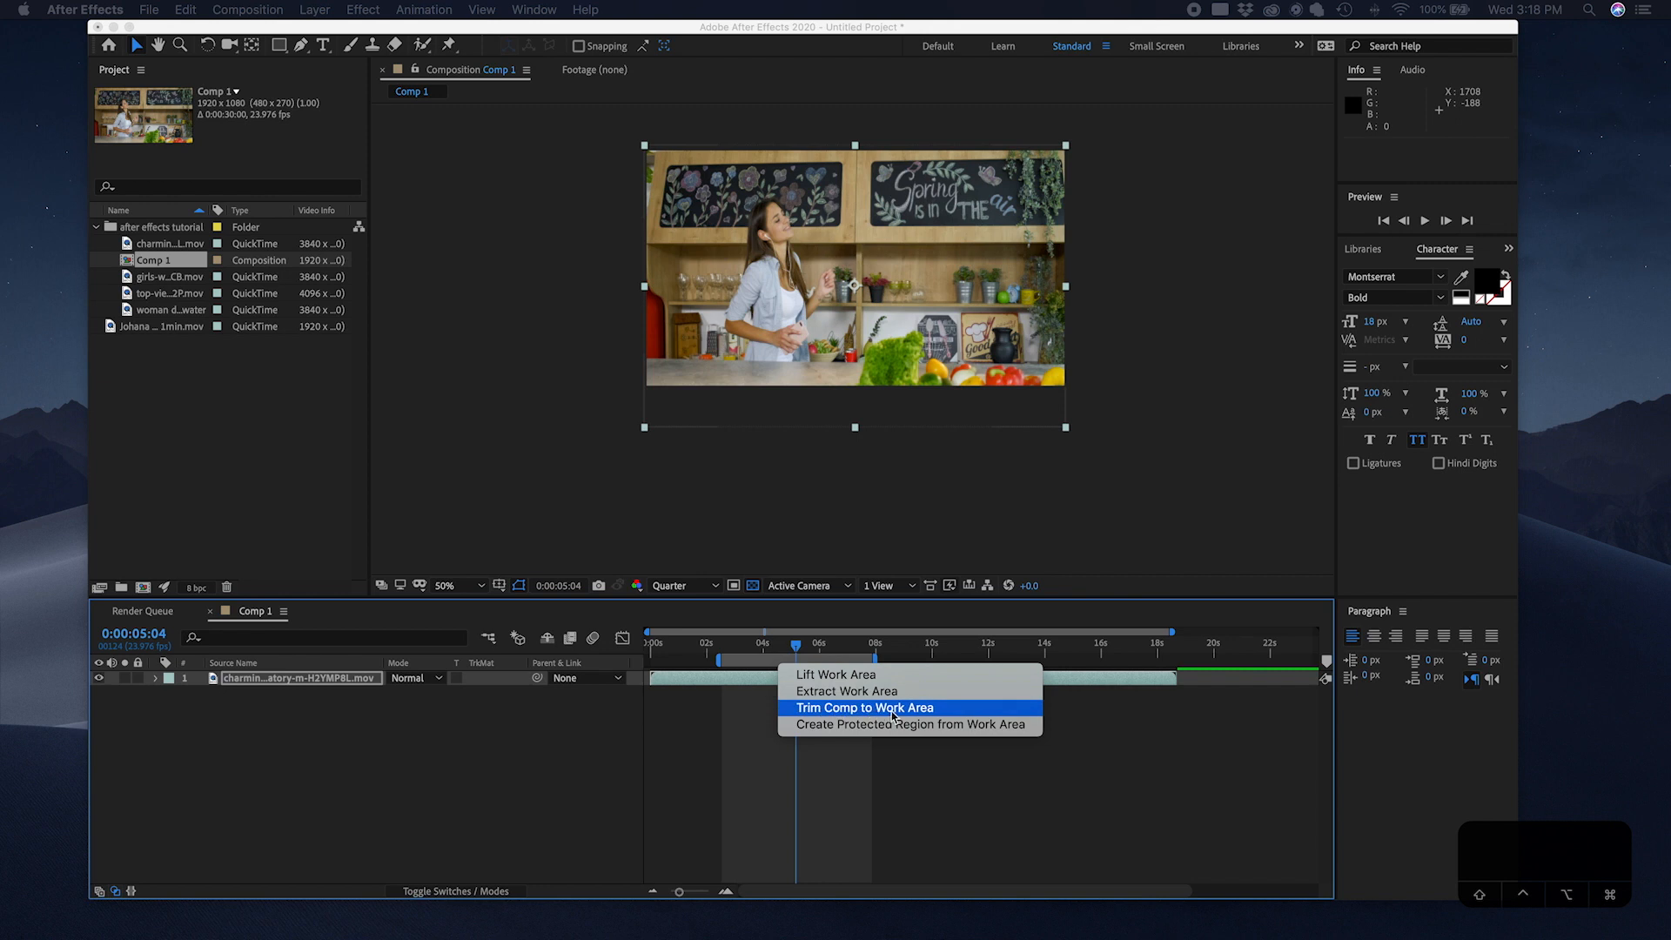
{"action": "left_click", "coordinate": [744, 661]}
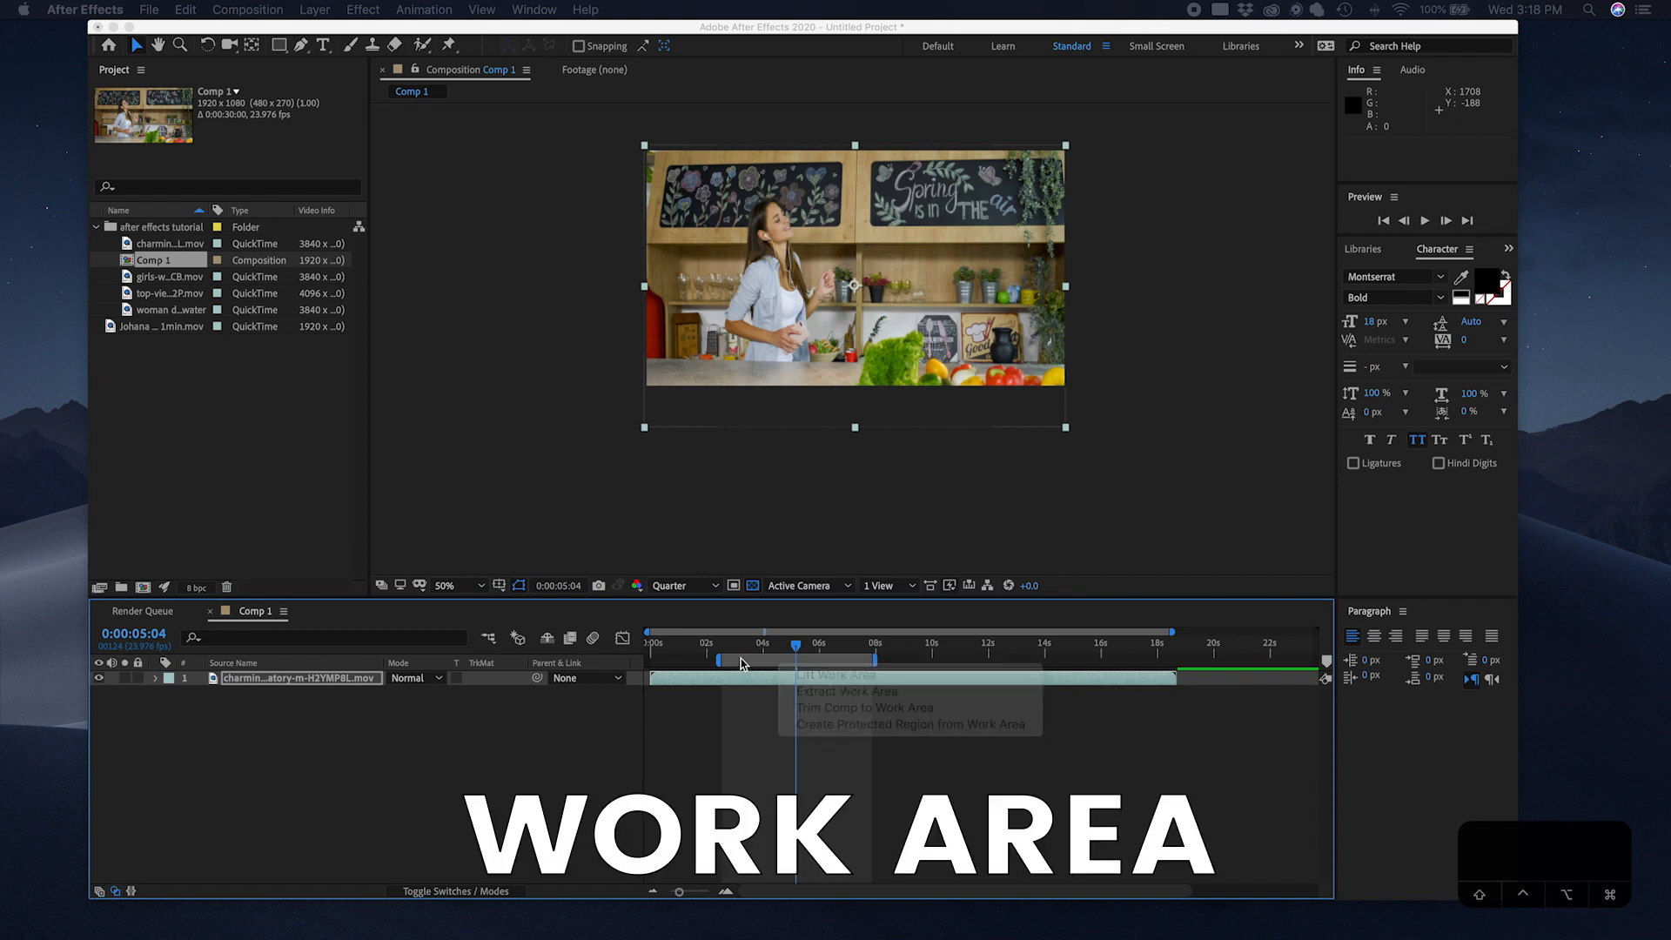
{"action": "right_click", "coordinate": [769, 671]}
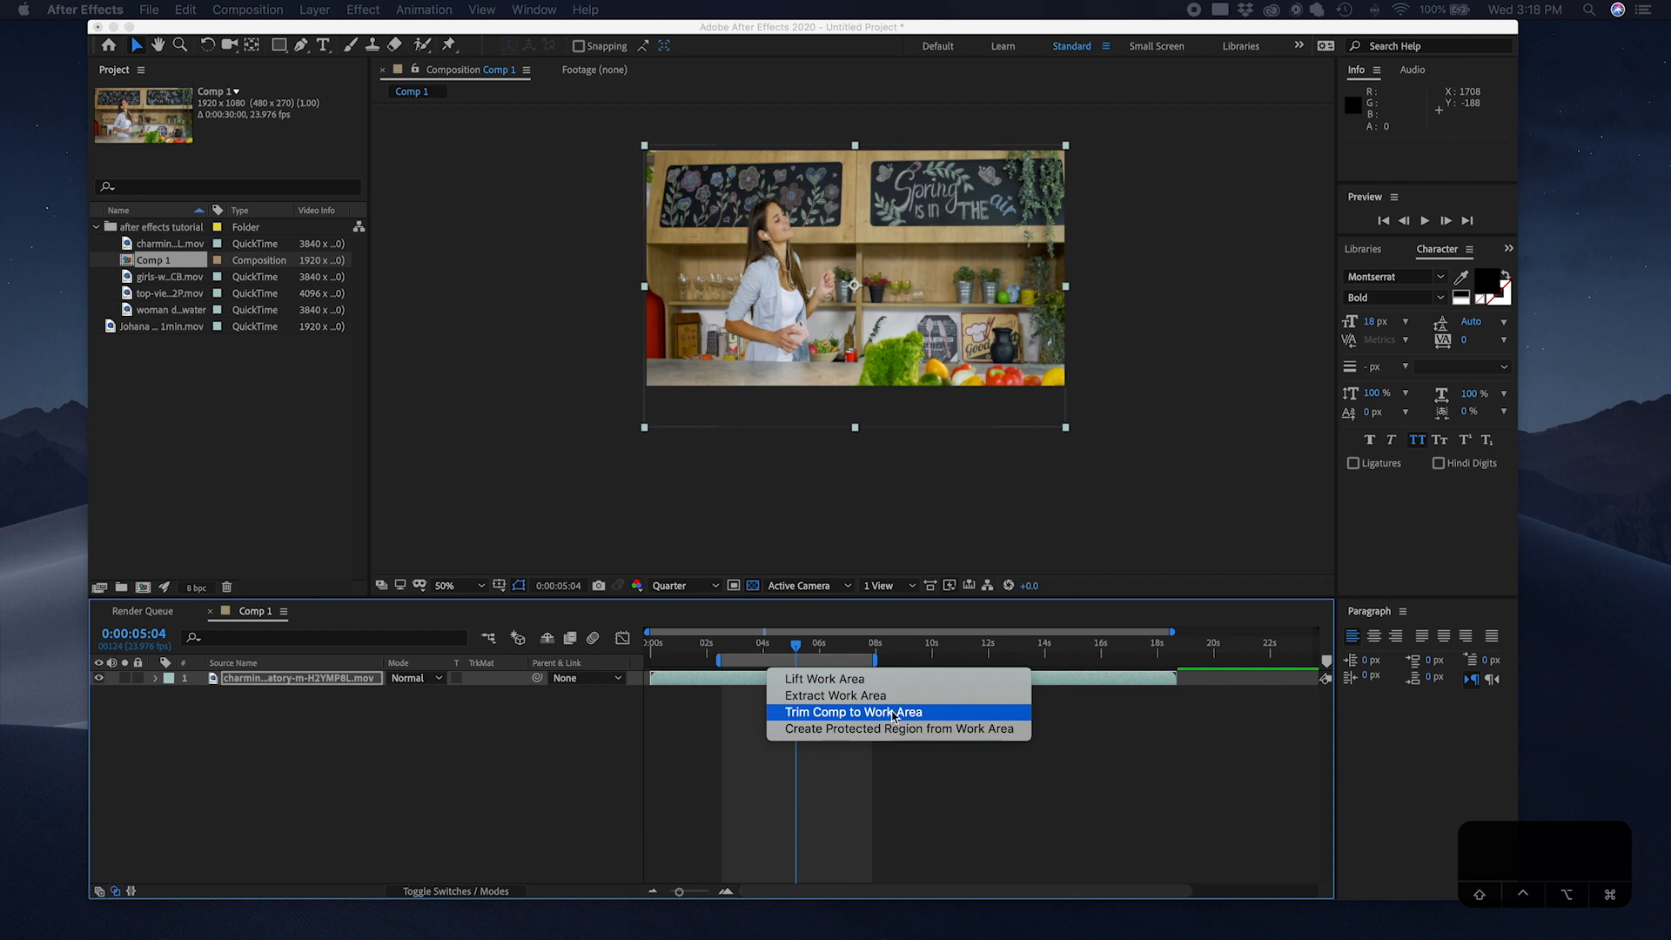
{"action": "left_click", "coordinate": [895, 714]}
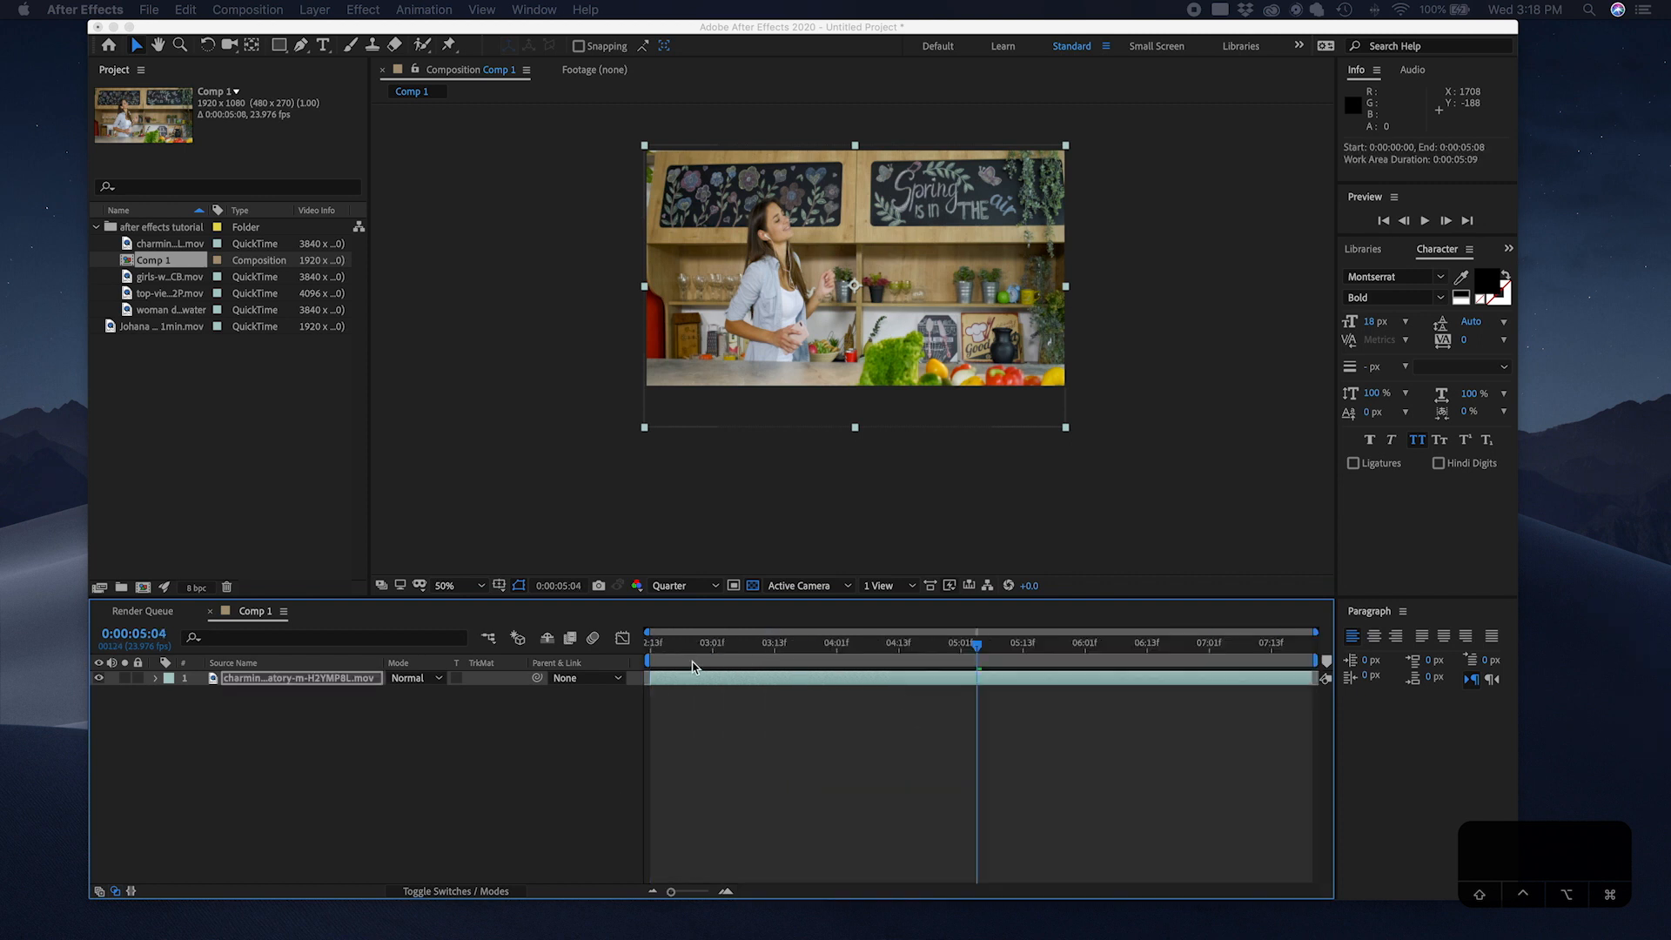
Step: Preview the trimmed composition from the current time and stop playback
{"action": "left_click", "coordinate": [999, 649]}
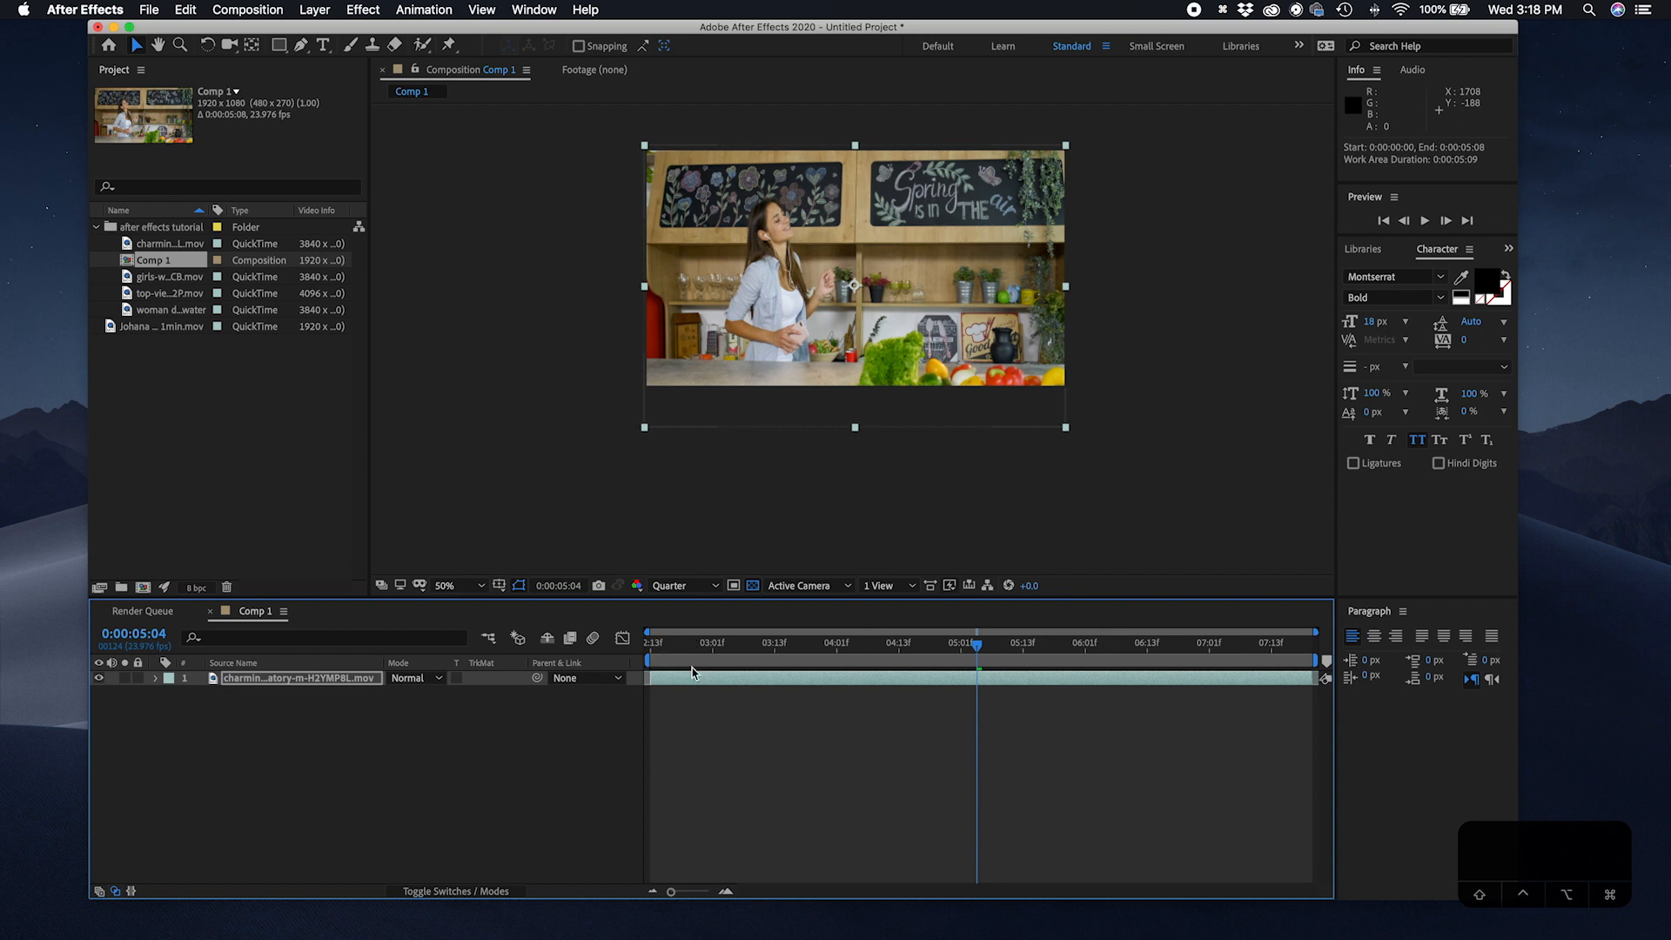
{"action": "key", "text": "space"}
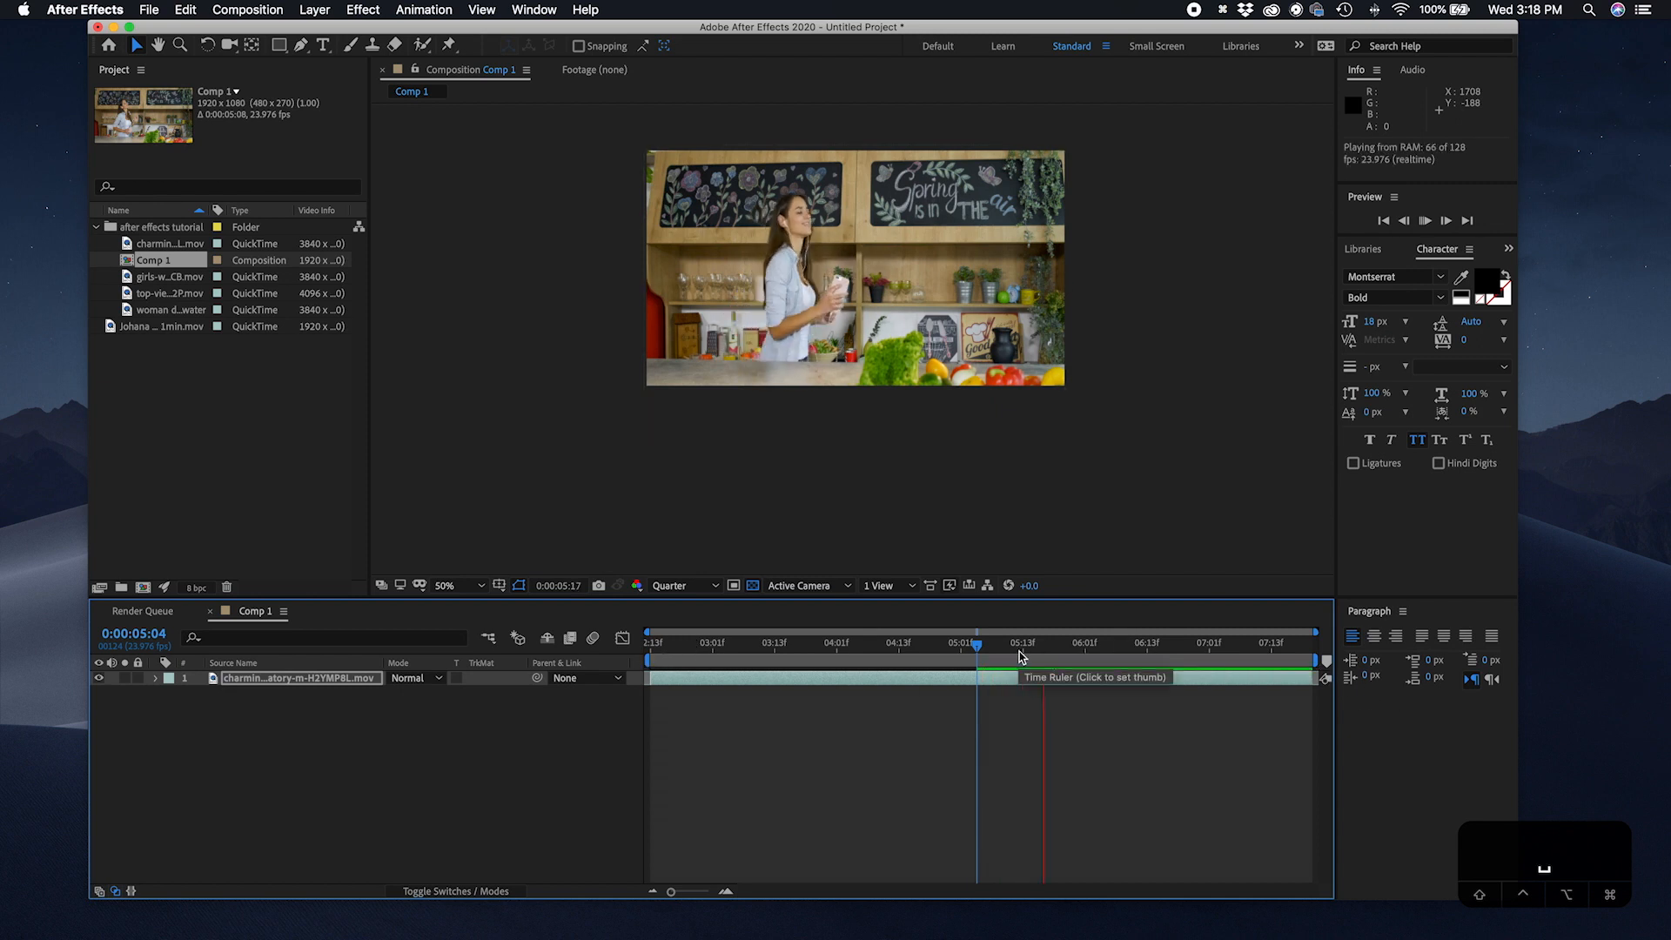
{"action": "key", "text": "space"}
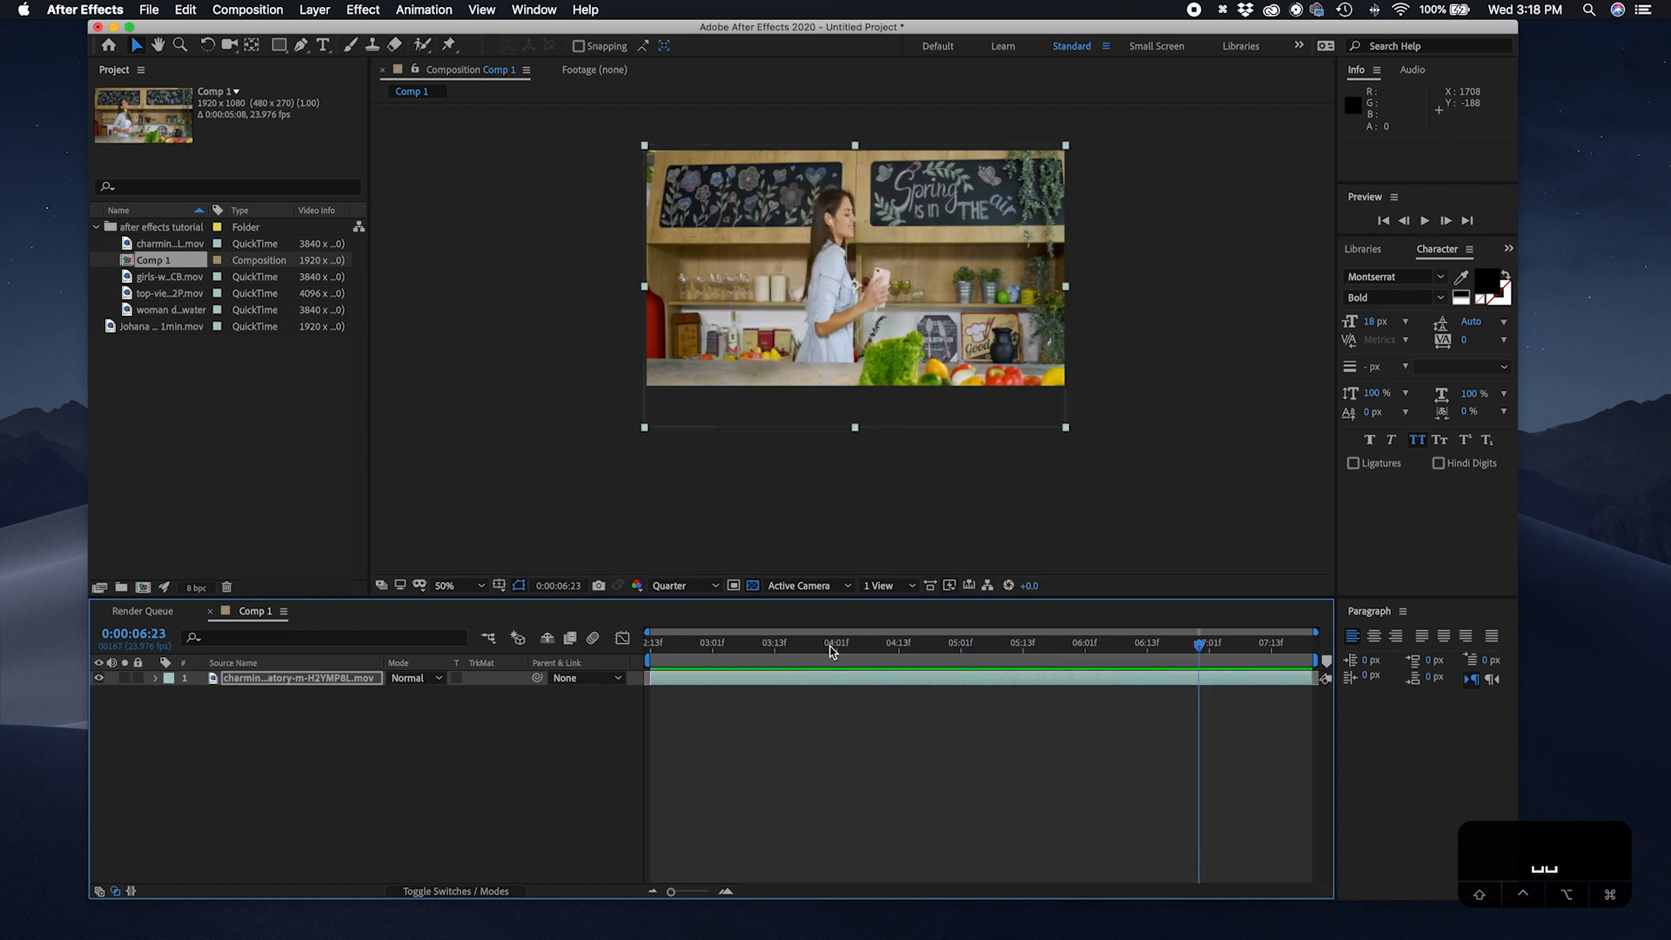